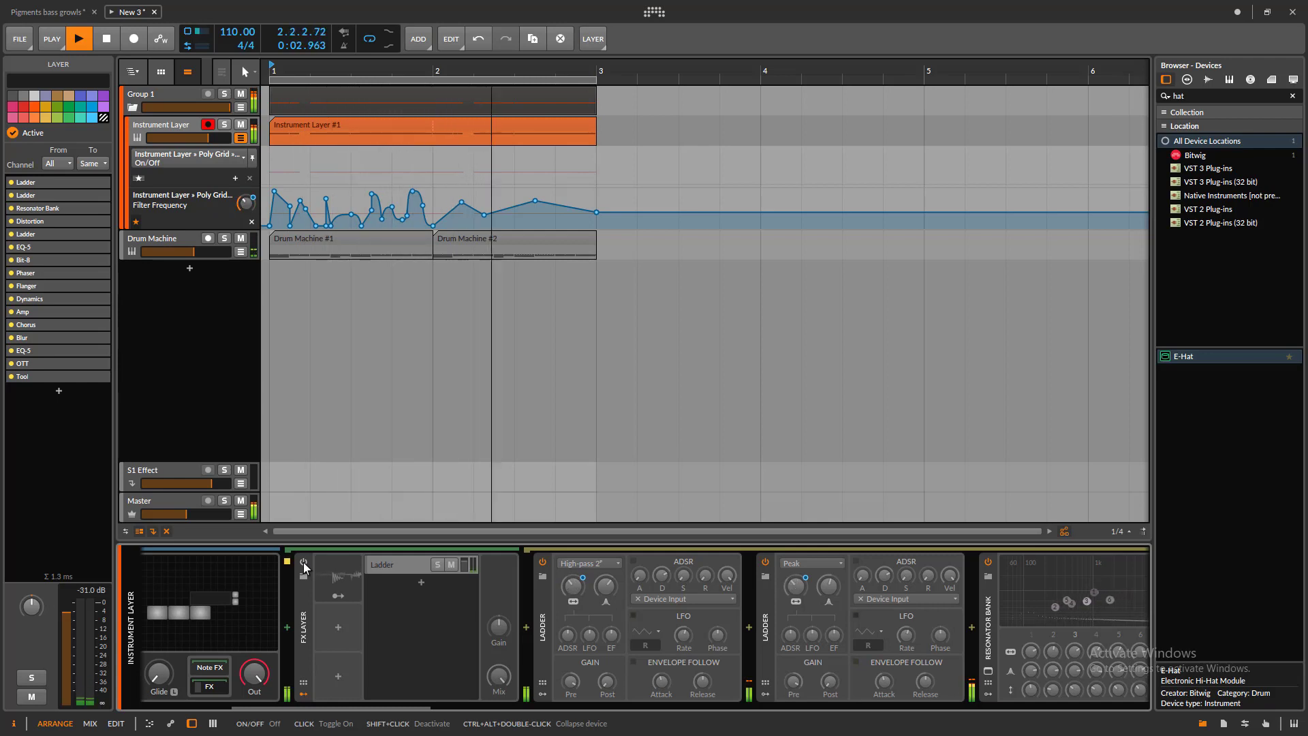
- Stop playback, re-enable the bypassed FX Layer in the device chain and restart playback
key("space")
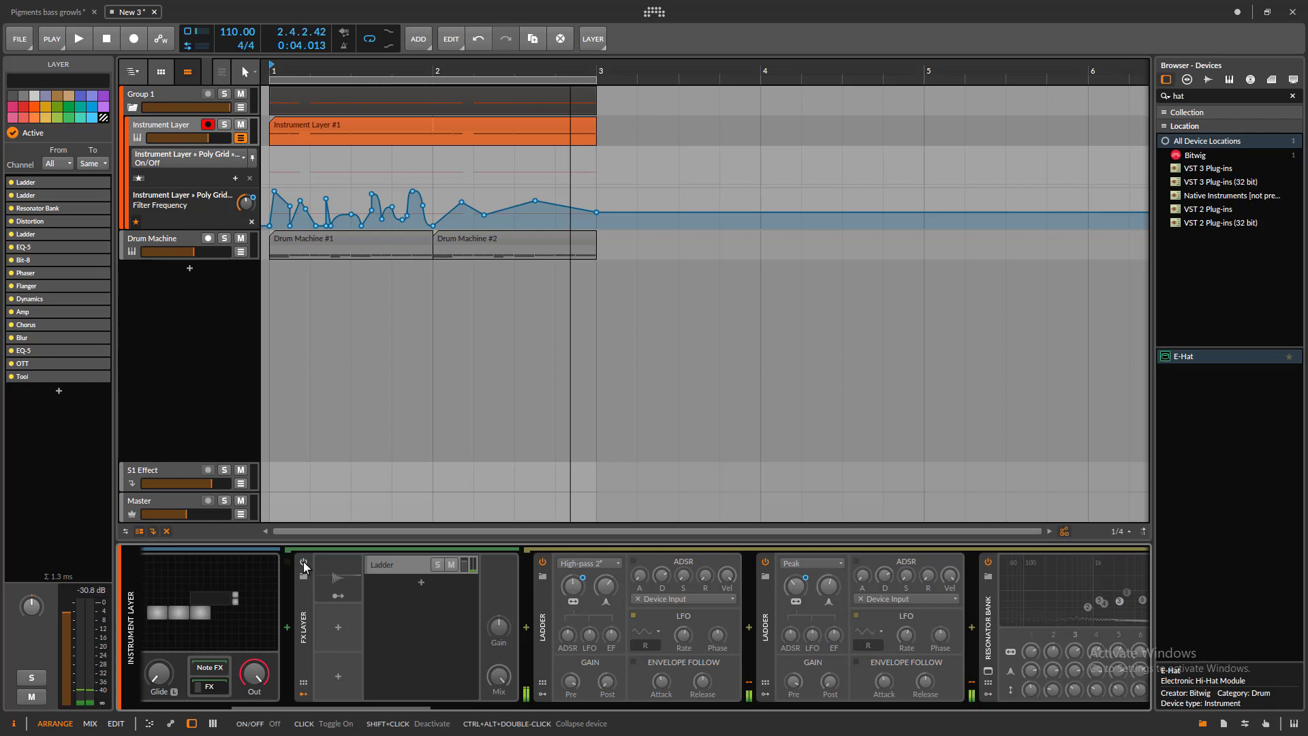
left_click(303, 563)
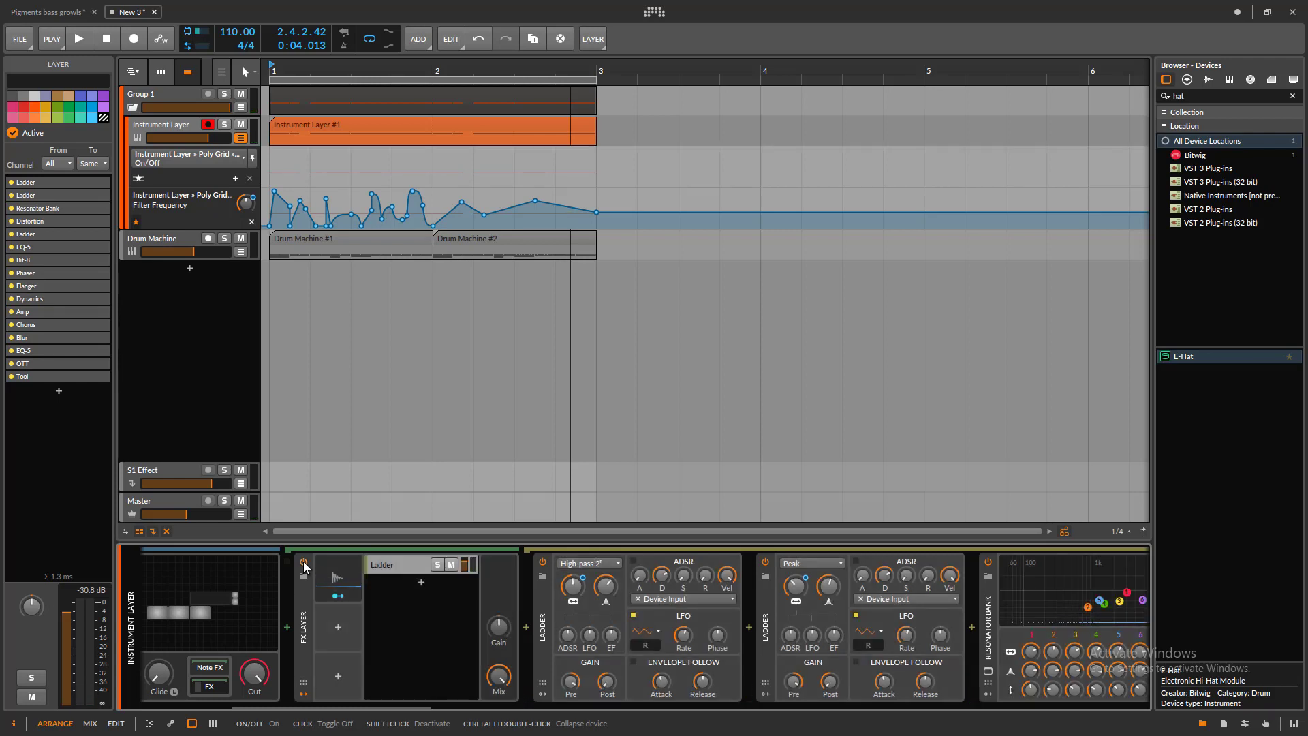
key("space")
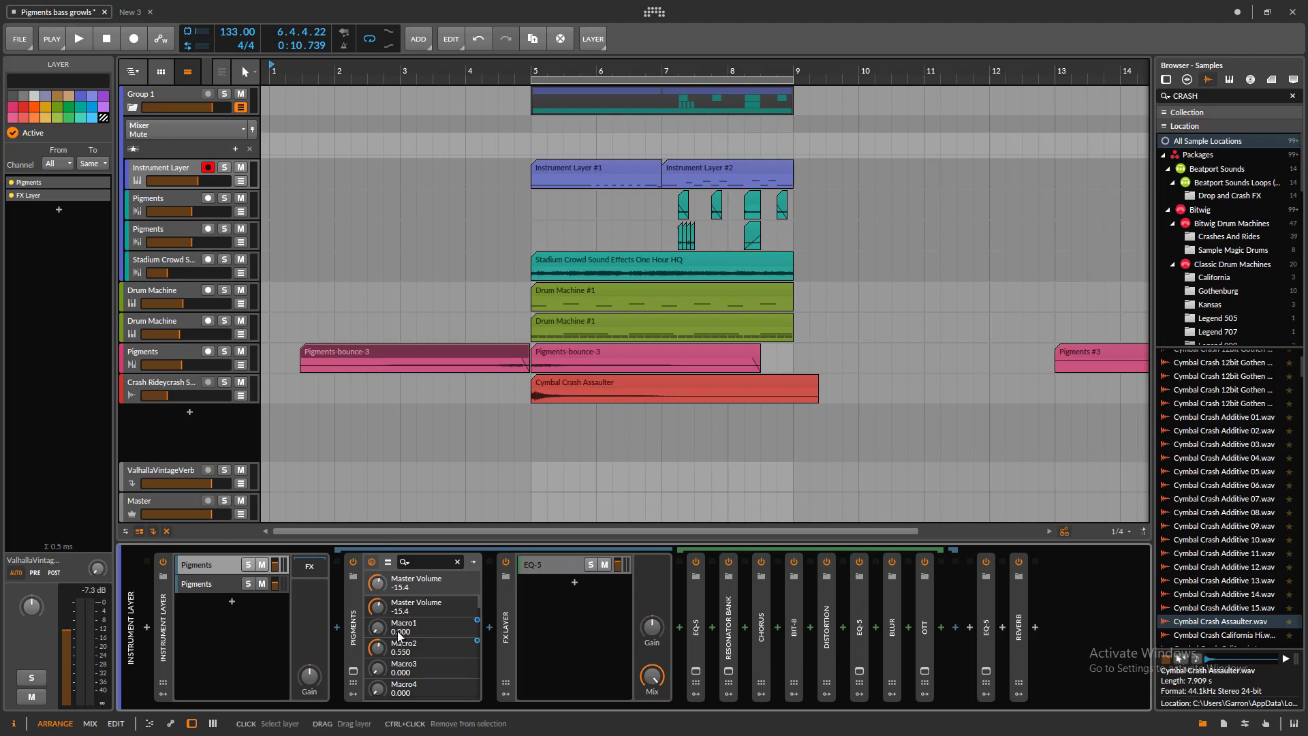
- Switch to the New 3 project and view the device chains of both Poly Grid layers
left_click(924, 635)
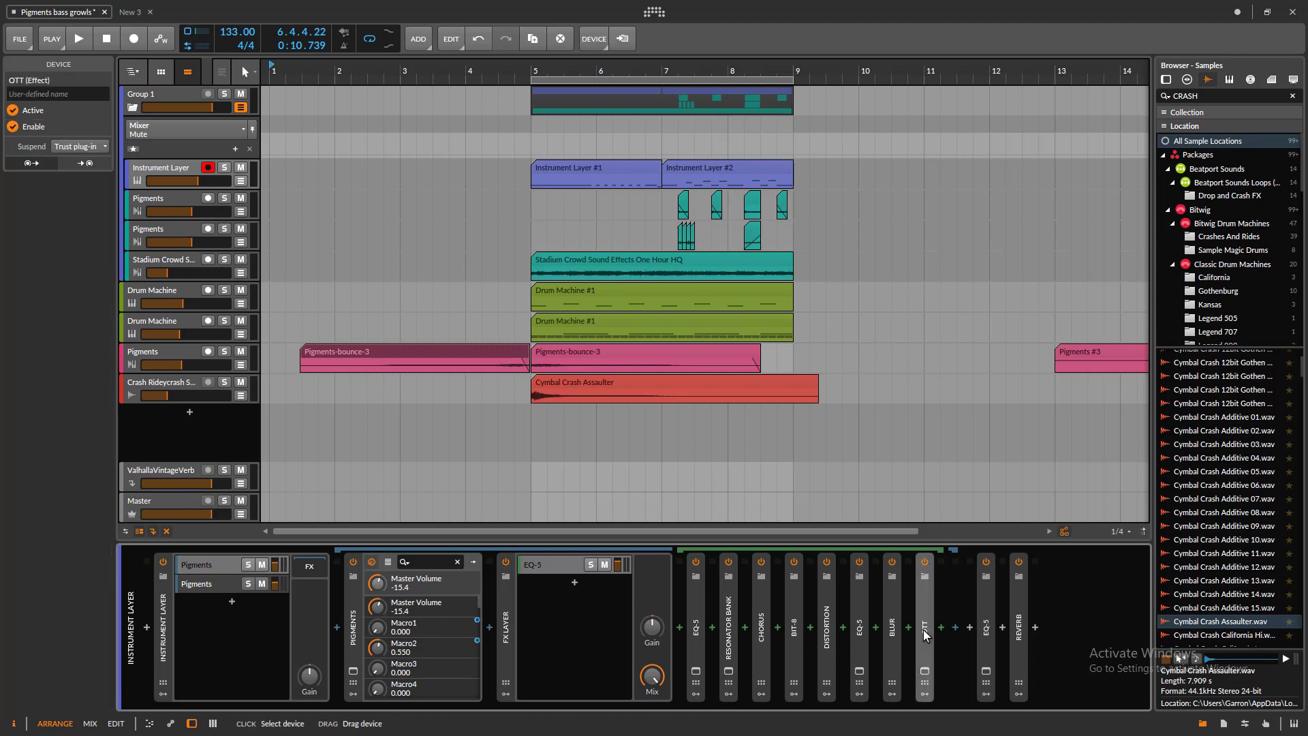
left_click(129, 12)
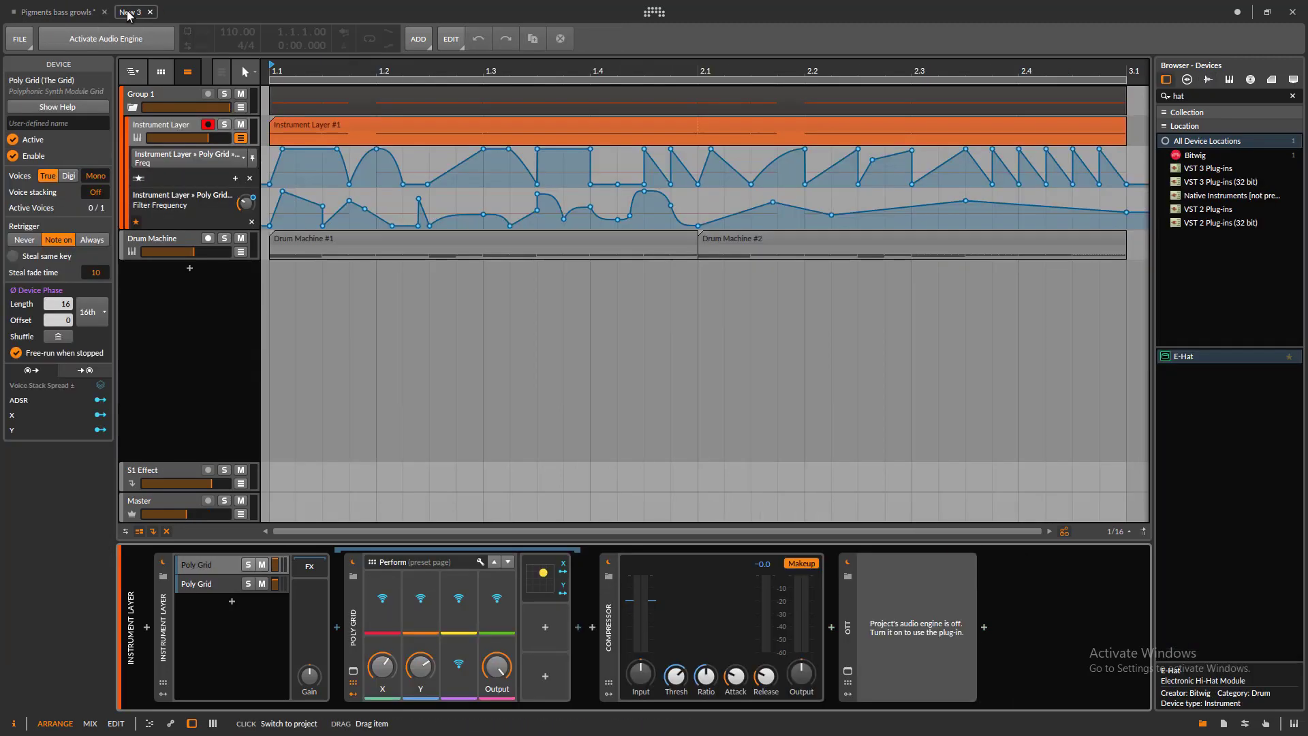
scroll(467, 71, "down", 3)
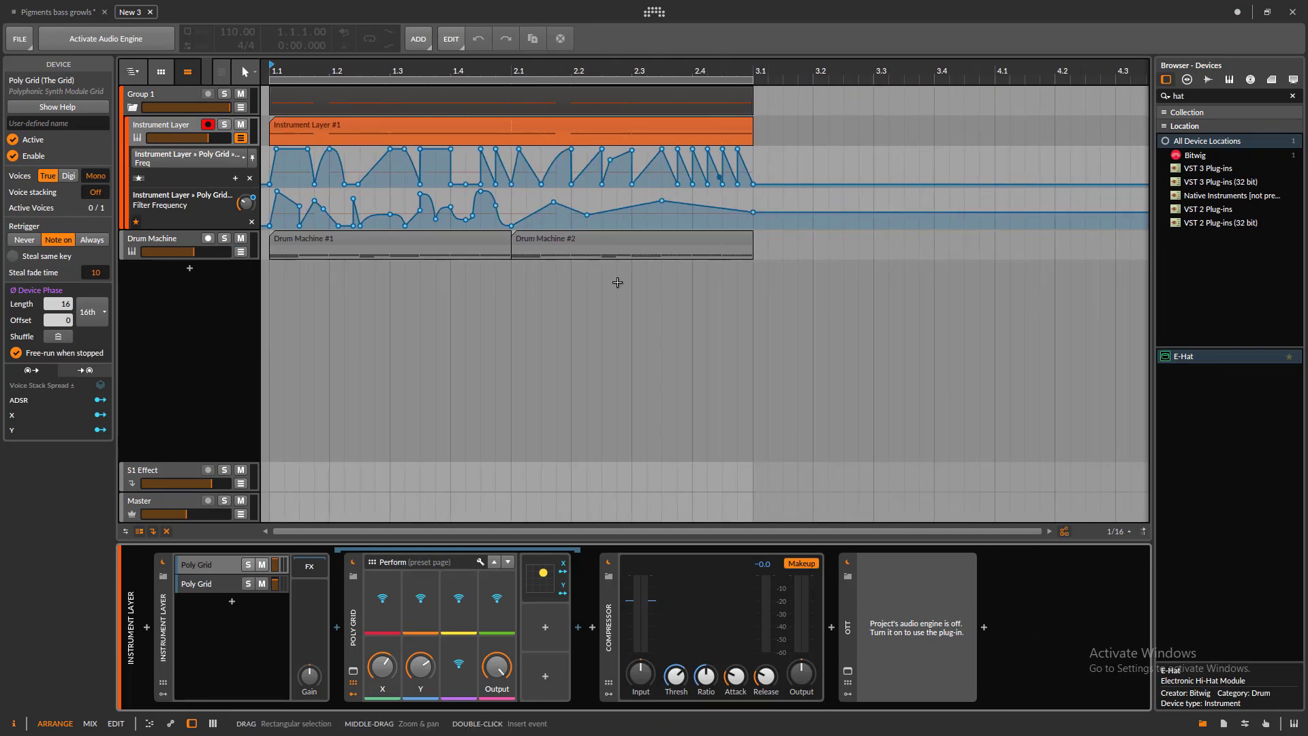
left_click(214, 566)
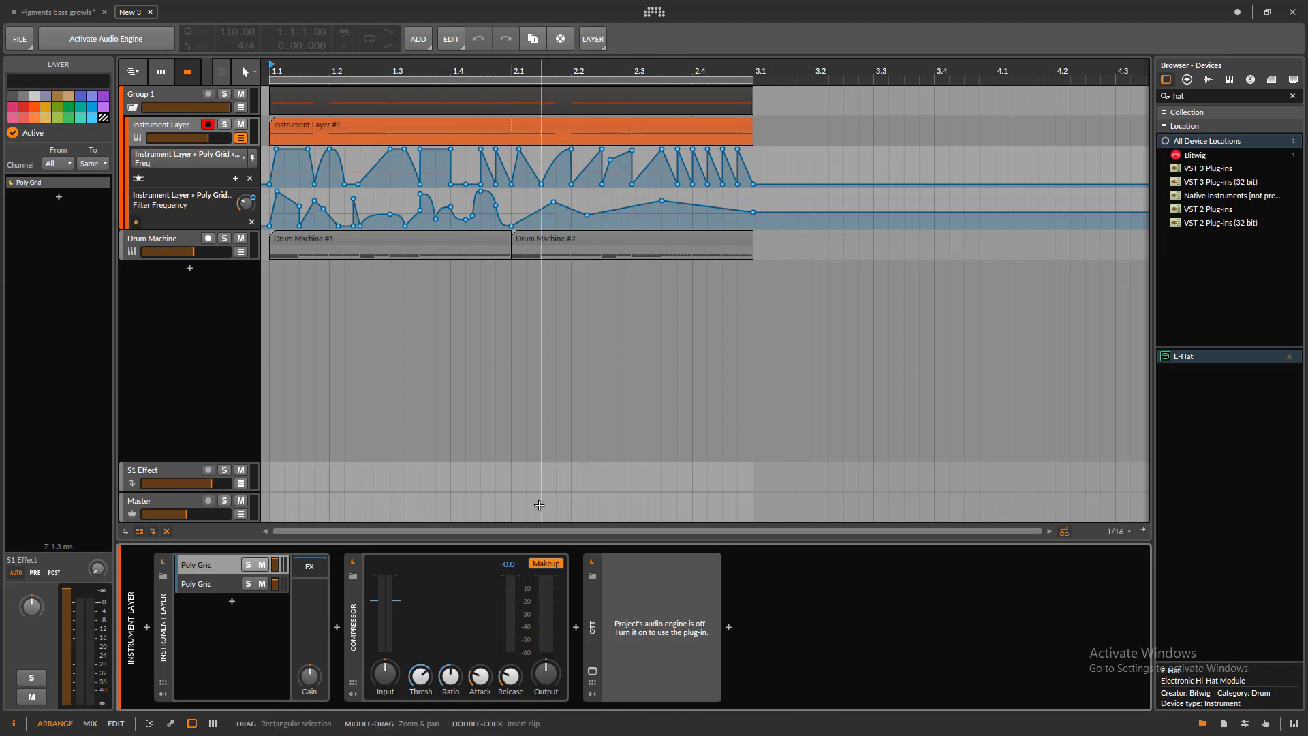
left_click(204, 584)
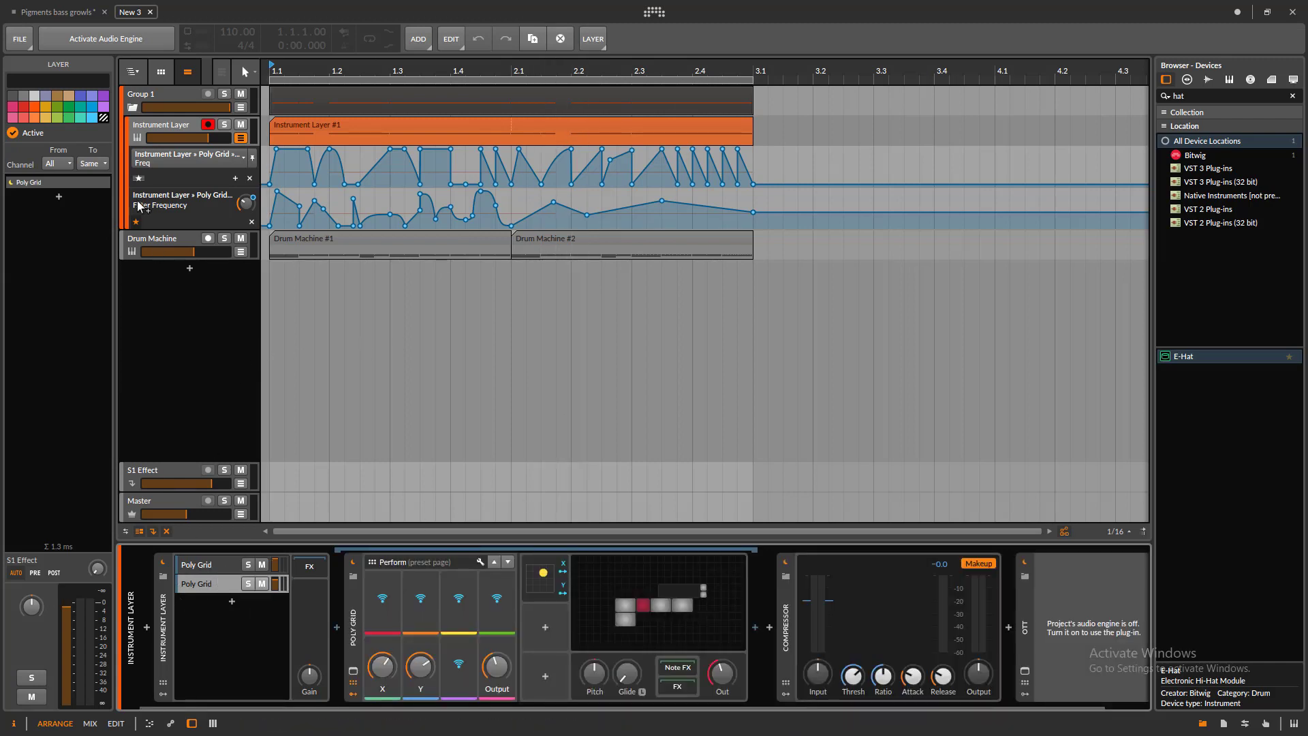
- Return to the Pigments bass growls project and play the arrangement from the beginning through the drop
left_click(58, 11)
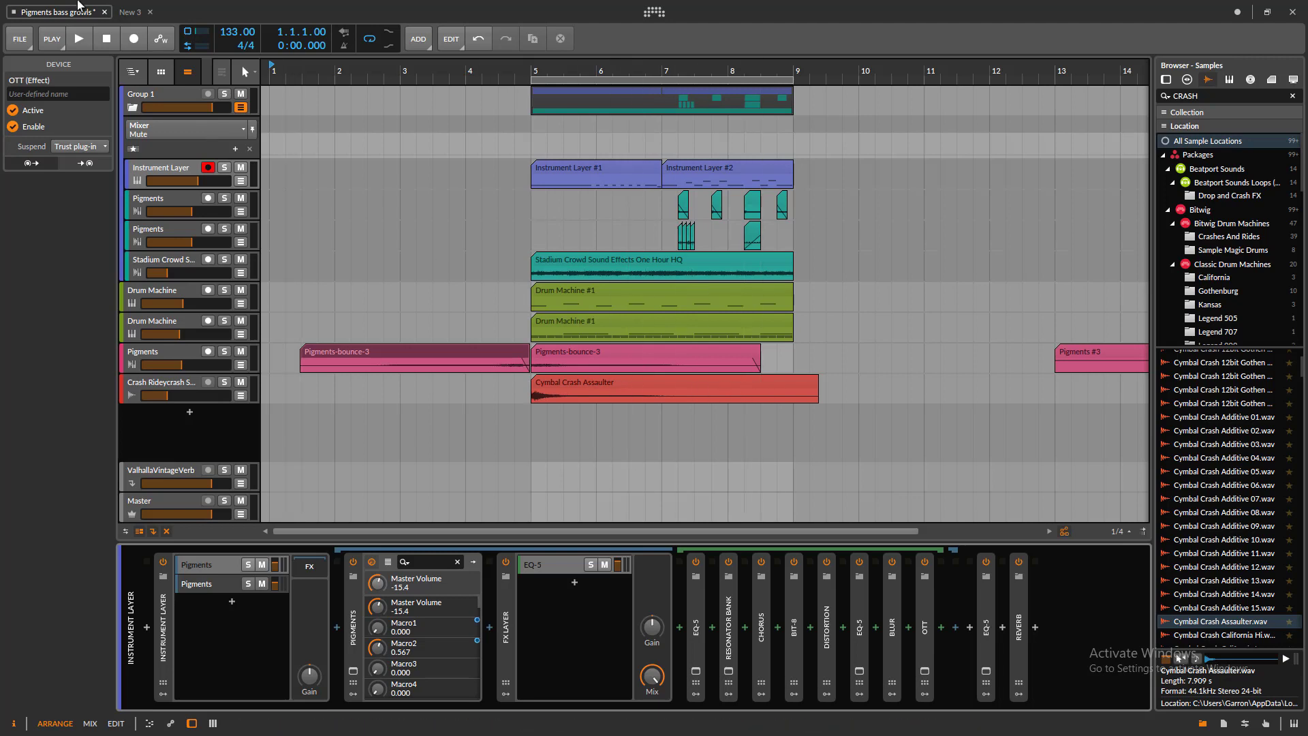
left_click(78, 42)
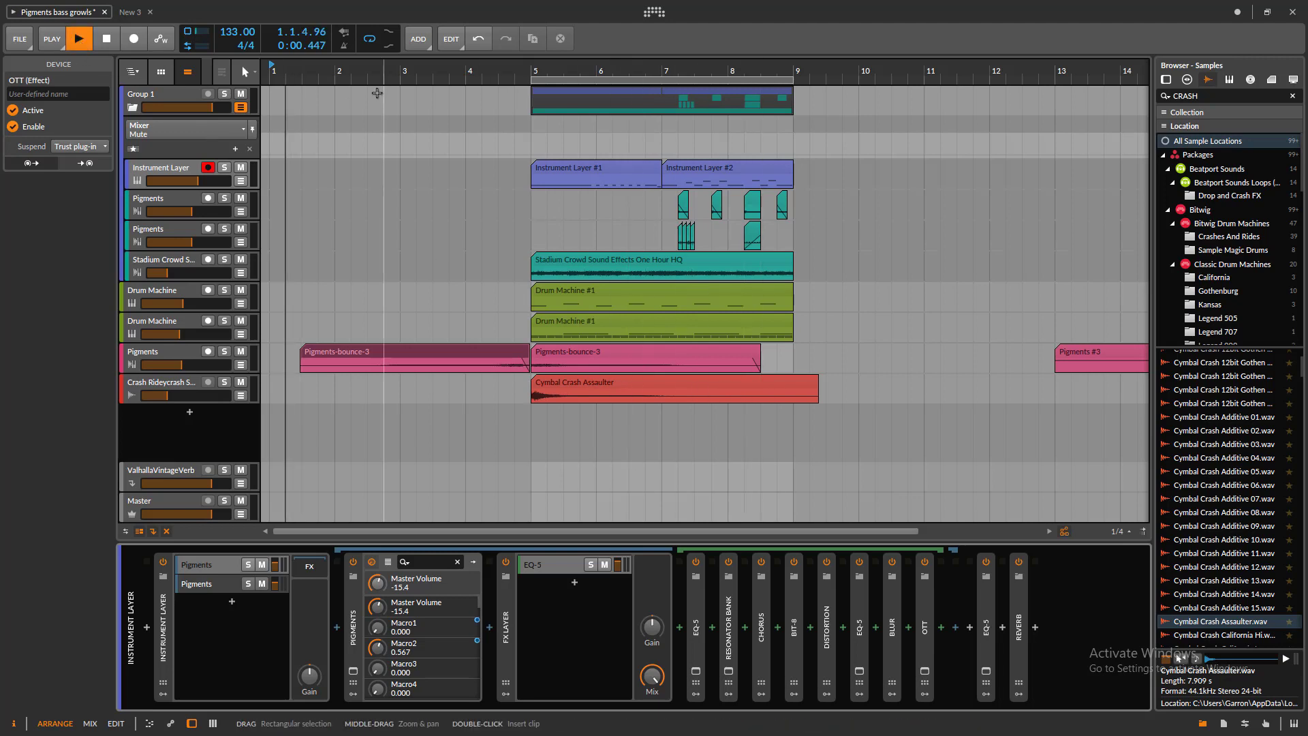
left_click(105, 40)
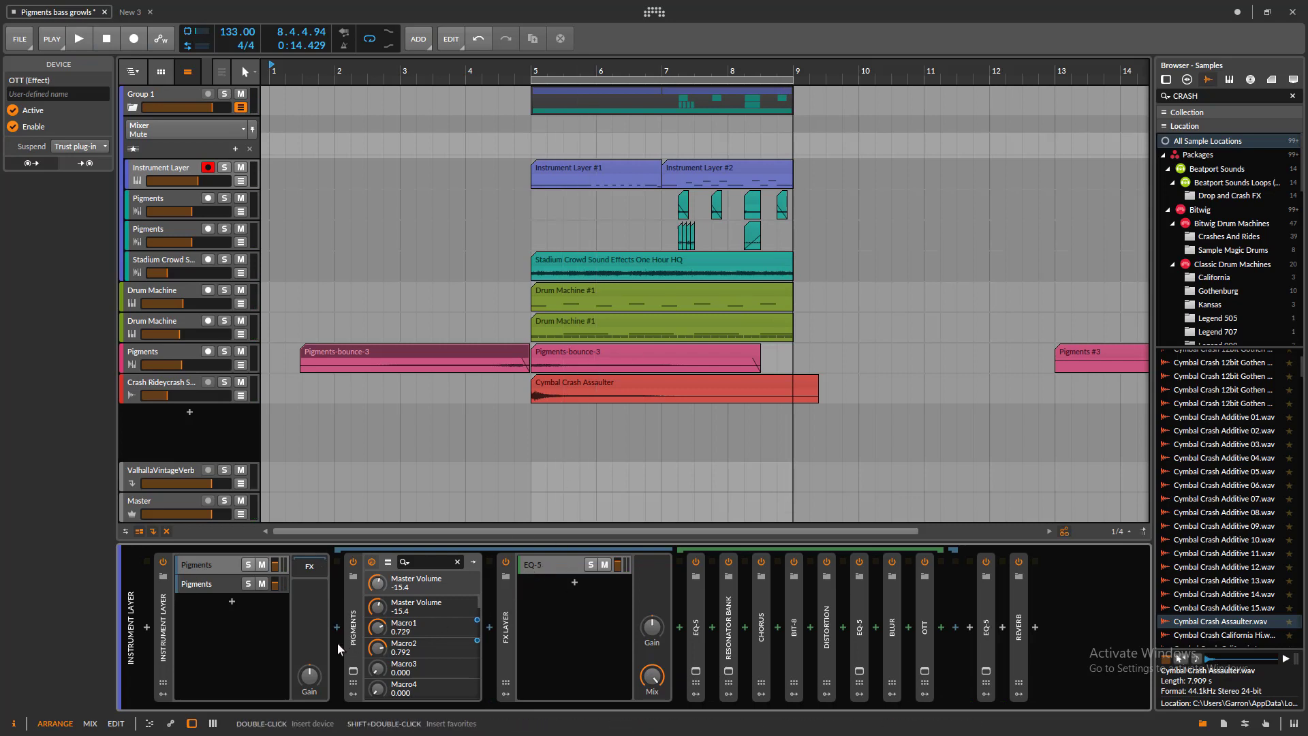
- Collapse and bypass the FX Layer on the first Pigments layer, and play the arrangement from bar 5
double_click(504, 625)
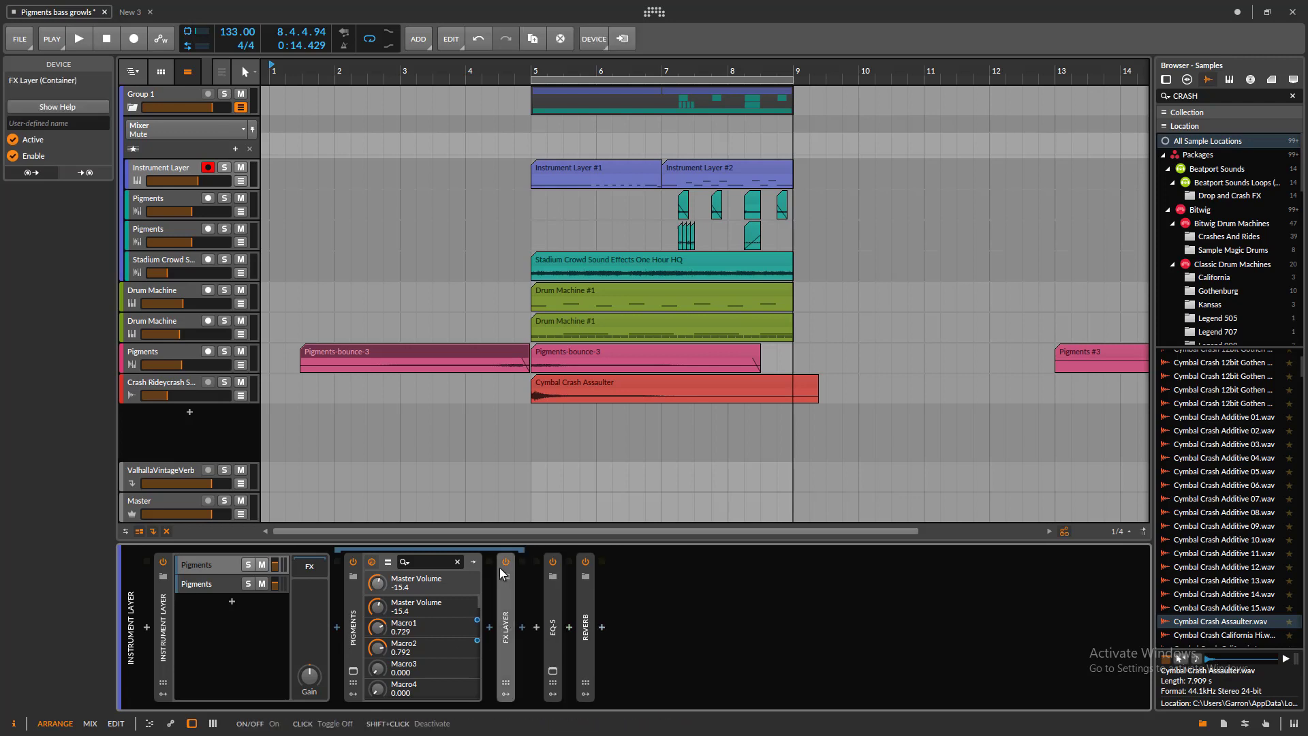
left_click(216, 566)
left_click(216, 566)
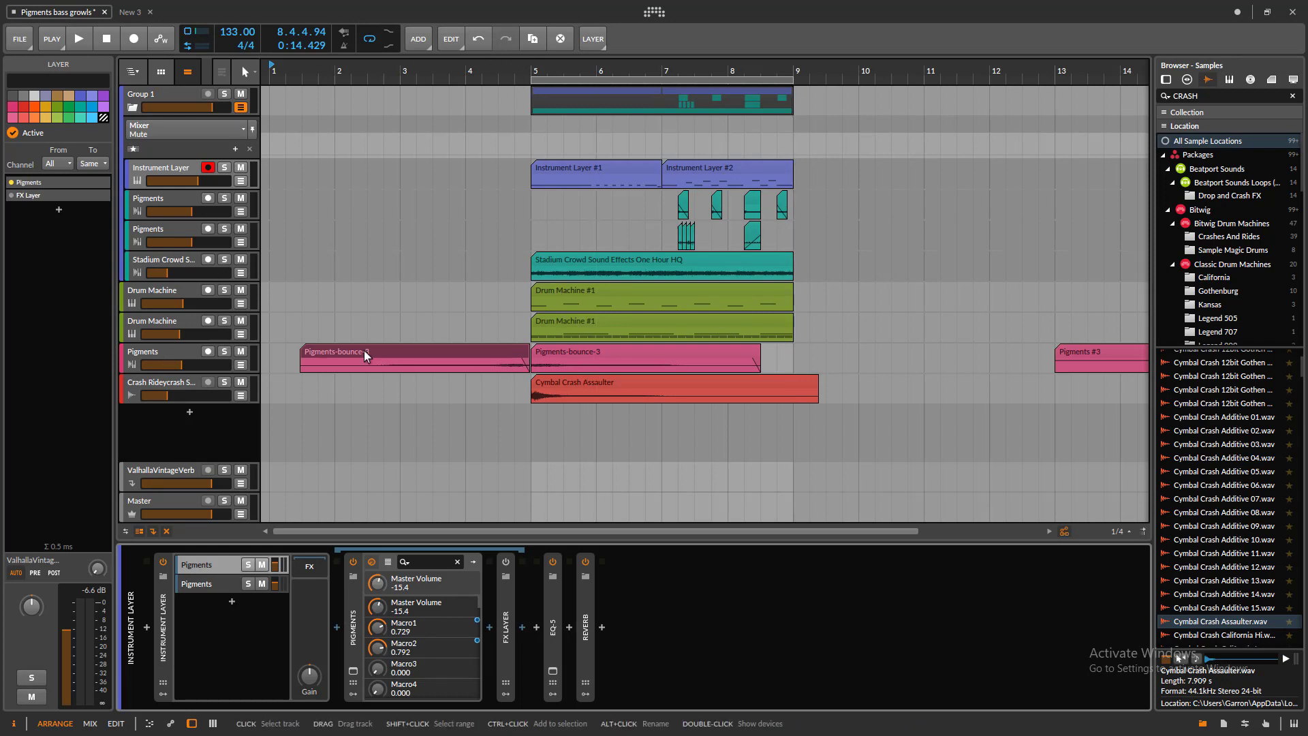
left_click(530, 68)
key("space")
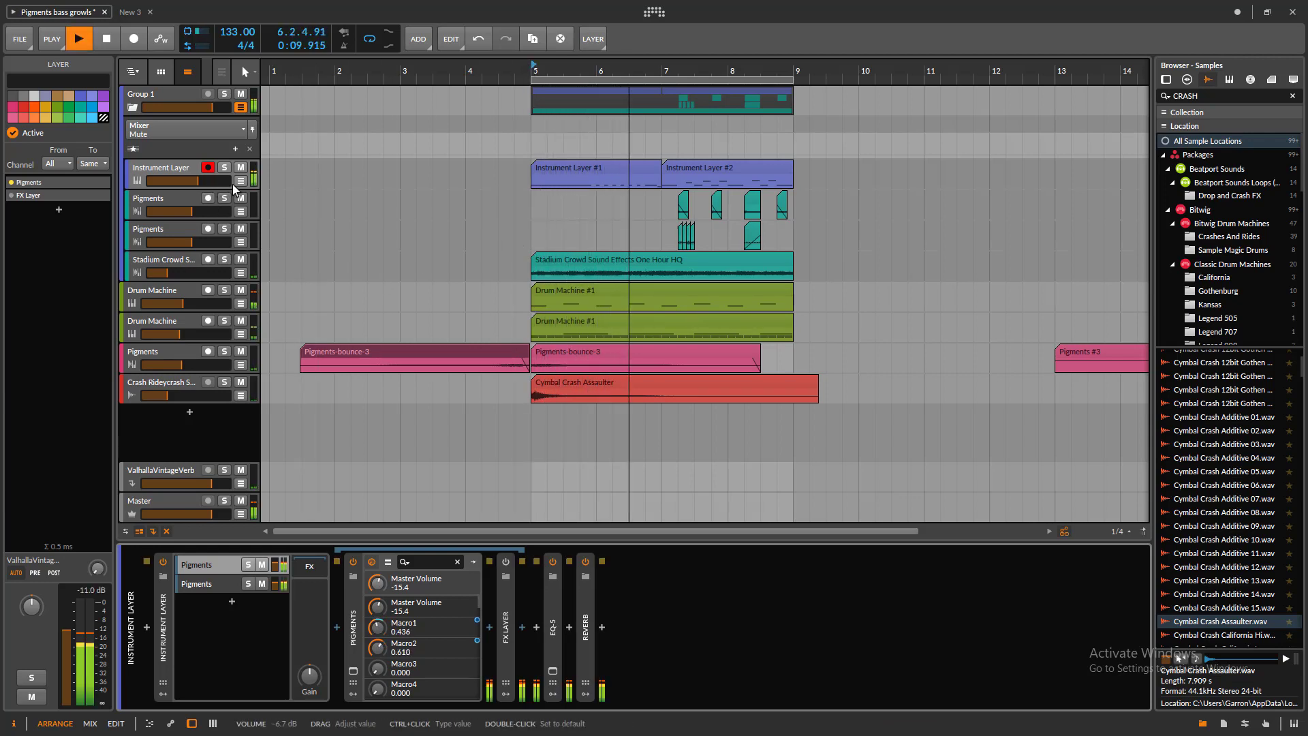
left_click(107, 39)
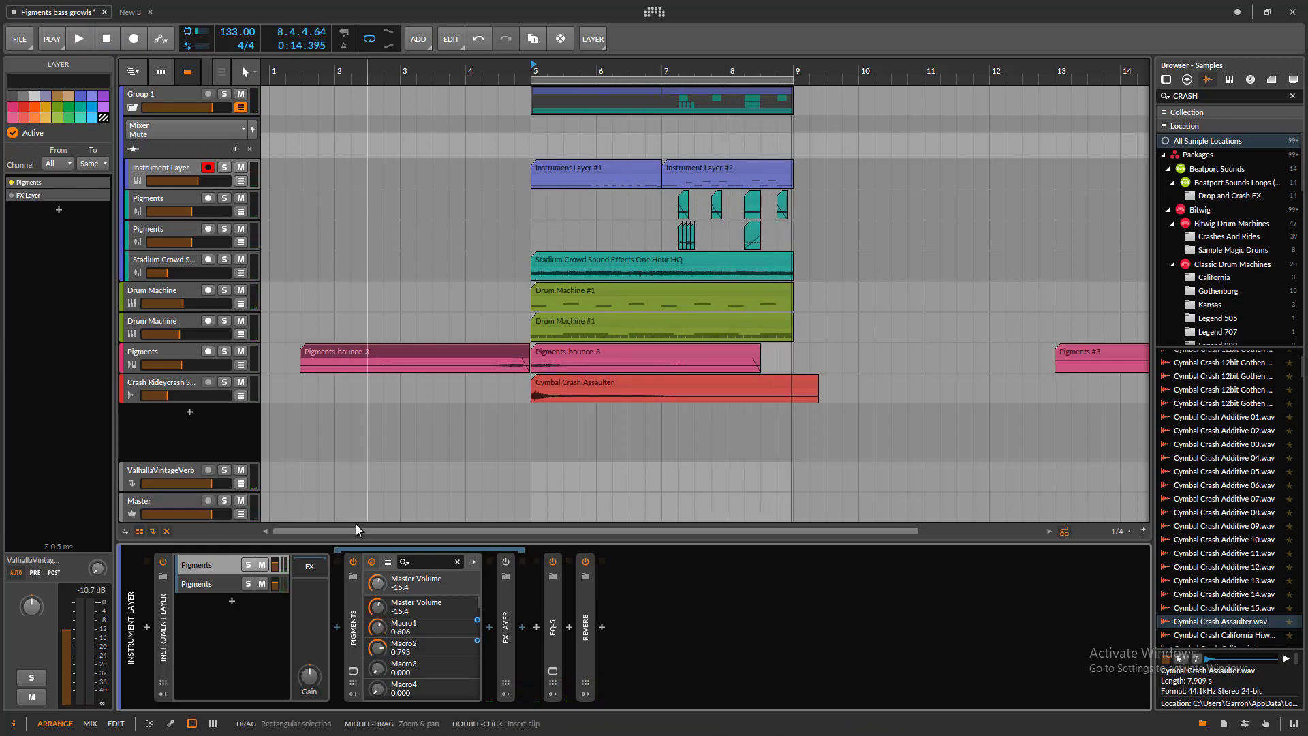
- Re-enable the FX Layer on the first Pigments layer and audition the section from bar 5 with it active
left_click(207, 564)
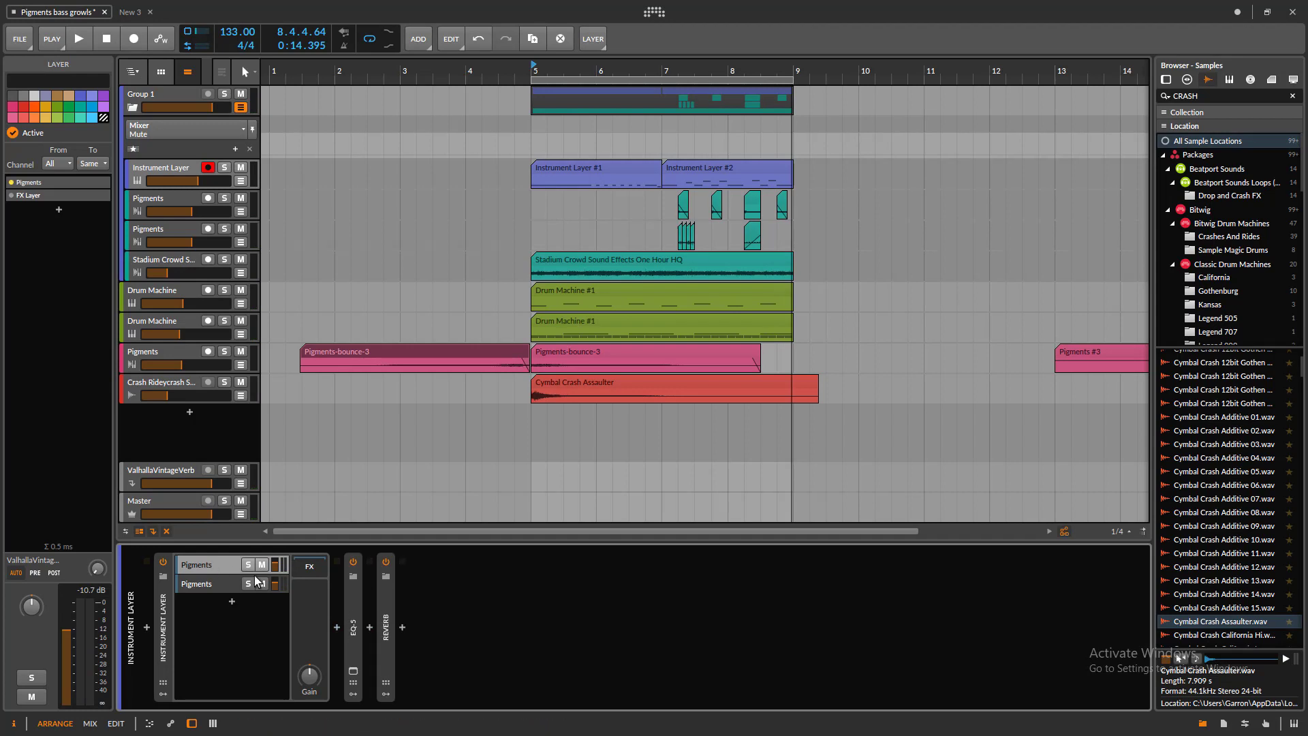
left_click(205, 563)
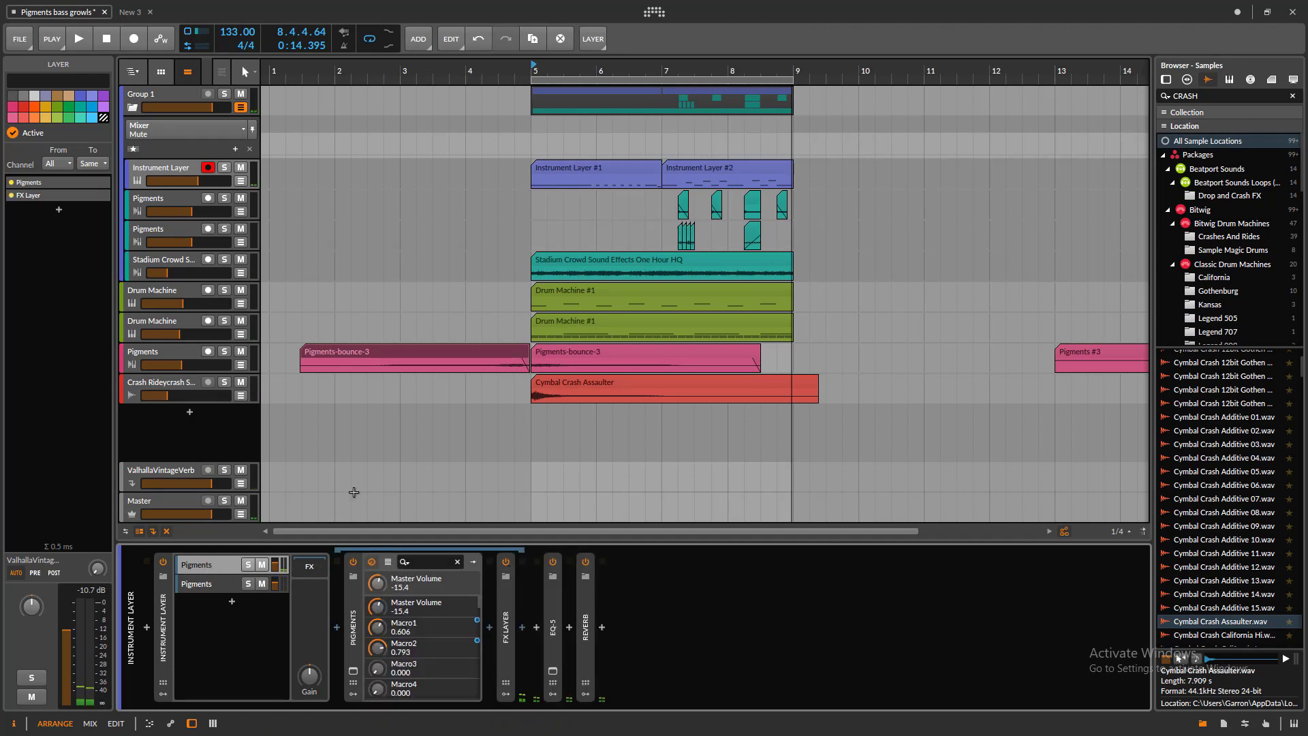
left_click(79, 41)
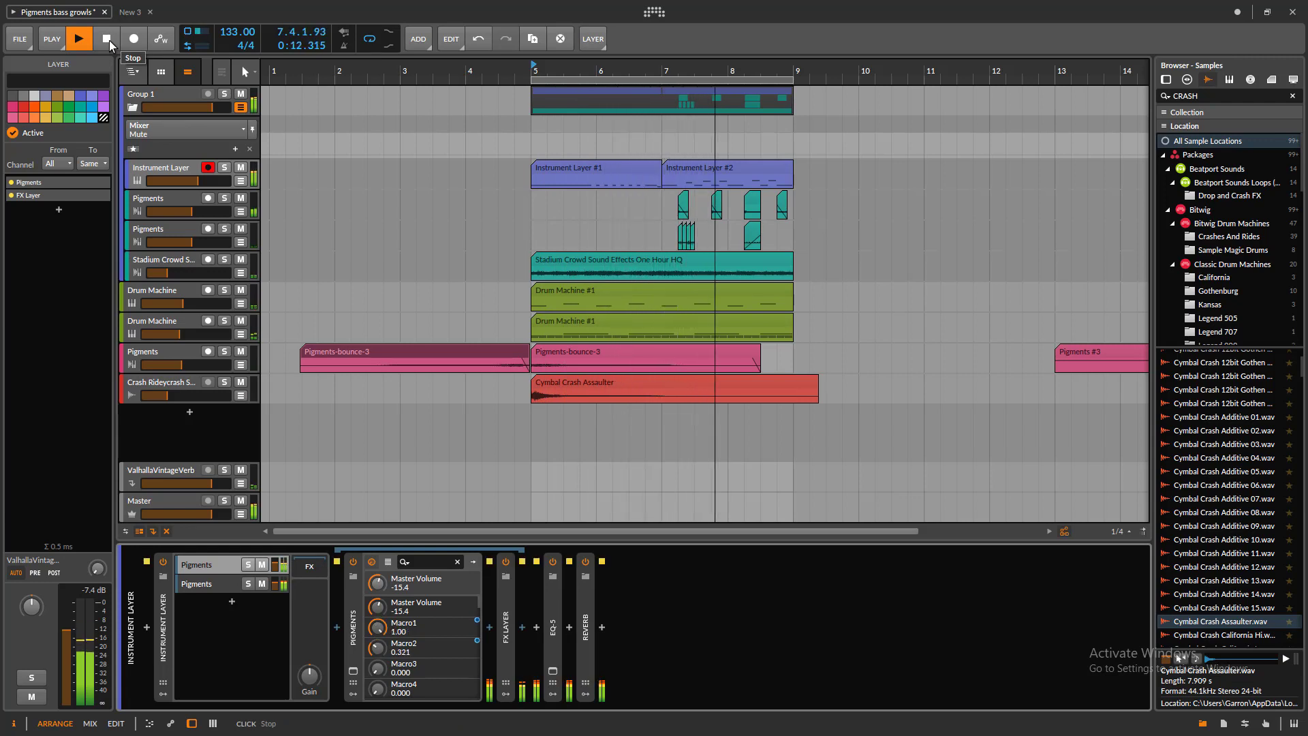
left_click(109, 40)
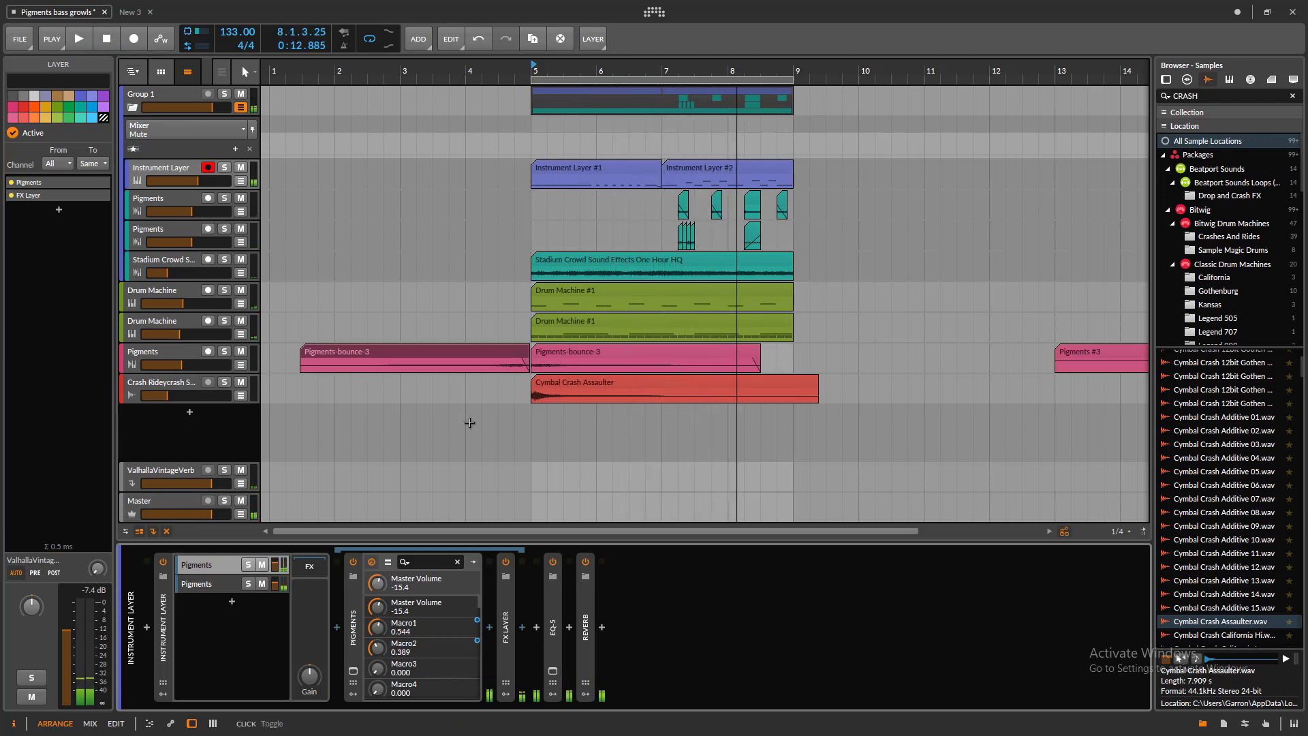
- Bypass the FX Layer on the first Pigments layer again and redisplay that layer's device chain
double_click(509, 626)
double_click(508, 623)
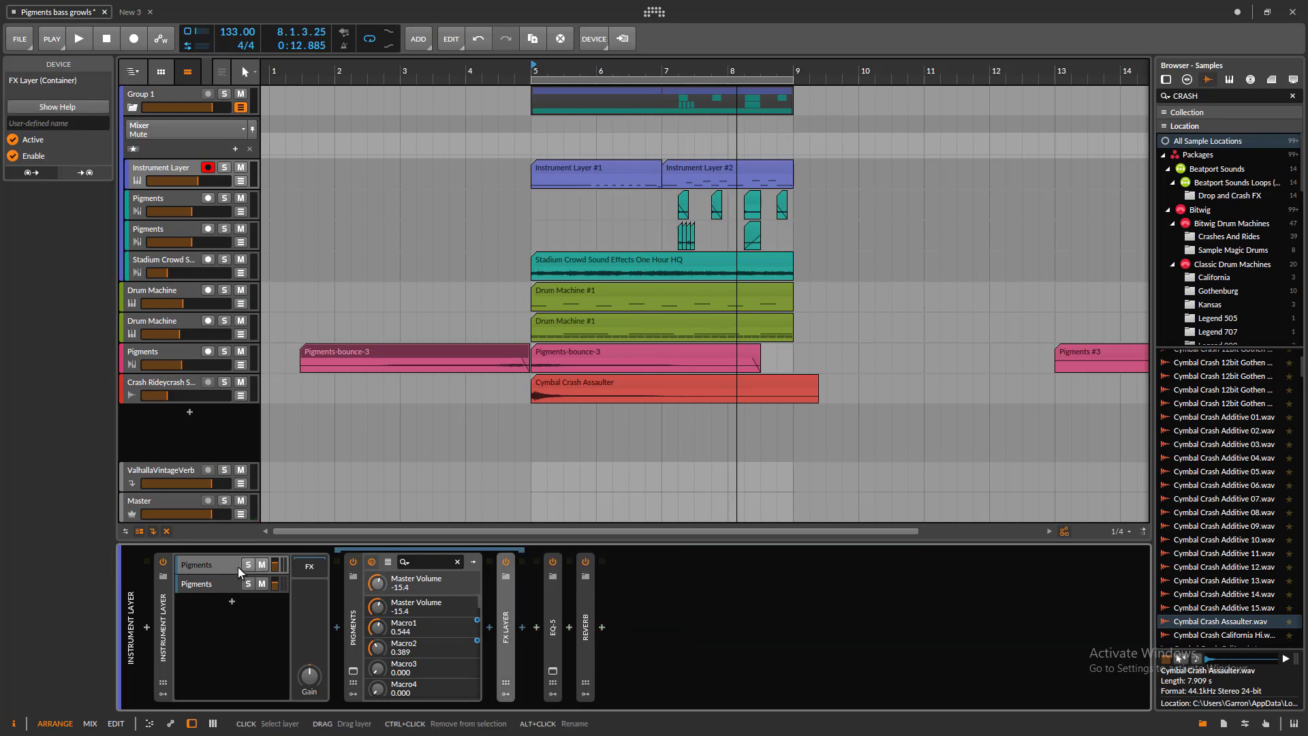
left_click(505, 562)
left_click(211, 562)
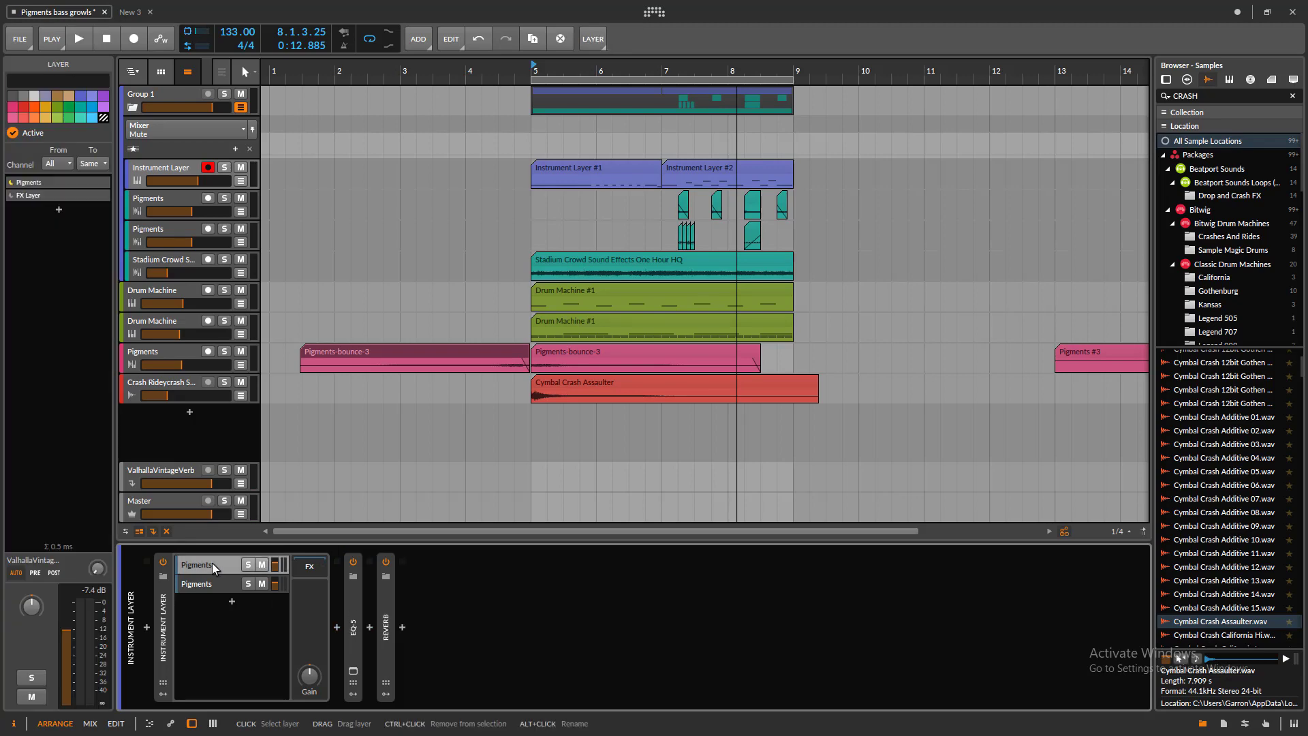
left_click(213, 566)
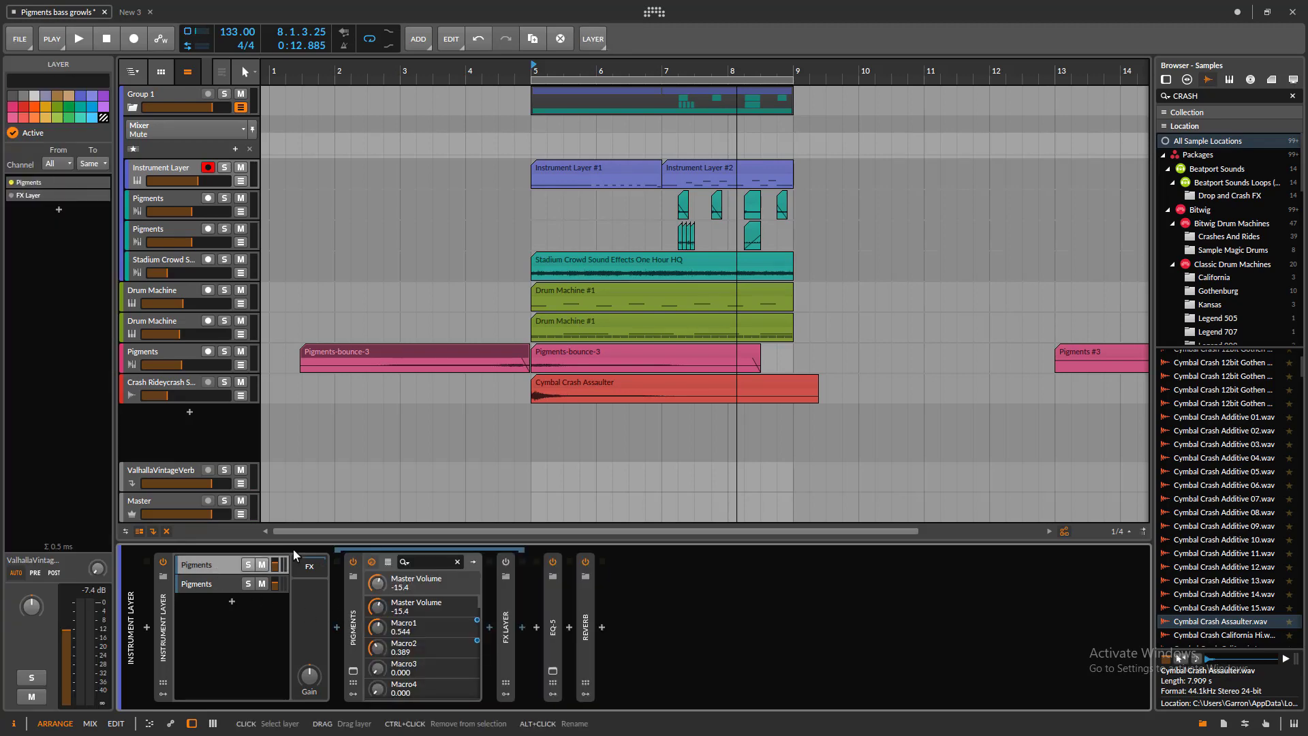
- Audition the first Pigments synth with its plug-in window open and view its FX page before closing it
left_click(354, 671)
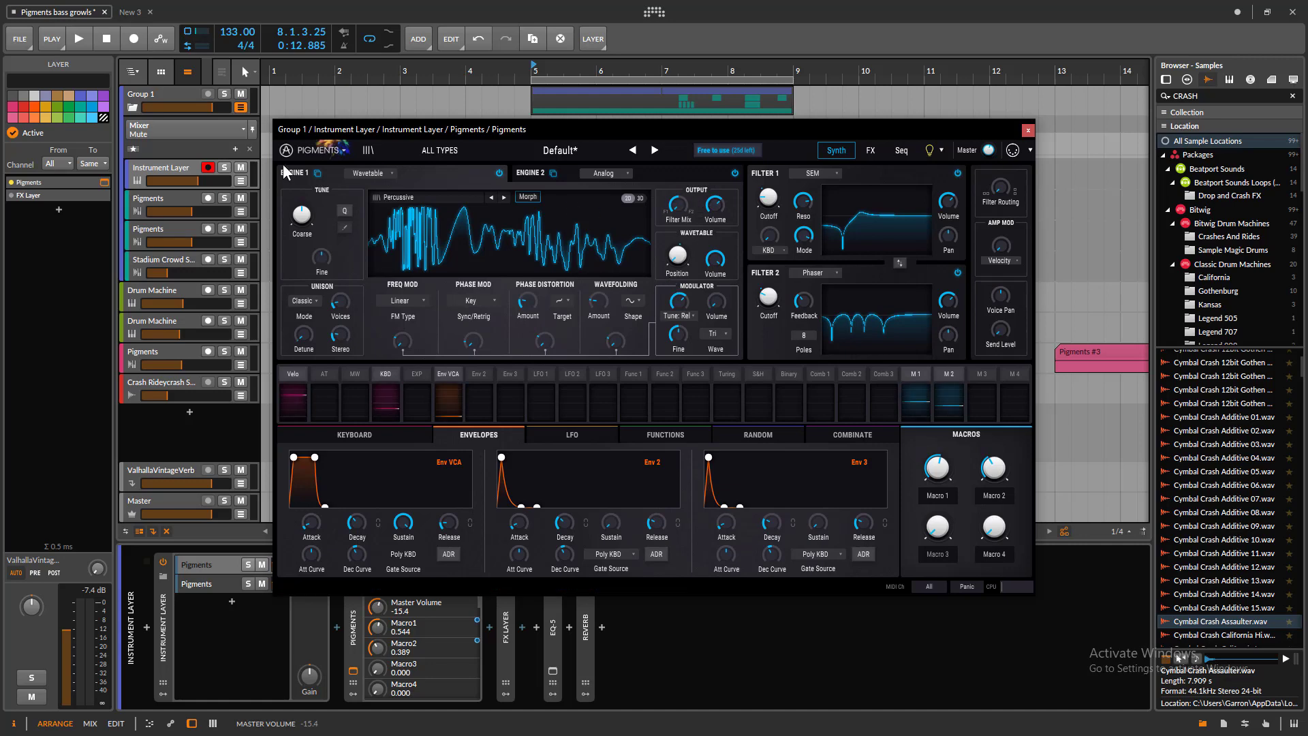
left_click(67, 39)
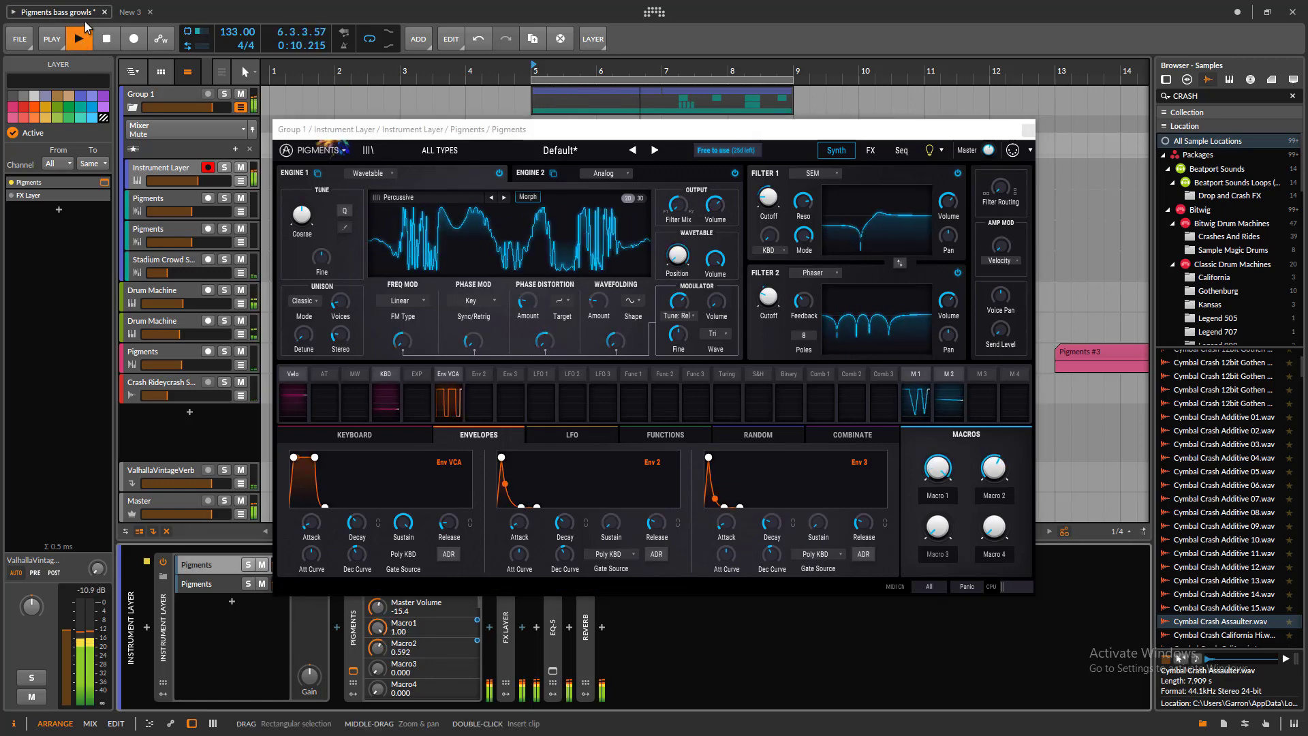
left_click(106, 38)
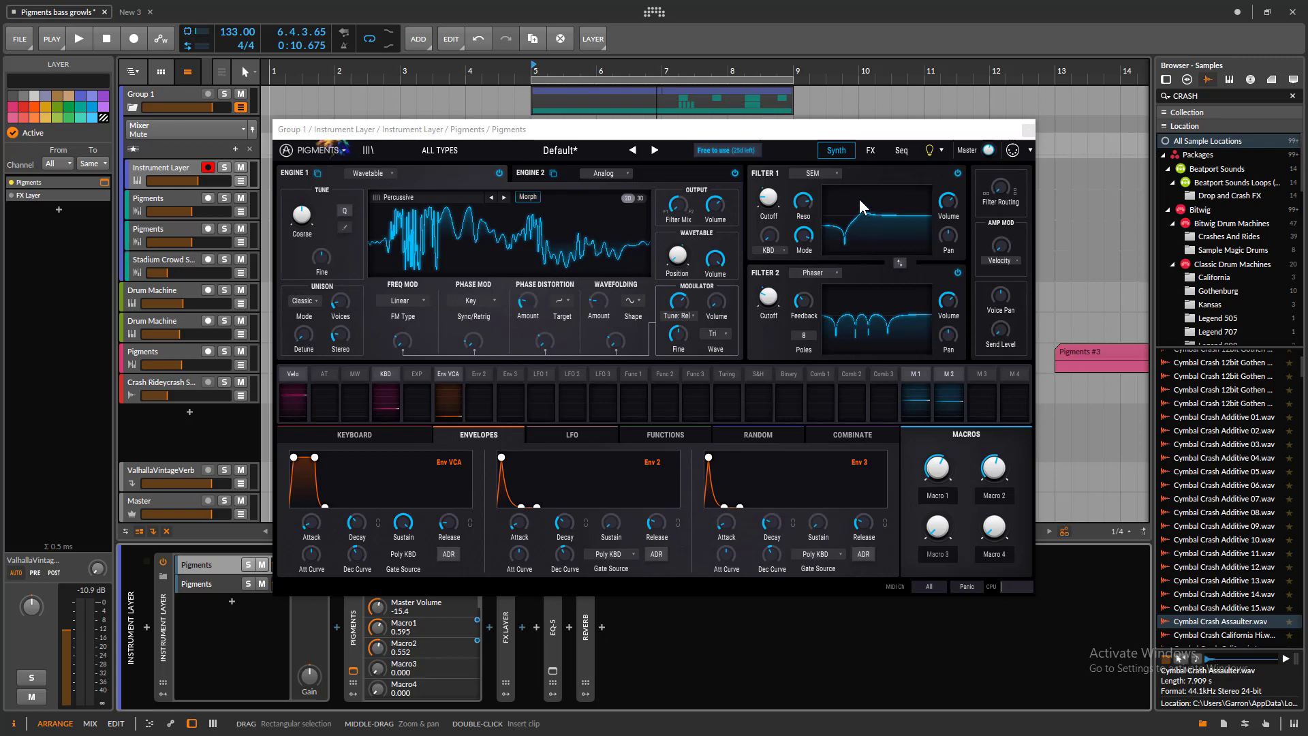
left_click(869, 152)
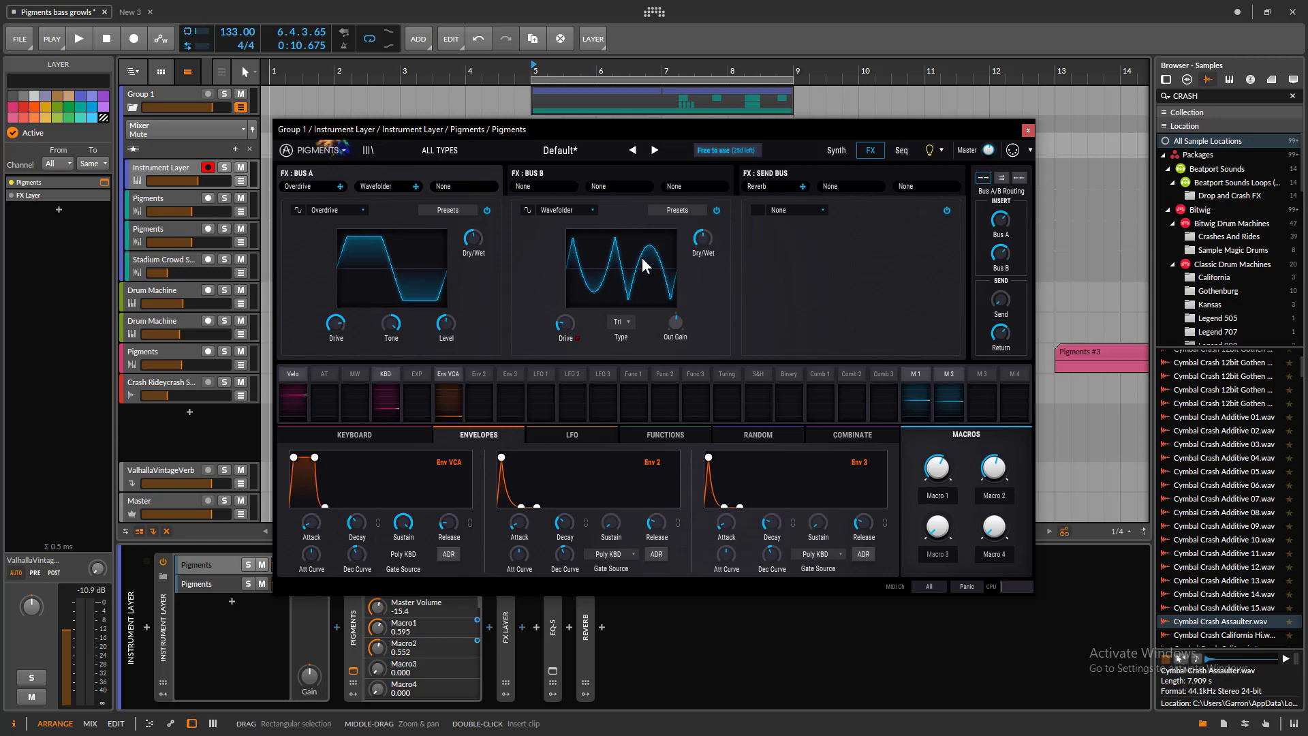
left_click(1027, 130)
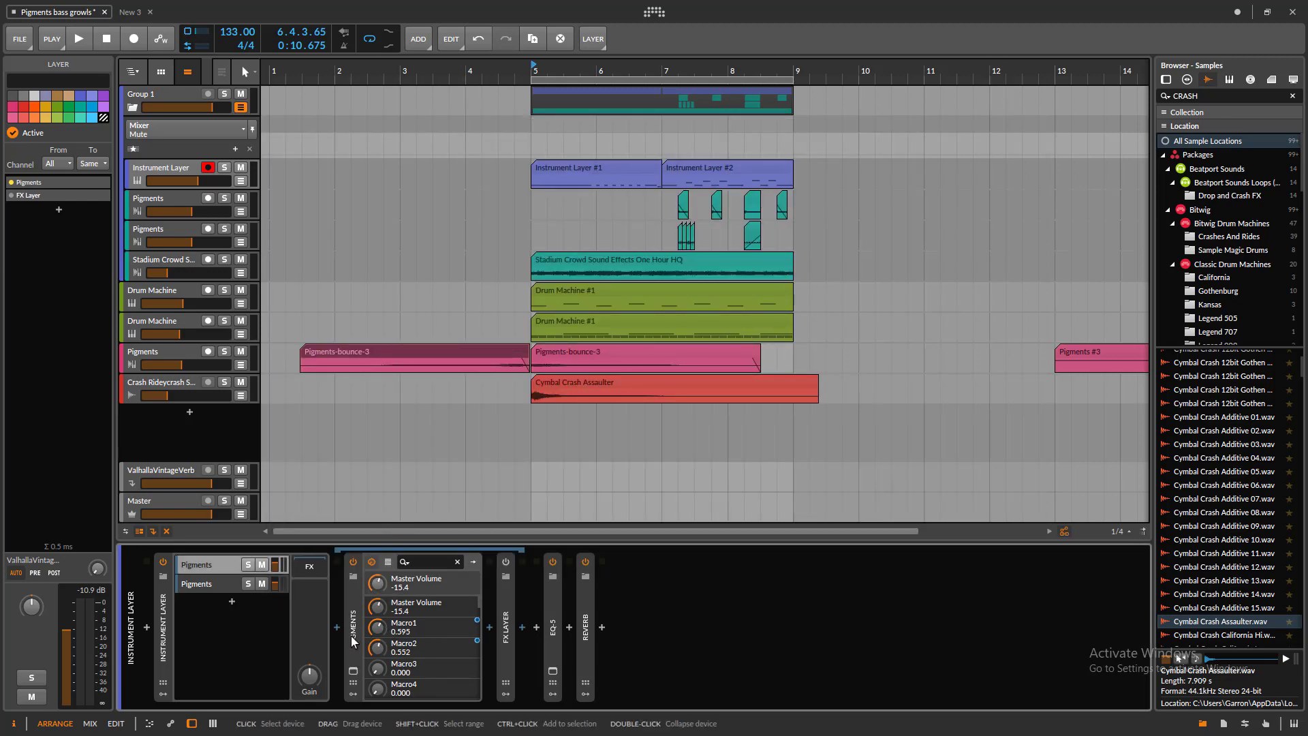
- Expand and enable the FX Layer, bypassing its effects from Resonator Bank through OTT while keeping the first EQ-5 active
double_click(506, 628)
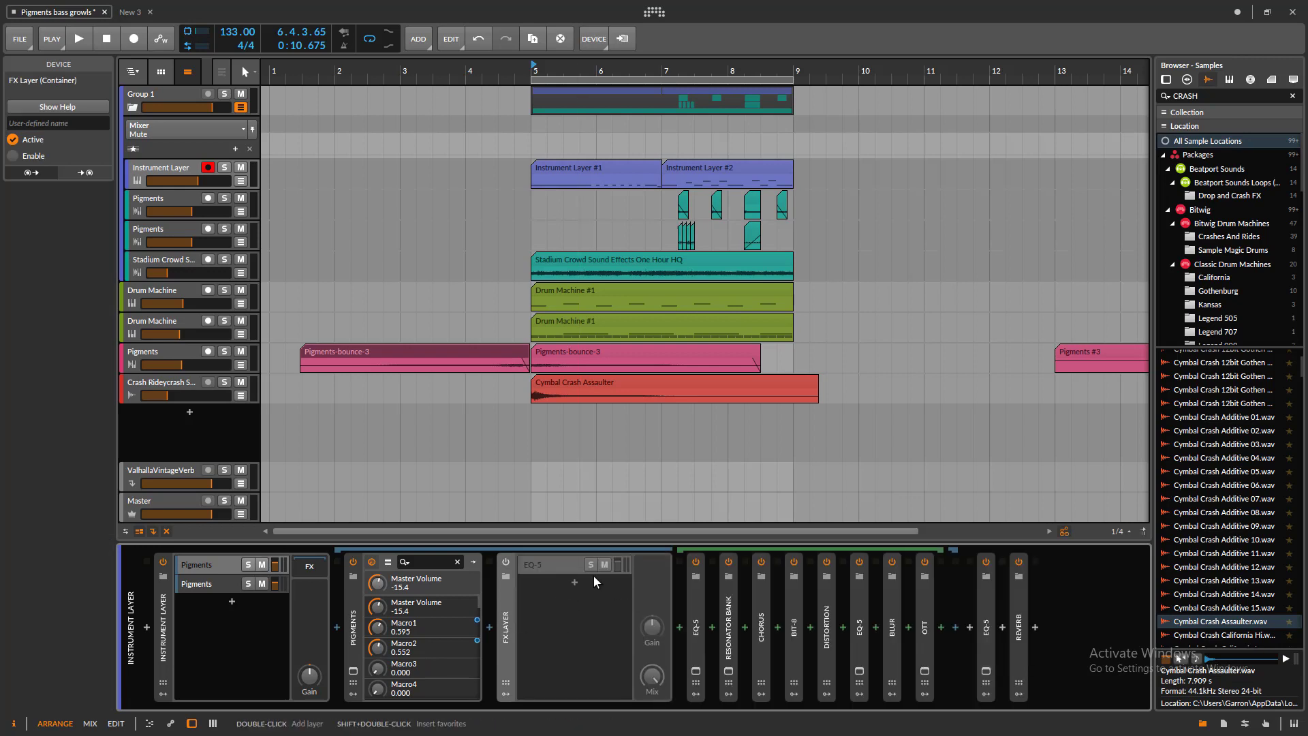
left_click(505, 563)
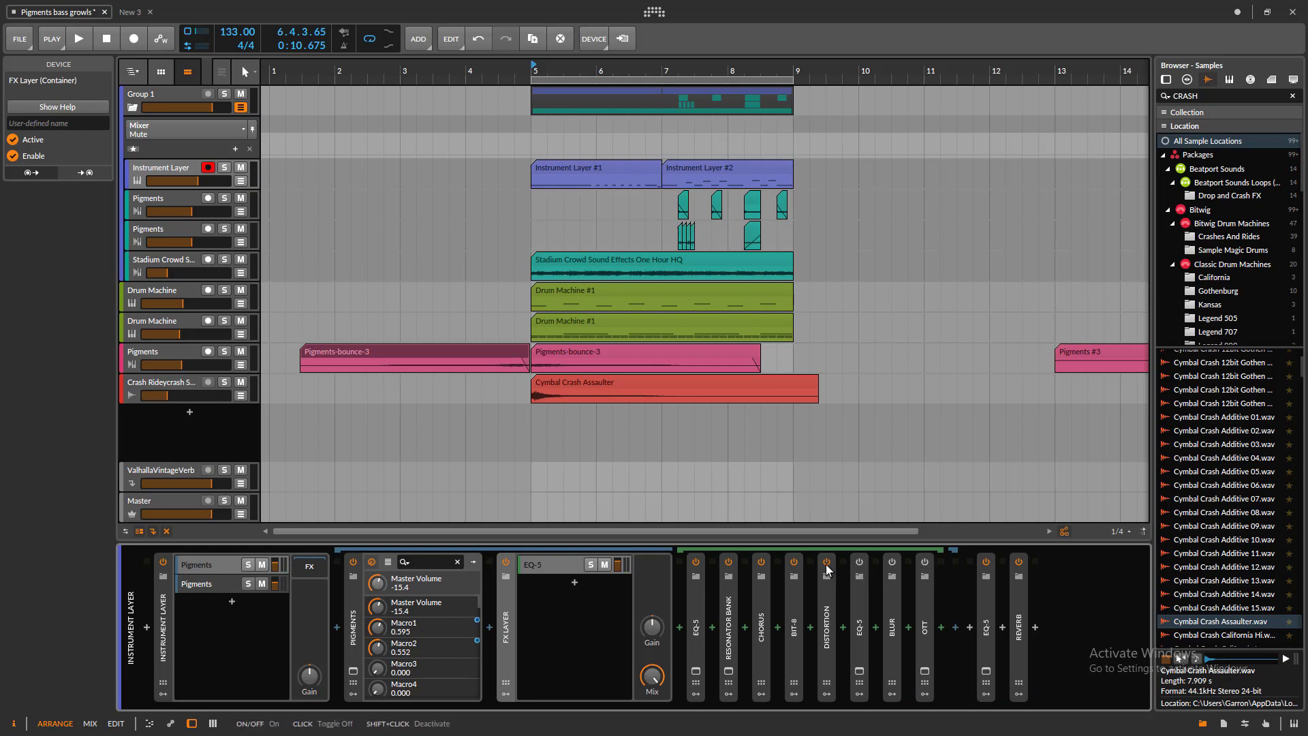
left_click(761, 562)
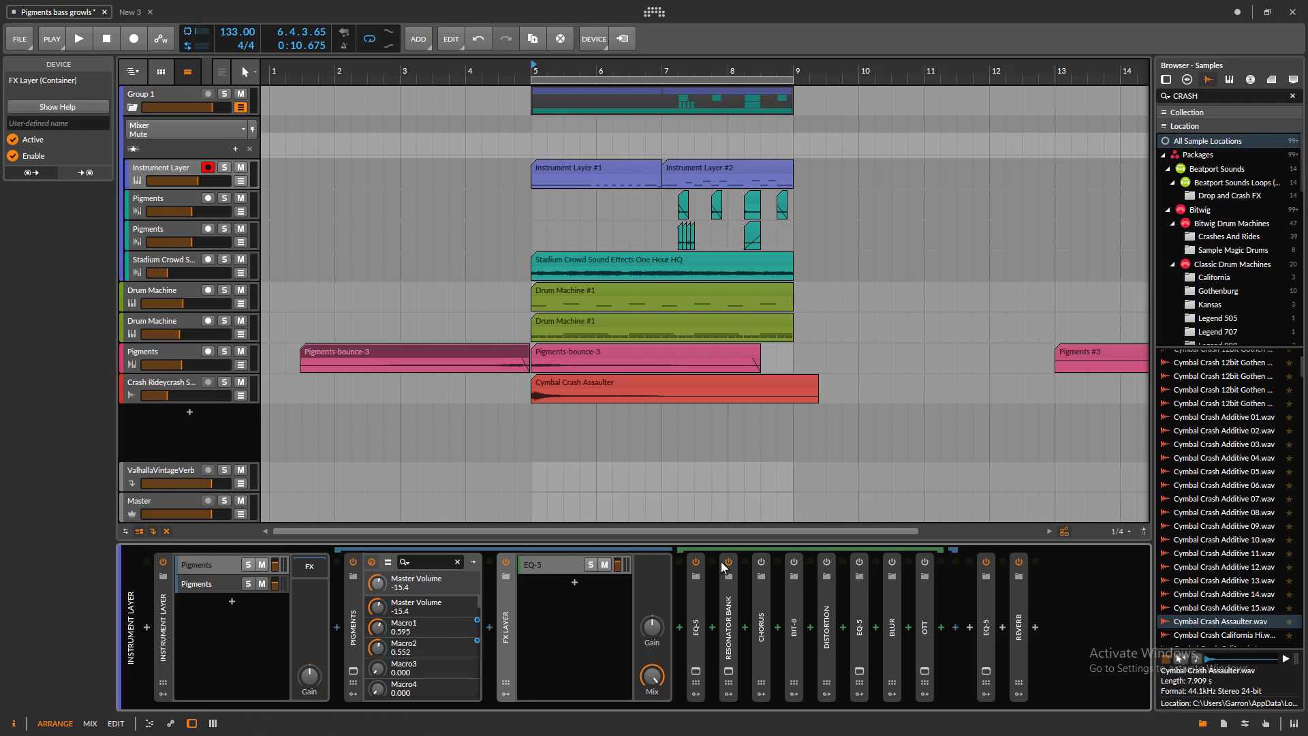
left_click(729, 562)
- Expand the first EQ-5 in the FX Layer chain and set its band 1 frequency to 96.1 Hz
double_click(695, 630)
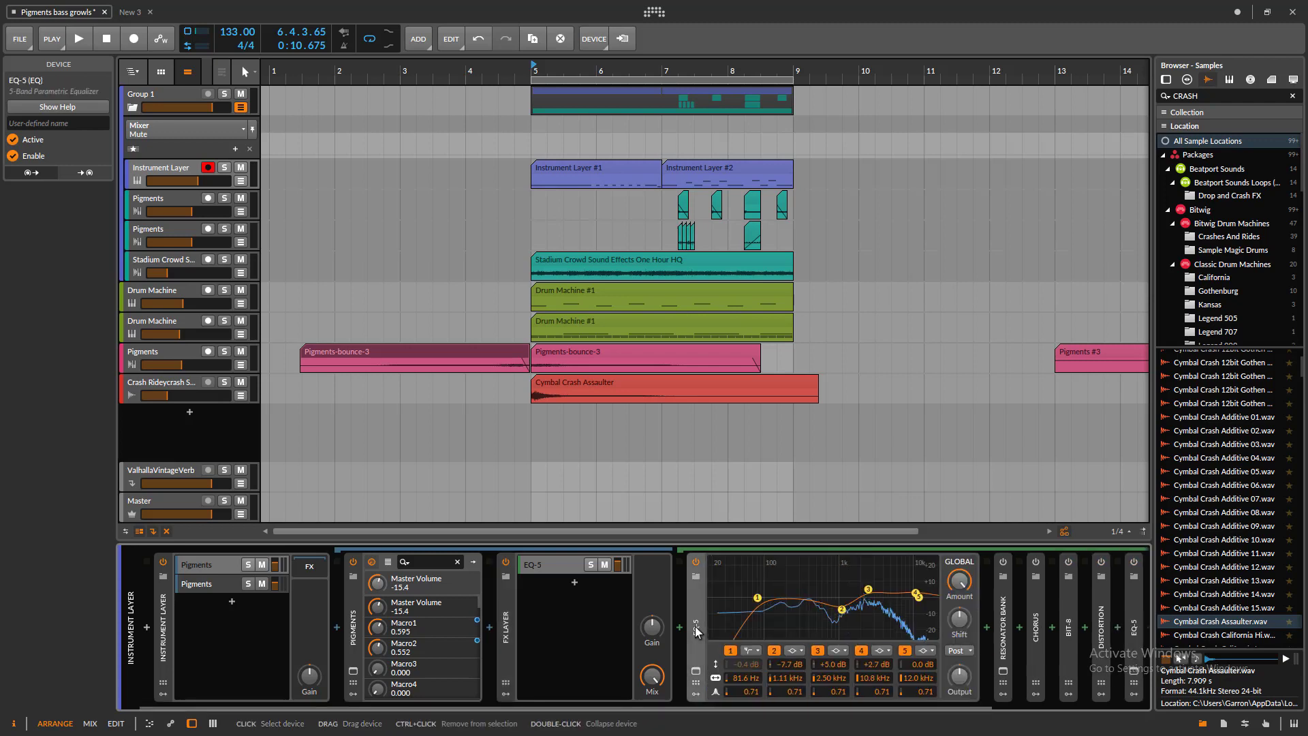
left_click_drag(671, 705, 726, 704)
left_click_drag(693, 597, 694, 598)
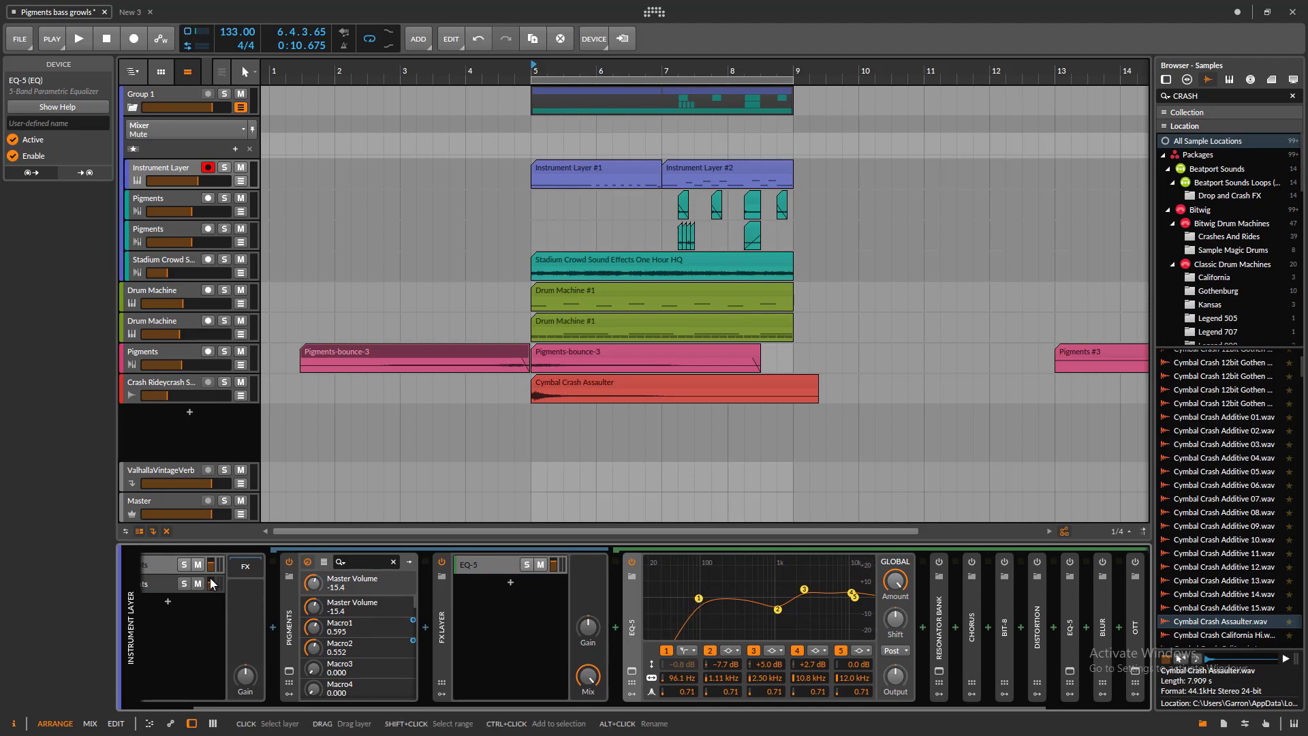
left_click_drag(701, 707, 767, 681)
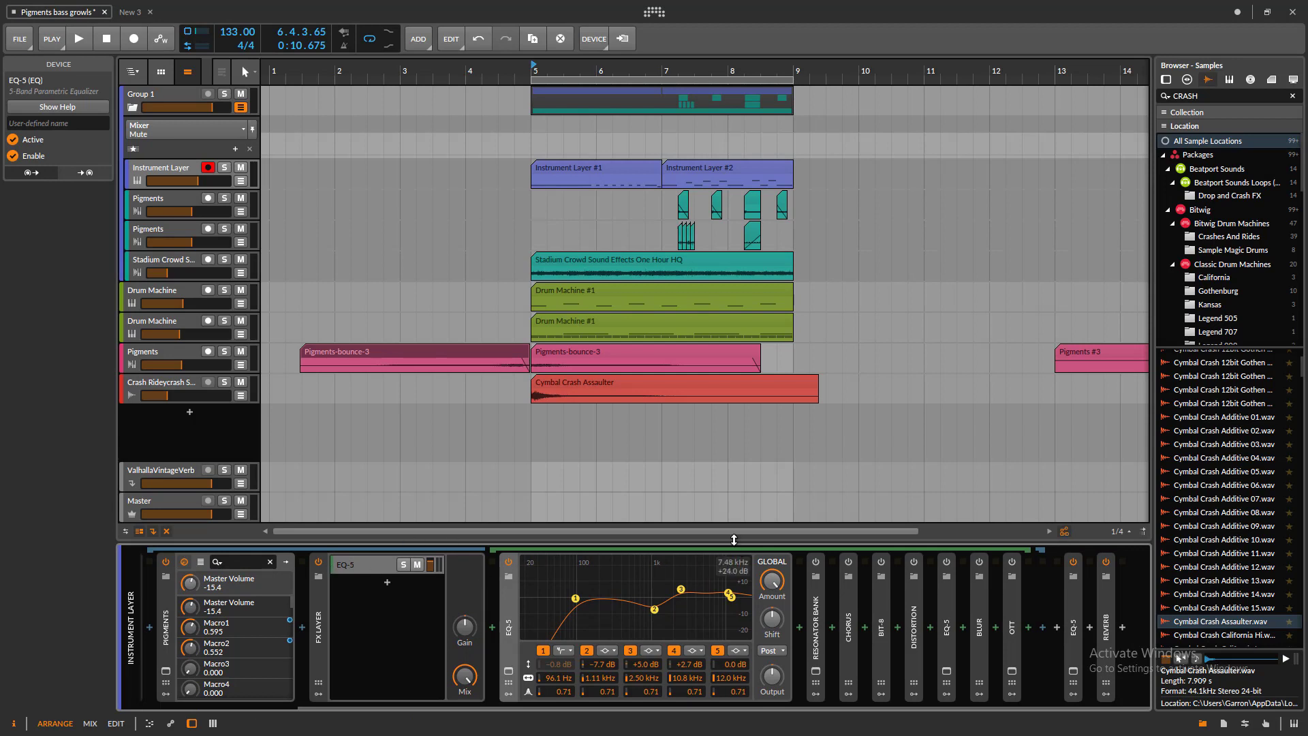
- Play the section from bar 5 and toggle the first EQ-5 to compare the bass with and without it
key("space")
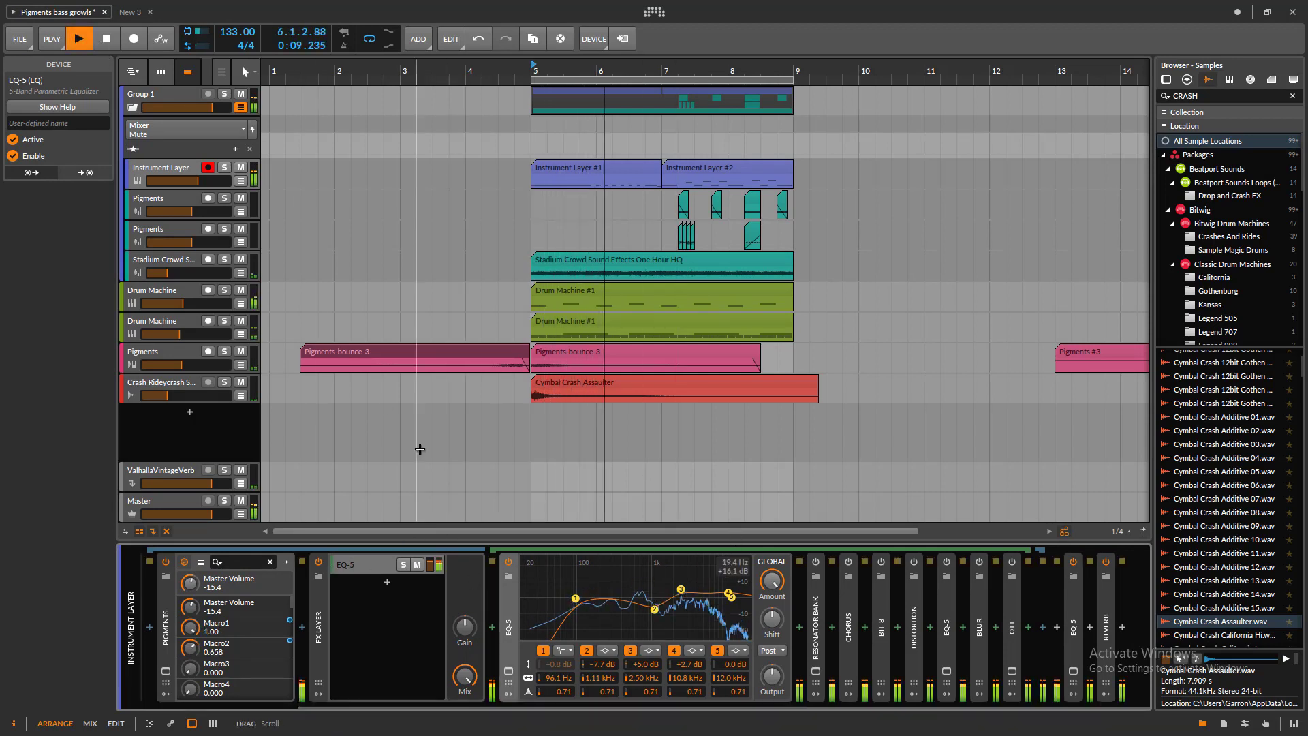
left_click(509, 562)
left_click(509, 562)
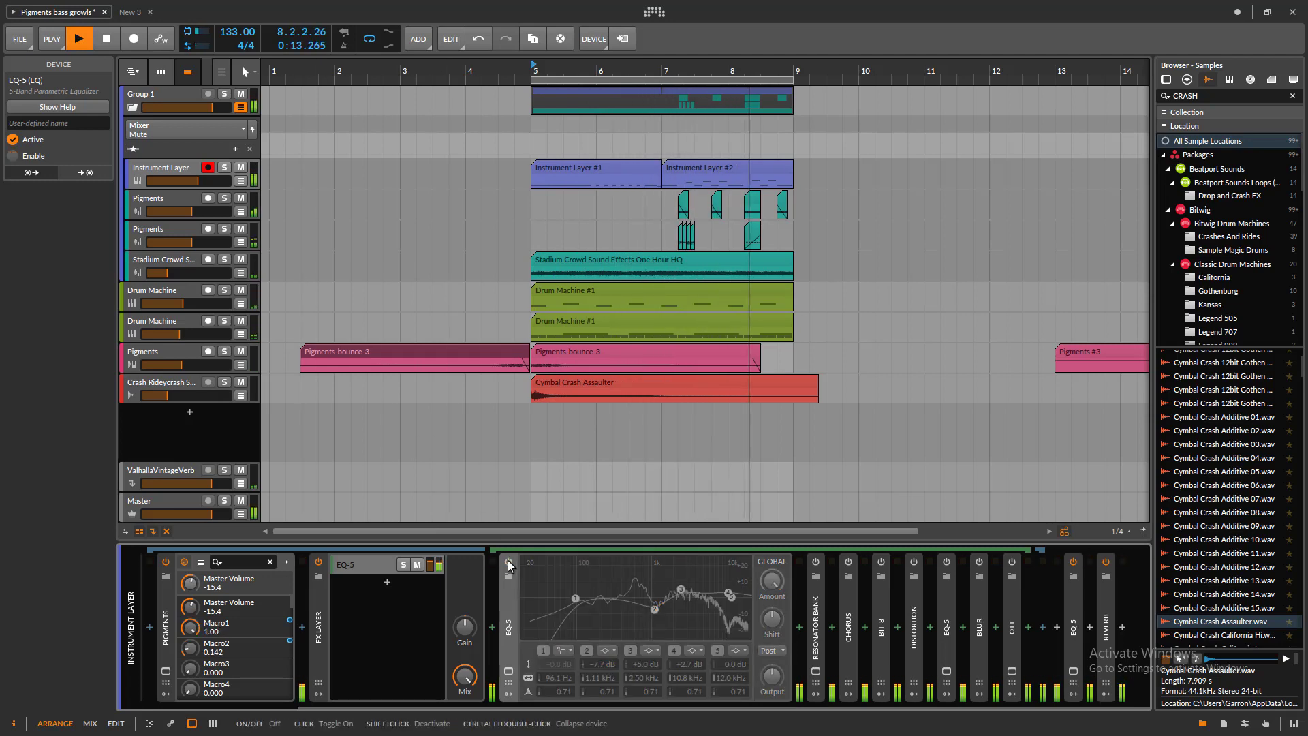
- Compare the bass with the first EQ-5 on and off during playback, stop, and leave the EQ-5 enabled
left_click(509, 561)
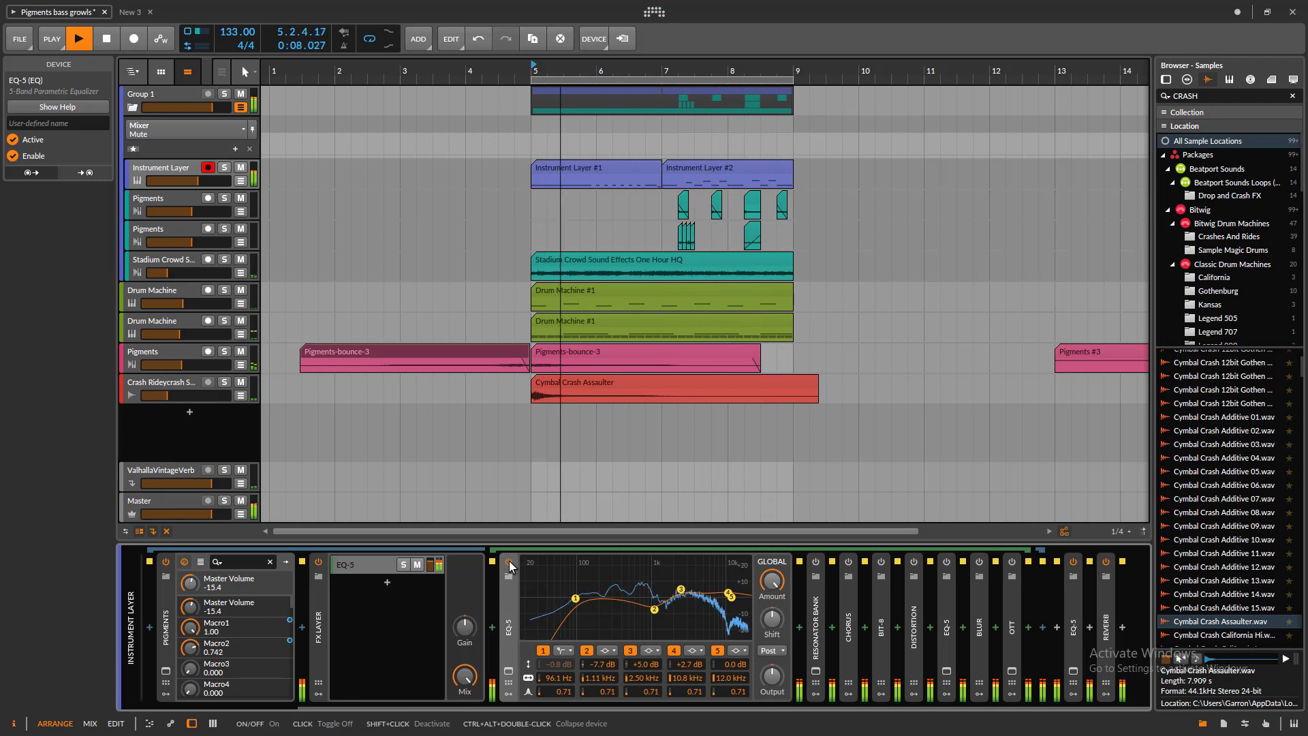
left_click(508, 562)
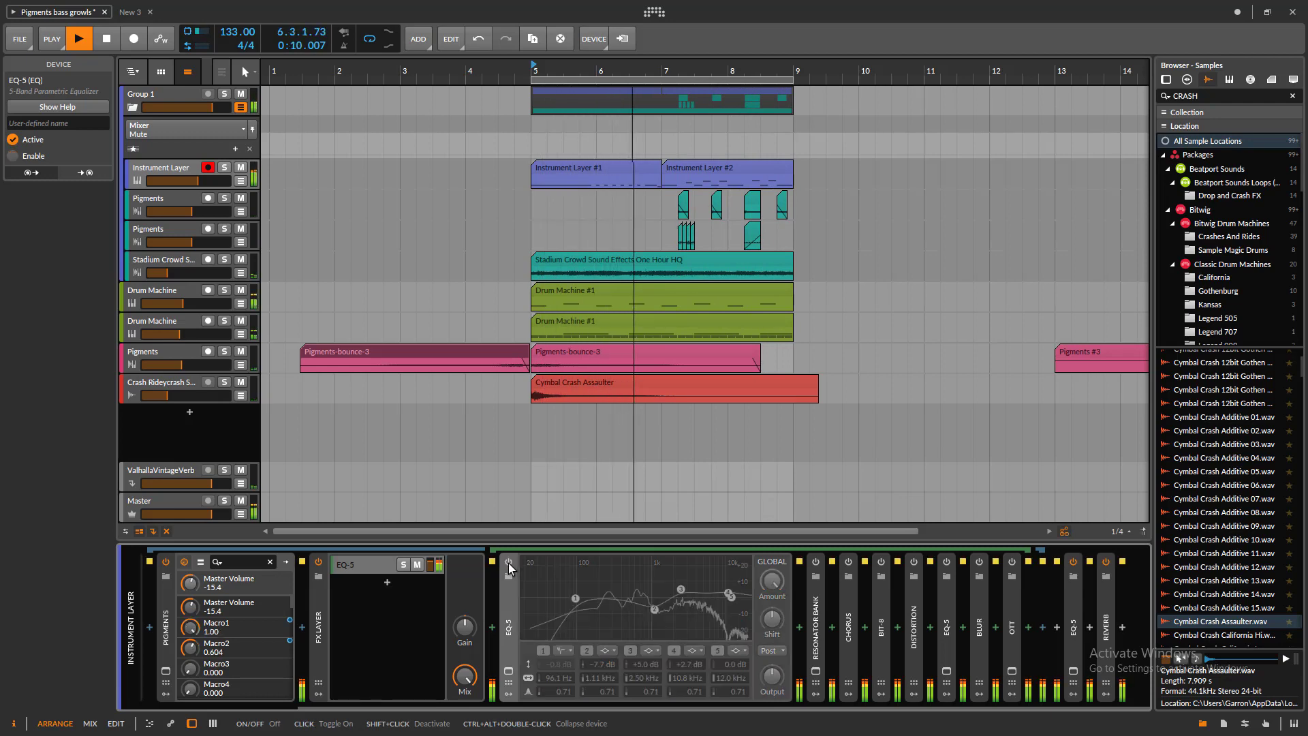
left_click(508, 562)
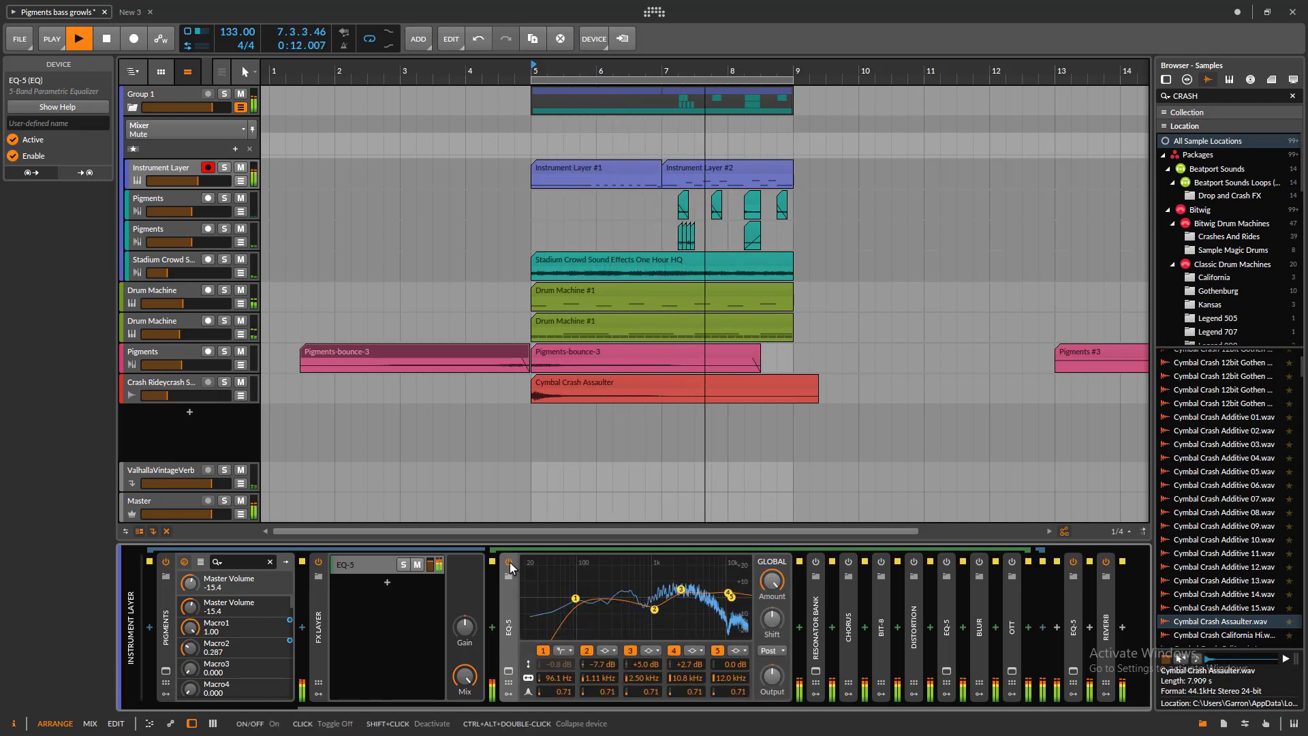
left_click(509, 562)
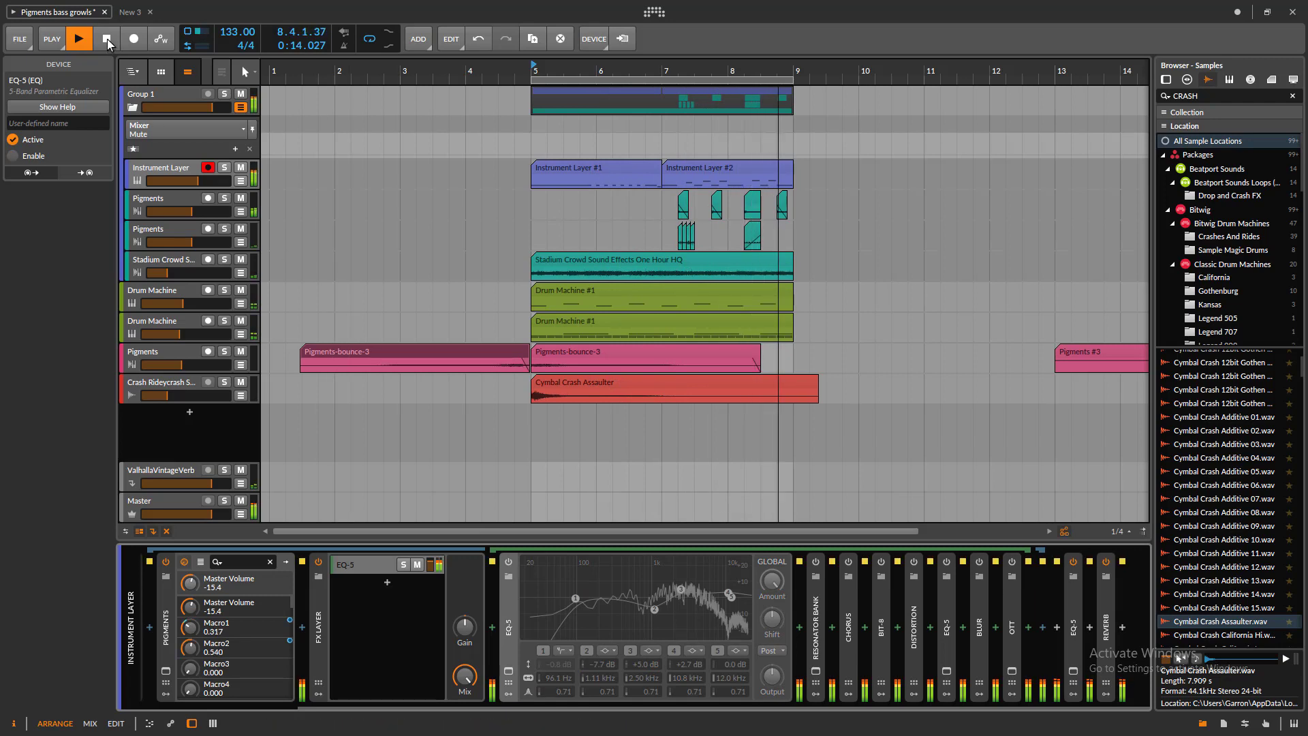
left_click(106, 39)
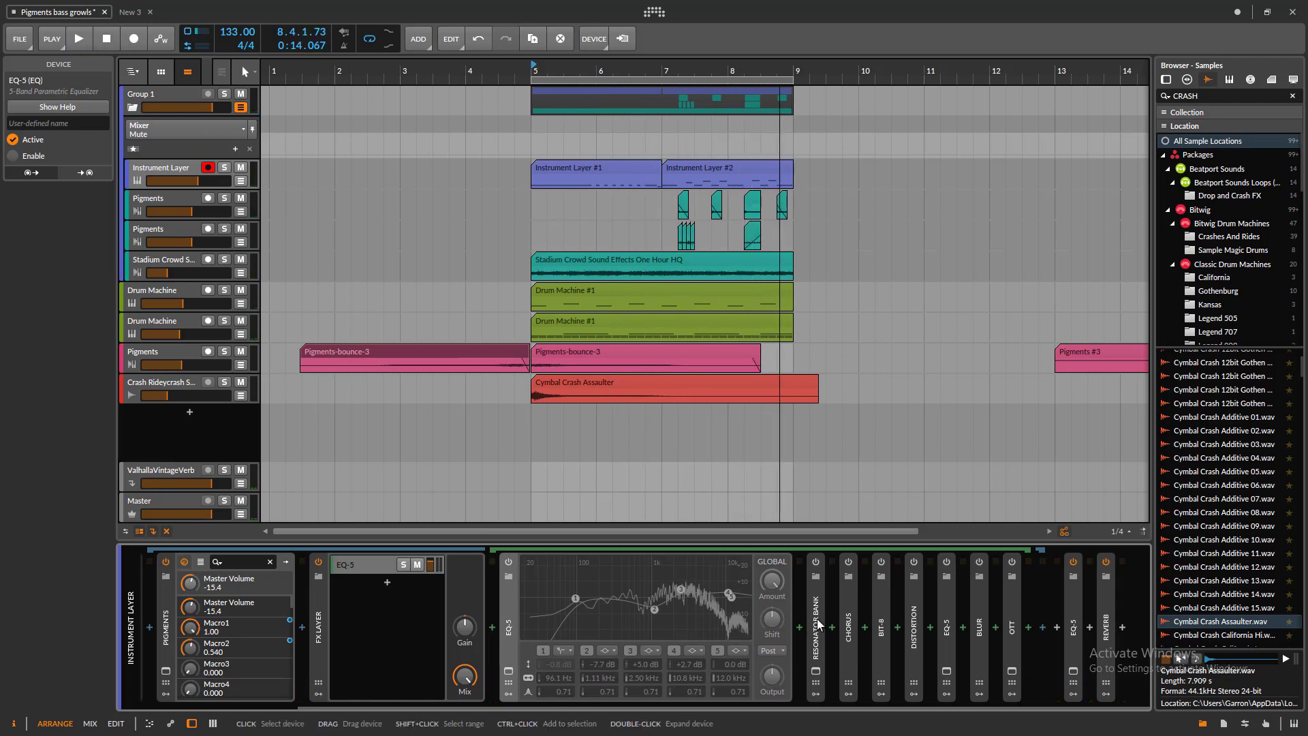
left_click(509, 562)
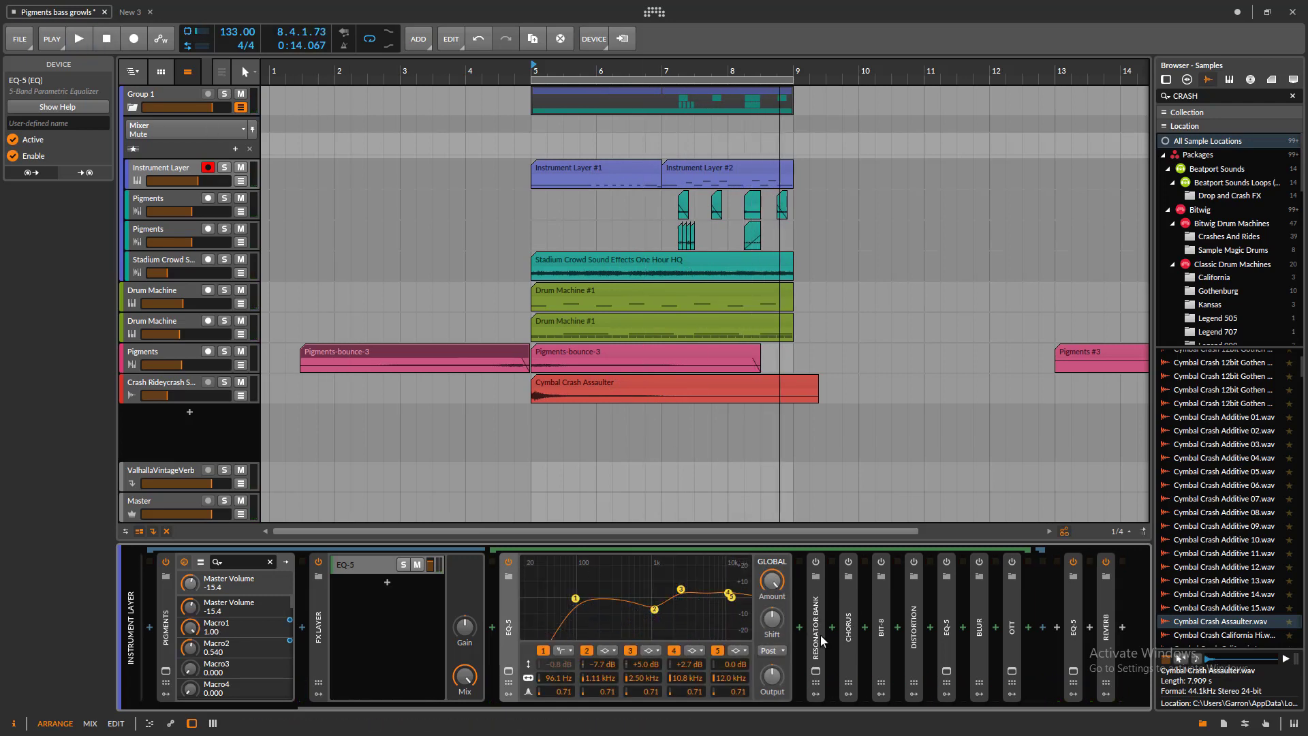
- Expand Resonator Bank in the FX Layer chain and toggle it during playback to compare the bass with and without it
left_click(818, 630)
left_click_drag(676, 707, 867, 708)
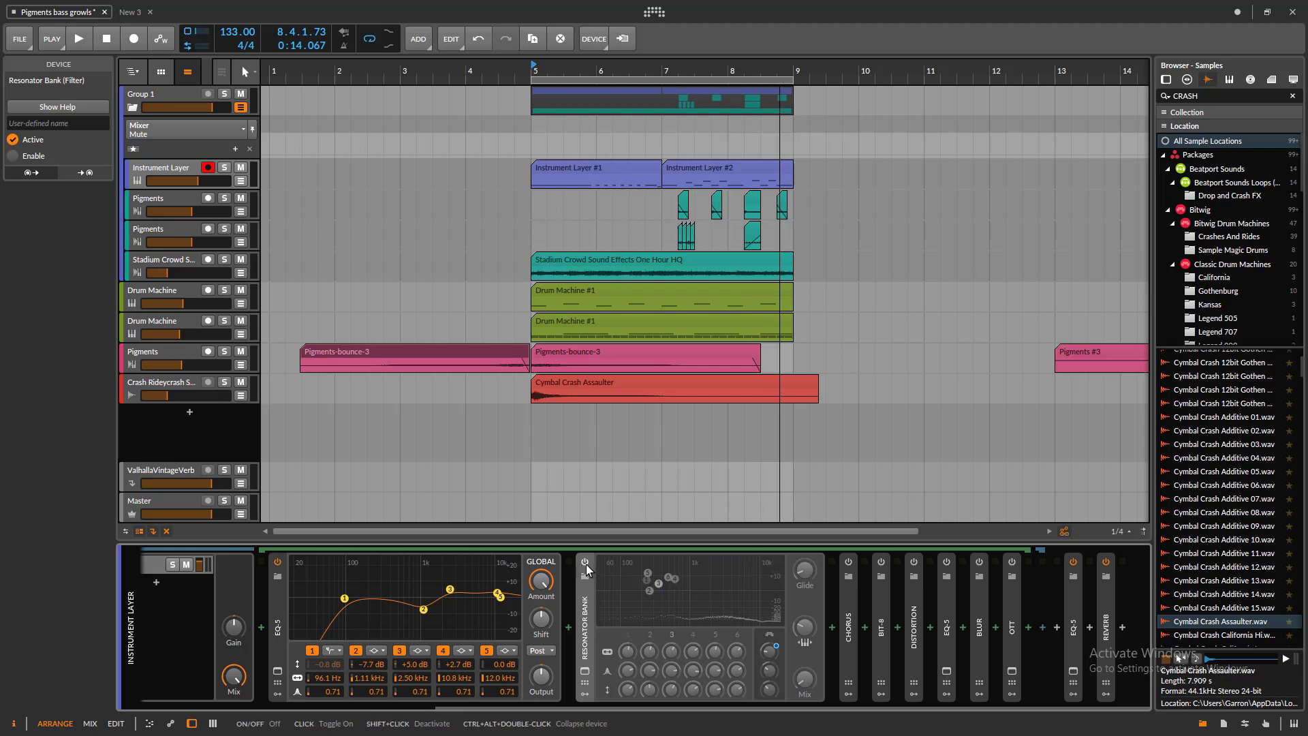
key("space")
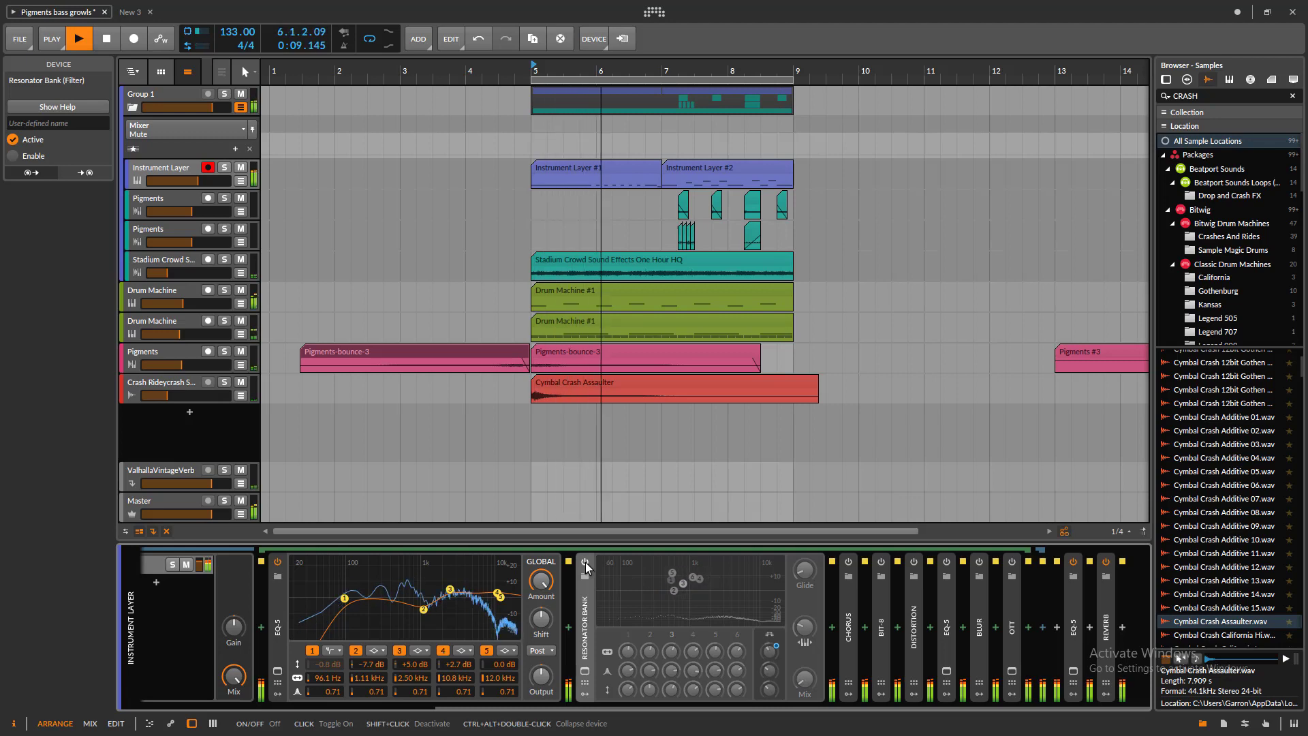
left_click(586, 562)
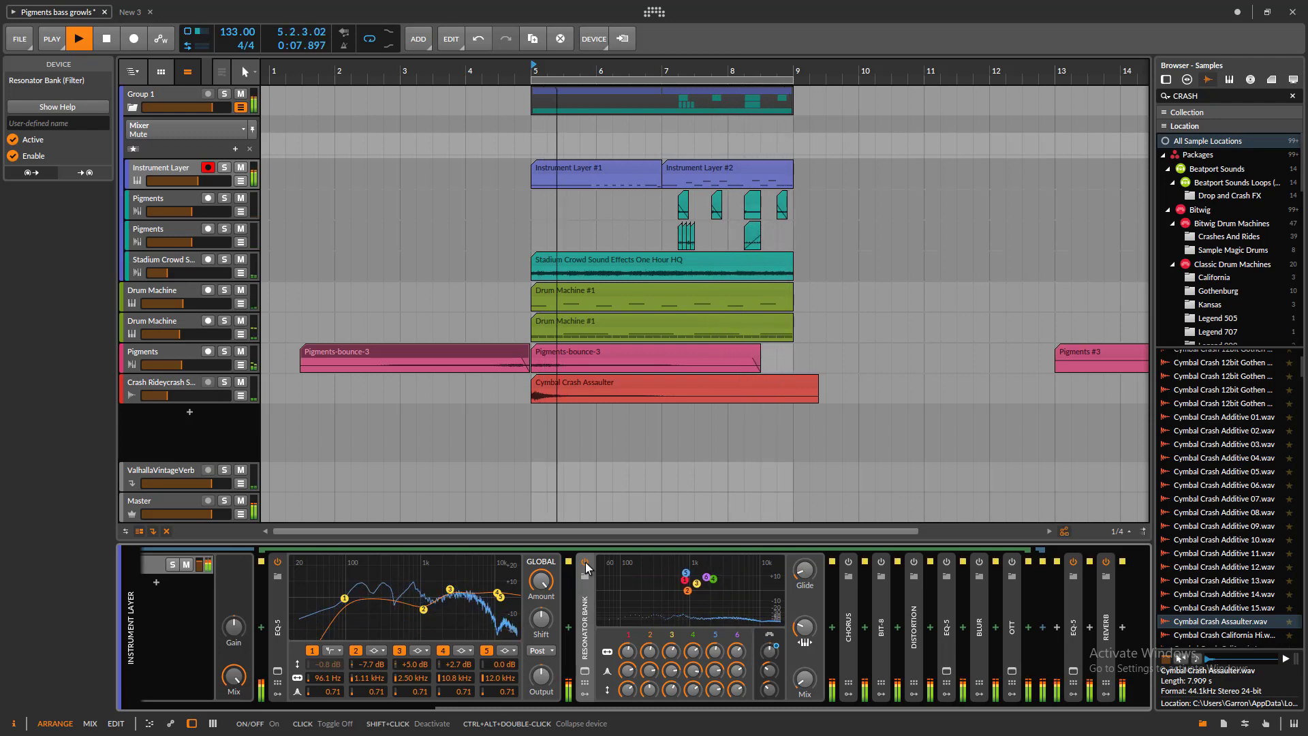
left_click(586, 562)
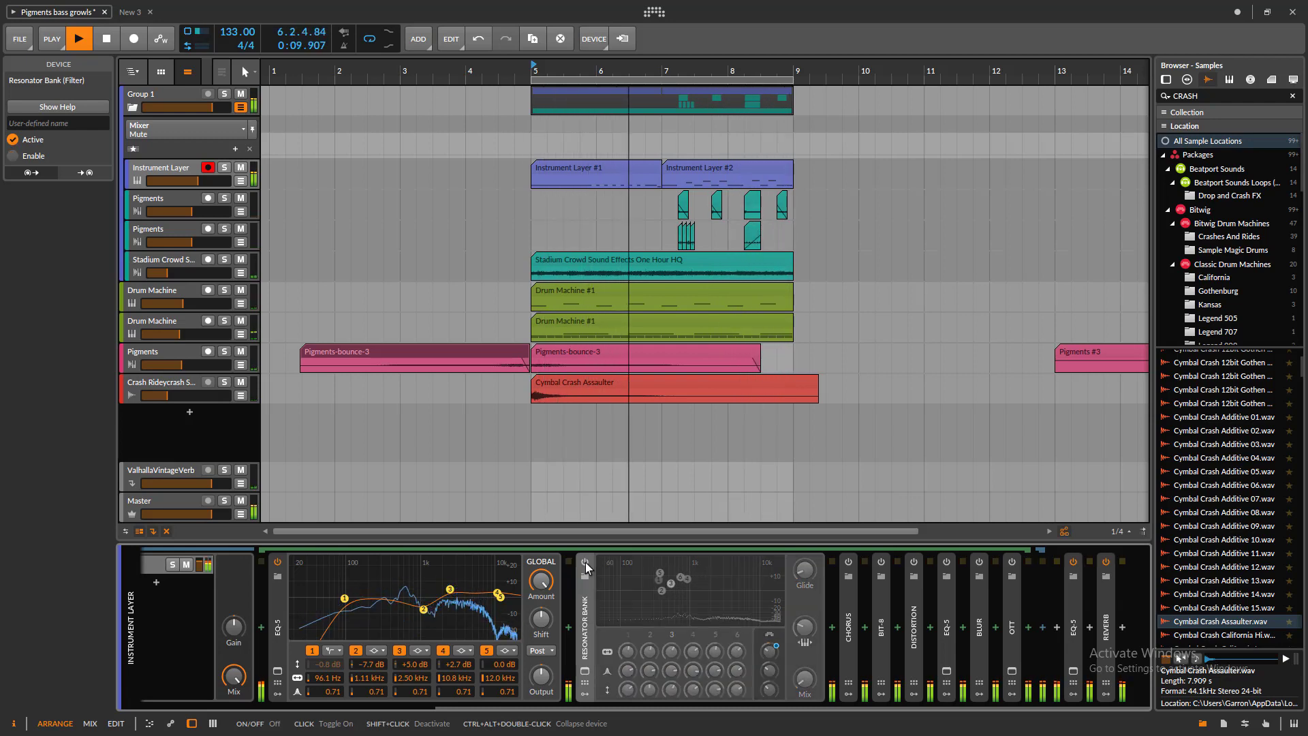
left_click(586, 562)
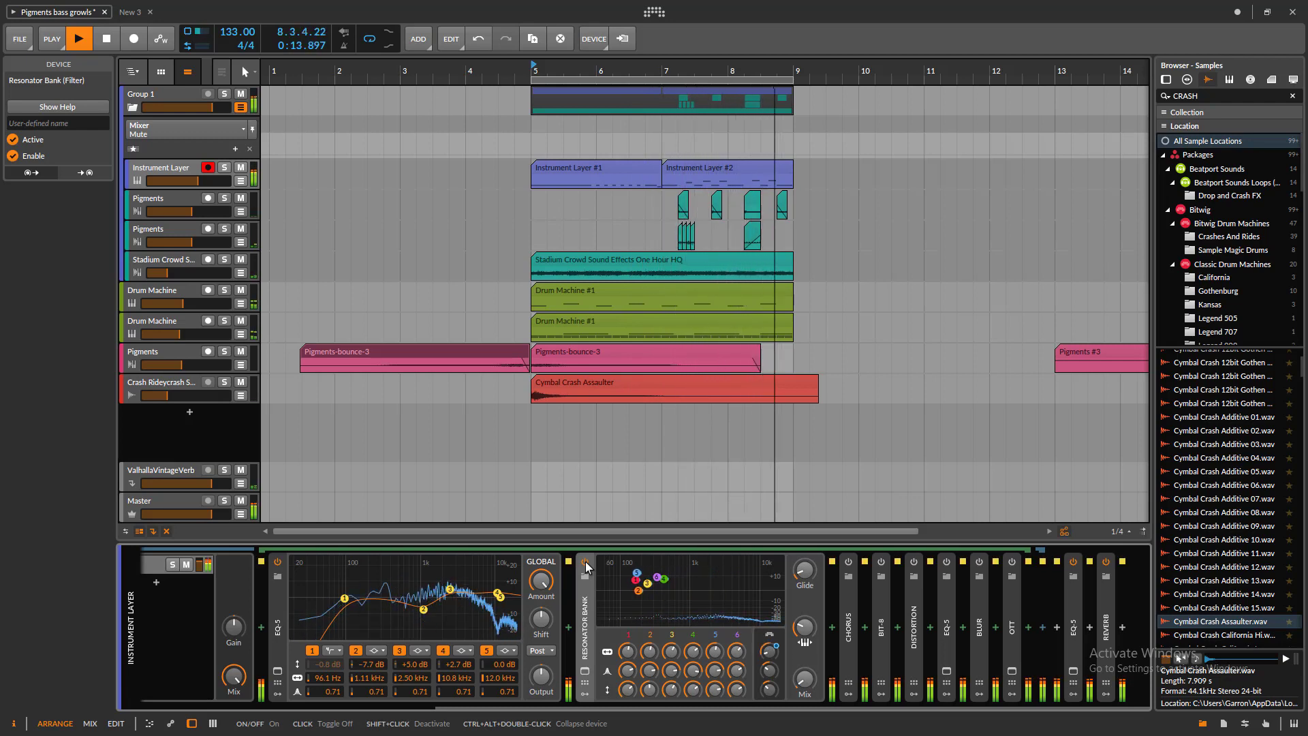
left_click(586, 561)
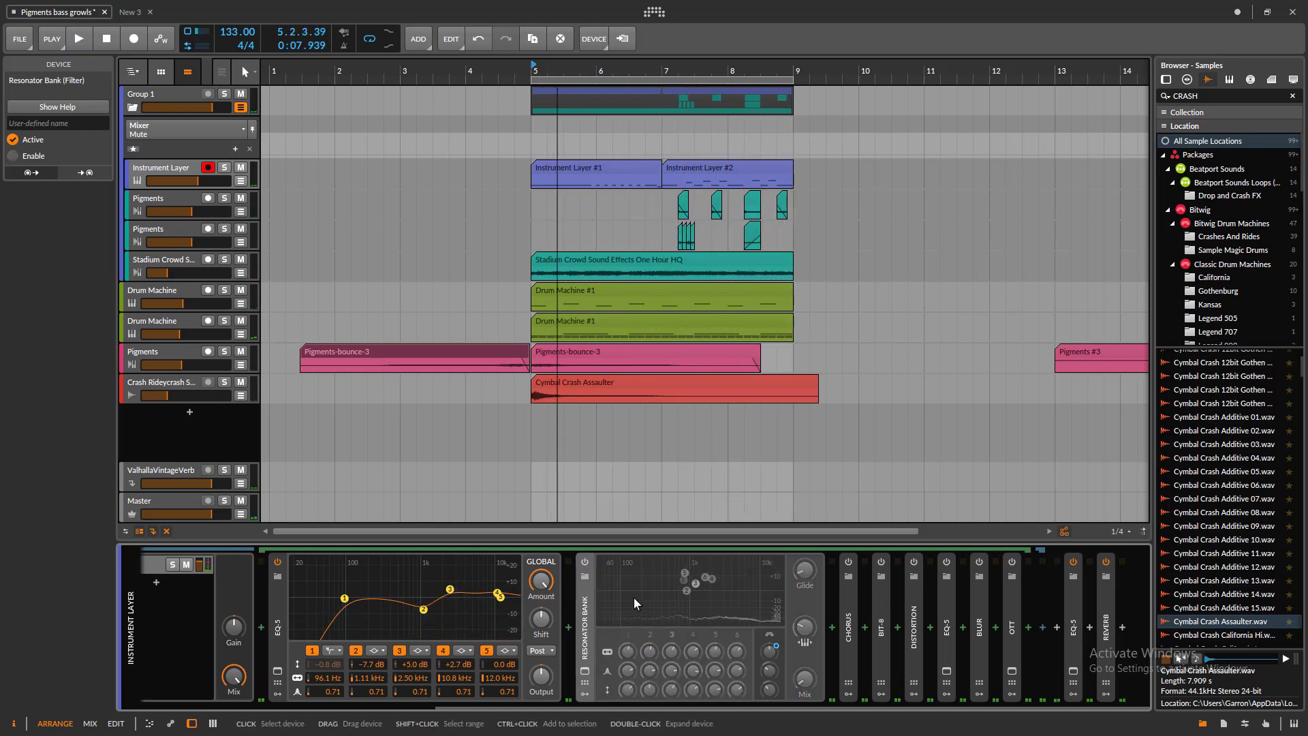
- Expand the Chorus device and enable both Resonator Bank and Chorus in the FX Layer chain
double_click(851, 626)
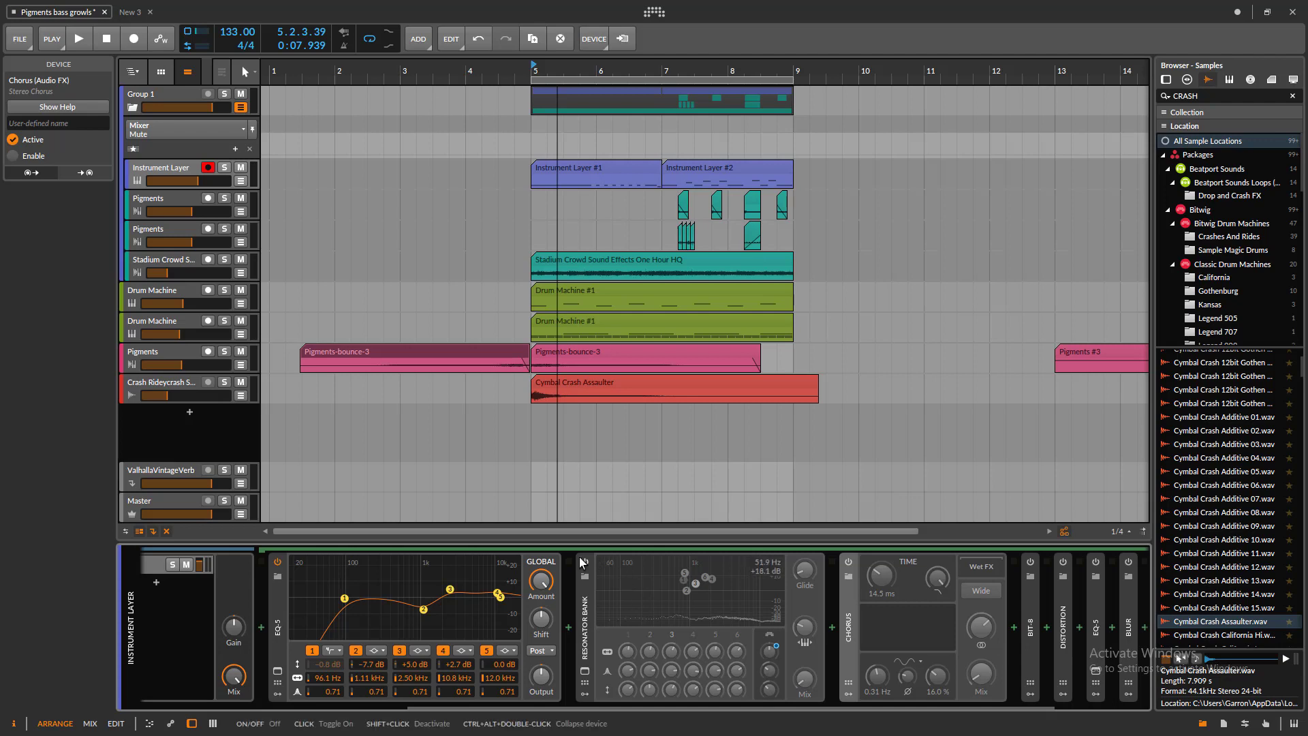
left_click(584, 562)
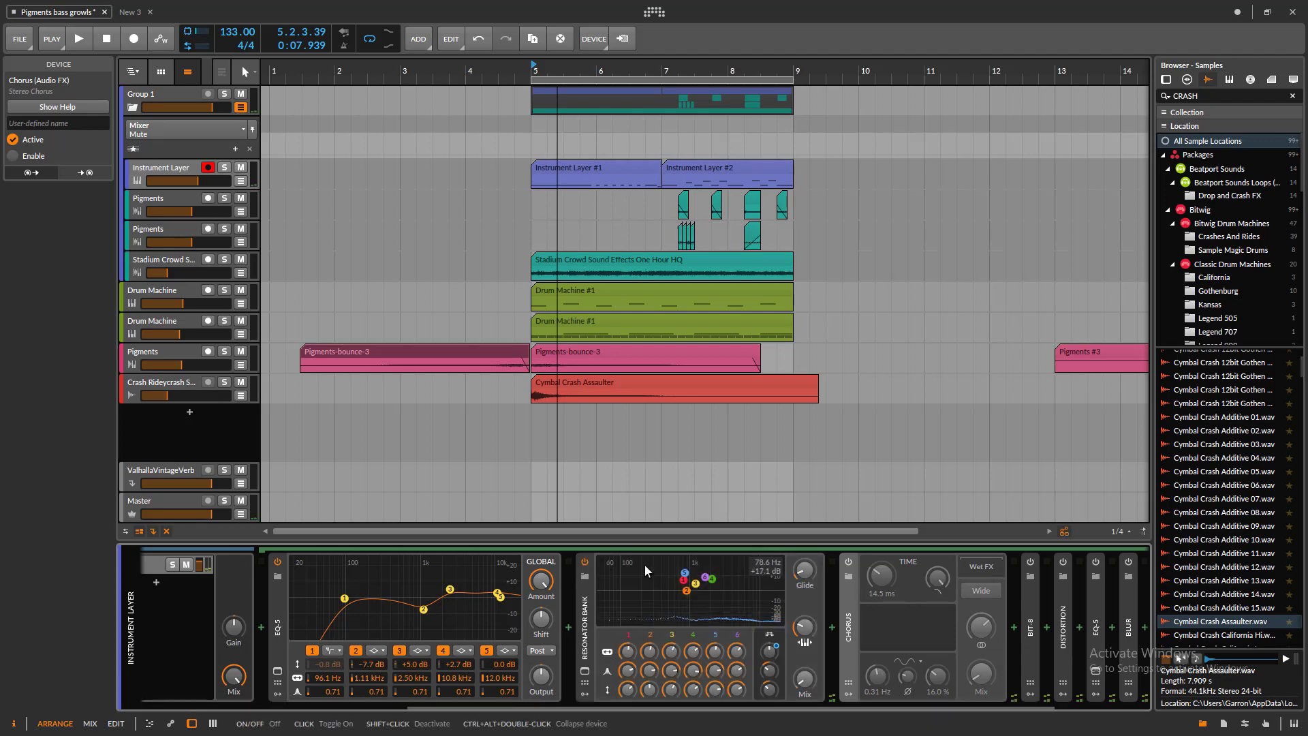
left_click(848, 562)
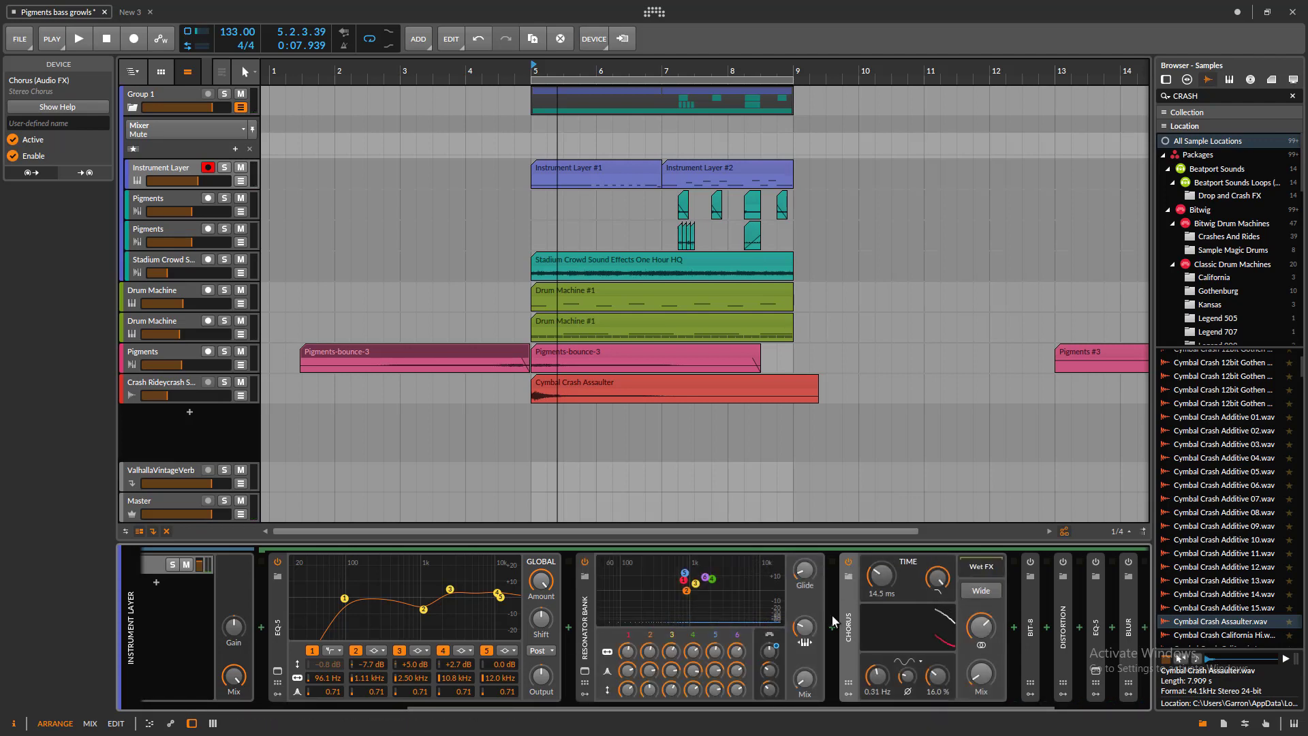
- Play the section from bar 5 and toggle Chorus to compare the bass with and without it, leaving Chorus enabled
key("space")
left_click_drag(680, 706, 878, 703)
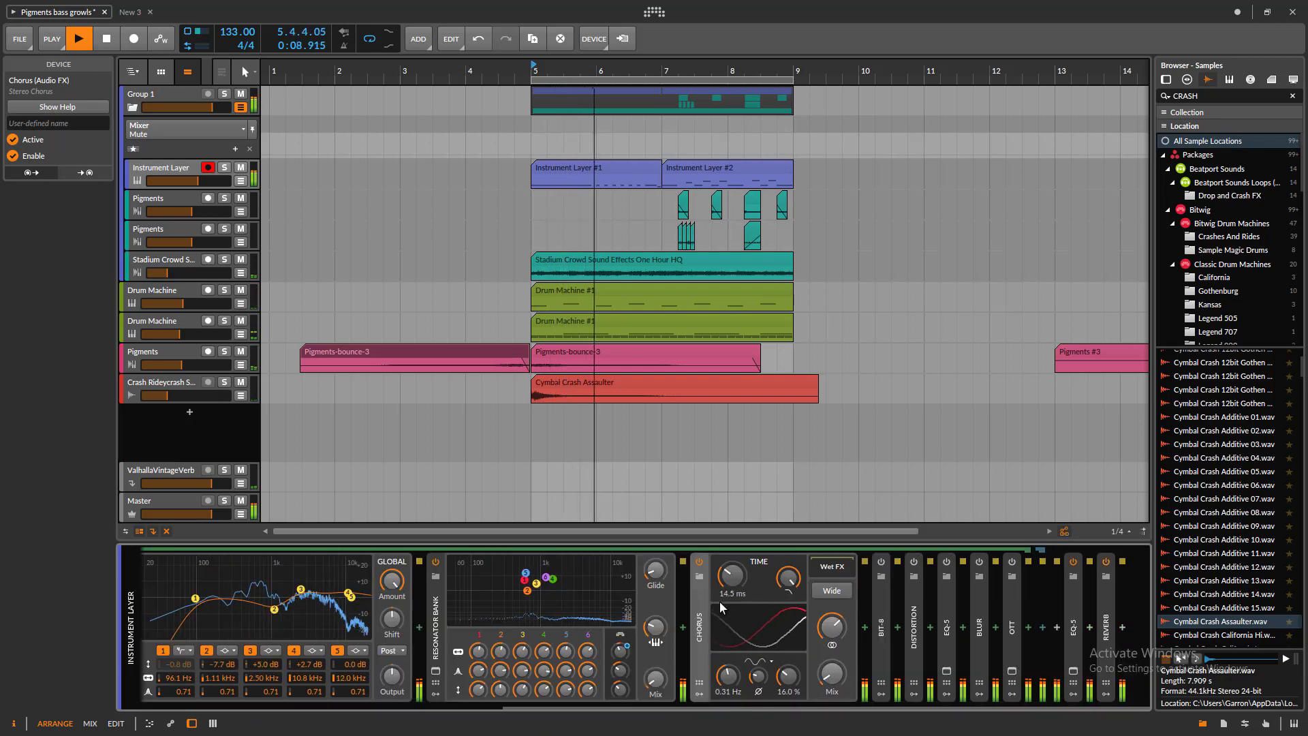
left_click(700, 562)
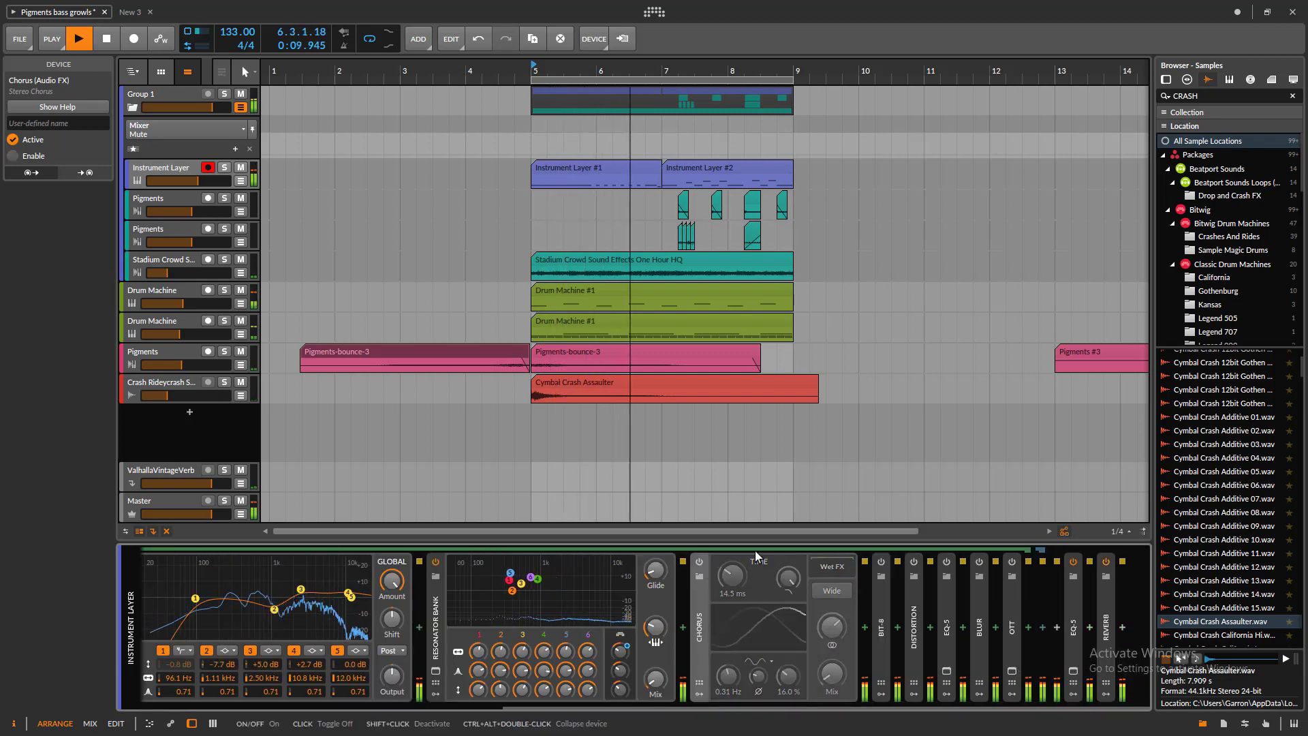
left_click(702, 562)
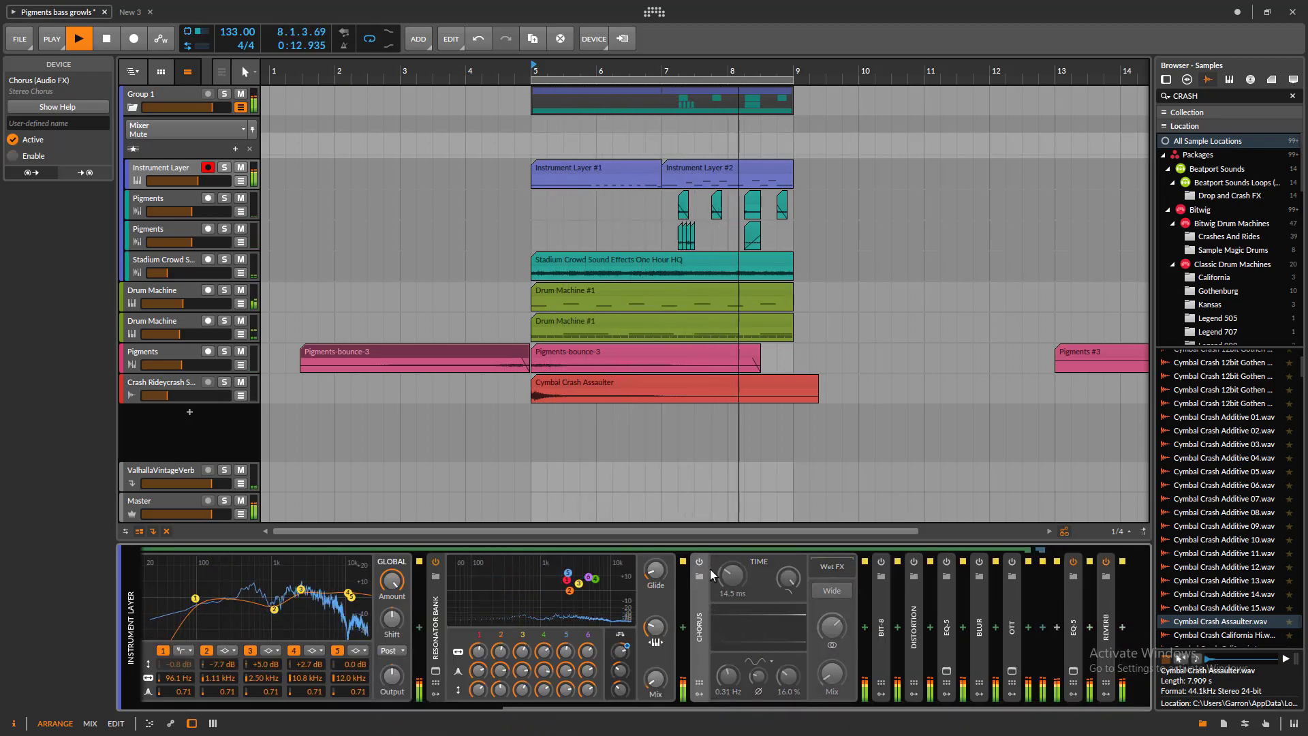
left_click(698, 563)
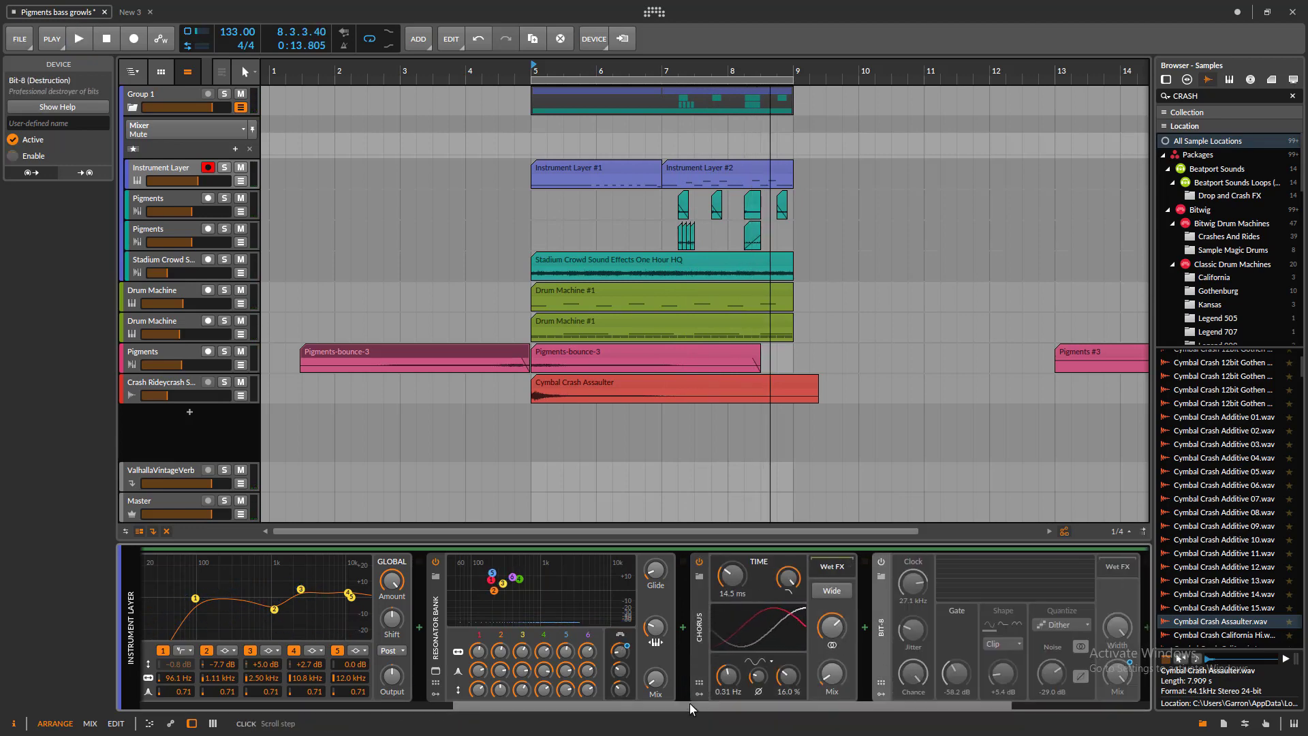
- Expand Bit-8 and play the section, switching from bypassed to enabled to hear its effect on the bass
double_click(880, 622)
left_click(631, 562)
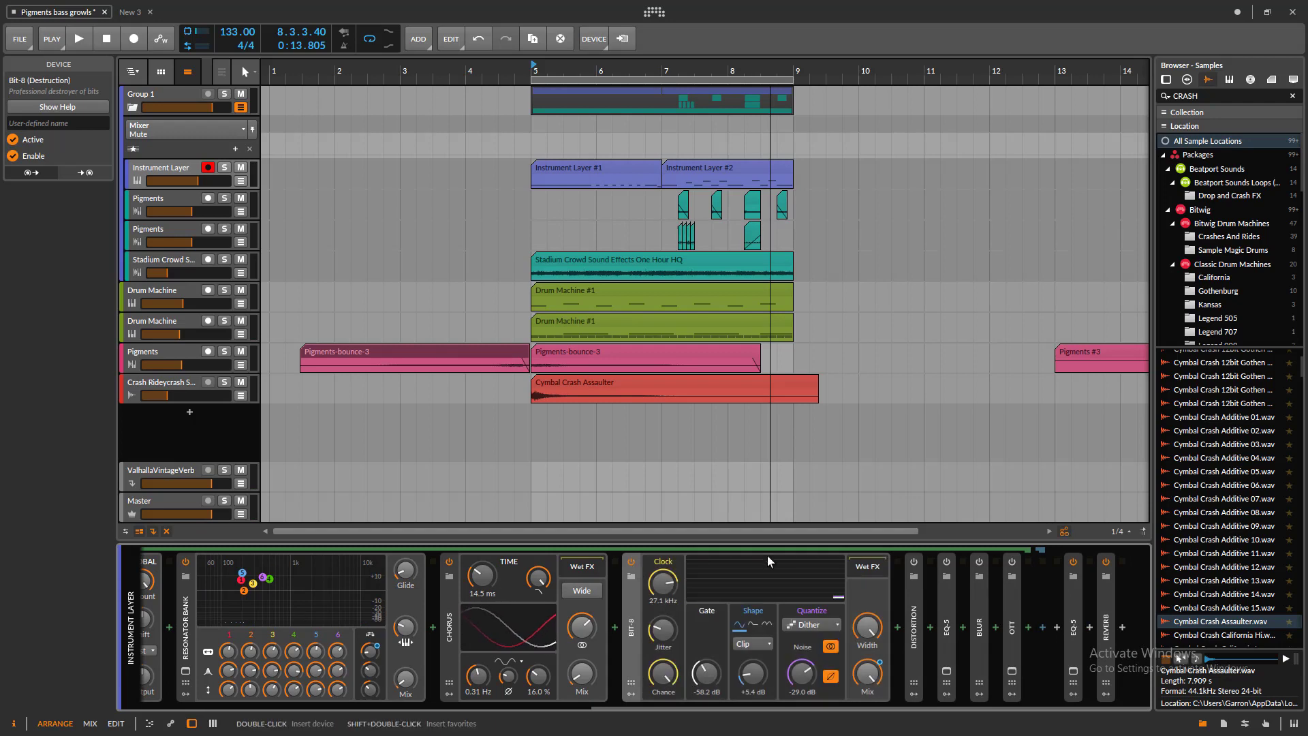
left_click(632, 560)
key("space")
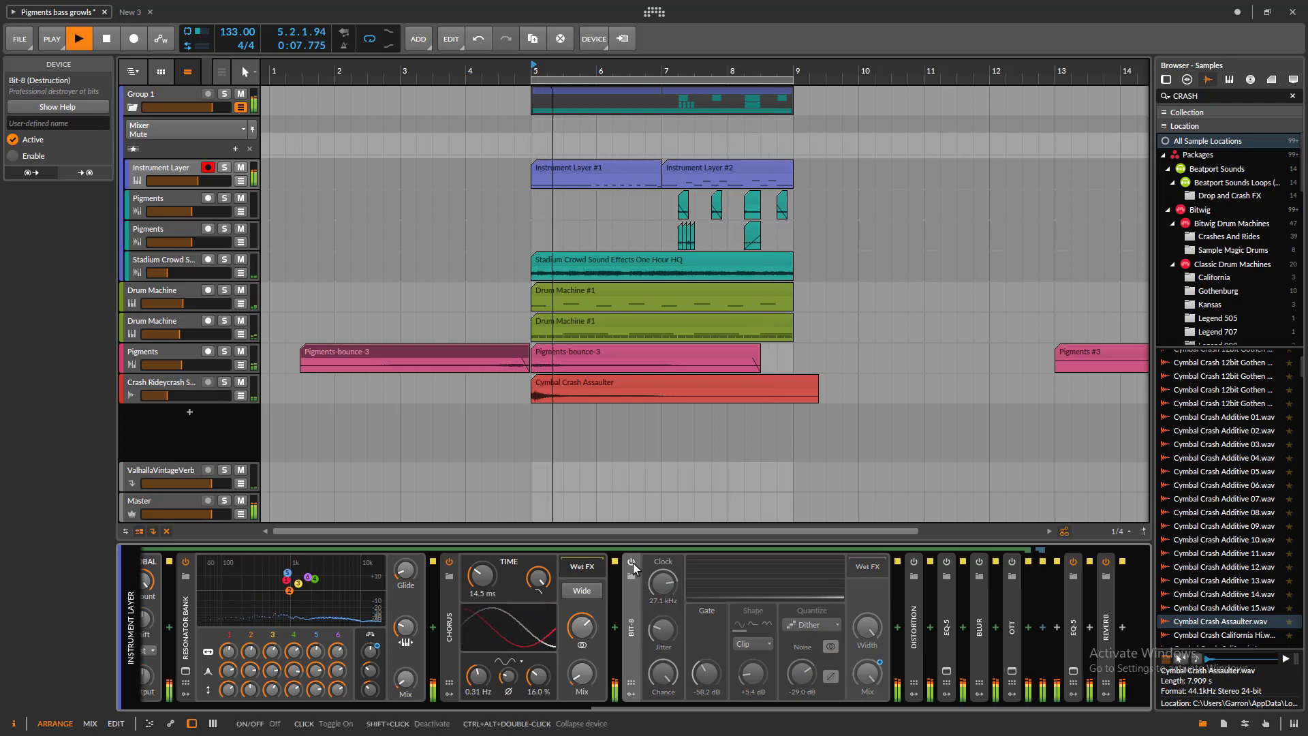
left_click(632, 563)
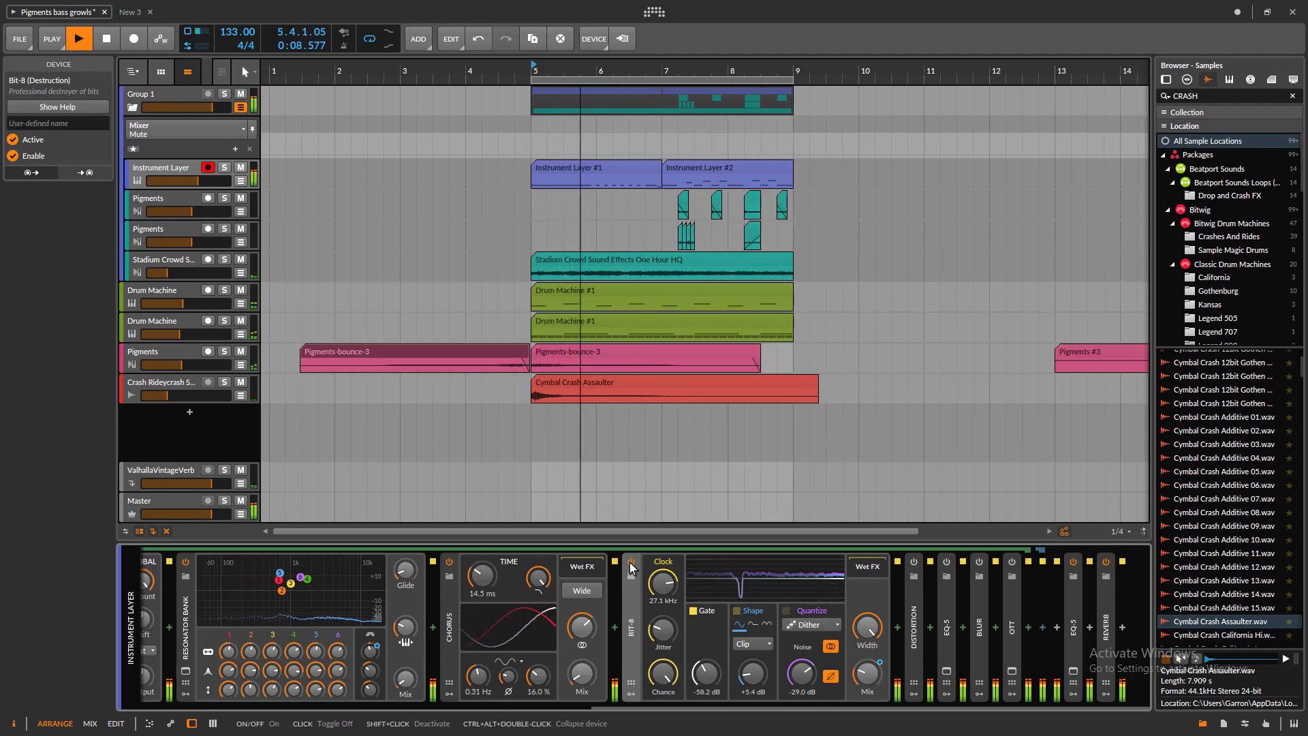
- Bypass and re-enable Resonator Bank while Bit-8 is active to hear how they interact, and stop playback
left_click(185, 565)
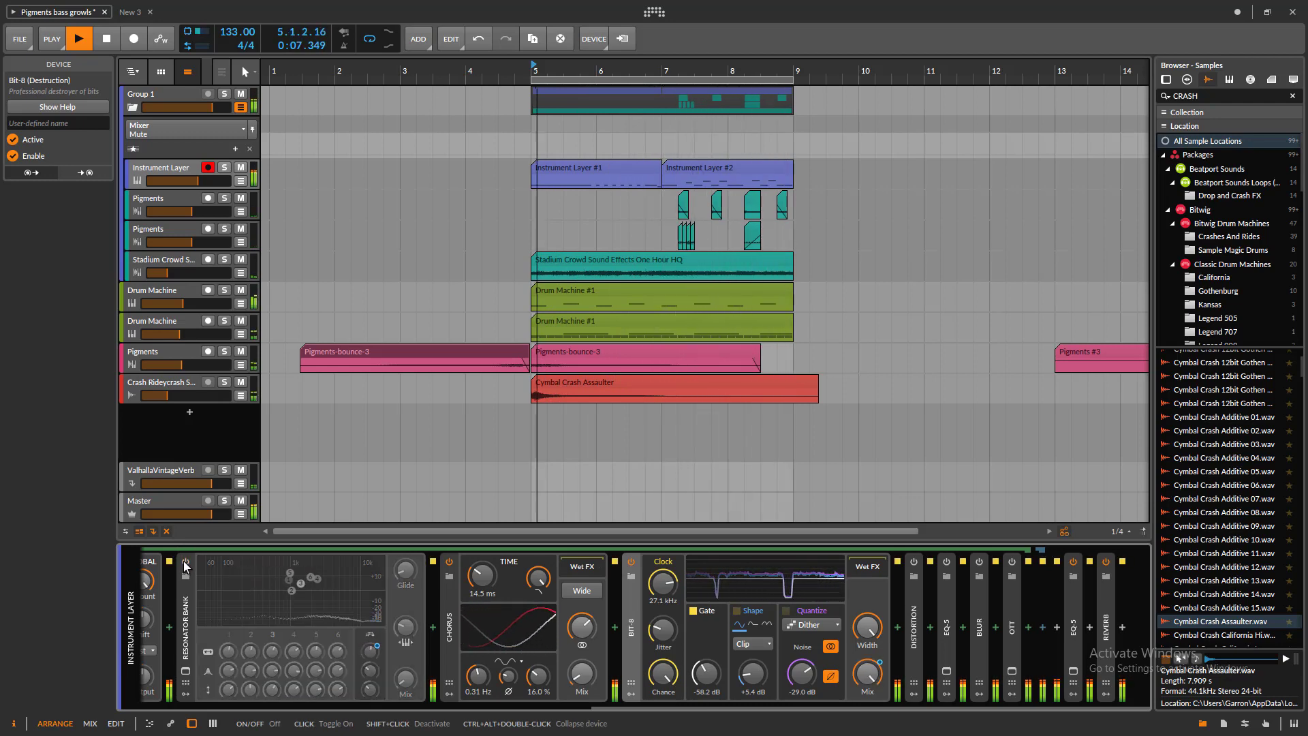
left_click(185, 565)
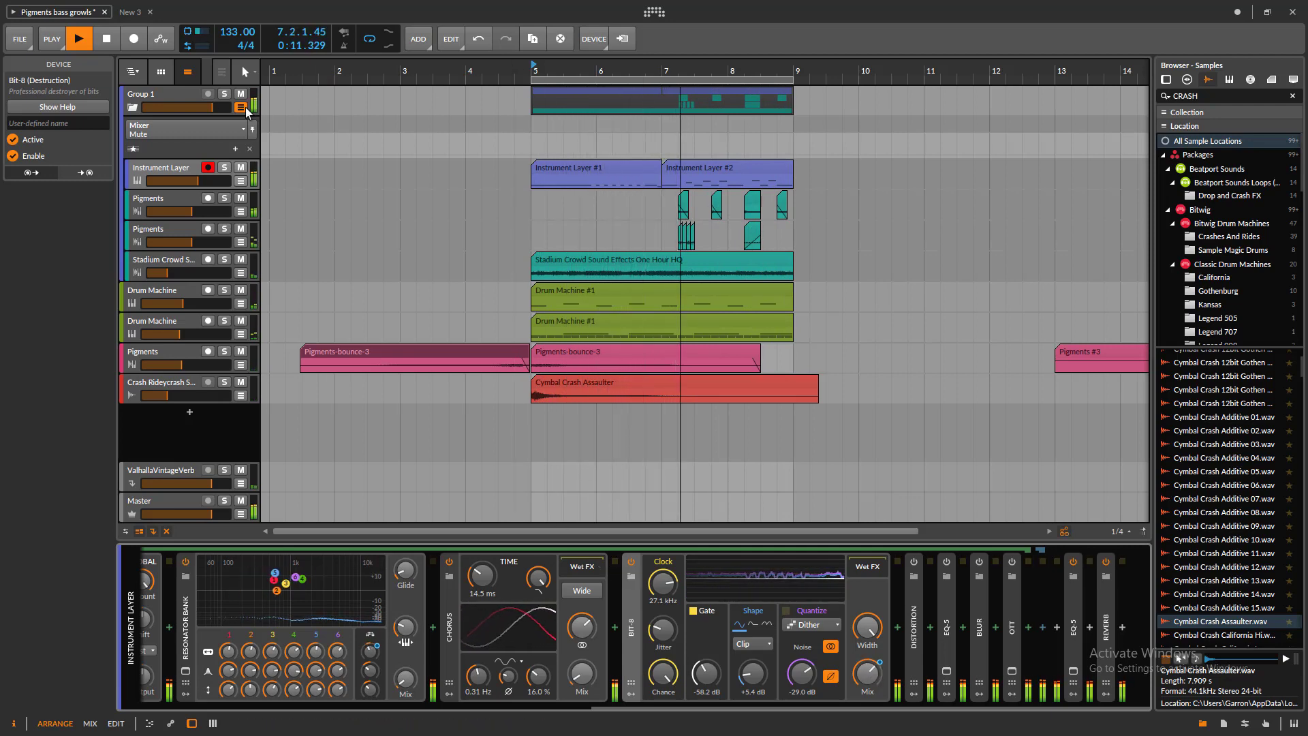
left_click(107, 39)
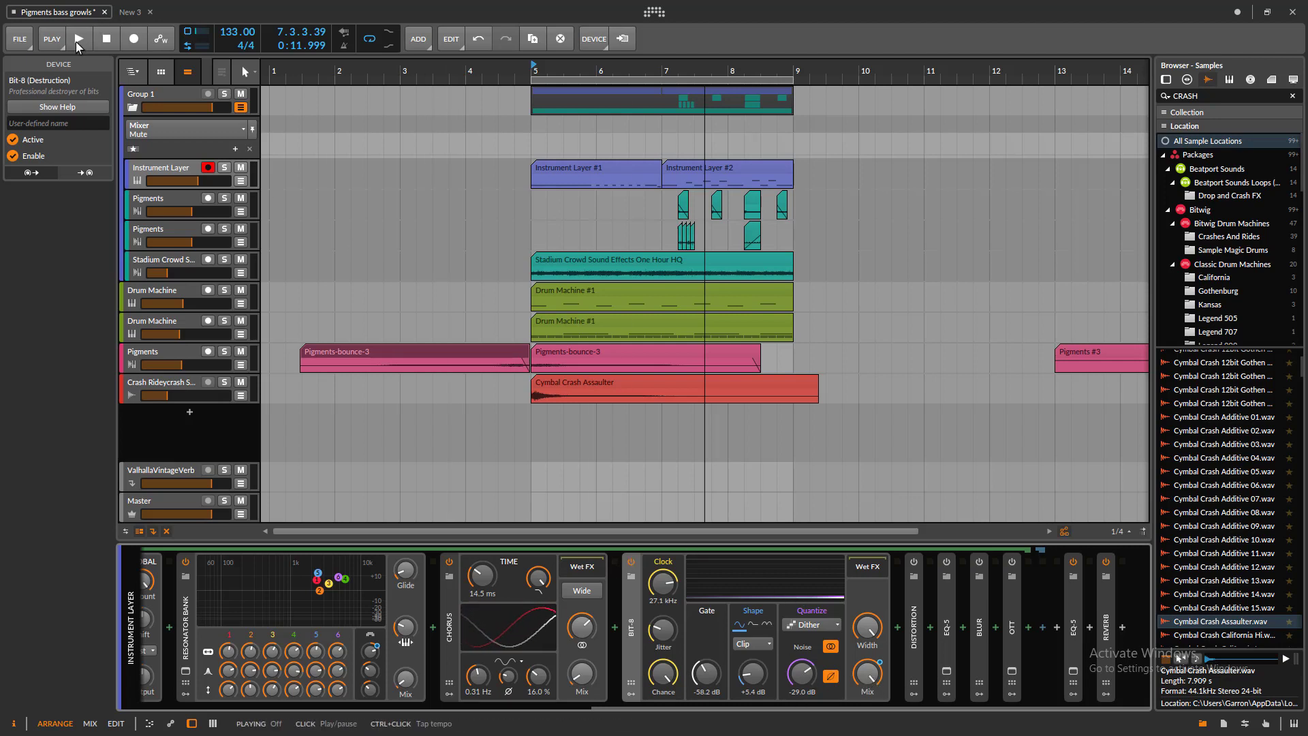
- Replay the section from bar 5, toggling Bit-8 for another comparison, and leave it enabled after stopping
key("space")
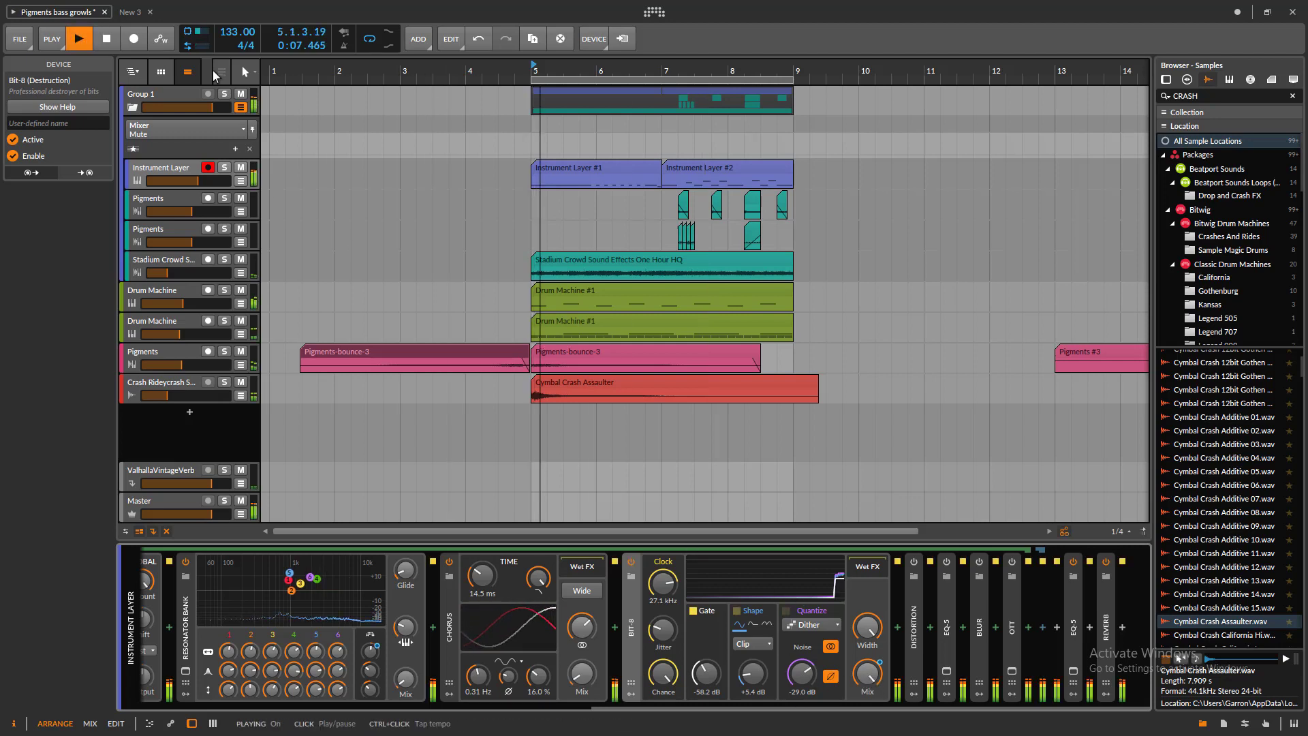
left_click(631, 562)
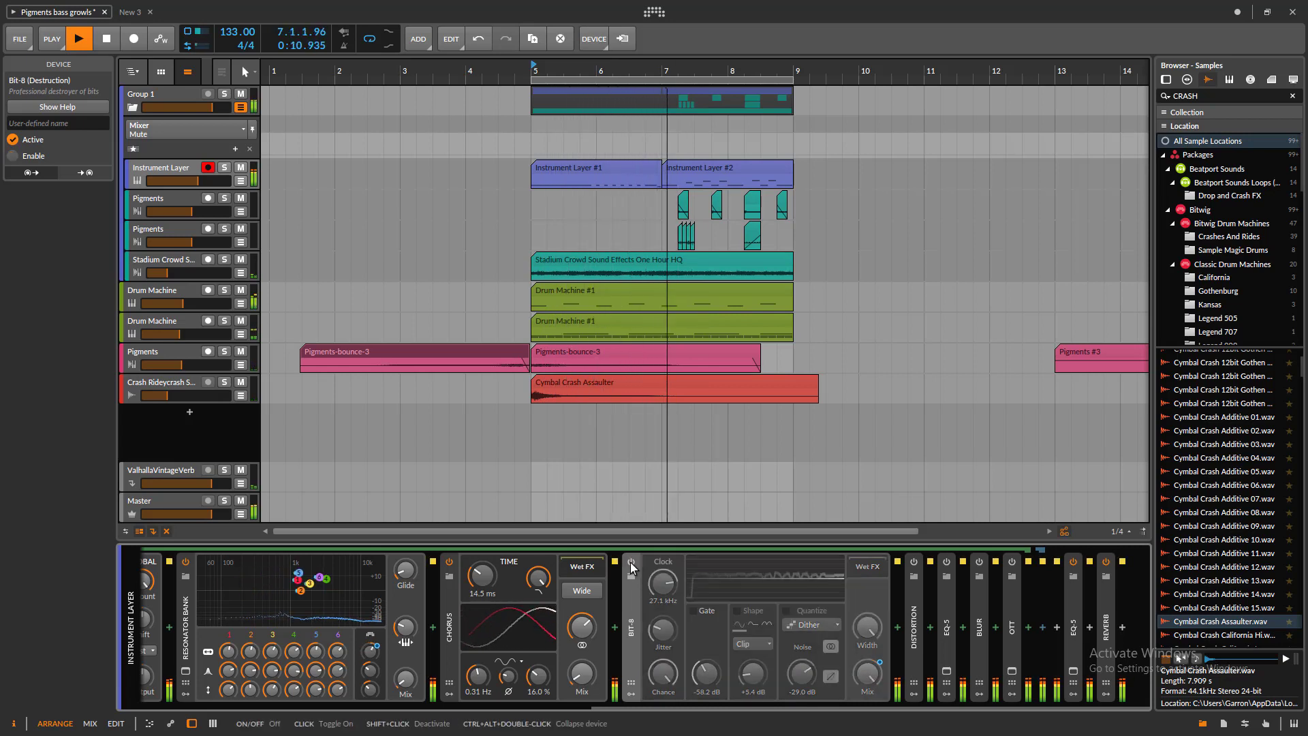
left_click(631, 562)
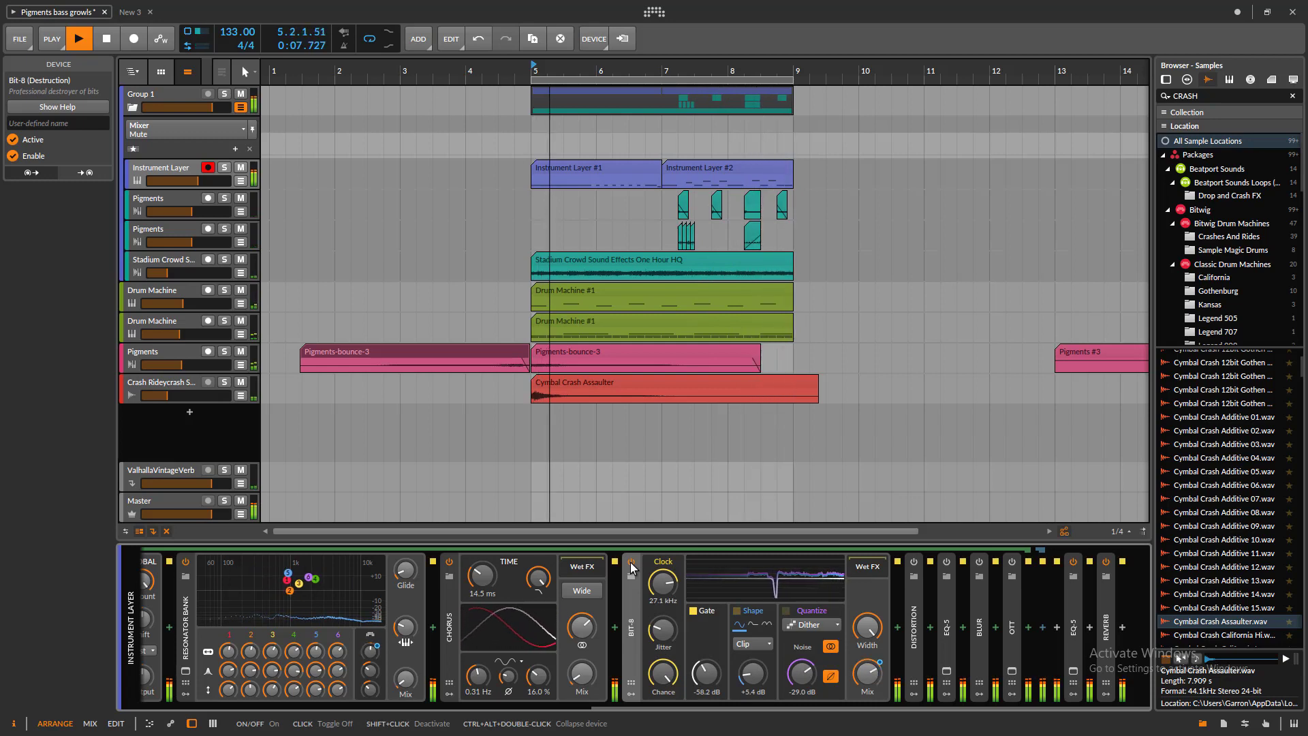
left_click(631, 562)
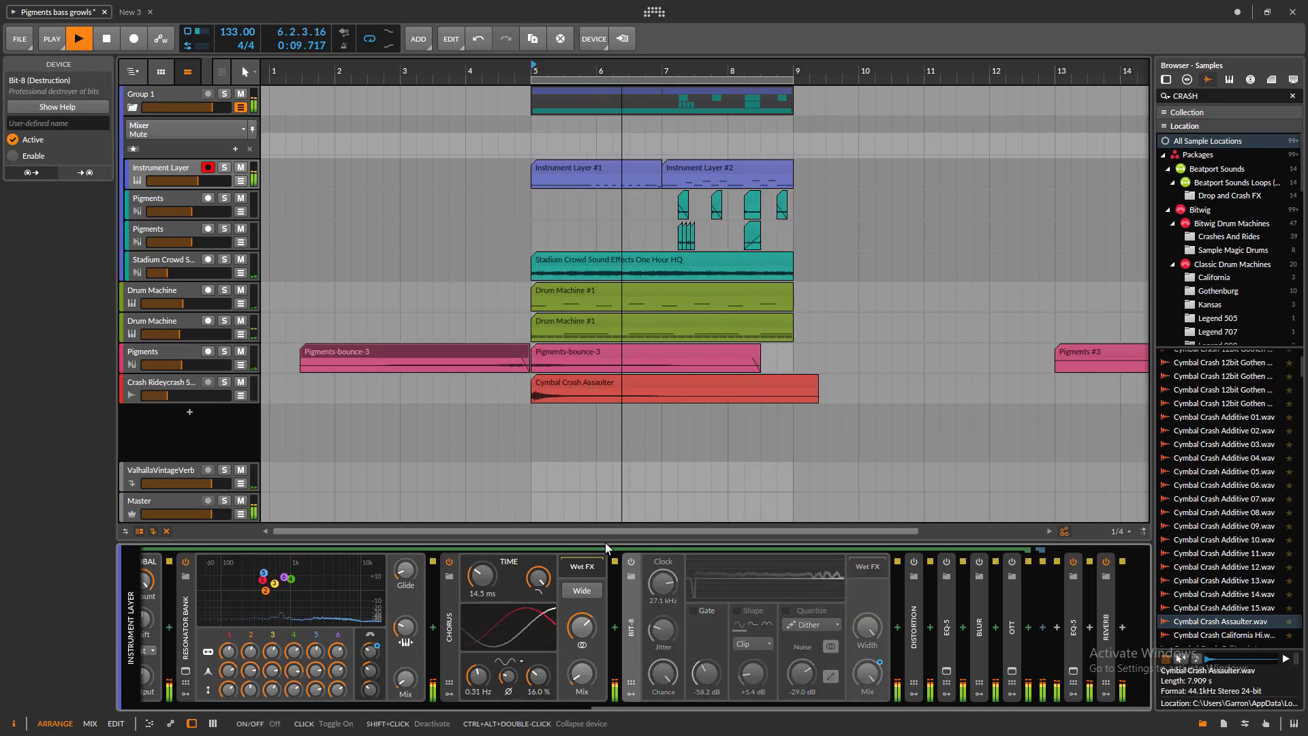
left_click(108, 40)
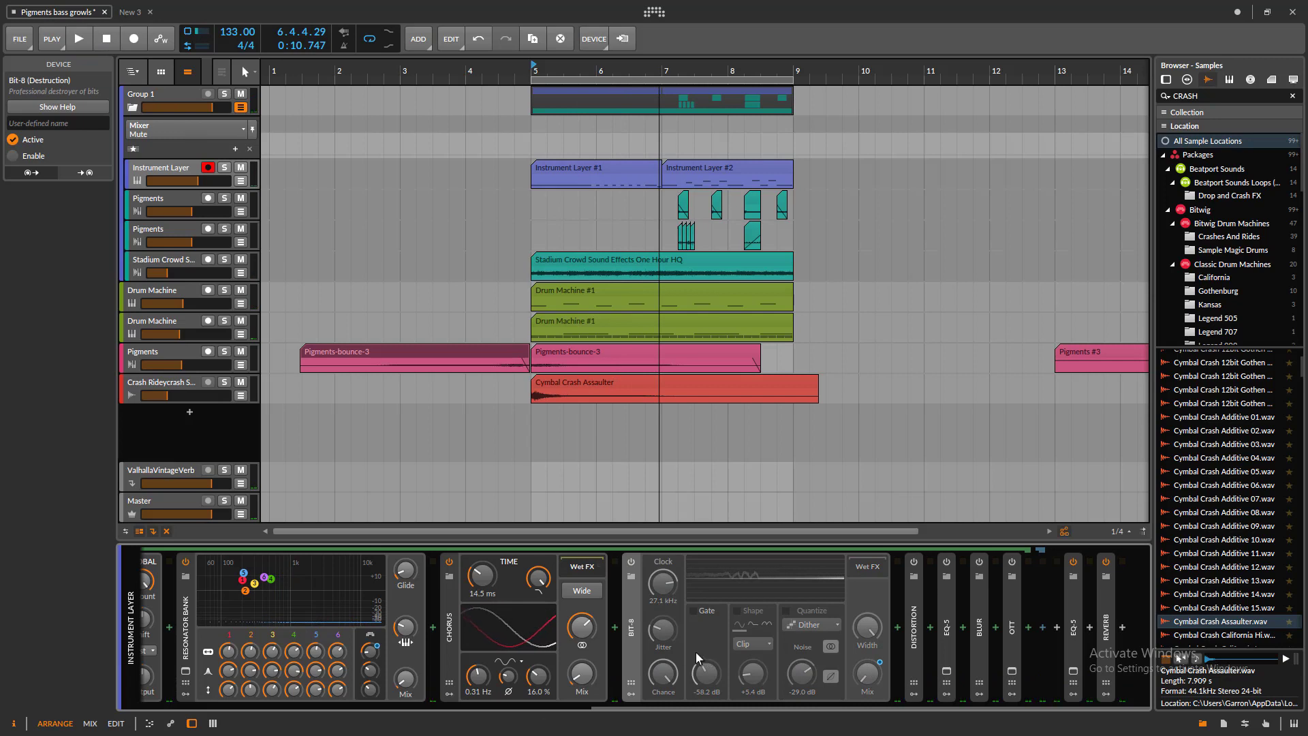
left_click(631, 559)
- Expand the Distortion device, play the section with it bypassed, and enable it to hear the difference
left_click(914, 619)
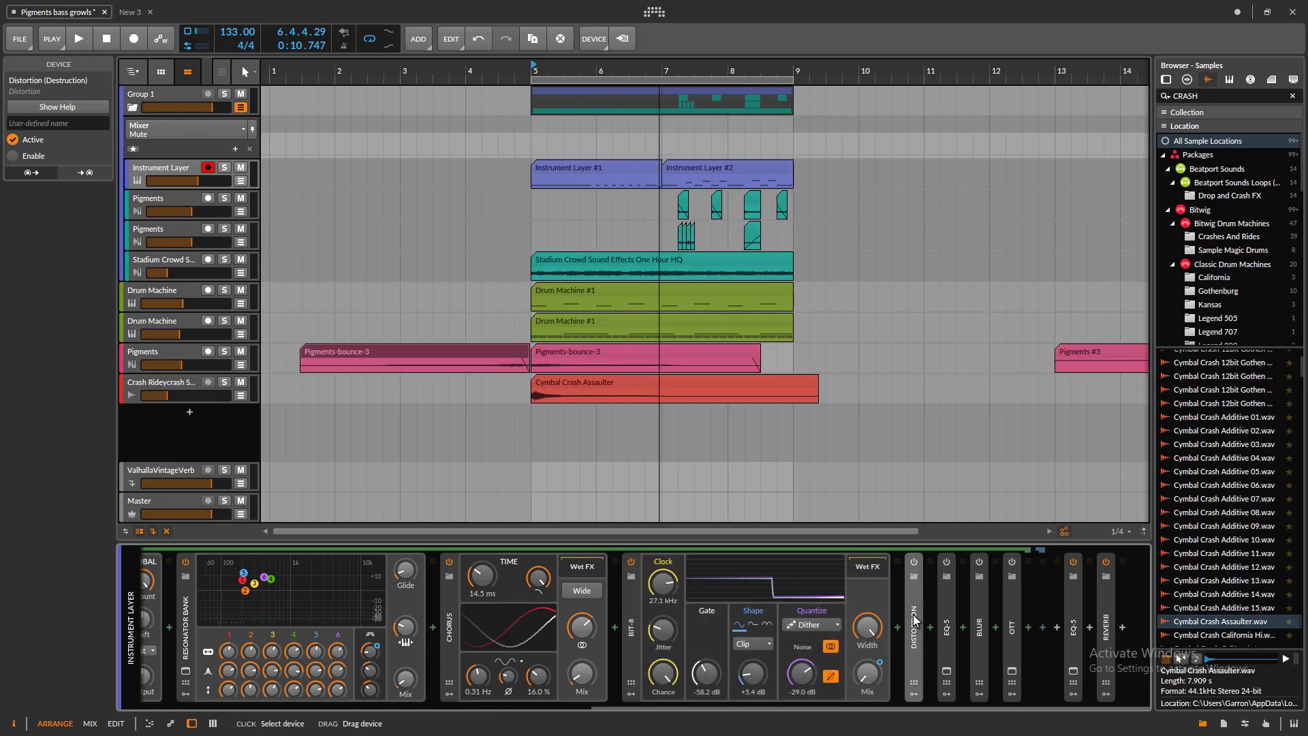
left_click(915, 620)
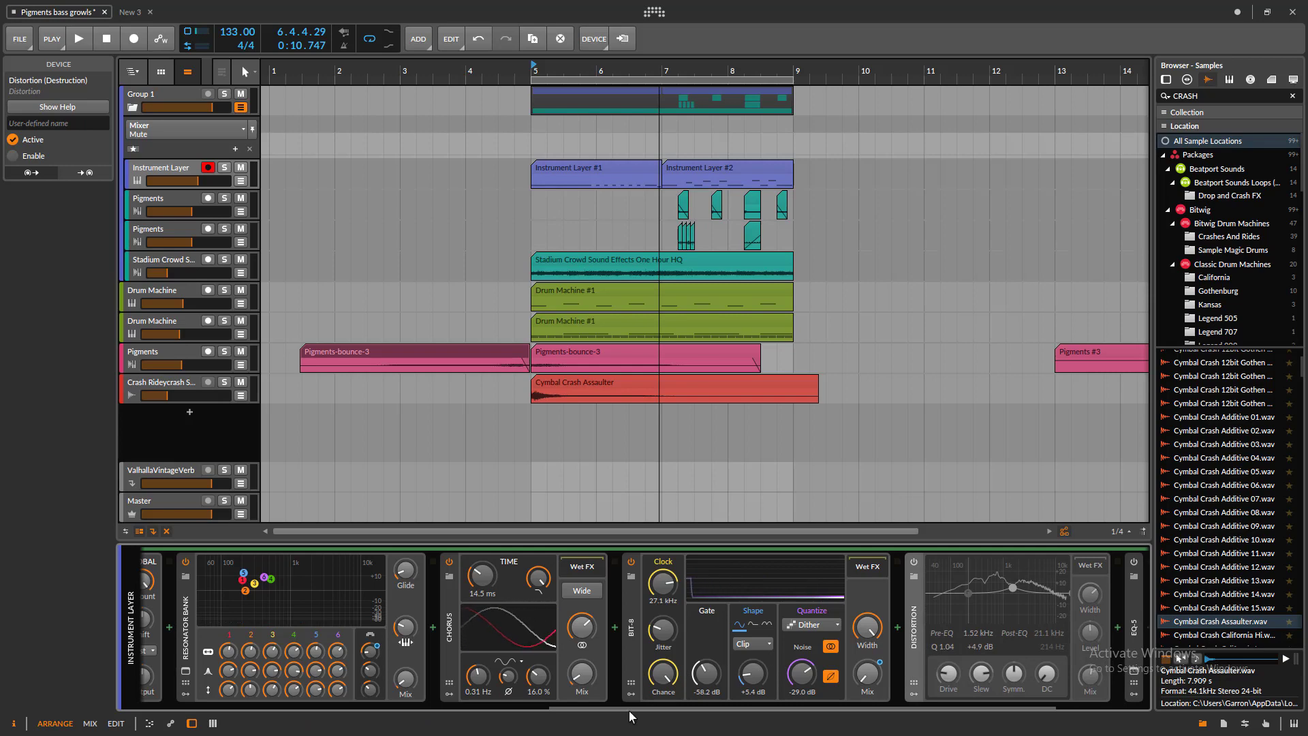
left_click_drag(628, 710, 724, 706)
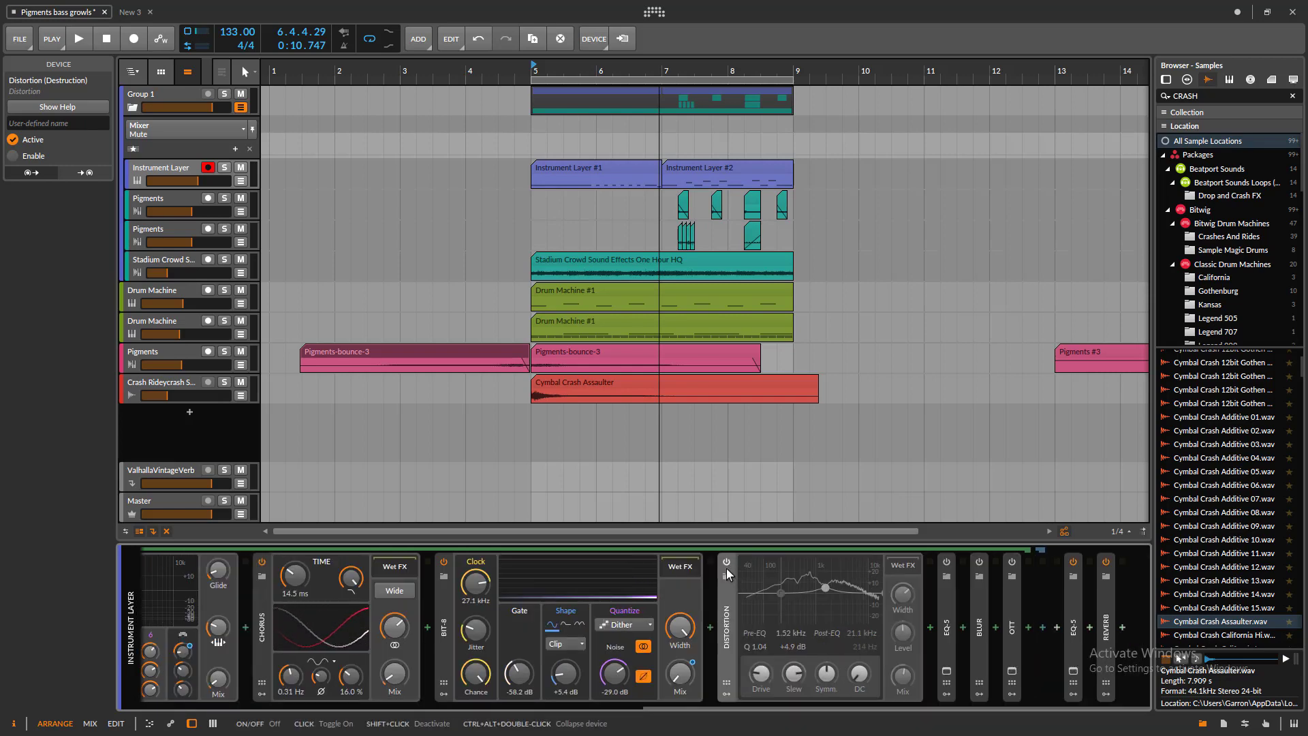
key("space")
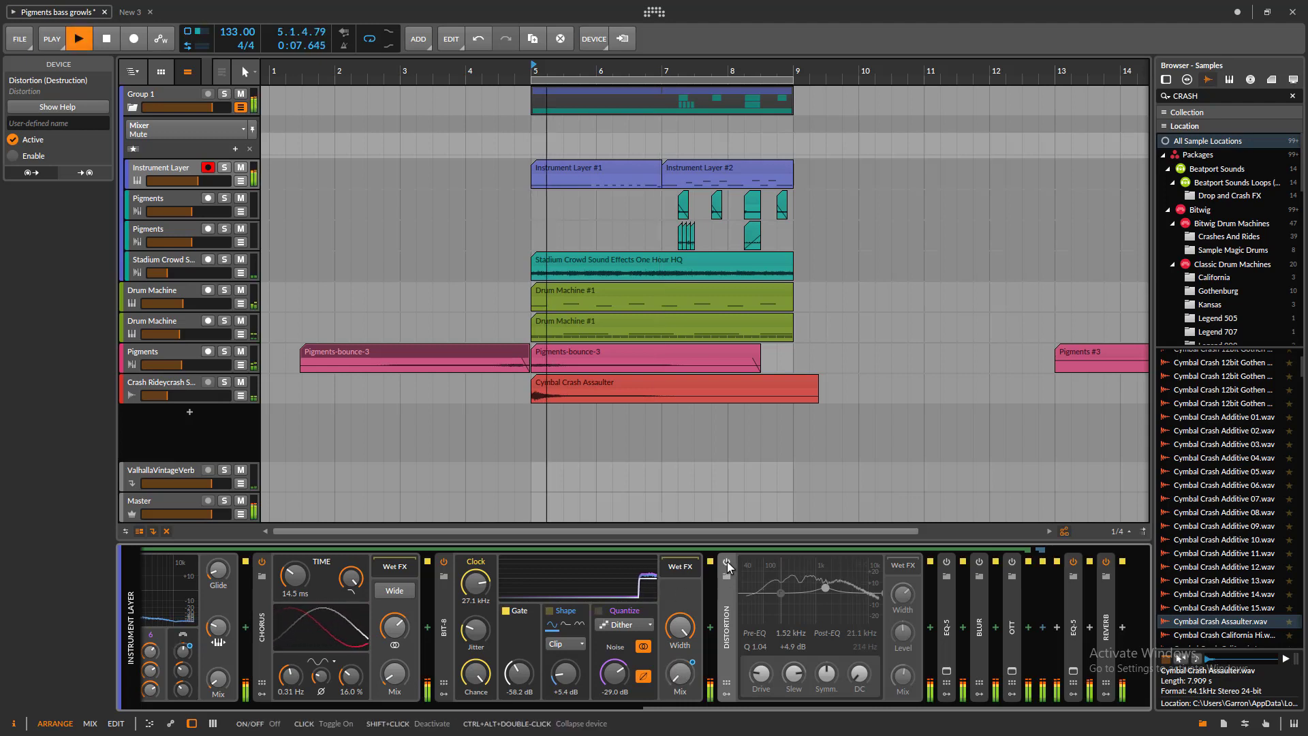
left_click(726, 562)
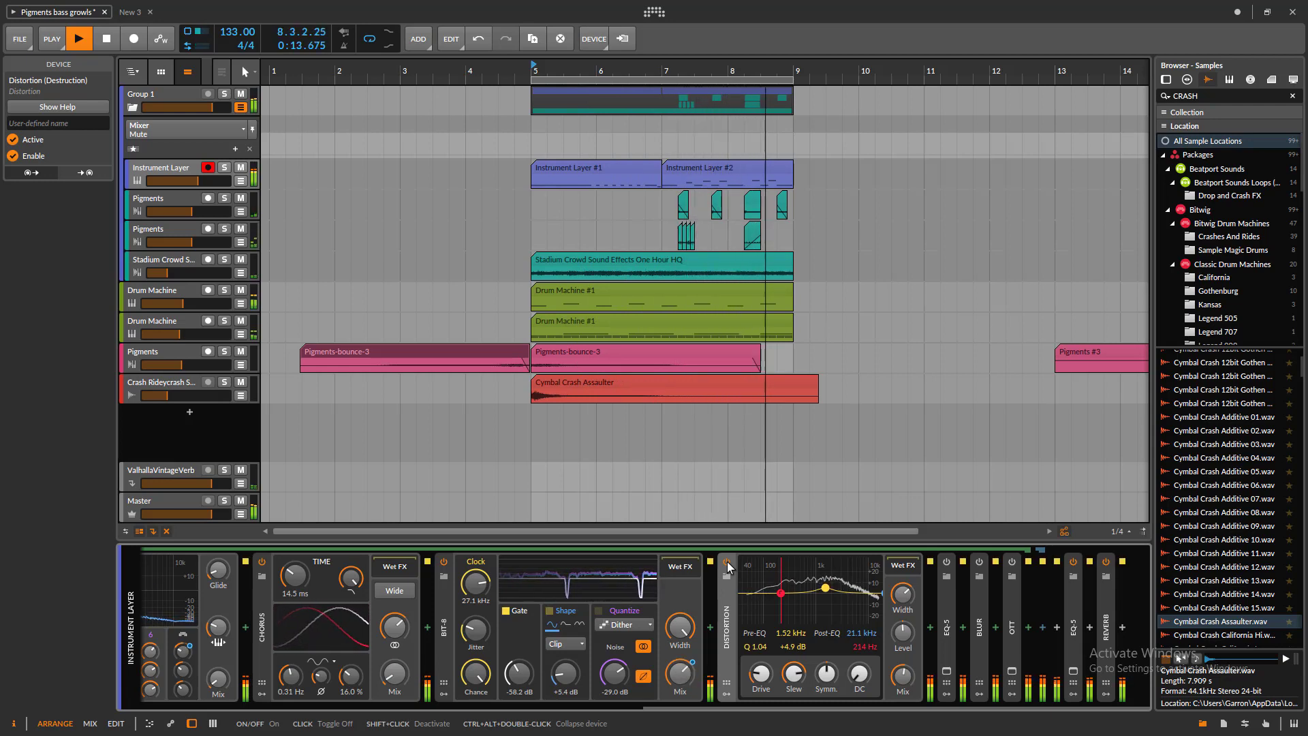
- Bypass Distortion during playback, stop the section, and switch Distortion back on
left_click(727, 562)
key("space")
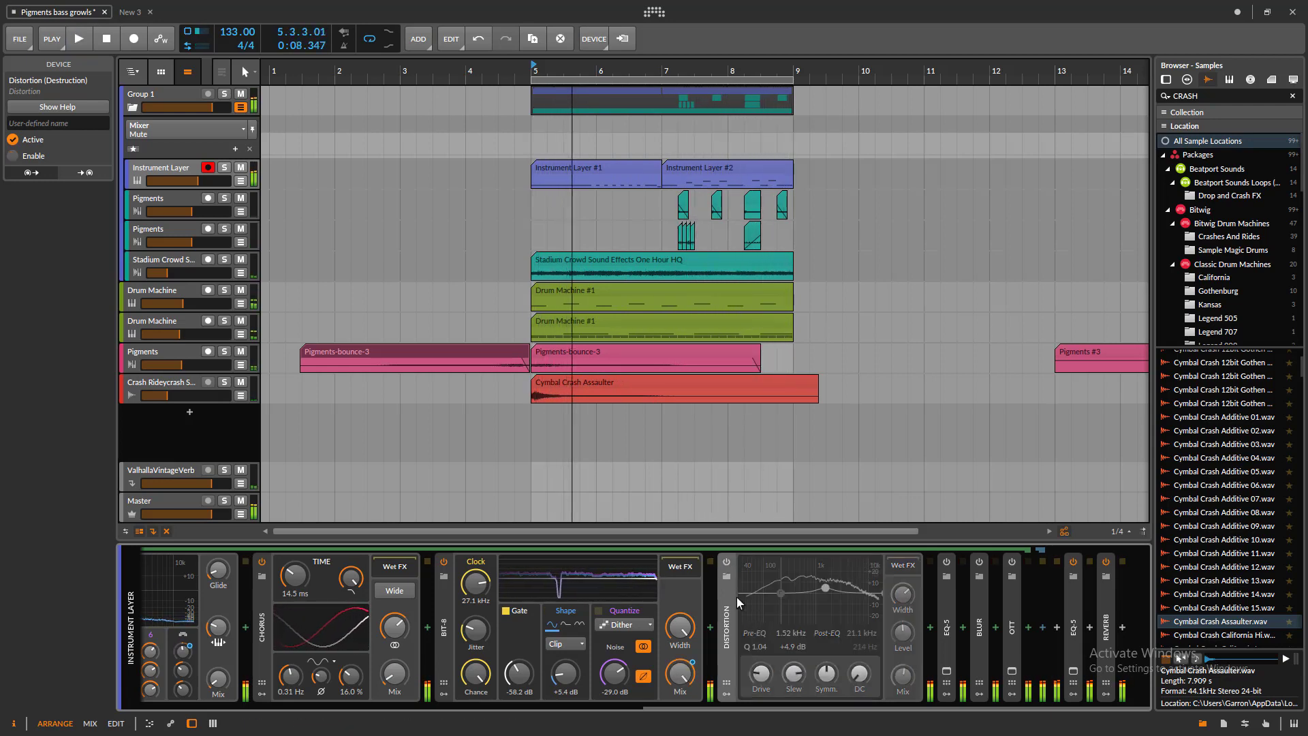
left_click_drag(648, 712, 477, 712)
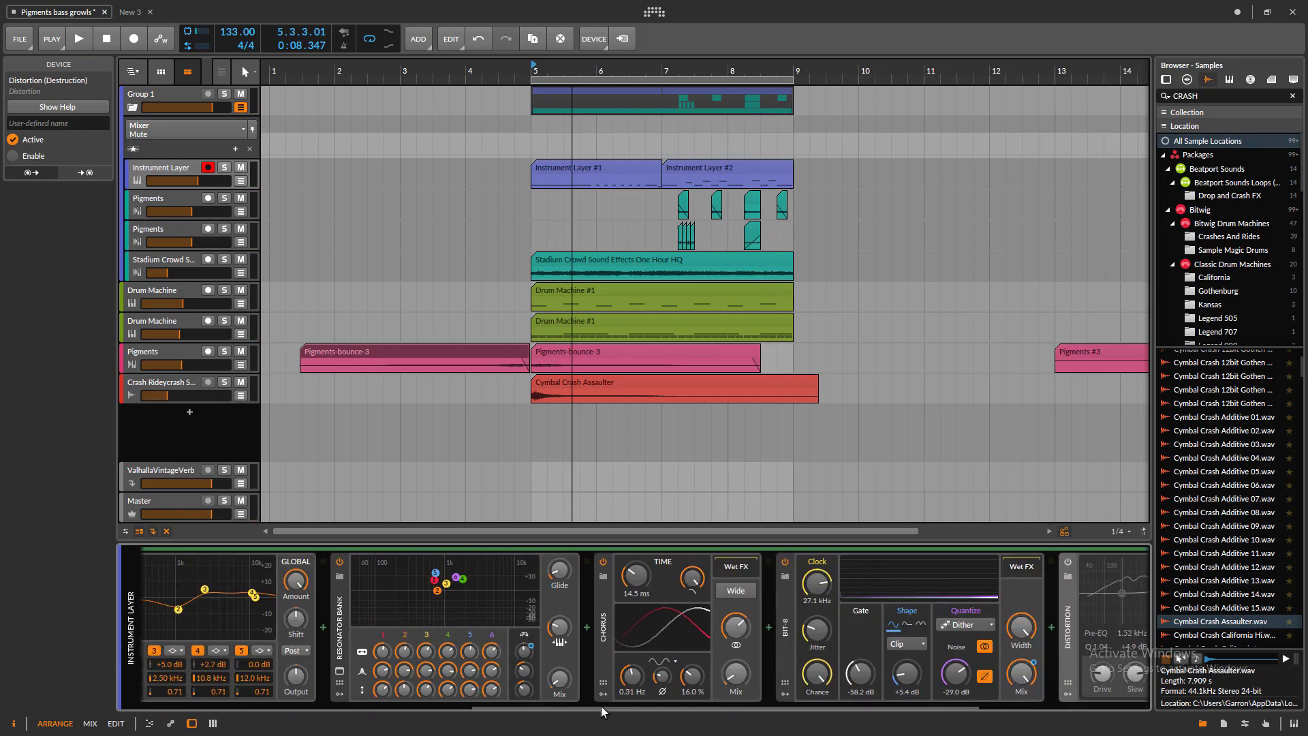
left_click_drag(600, 706, 681, 705)
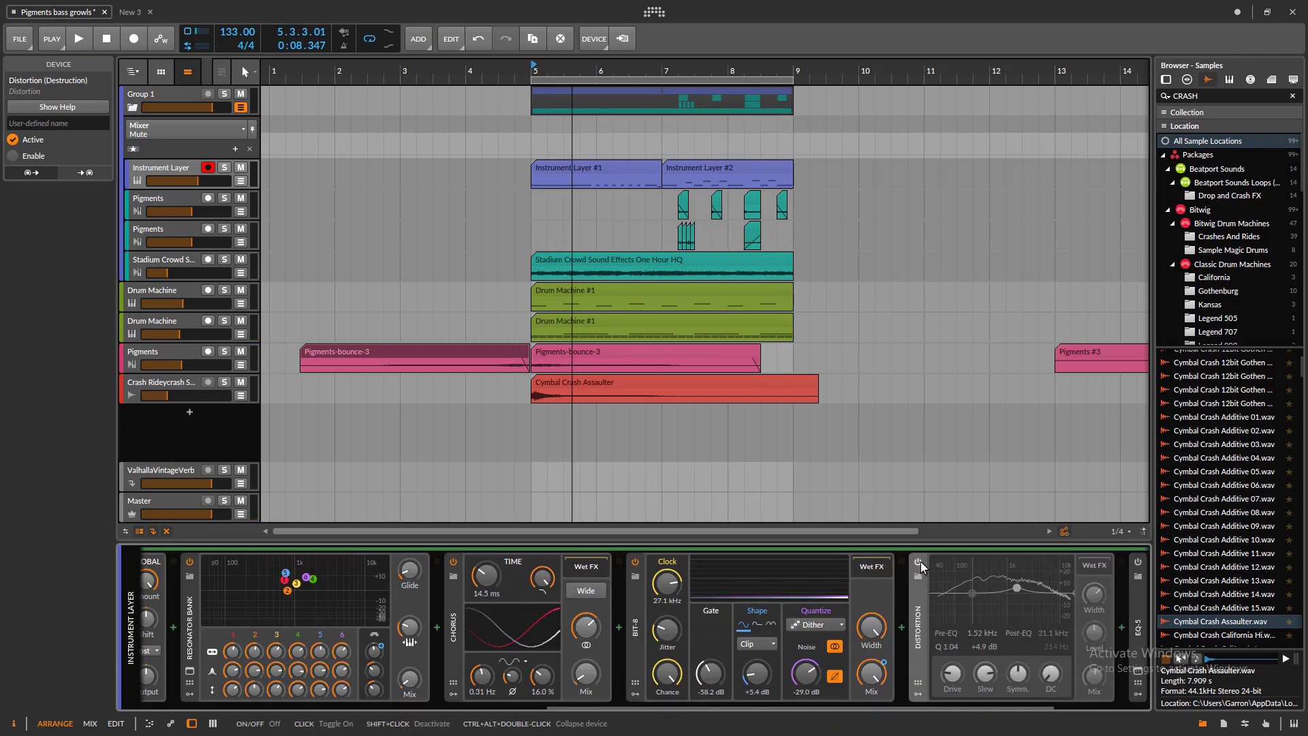
left_click(919, 563)
- Play the section with Distortion active, bypassing and re-enabling Resonator Bank twice to compare their interaction, and stop playback
key("space")
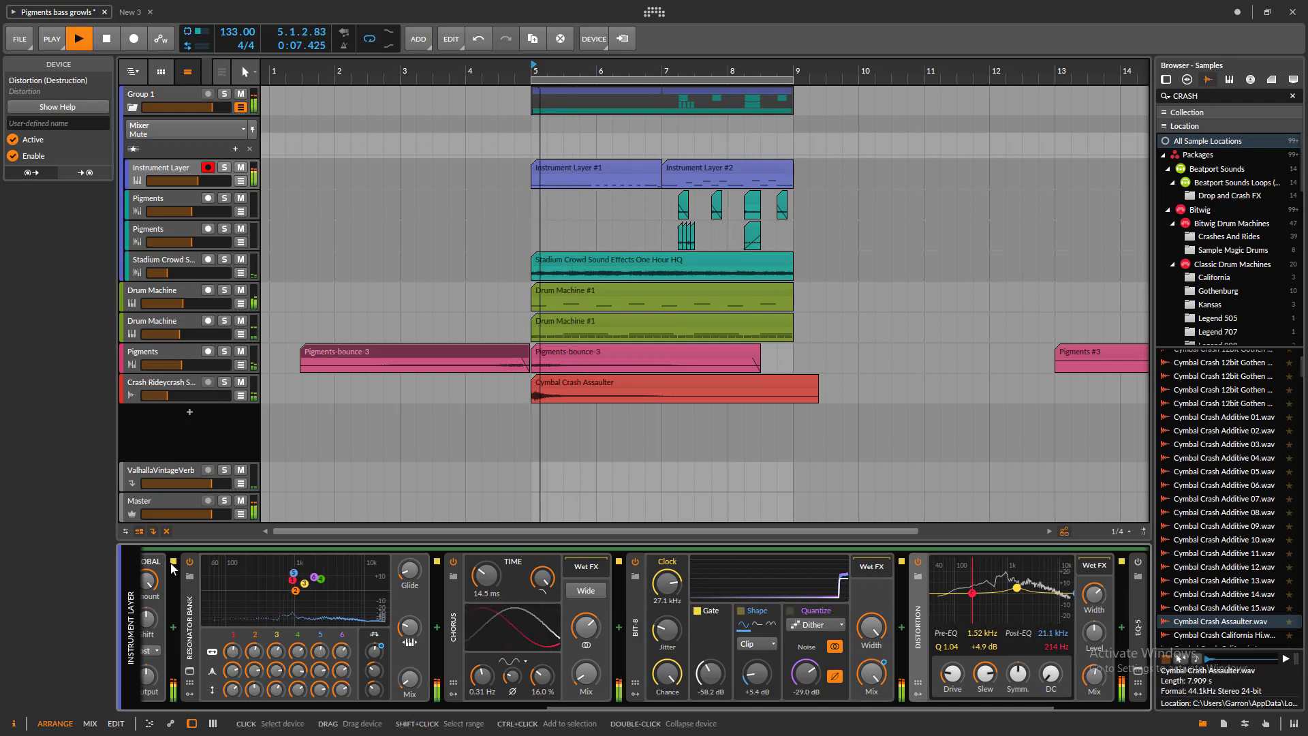
left_click(190, 562)
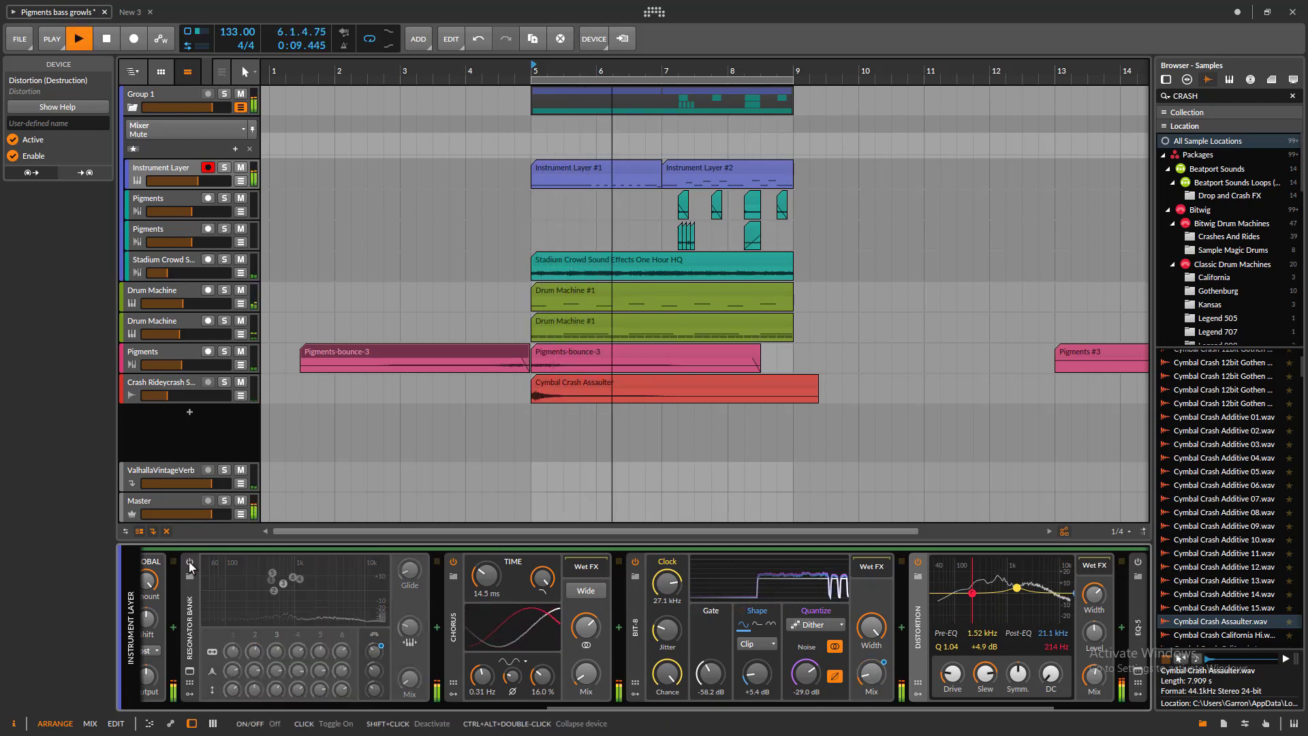
left_click(189, 561)
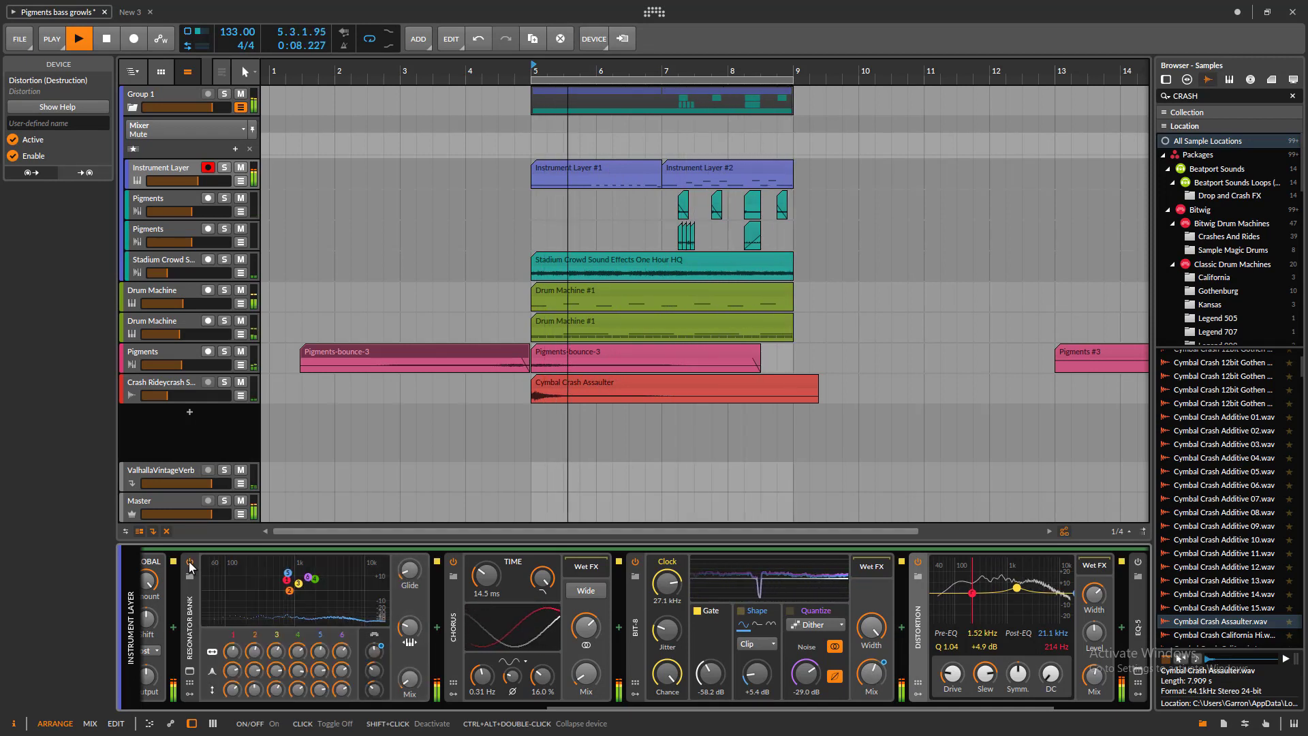
left_click(190, 561)
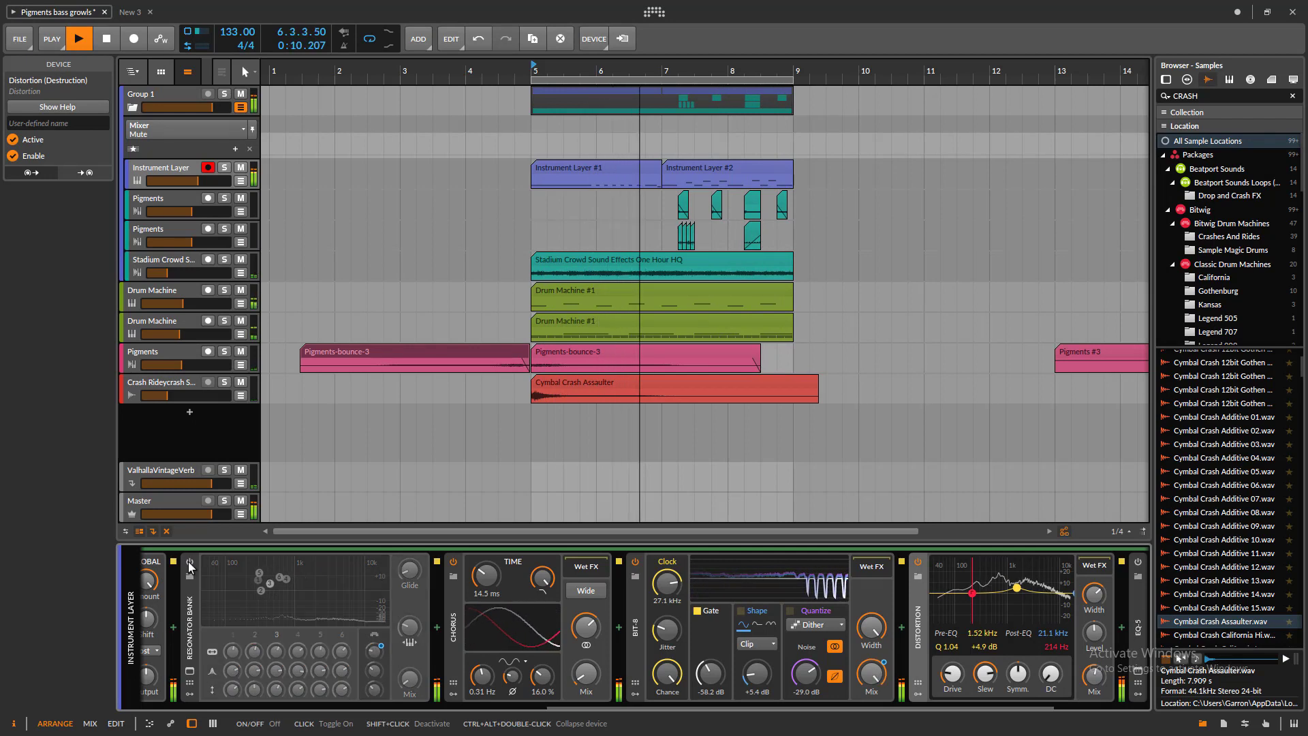
left_click(190, 562)
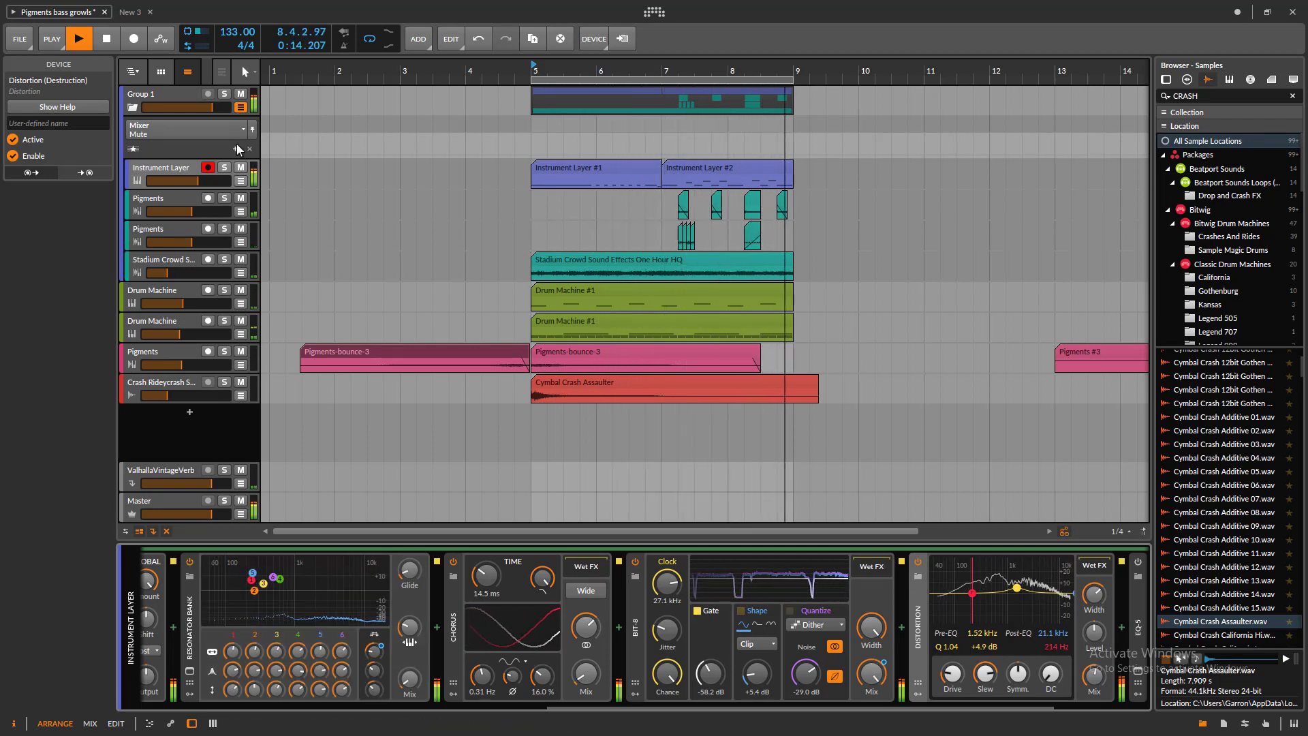
key("space")
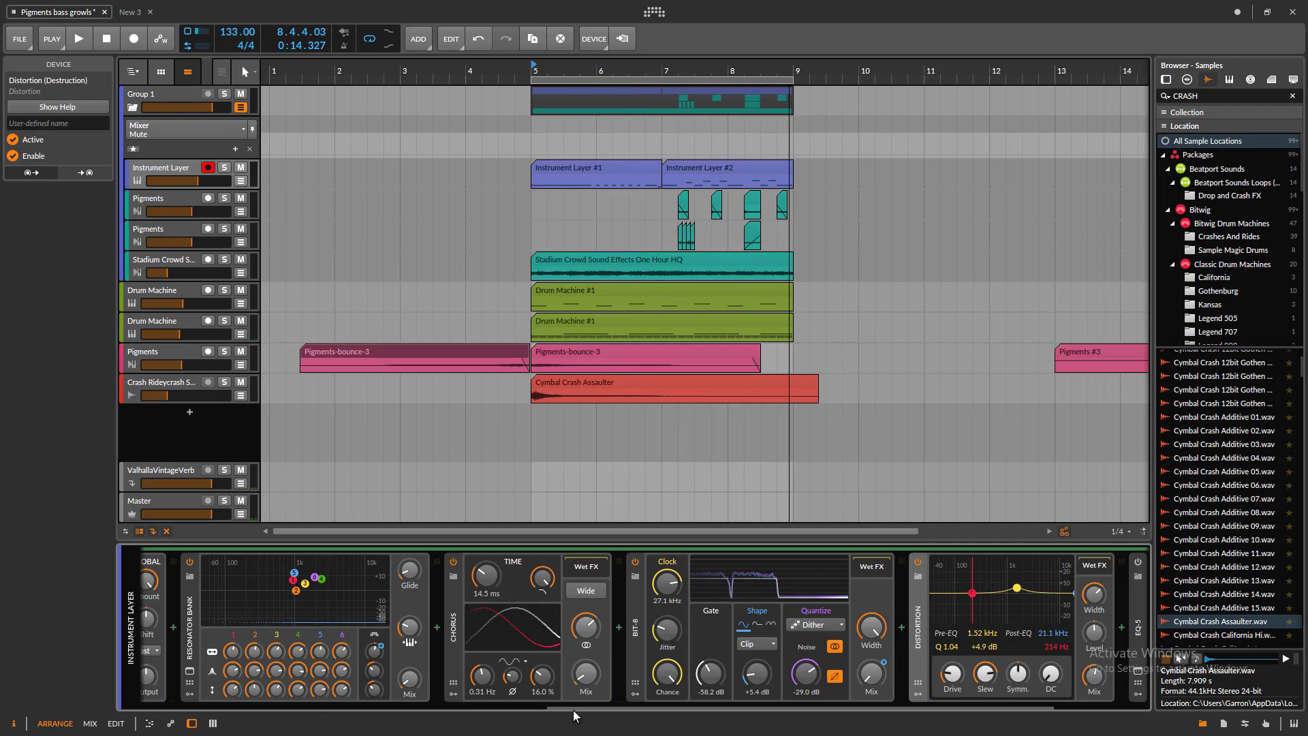
- Set Distortion's pre-EQ band to 1.56 kHz and +6.0 dB while the section plays, and stop playback
left_click_drag(574, 709, 728, 702)
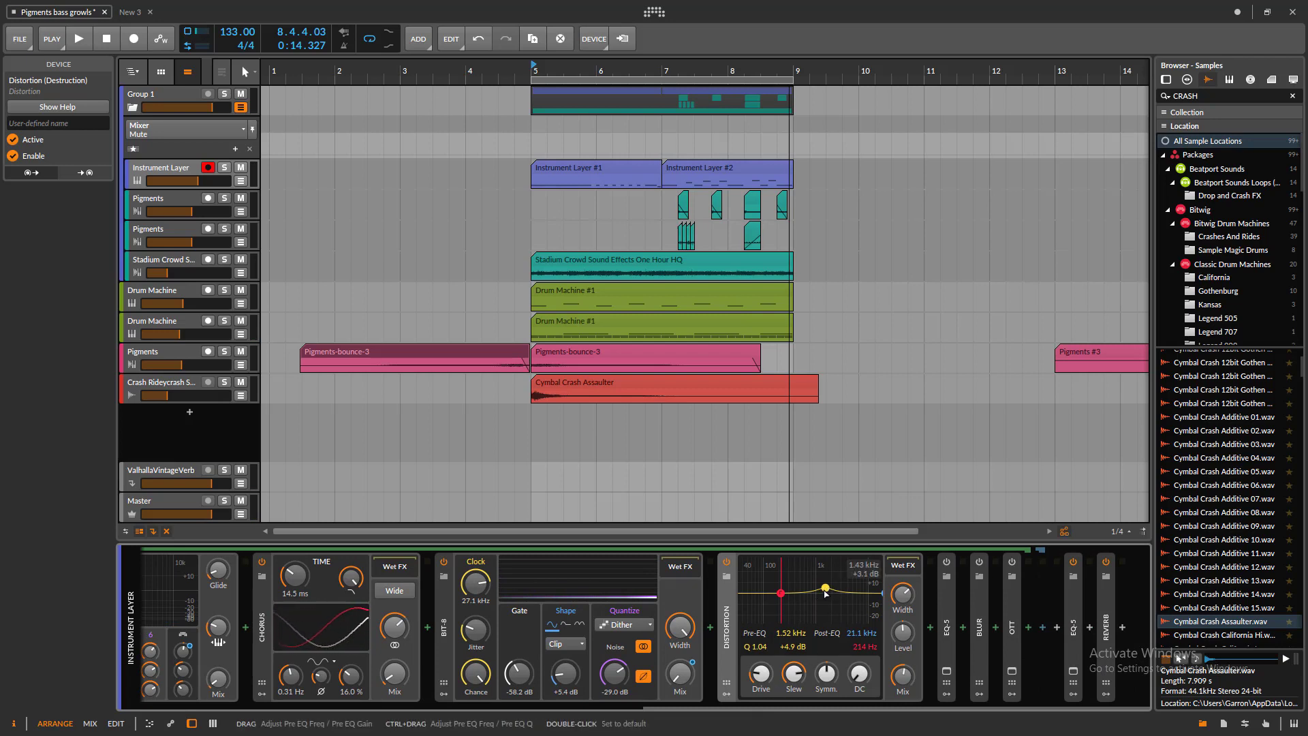
key("space")
left_click_drag(825, 589, 826, 587)
key("space")
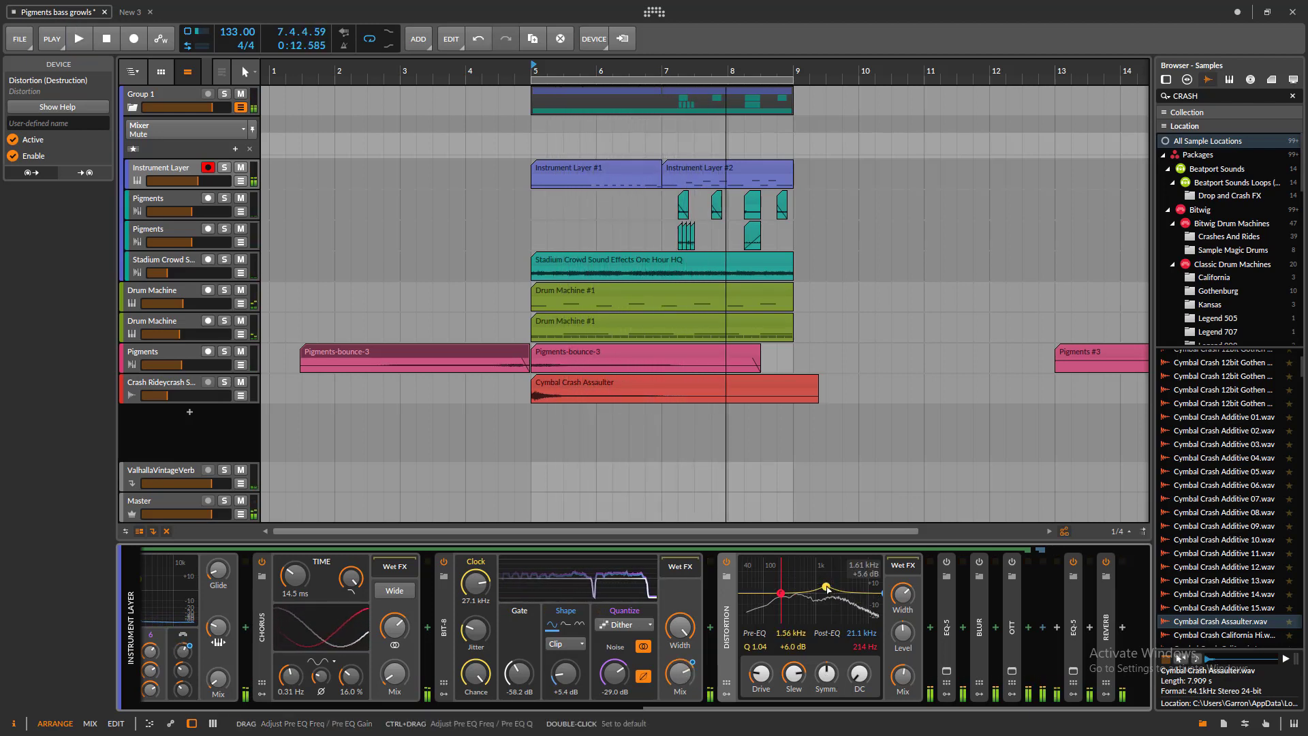
- Expand the EQ-5 that follows Distortion and enable it
double_click(948, 639)
left_click_drag(819, 706, 936, 706)
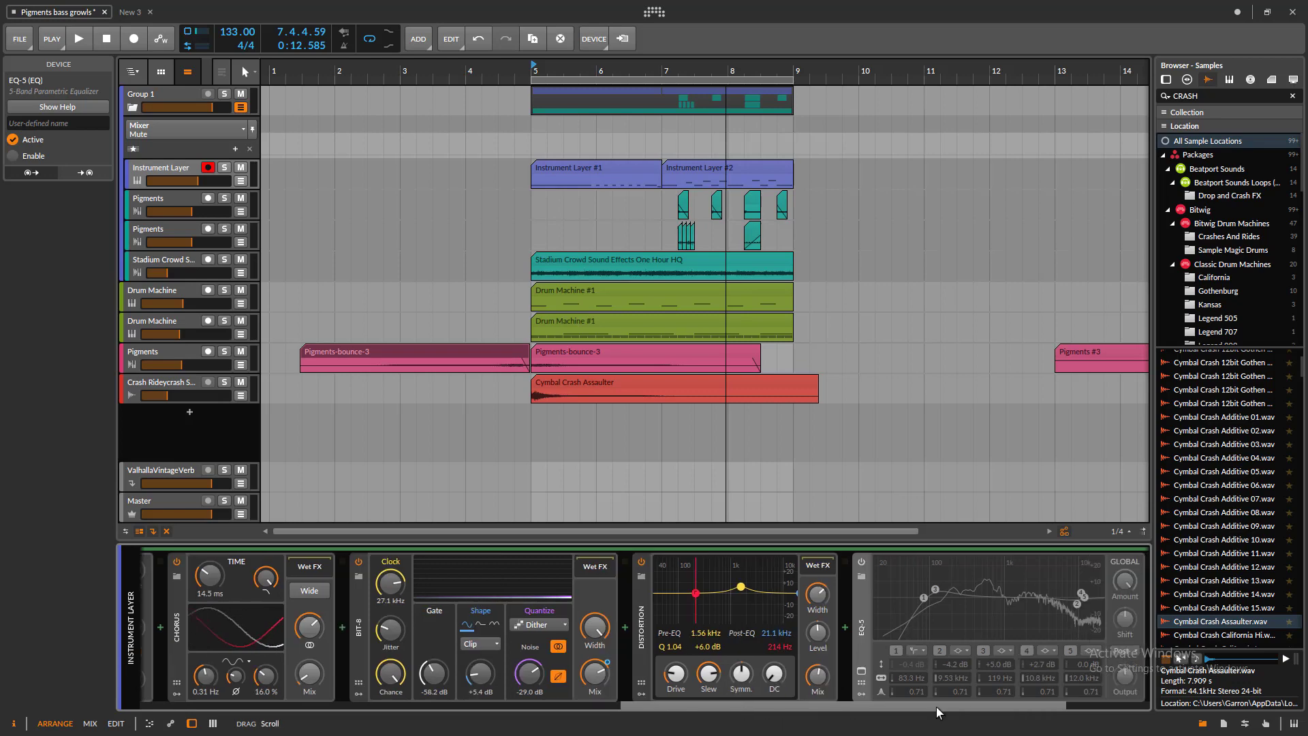
left_click(672, 562)
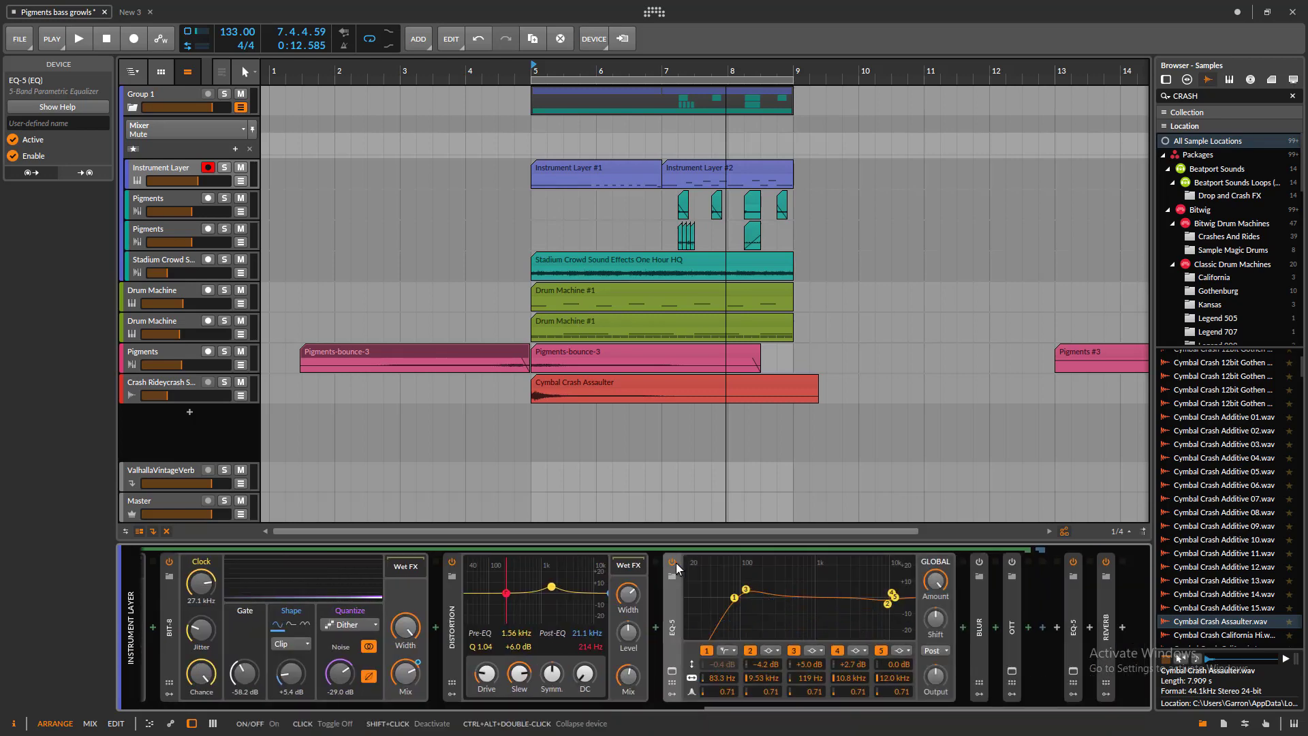
- Play the section while toggling EQ-5 to compare its effect, stop, and leave EQ-5 enabled
key("space")
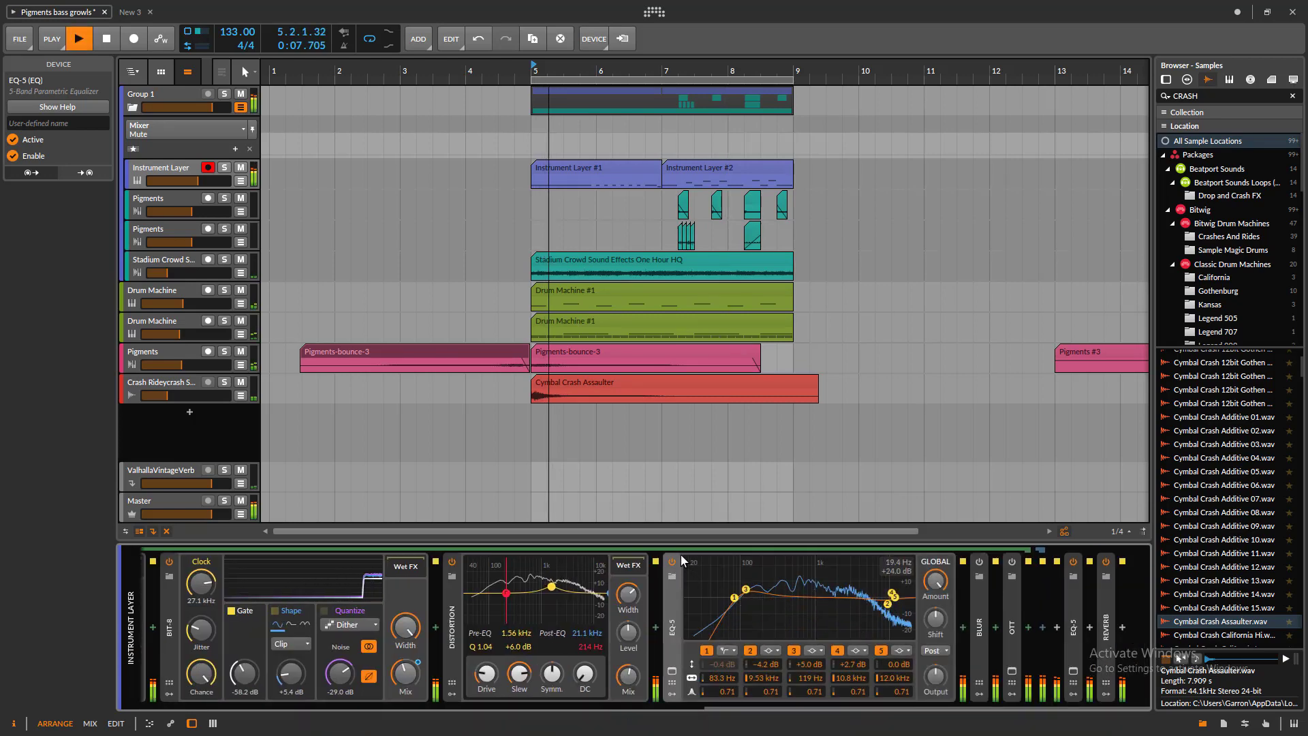
left_click(673, 562)
left_click(672, 563)
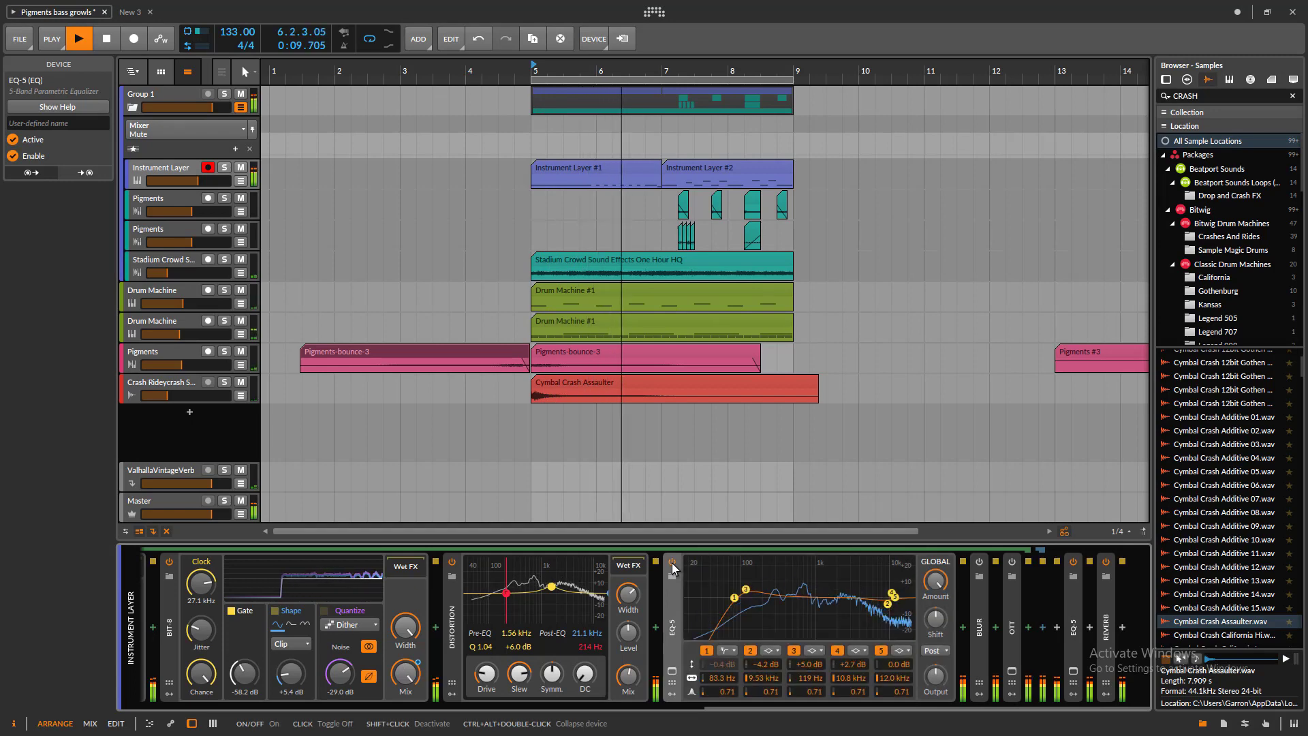
left_click(672, 563)
key("space")
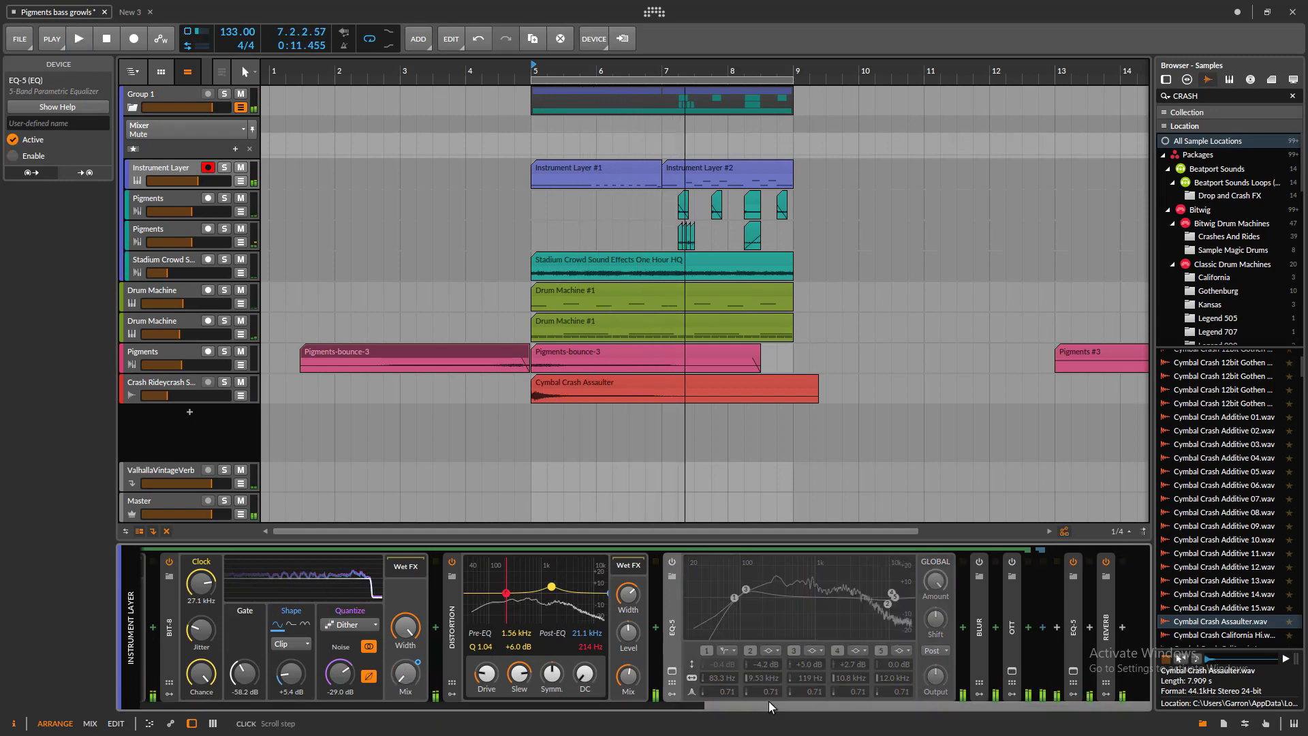
left_click(672, 562)
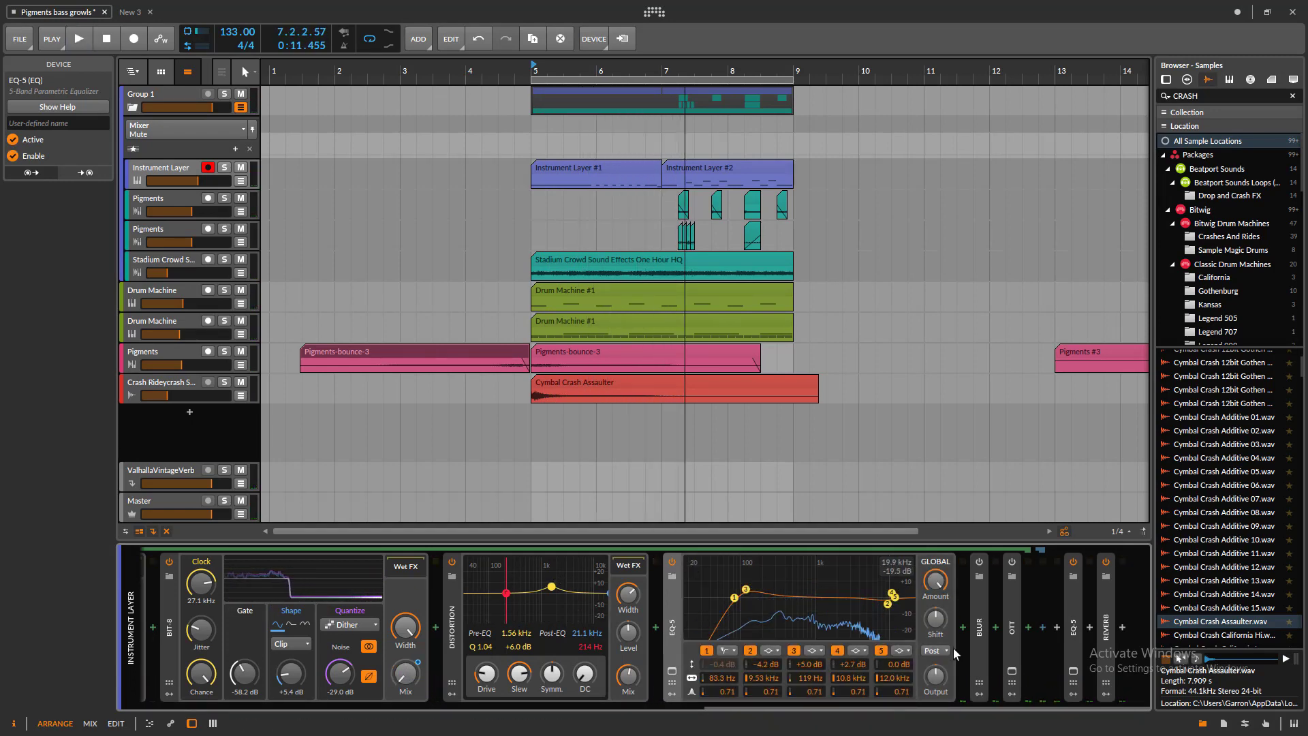
- Expand the Blur device, toggle it during playback to hear its effect, and leave it enabled after stopping
double_click(979, 627)
left_click_drag(832, 705, 1025, 704)
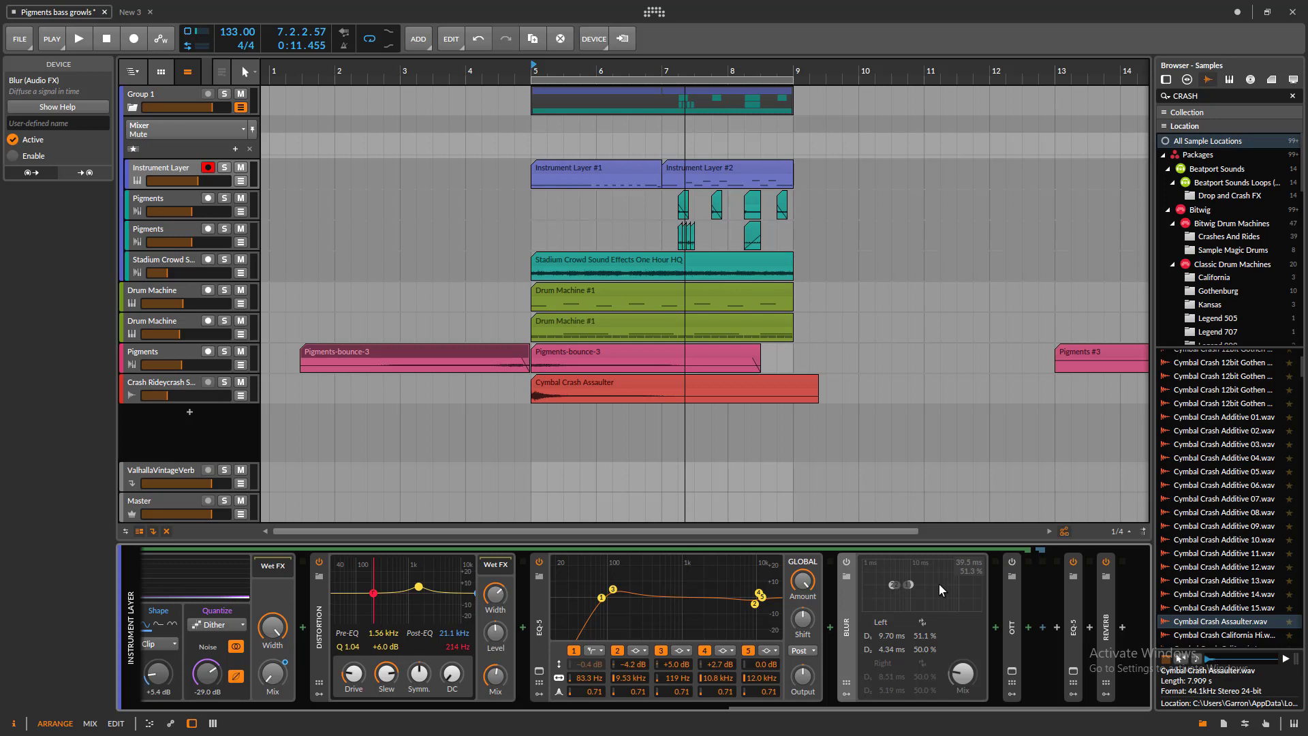
left_click(846, 563)
left_click(845, 562)
key("space")
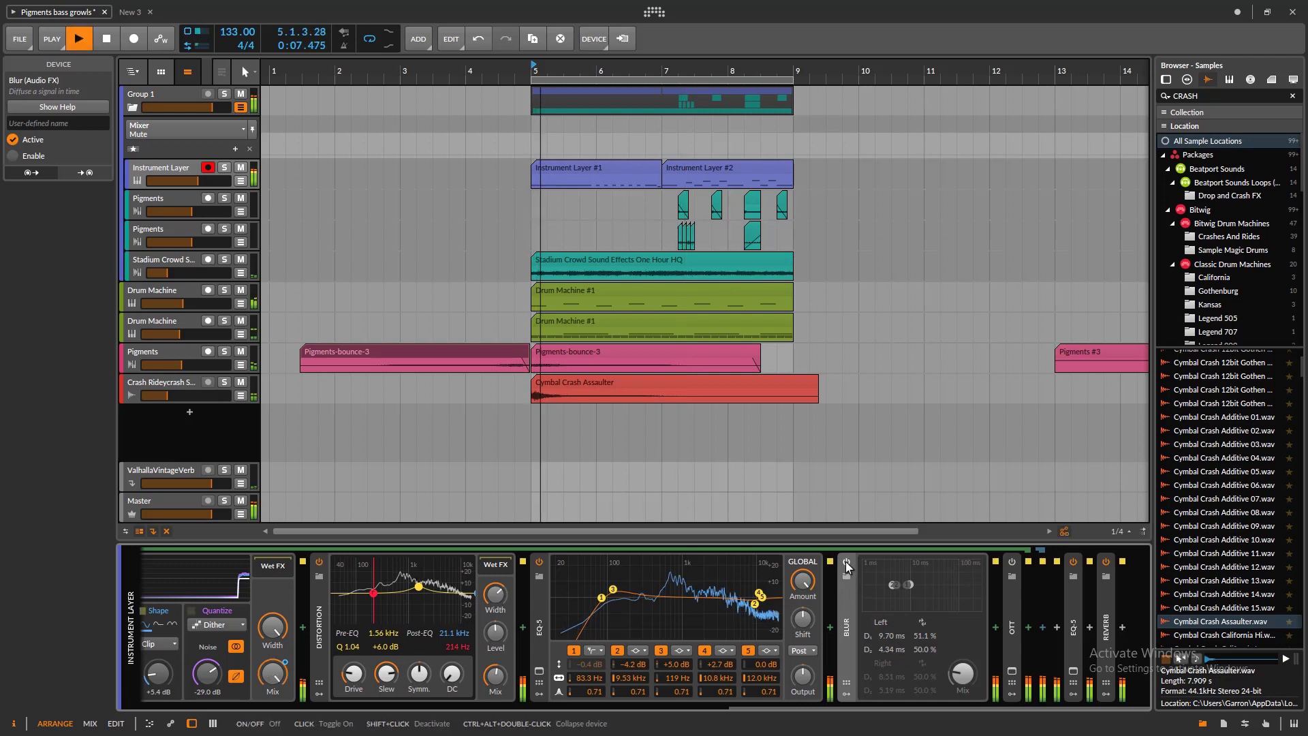
left_click(845, 561)
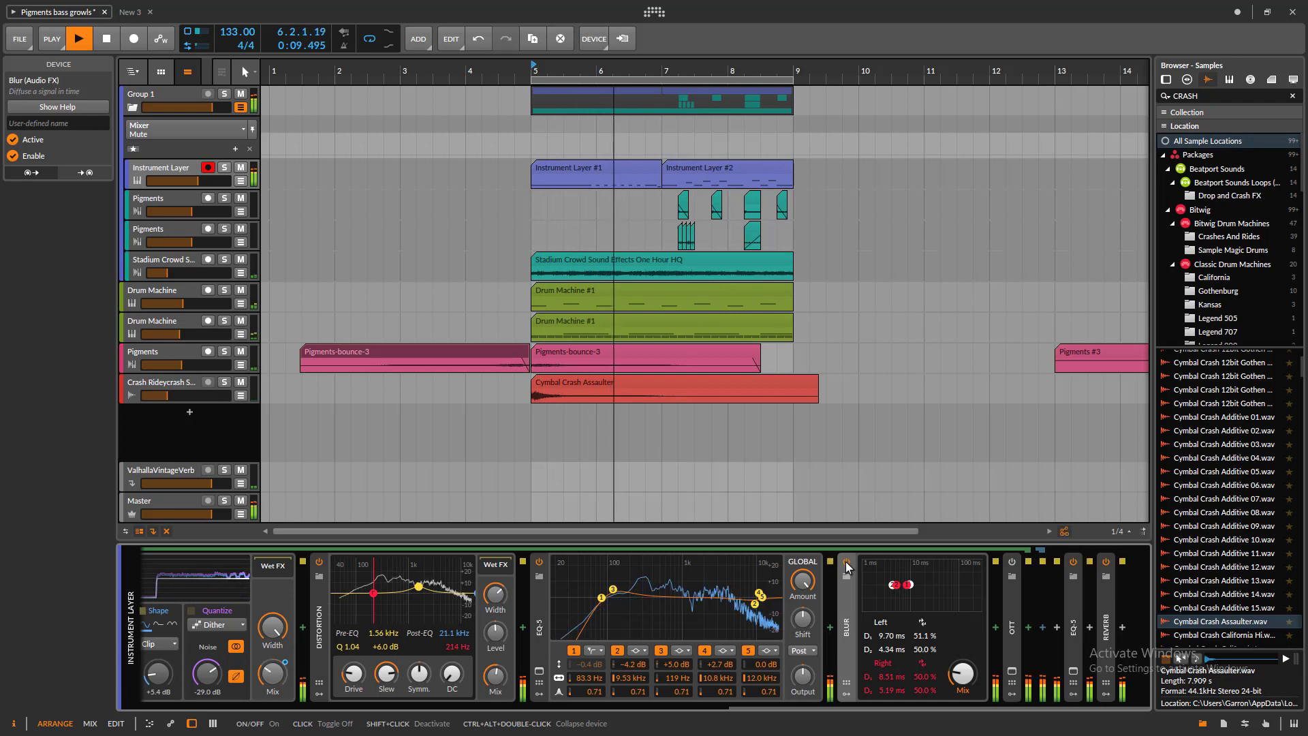
left_click(844, 562)
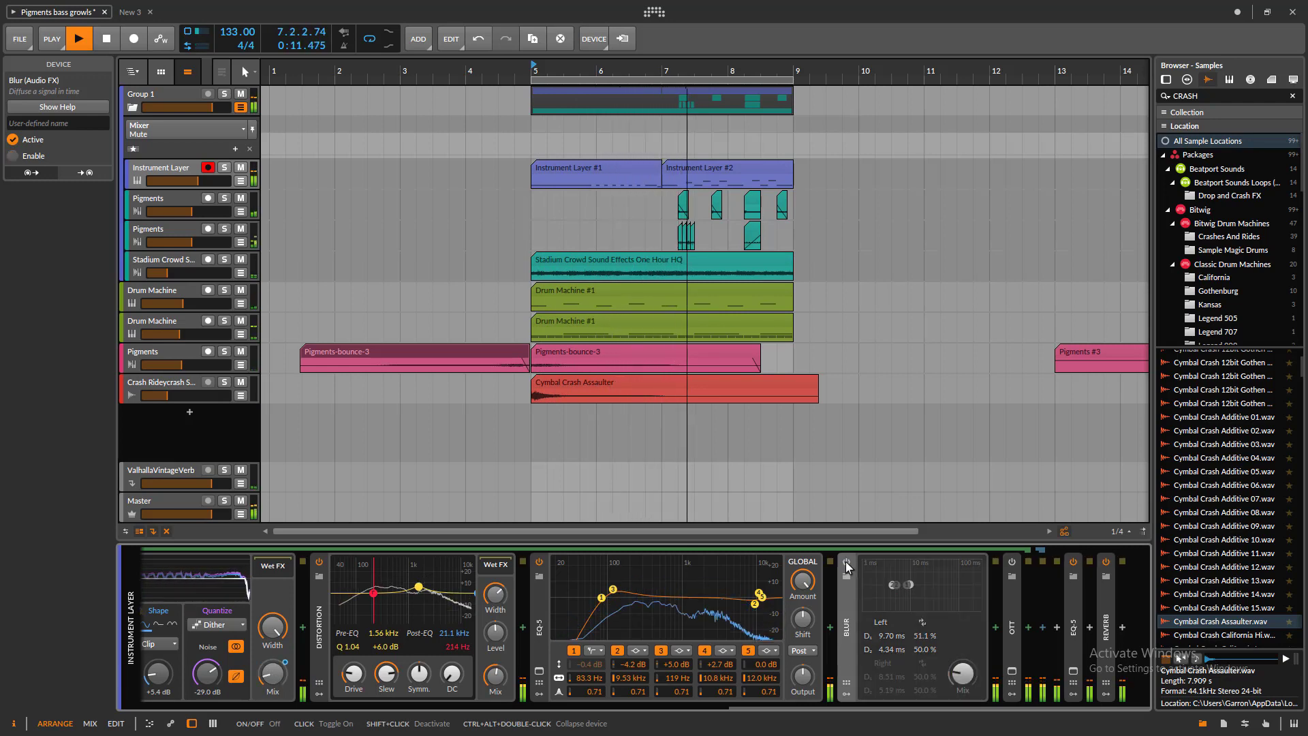
left_click(845, 561)
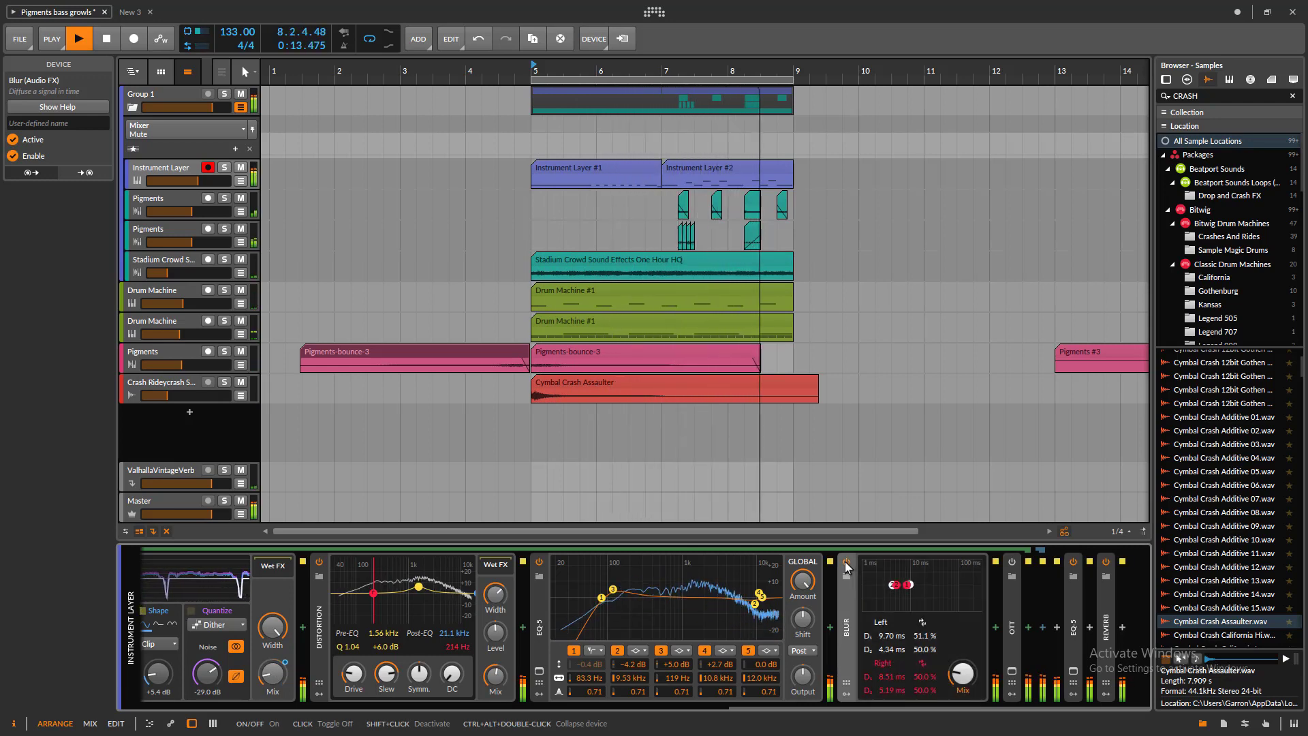
key("space")
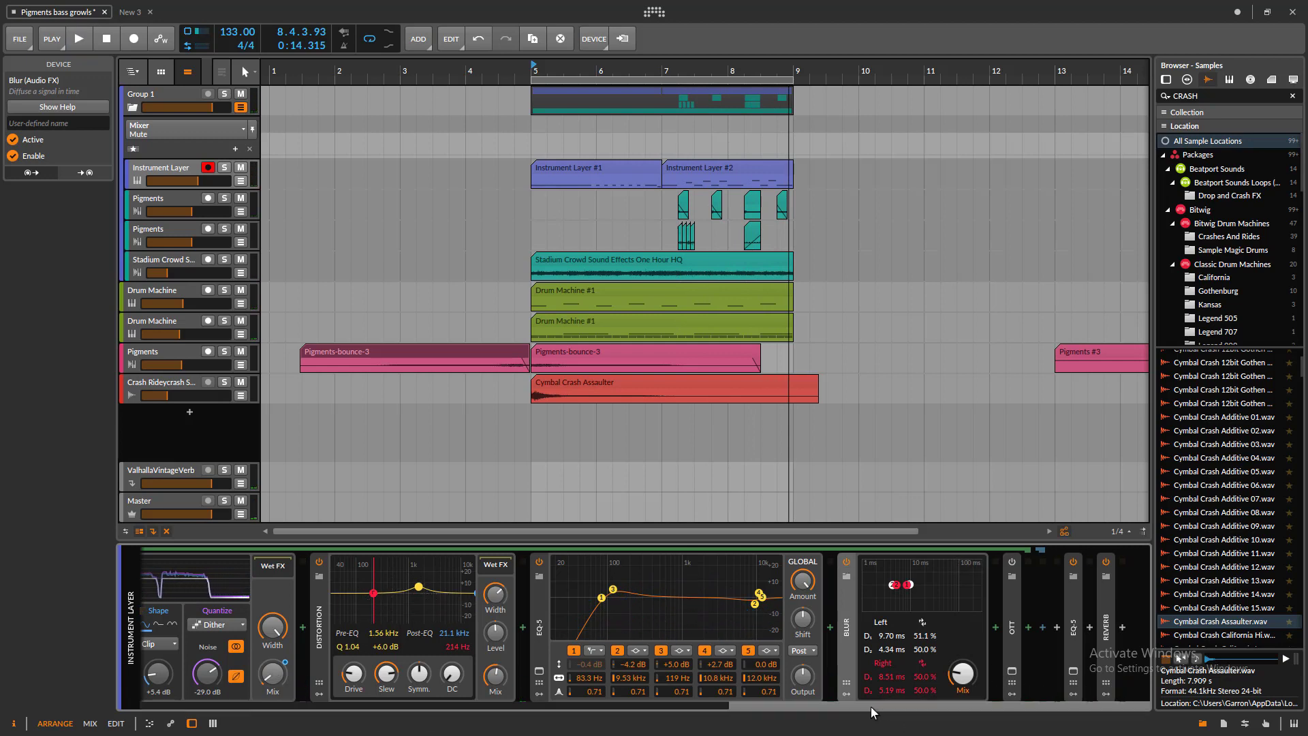
- Expand the OTT device after Blur and open its plug-in window
left_click(1013, 616)
double_click(1013, 615)
left_click_drag(857, 707, 1028, 691)
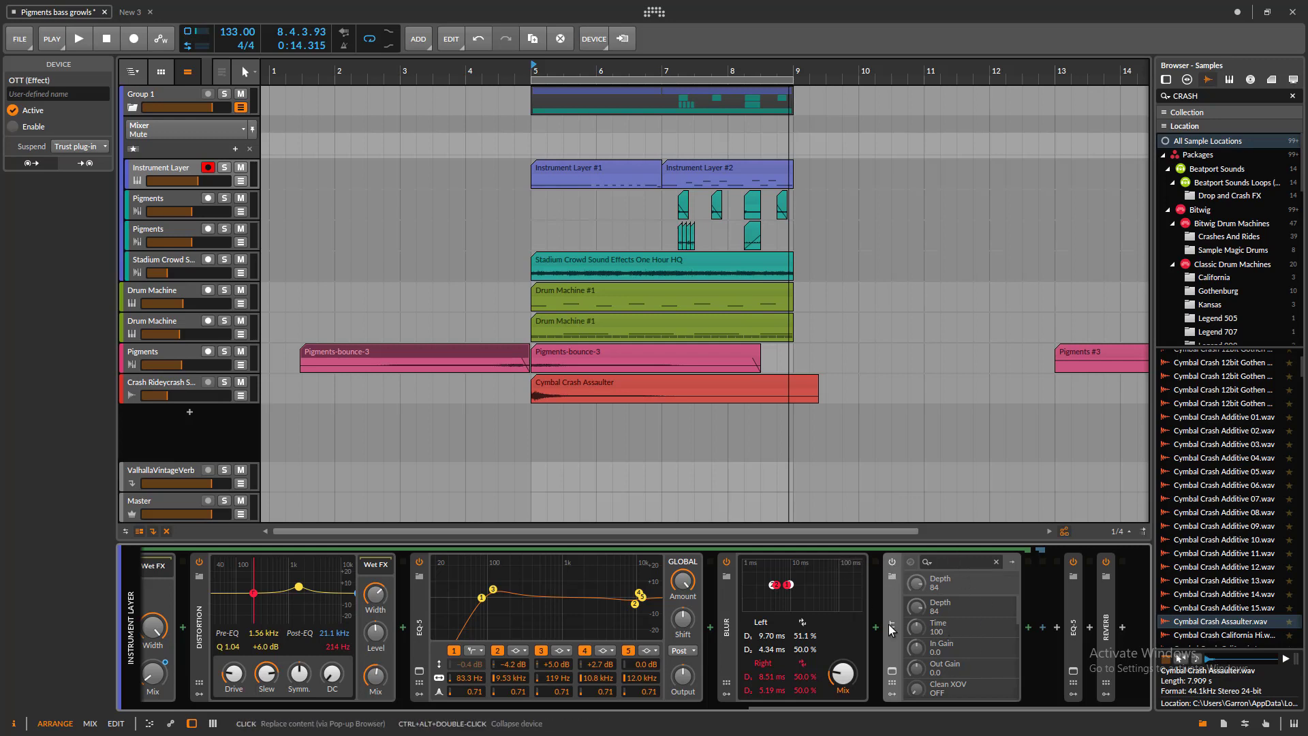
double_click(894, 606)
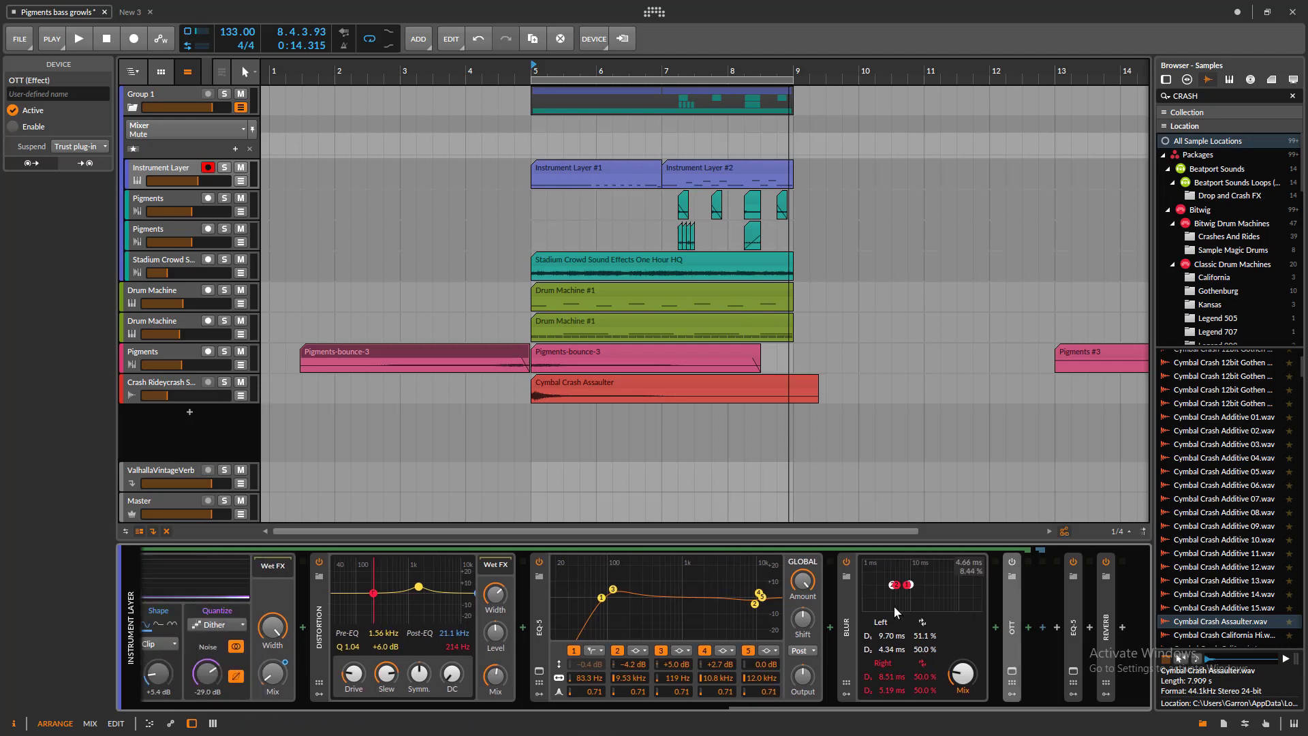
double_click(1007, 610)
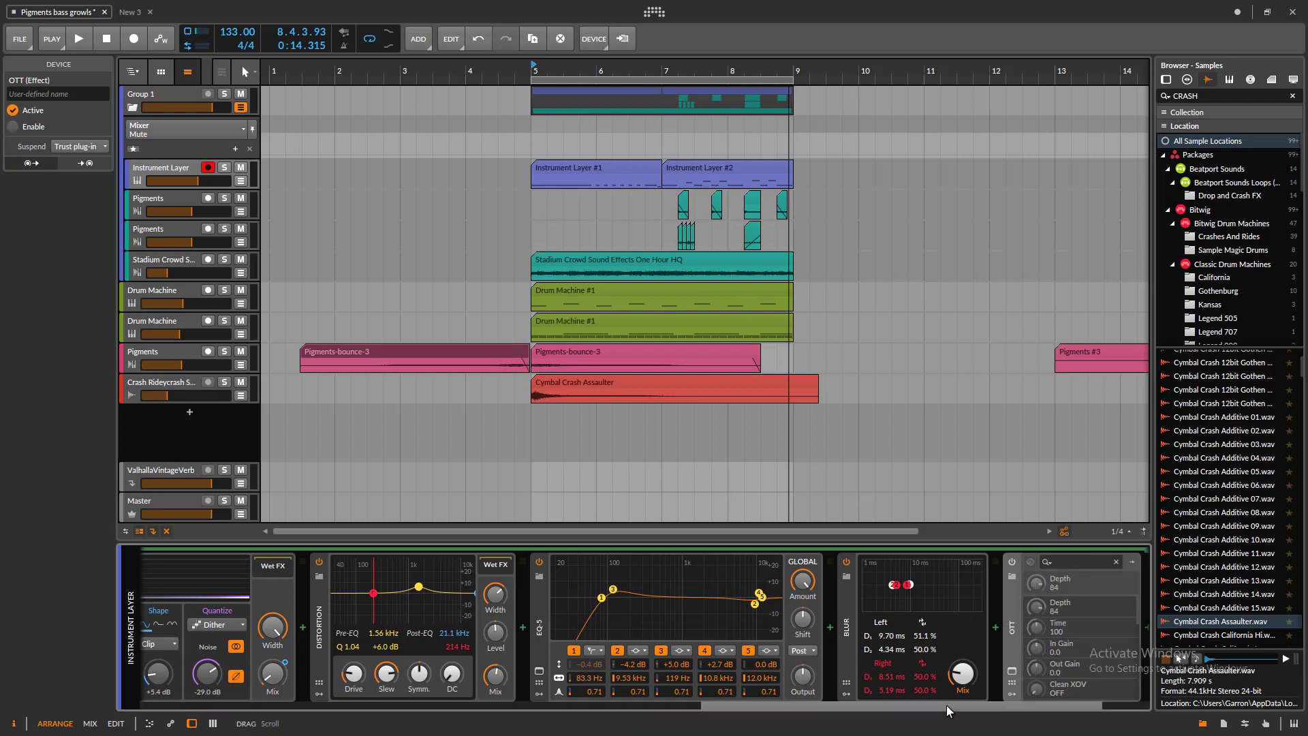
left_click_drag(946, 705, 1052, 692)
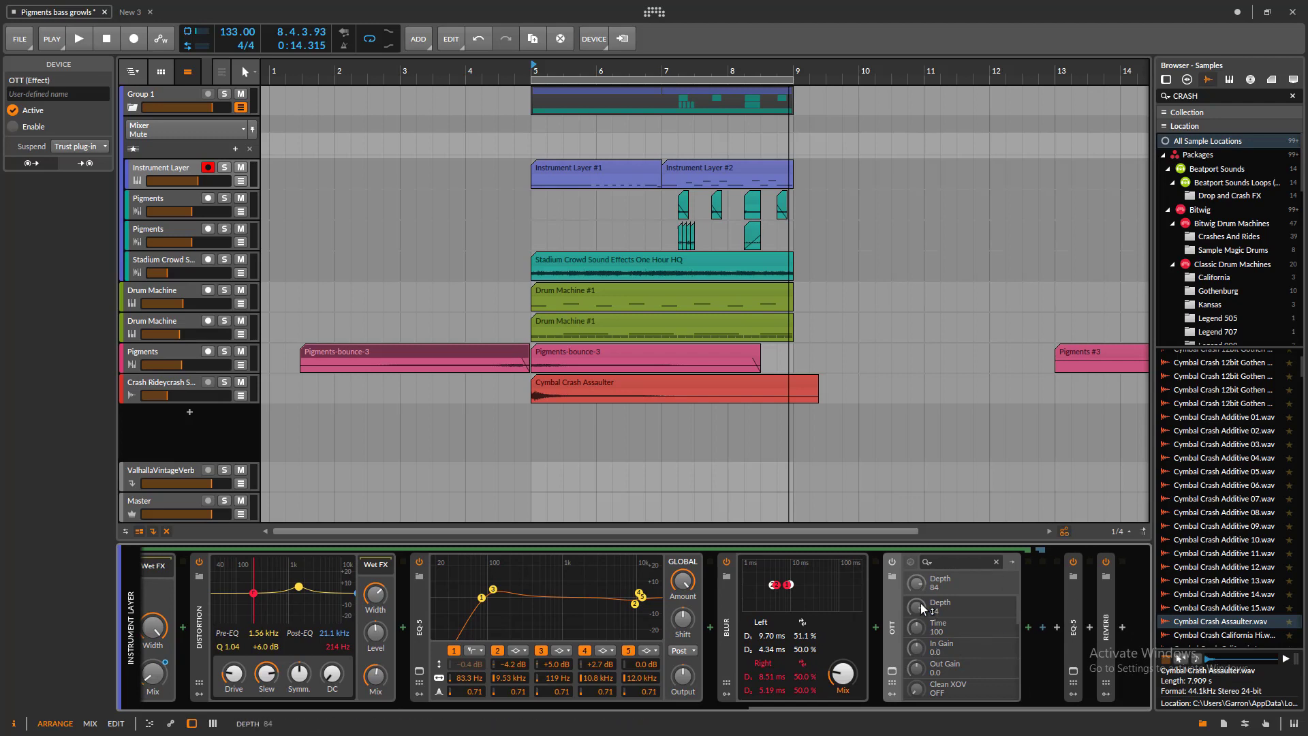
left_click(891, 672)
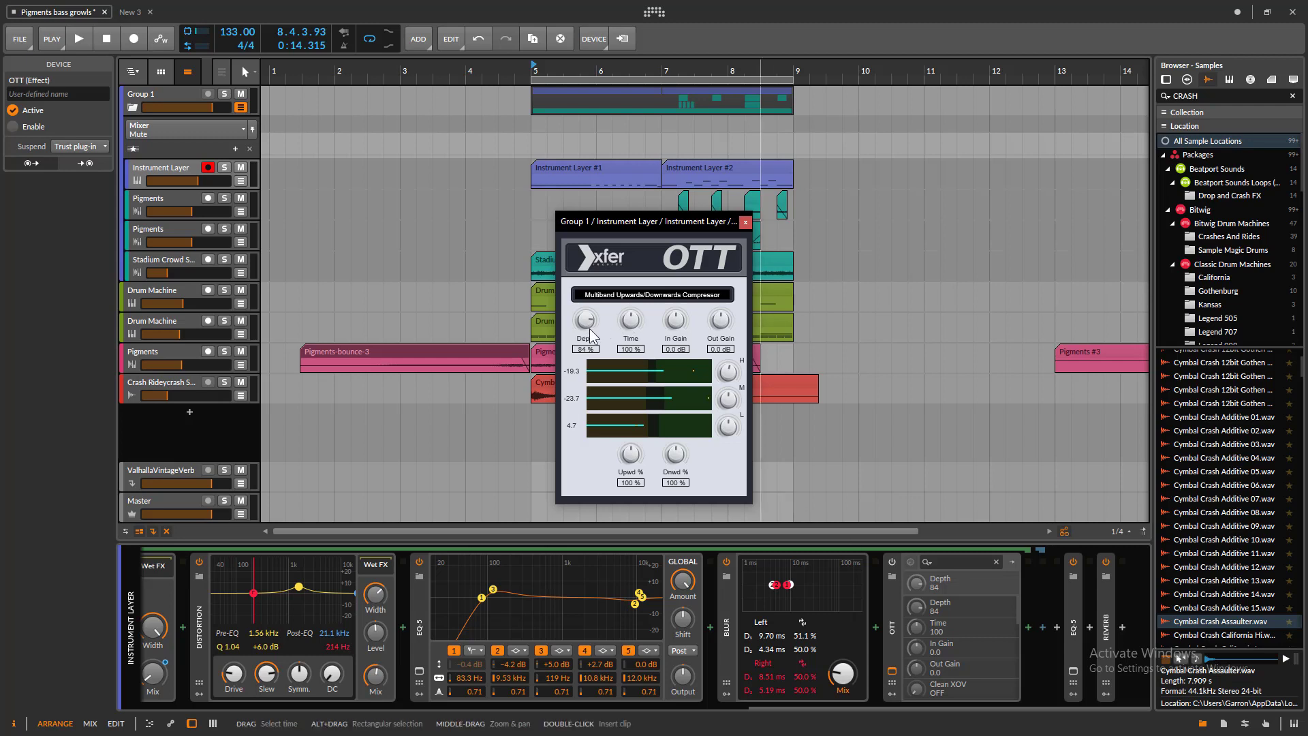
- Play the section with OTT bypassed, enable it to hear the difference, and stop playback
key("space")
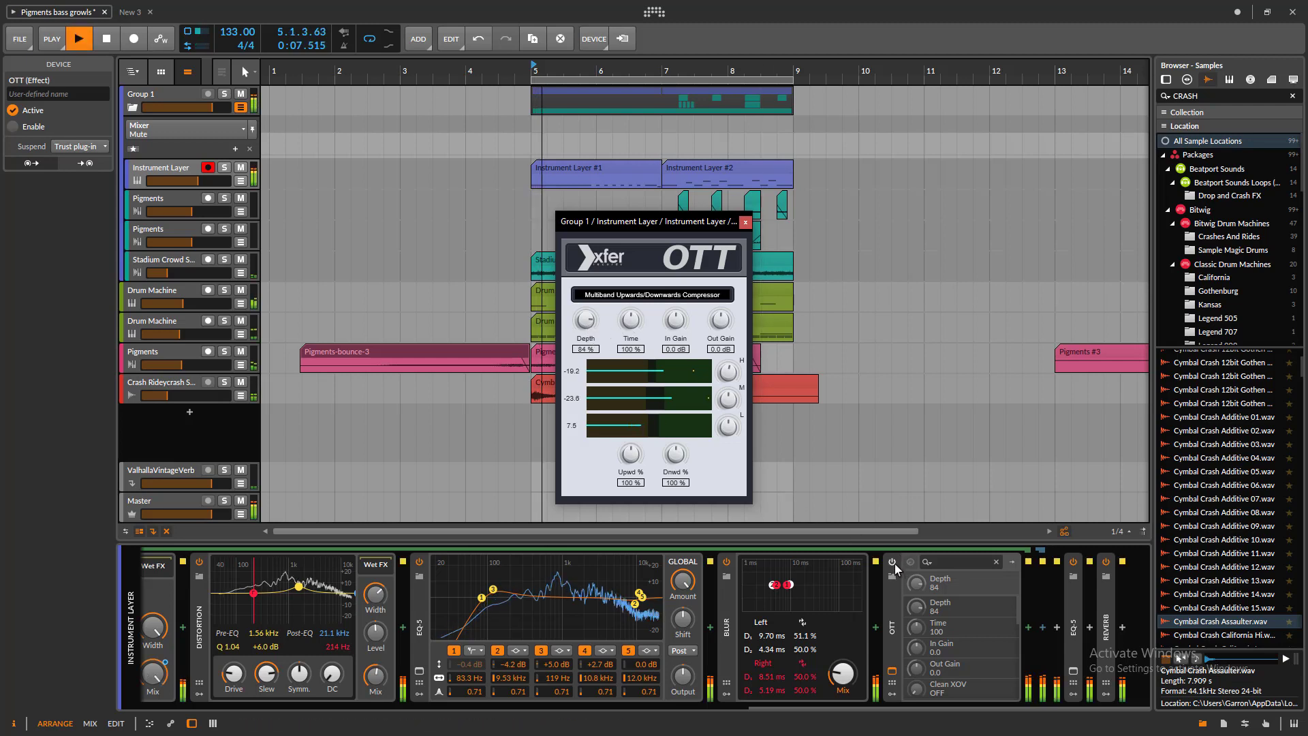
left_click(893, 562)
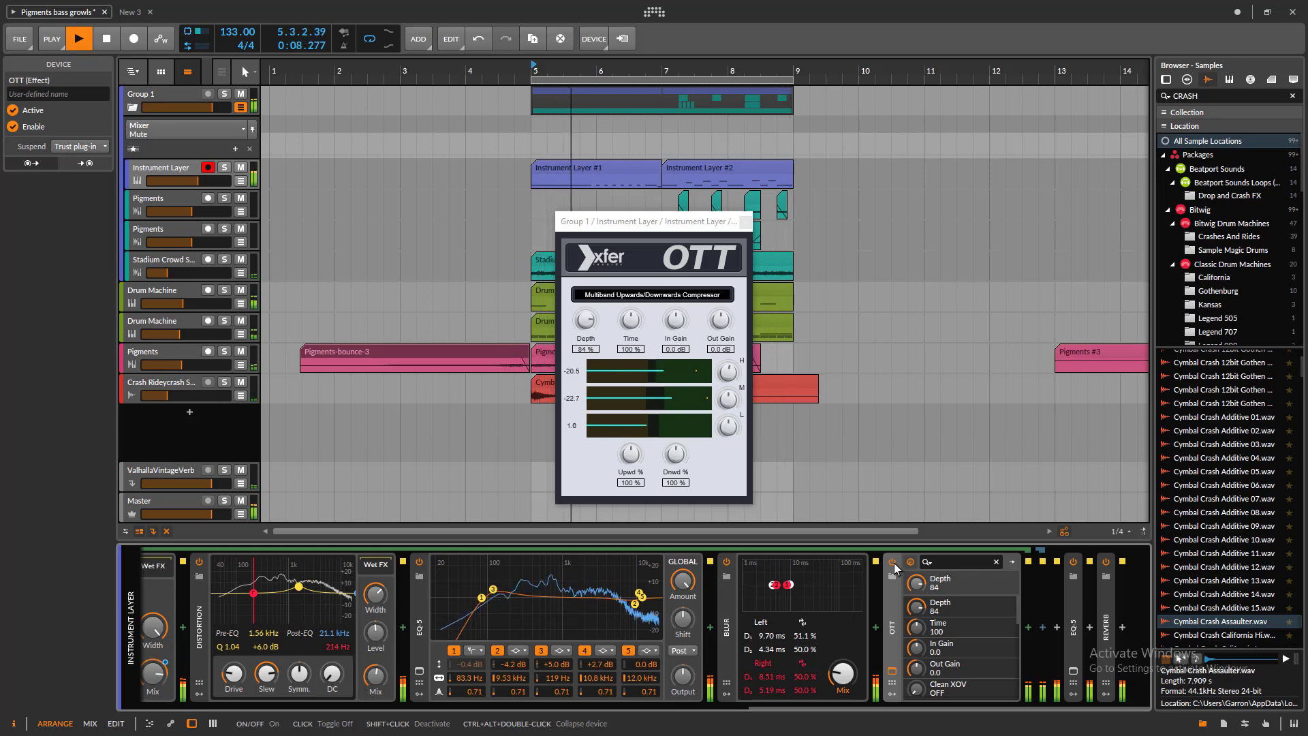
key("space")
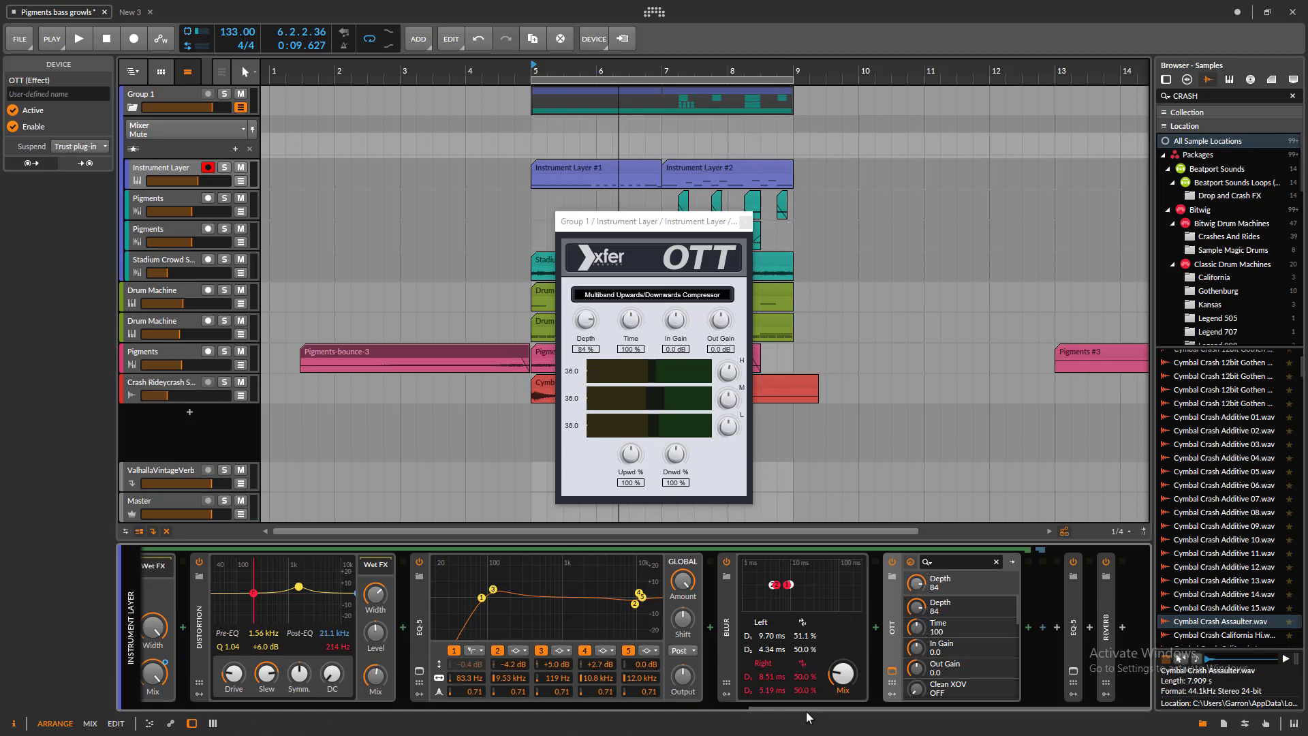
- Replay the section, bypass and re-enable OTT for another comparison, and stop with it enabled
key("space")
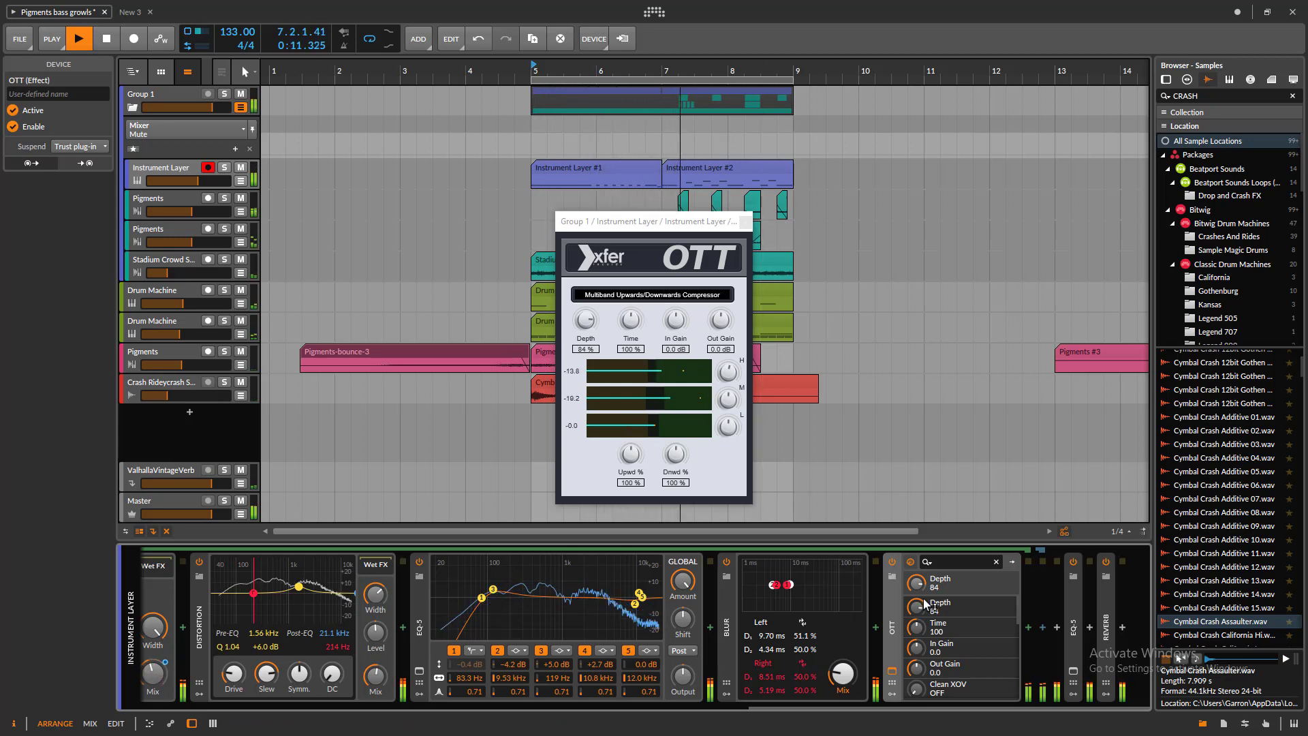
left_click(892, 562)
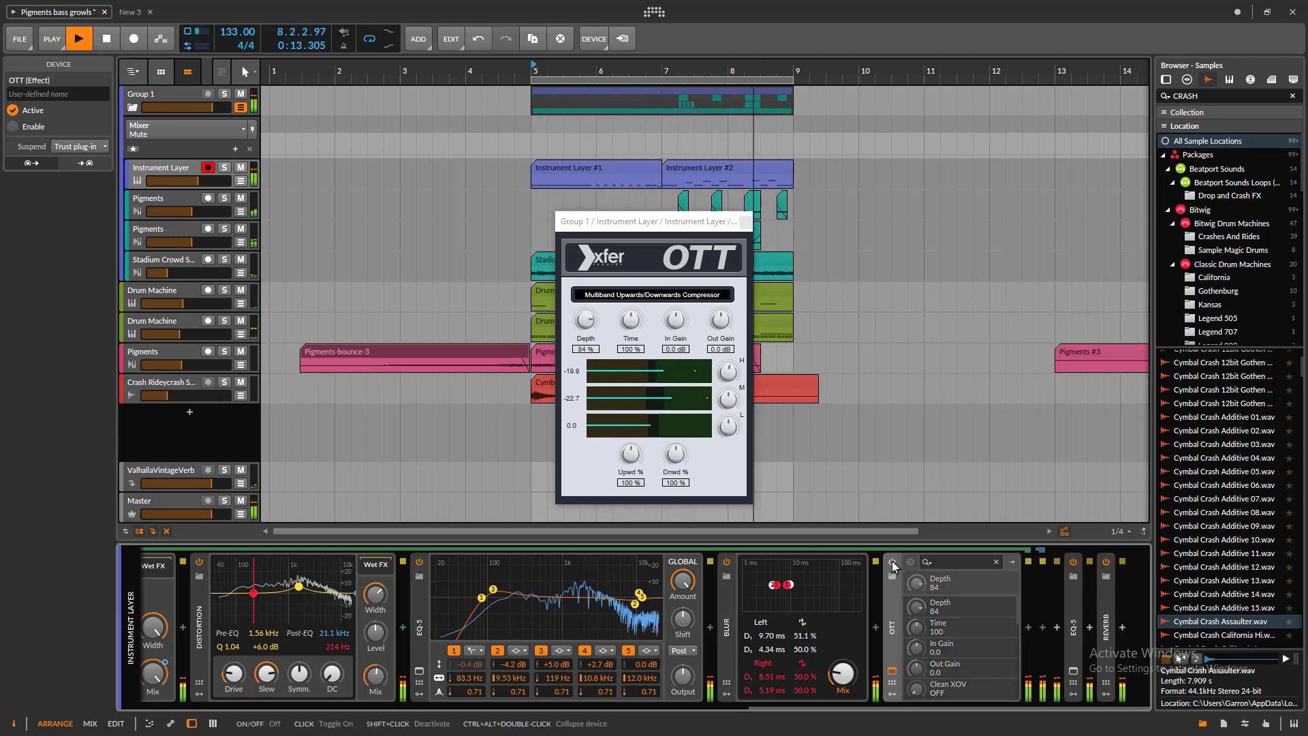
left_click(892, 561)
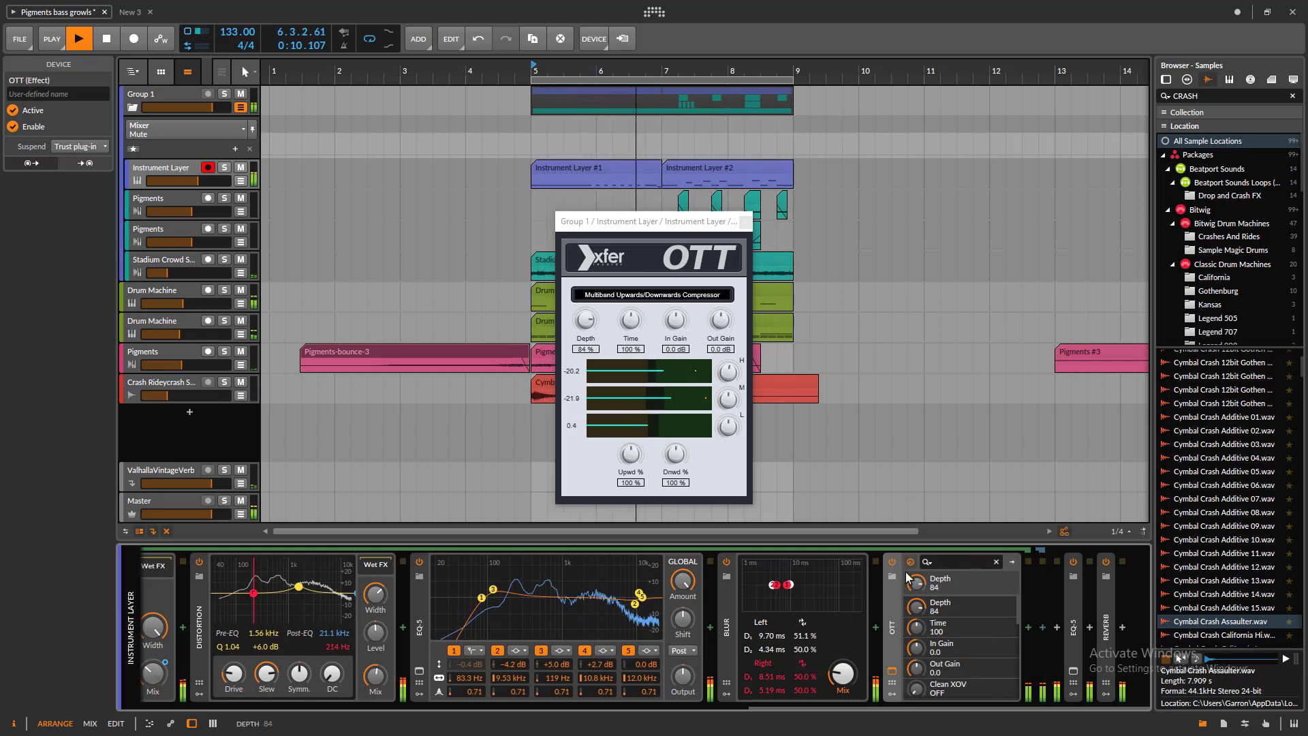
key("space")
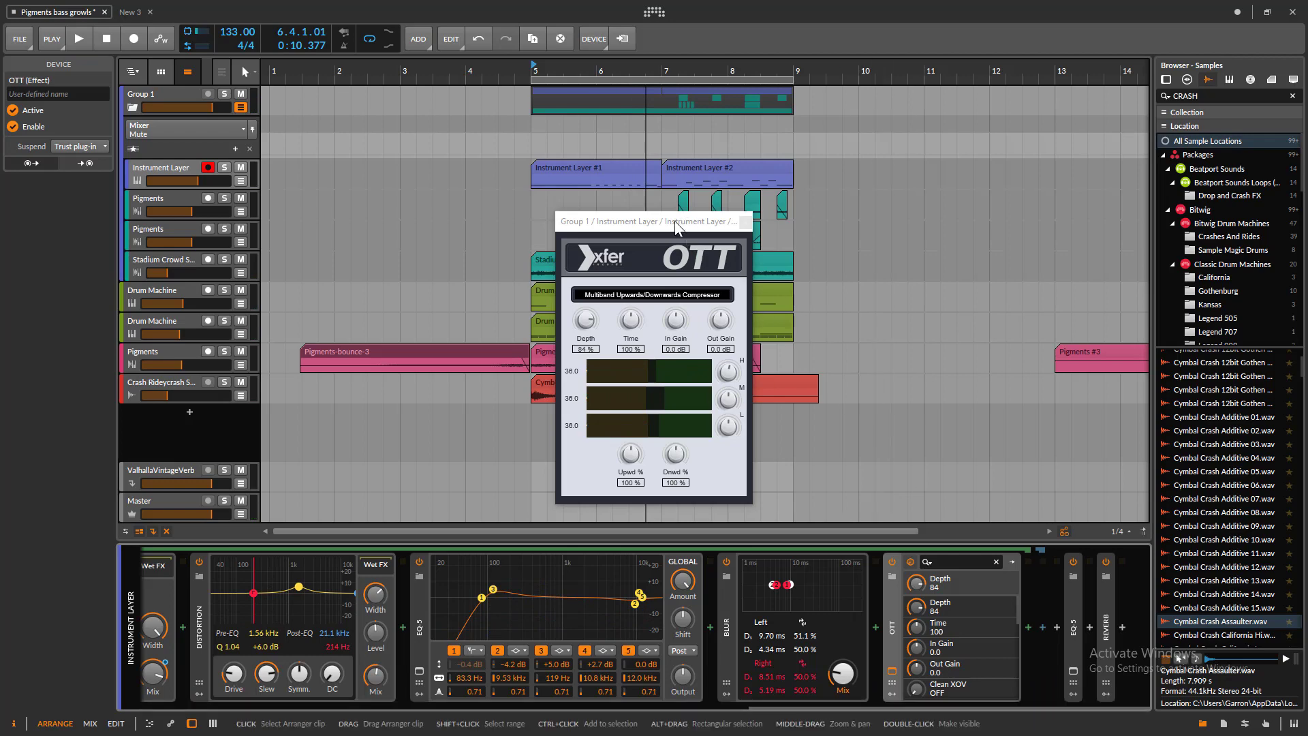
- Move the OTT window to uncover the start of the section and replay the section with OTT enabled
left_click_drag(675, 222, 843, 199)
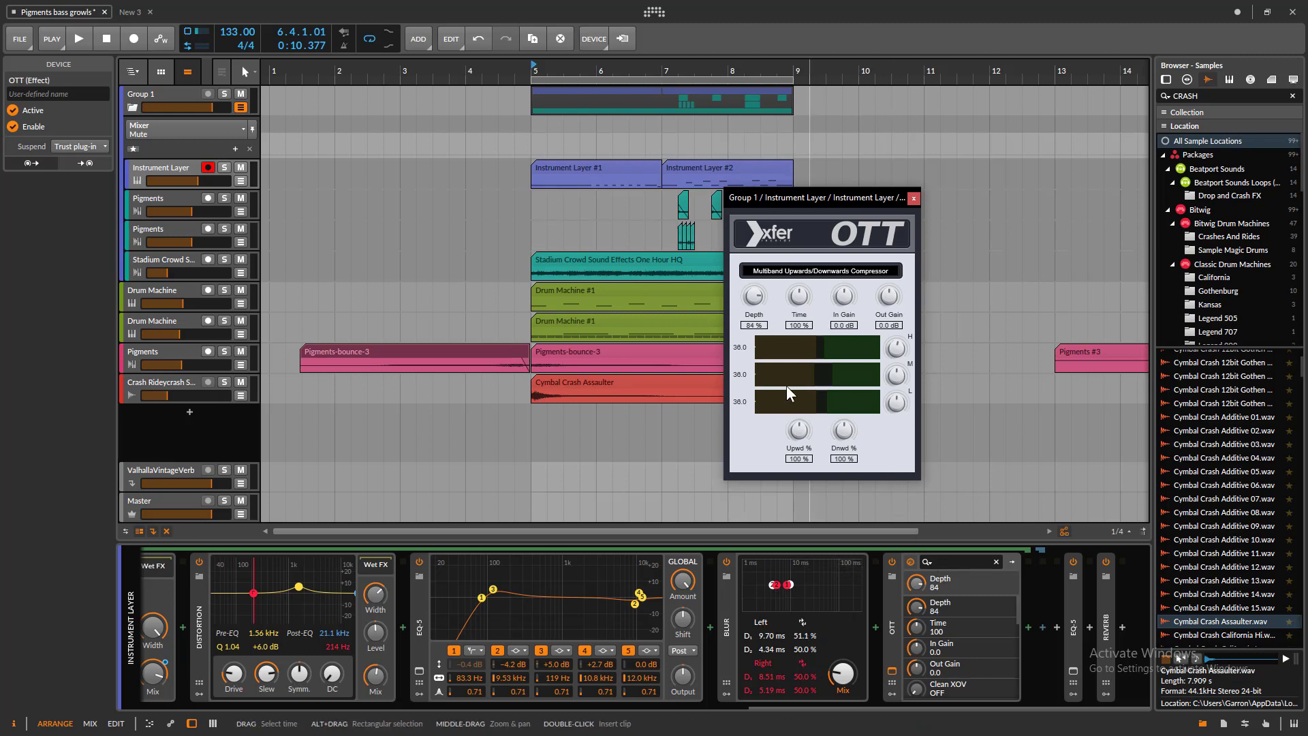
key("space")
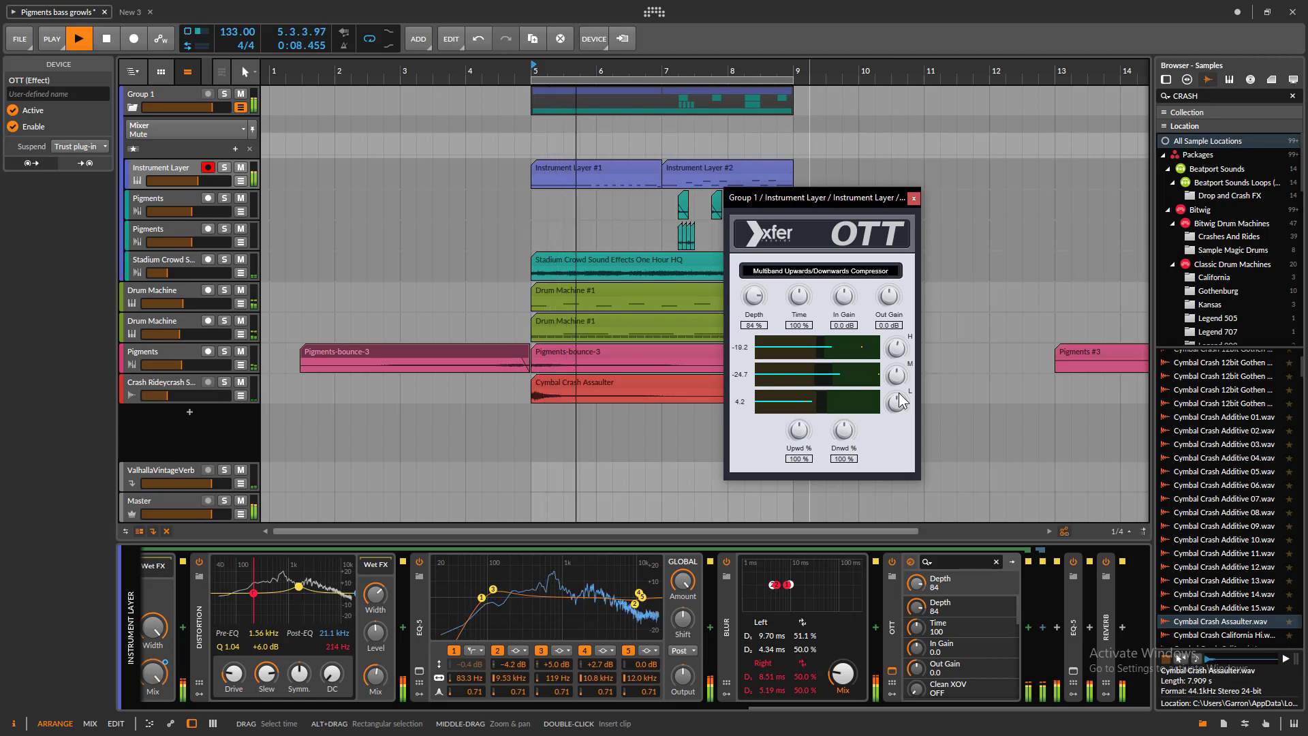
key("space")
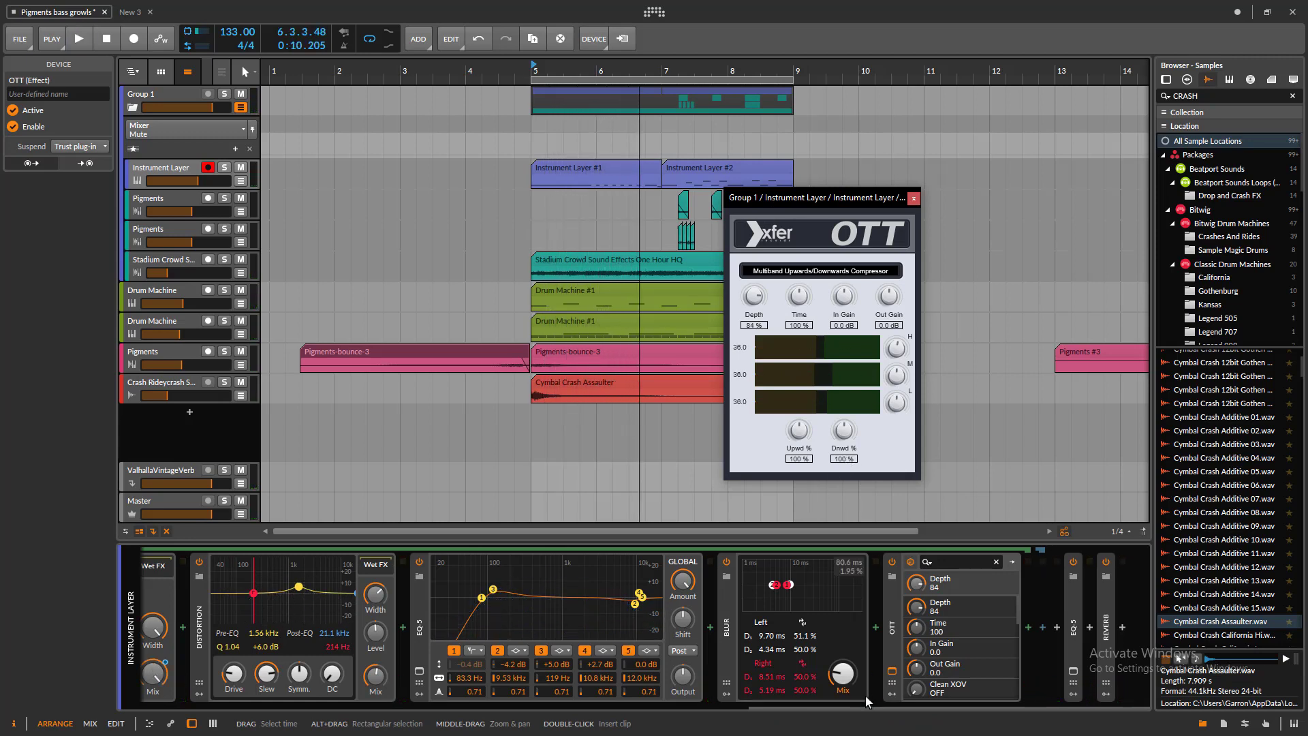
- Expand the EQ-5 after OTT, bypass and re-enable it during playback to hear its effect, and stop with it enabled
left_click_drag(856, 706, 1024, 701)
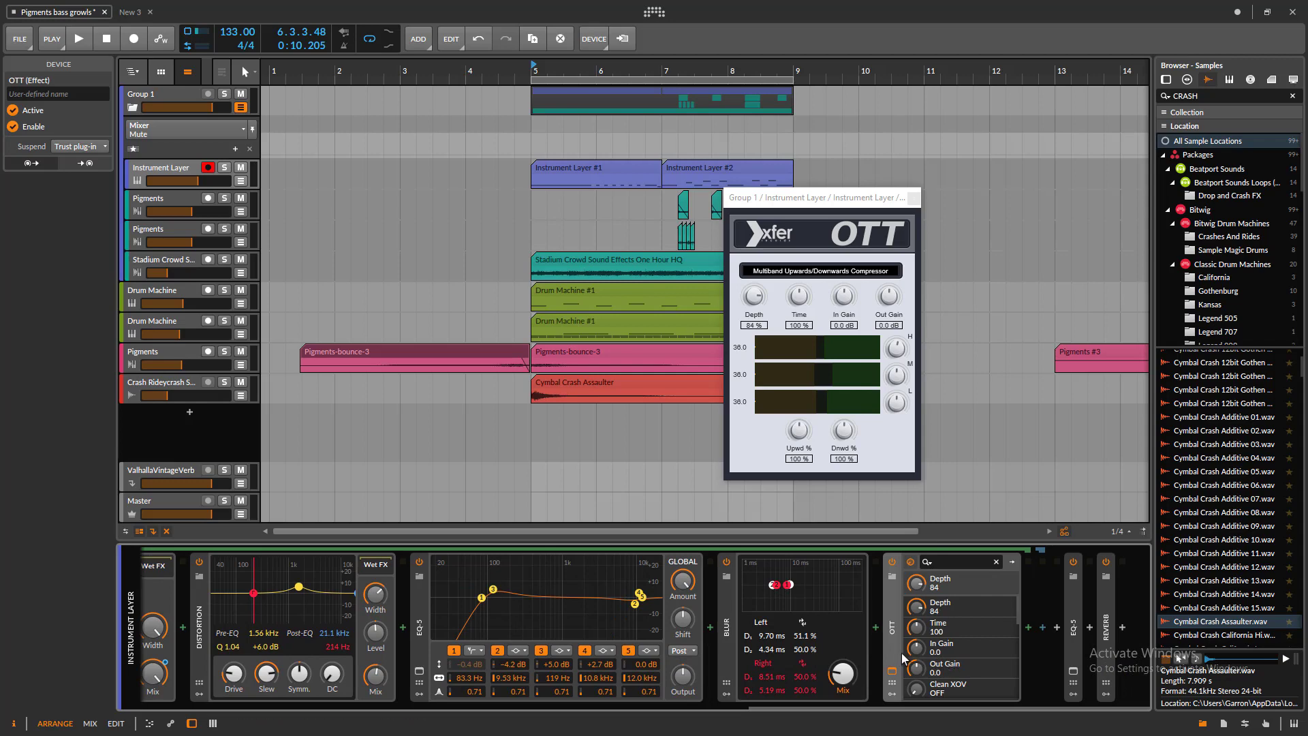
double_click(1076, 631)
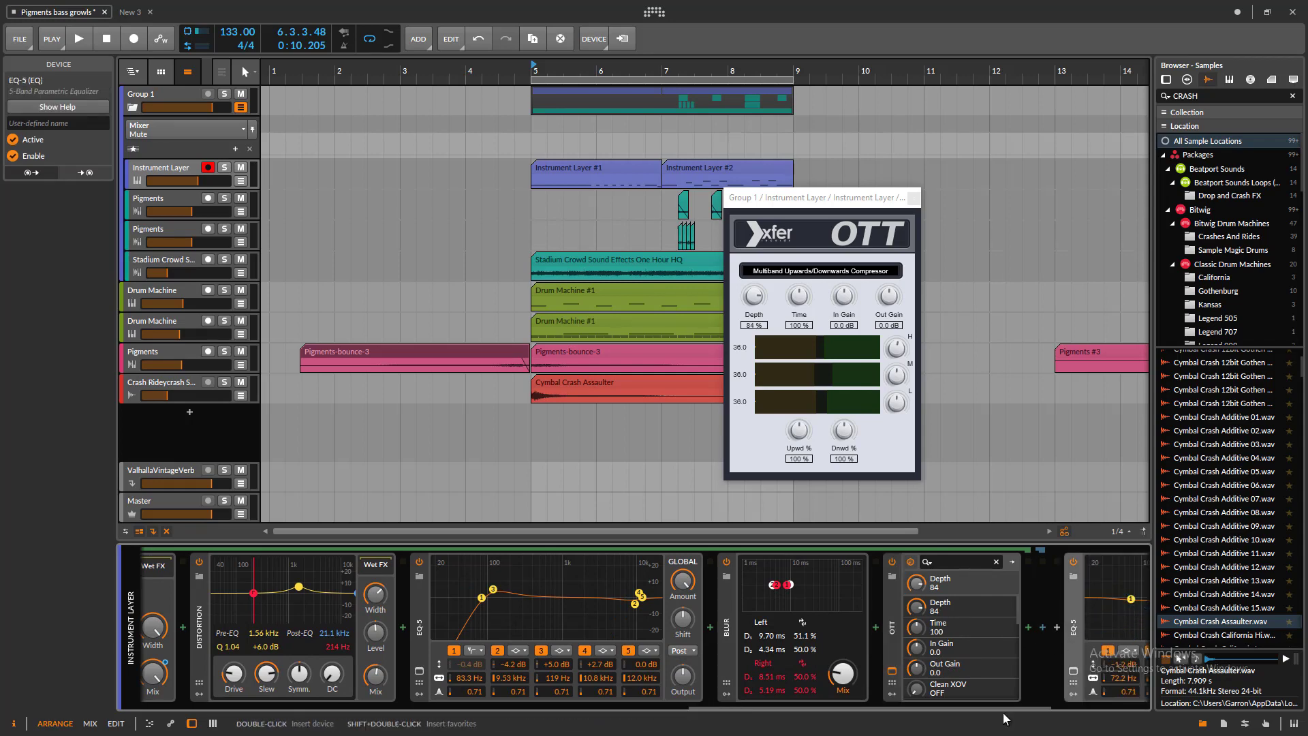
left_click_drag(929, 709, 1121, 696)
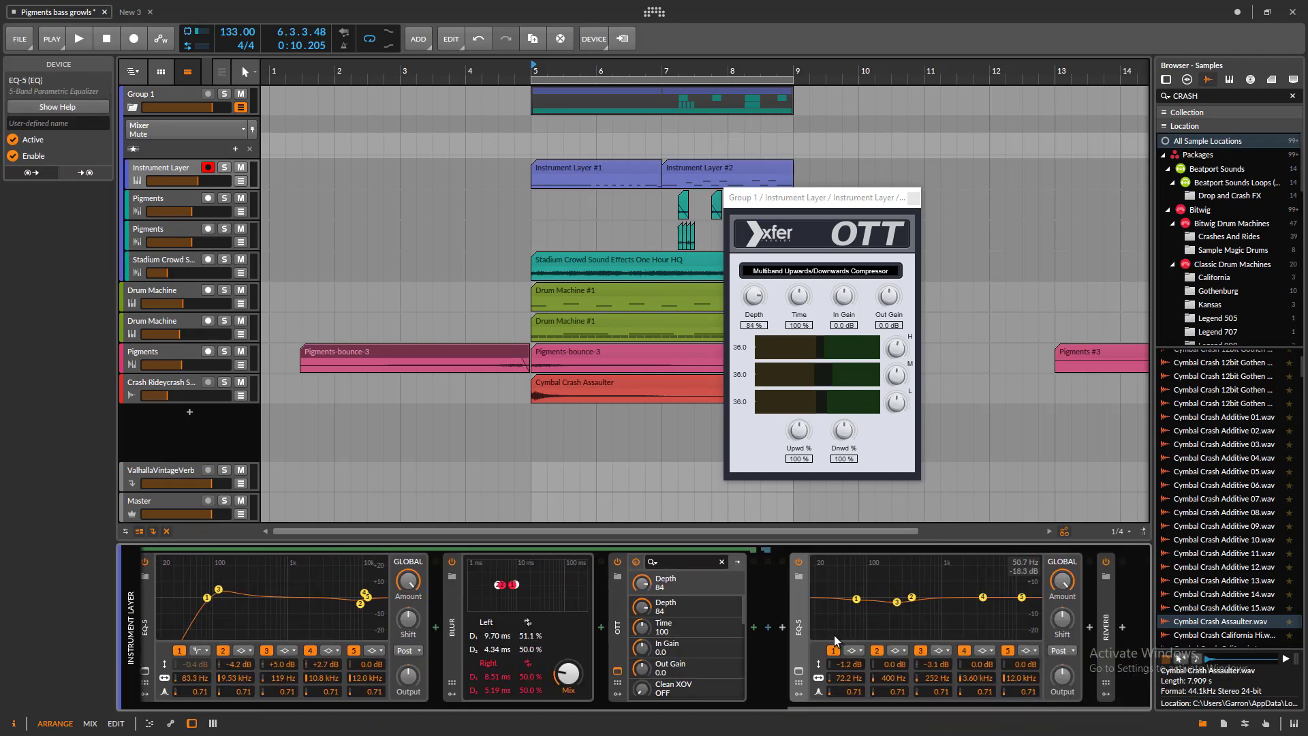
key("space")
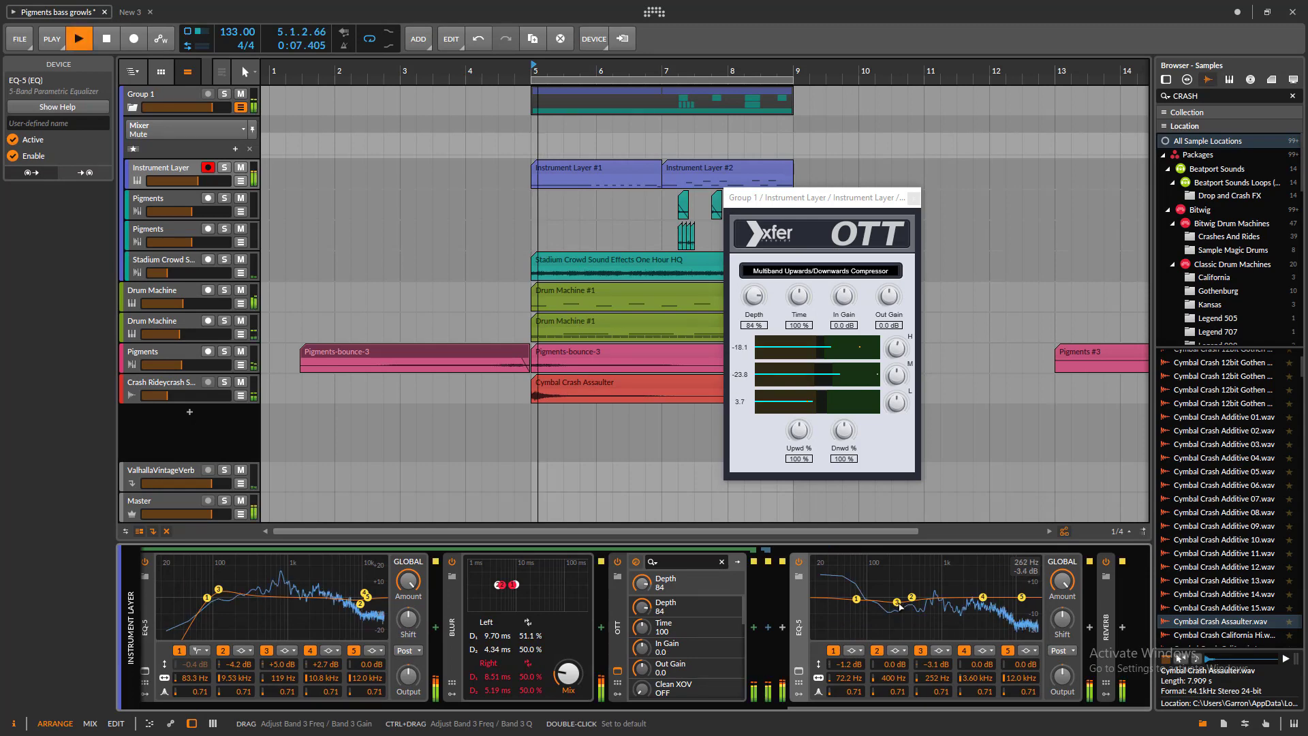
left_click(798, 562)
left_click(798, 562)
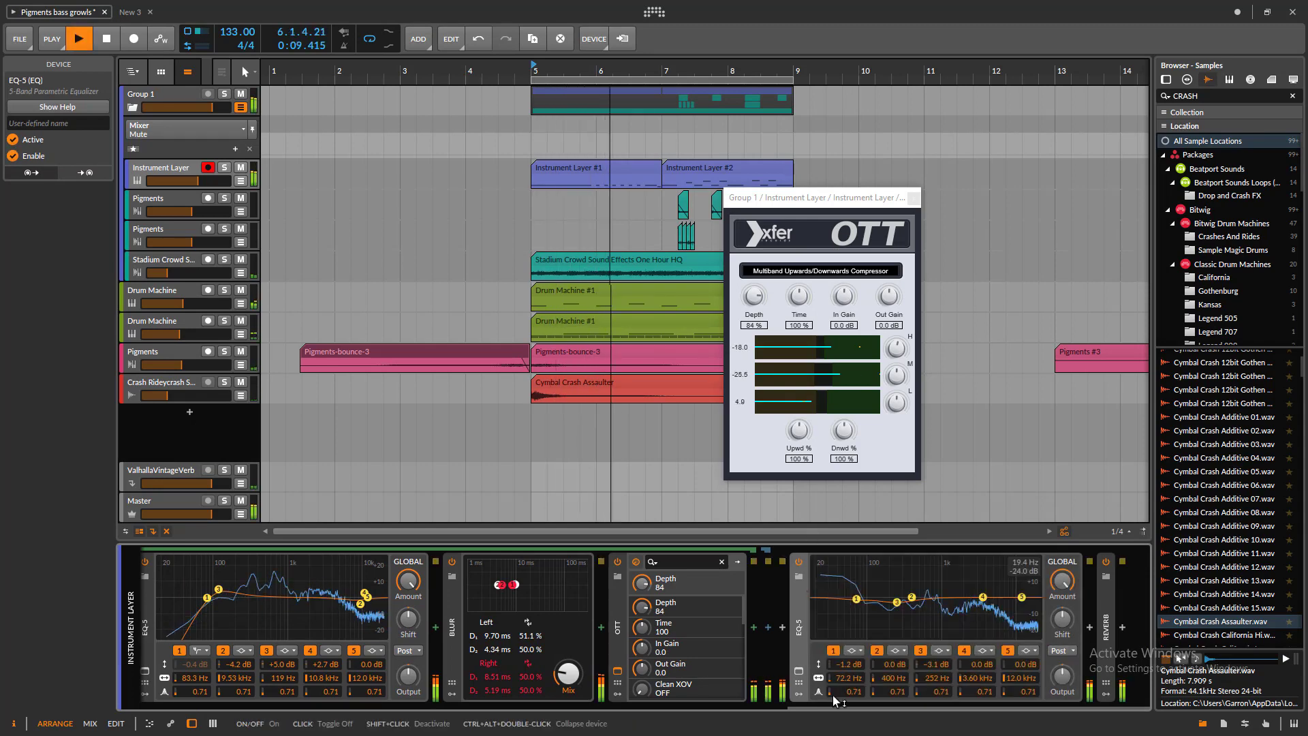
key("space")
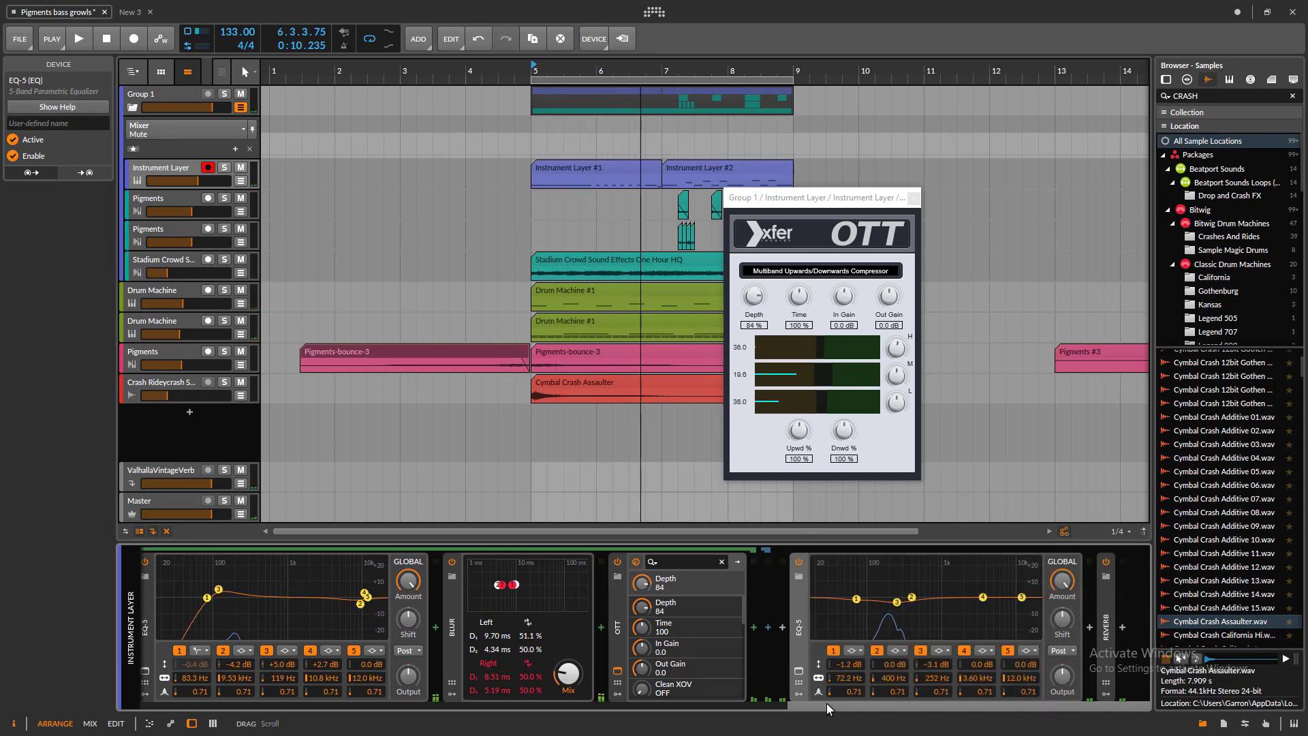
- Expand the Reverb at the end of the chain, play the section through it, and stop playback
double_click(1106, 620)
scroll(839, 712, "down", 5)
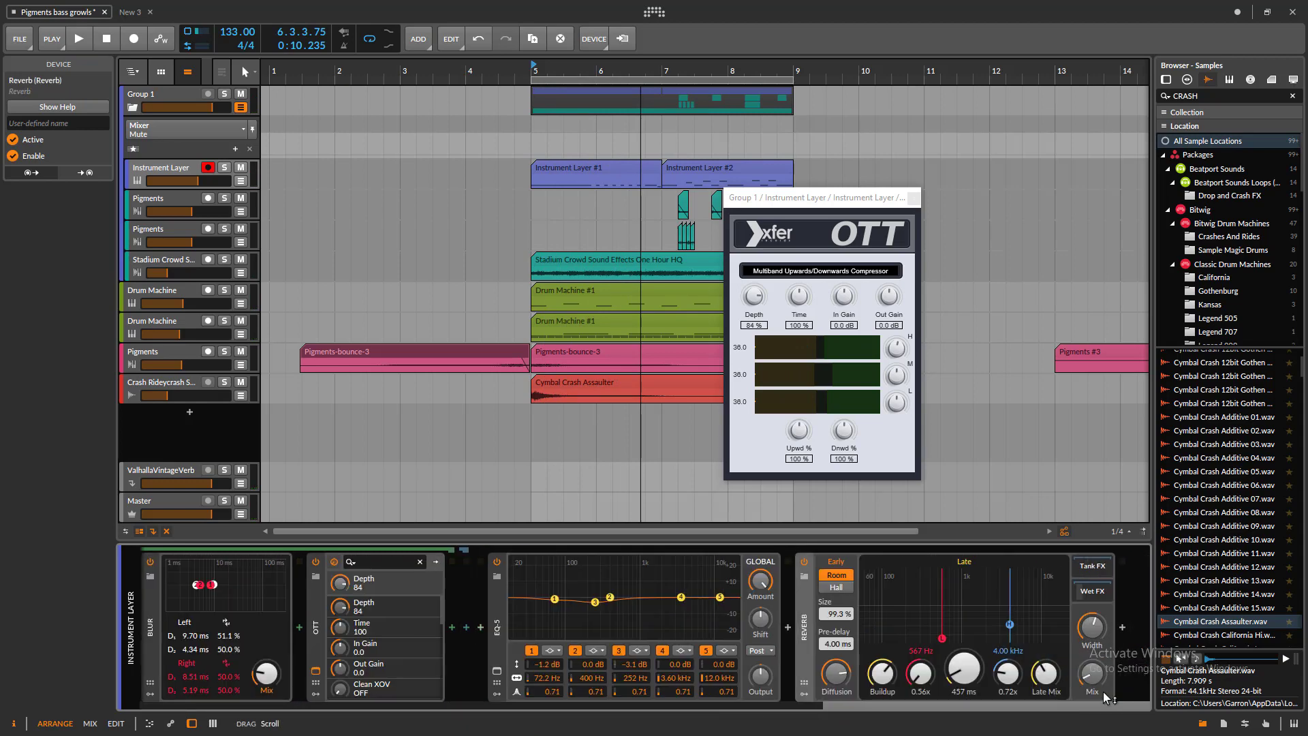
key("space")
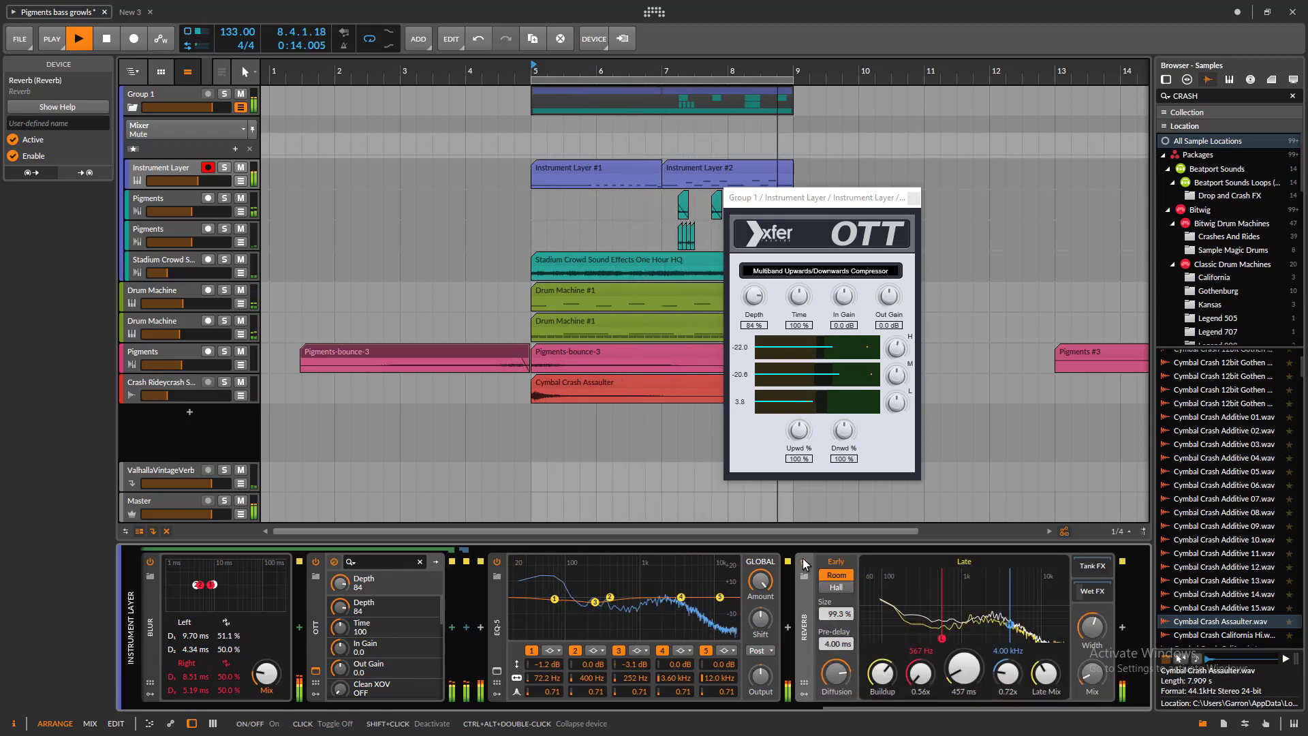
key("space")
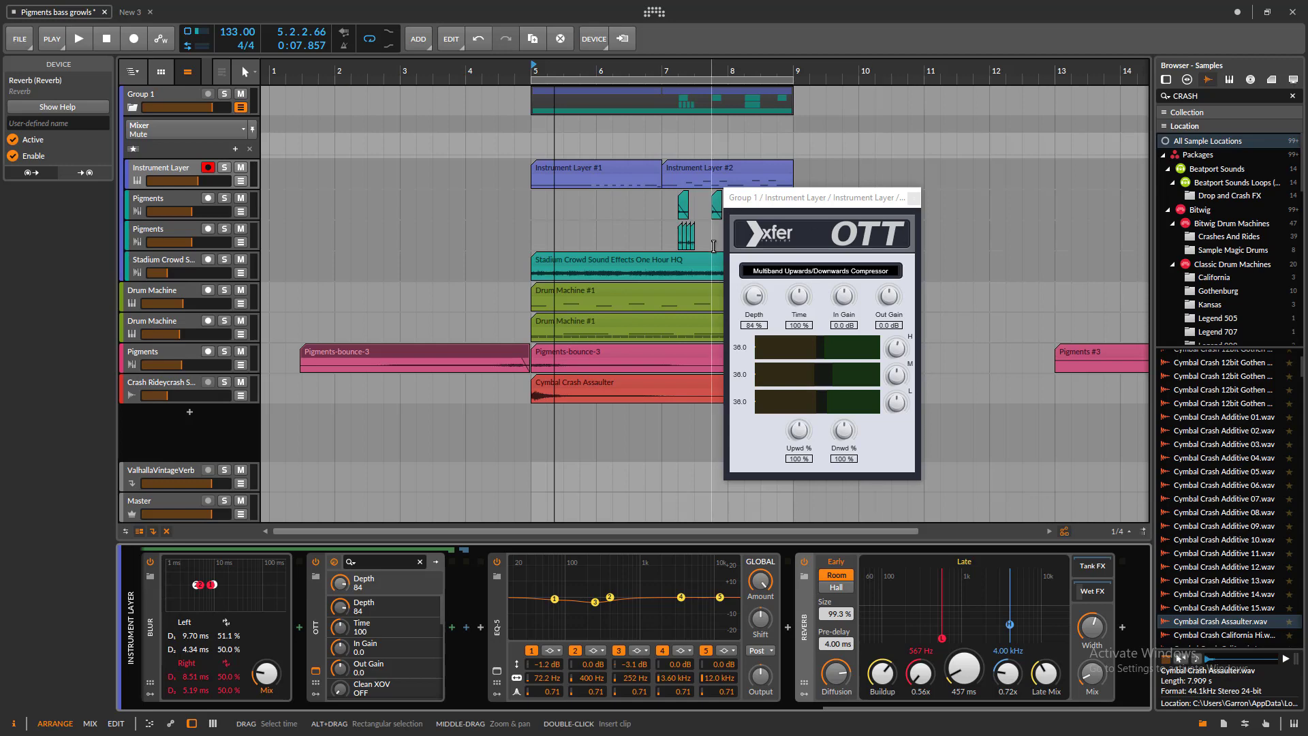
- Close the OTT plug-in window and select the second Drum Machine track
left_click(914, 197)
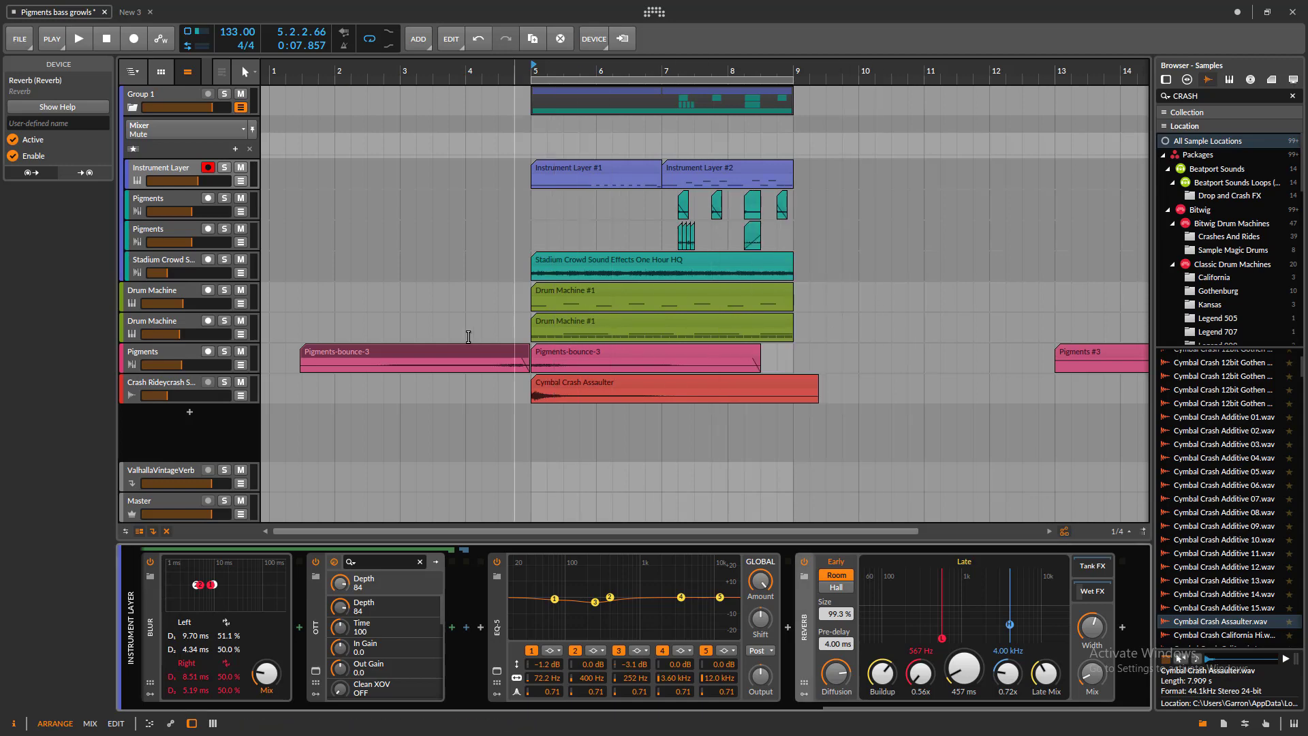
left_click(162, 321)
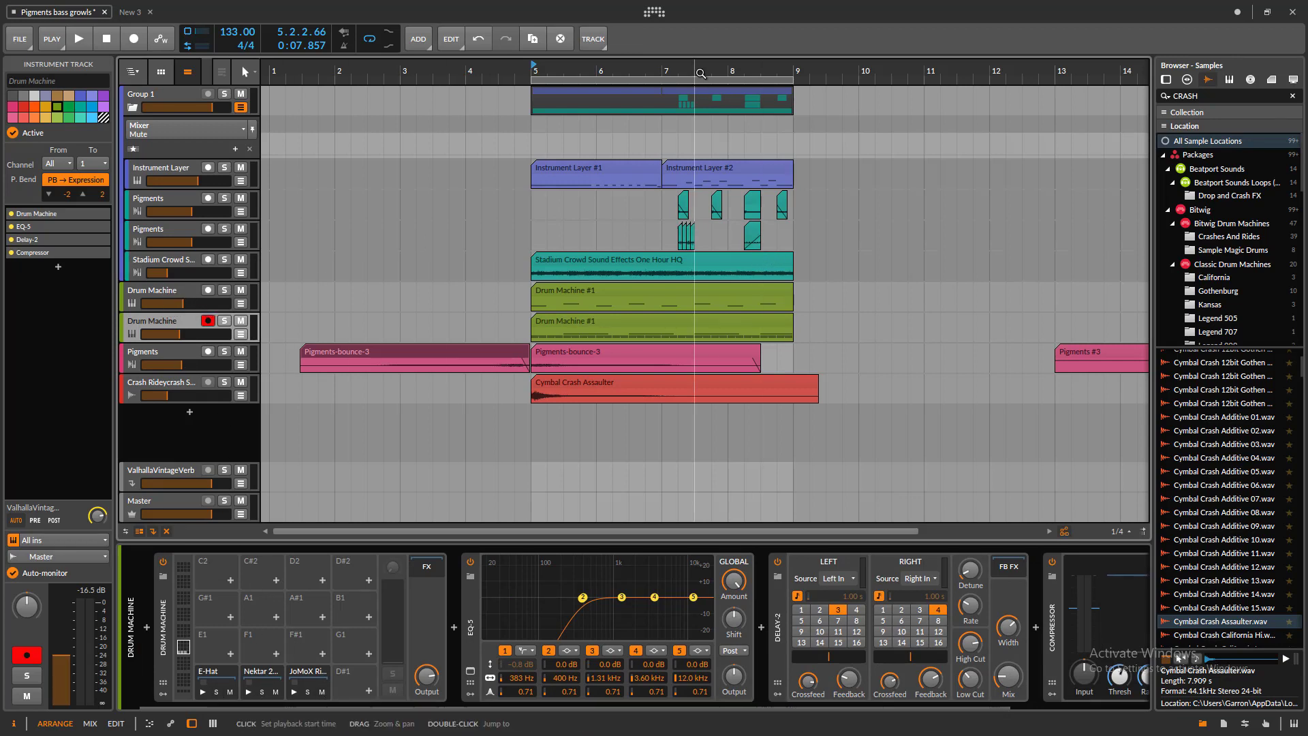
left_click_drag(701, 73, 698, 185)
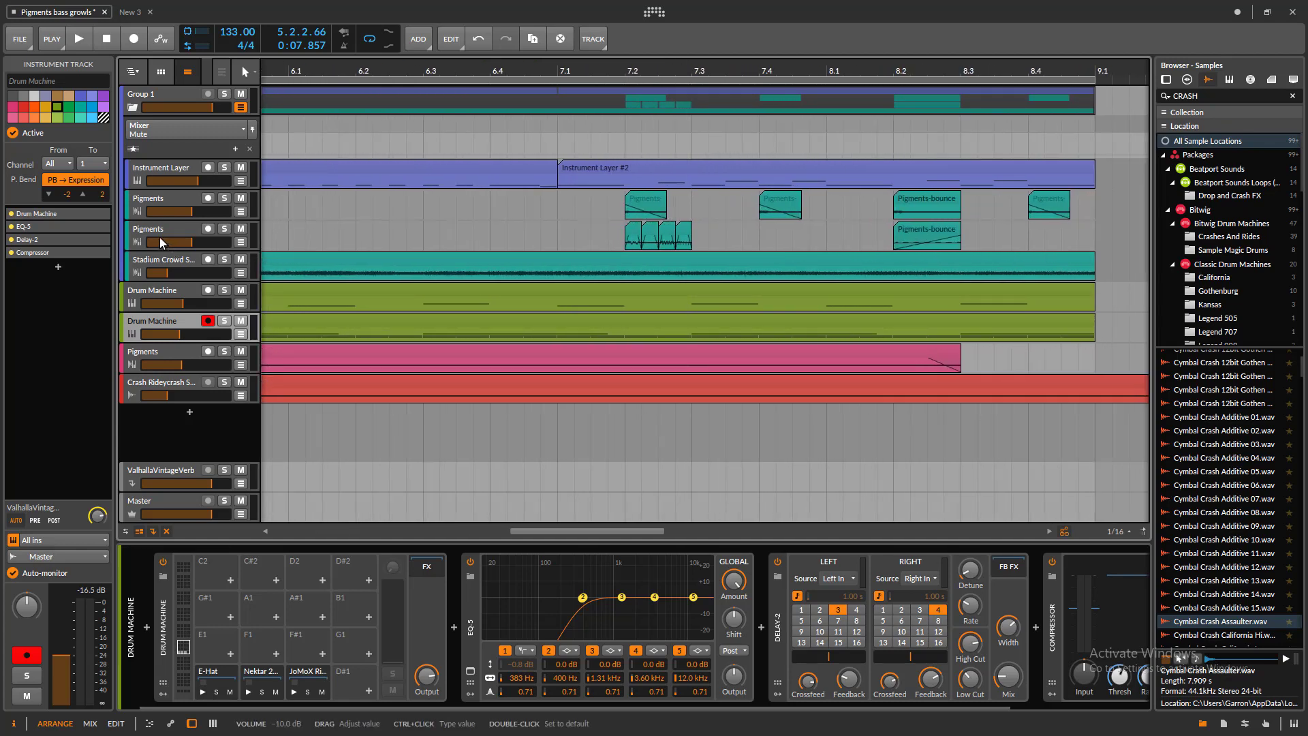
- Solo the second Pigments audio track in Group 1, play from bar 7, solo Instrument Layer as well during playback, and stop
left_click(224, 230)
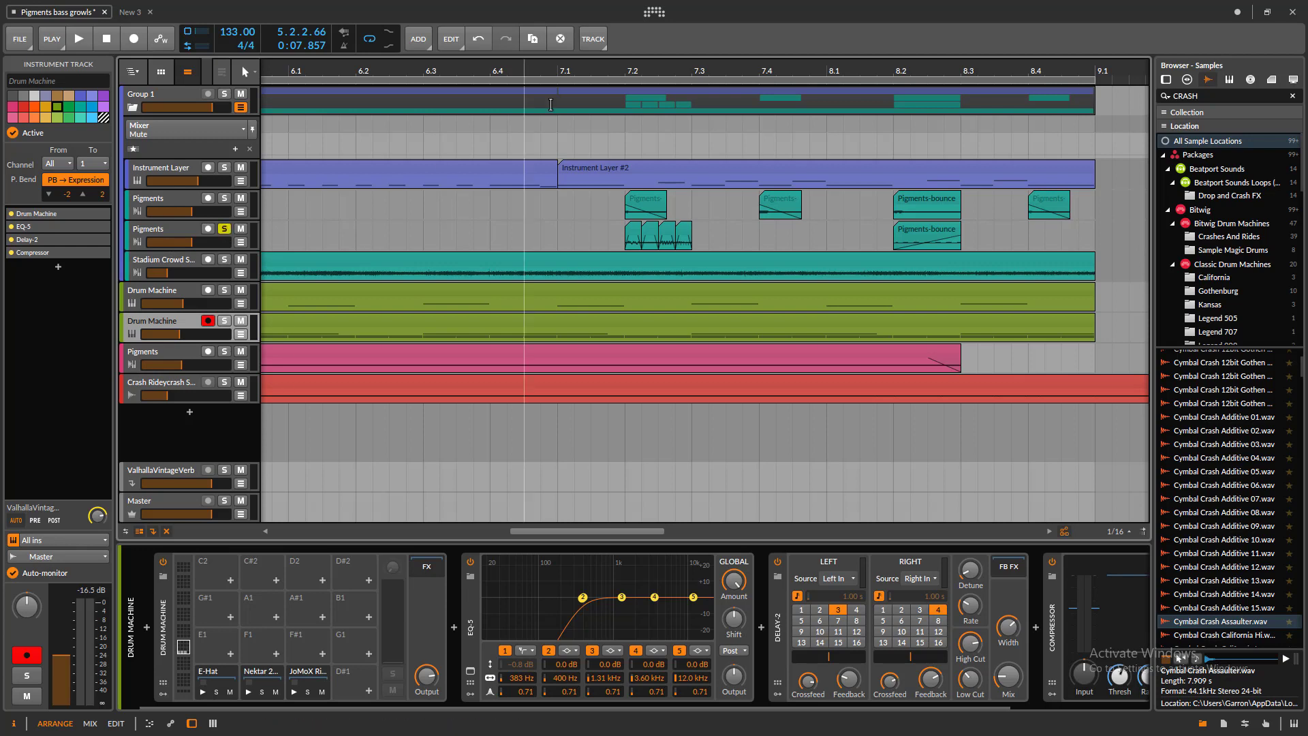
left_click(578, 71)
key("space")
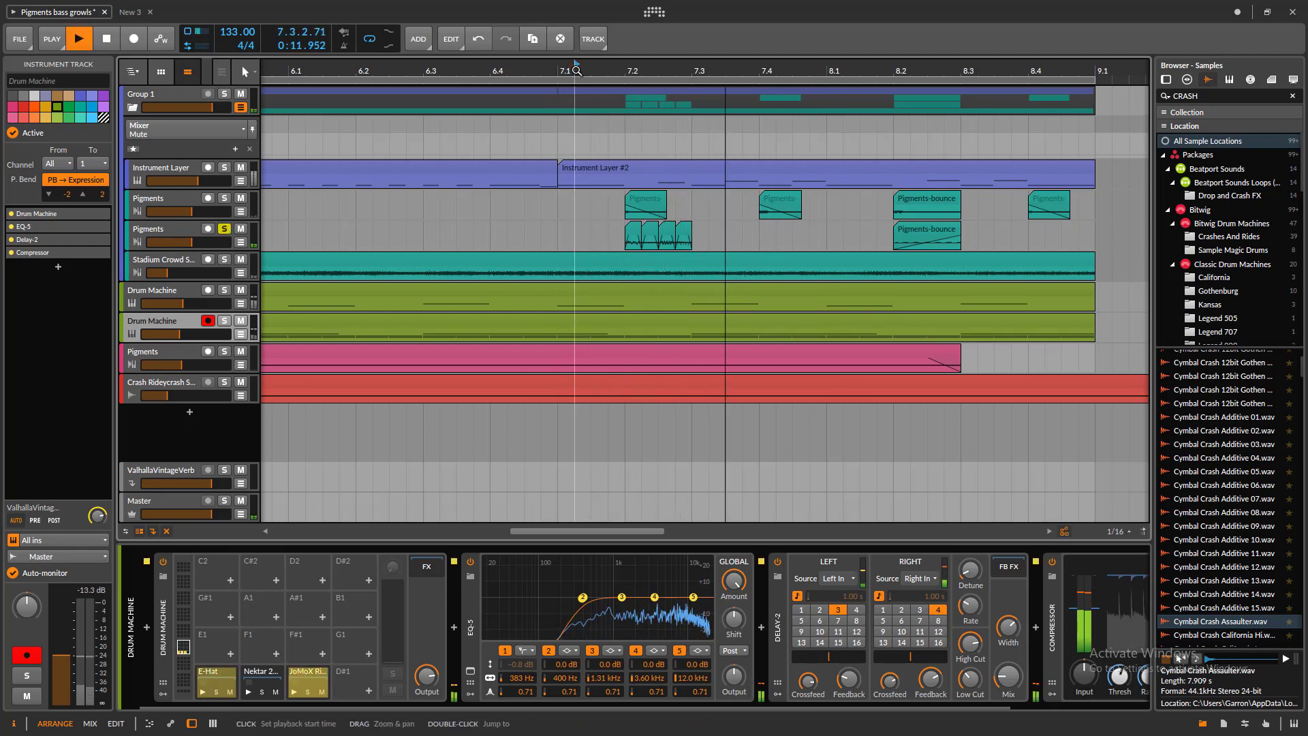
left_click(577, 71)
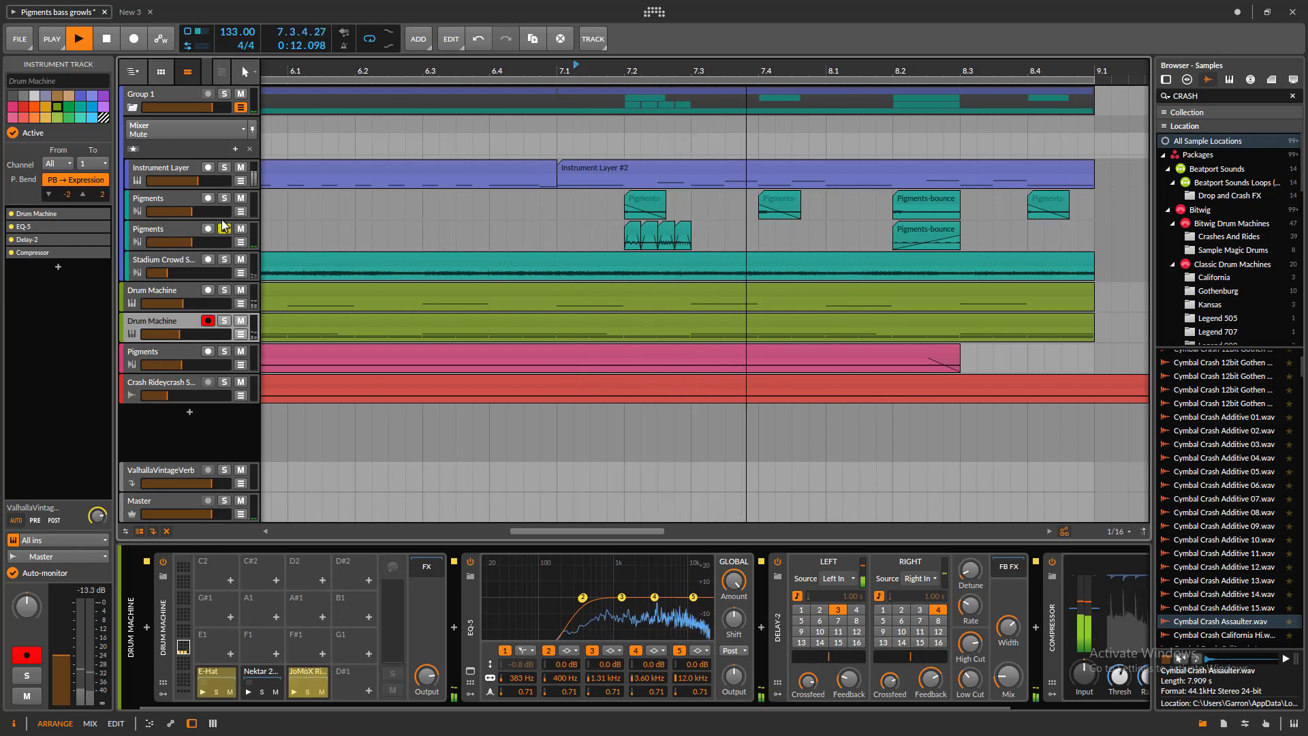
left_click(227, 168)
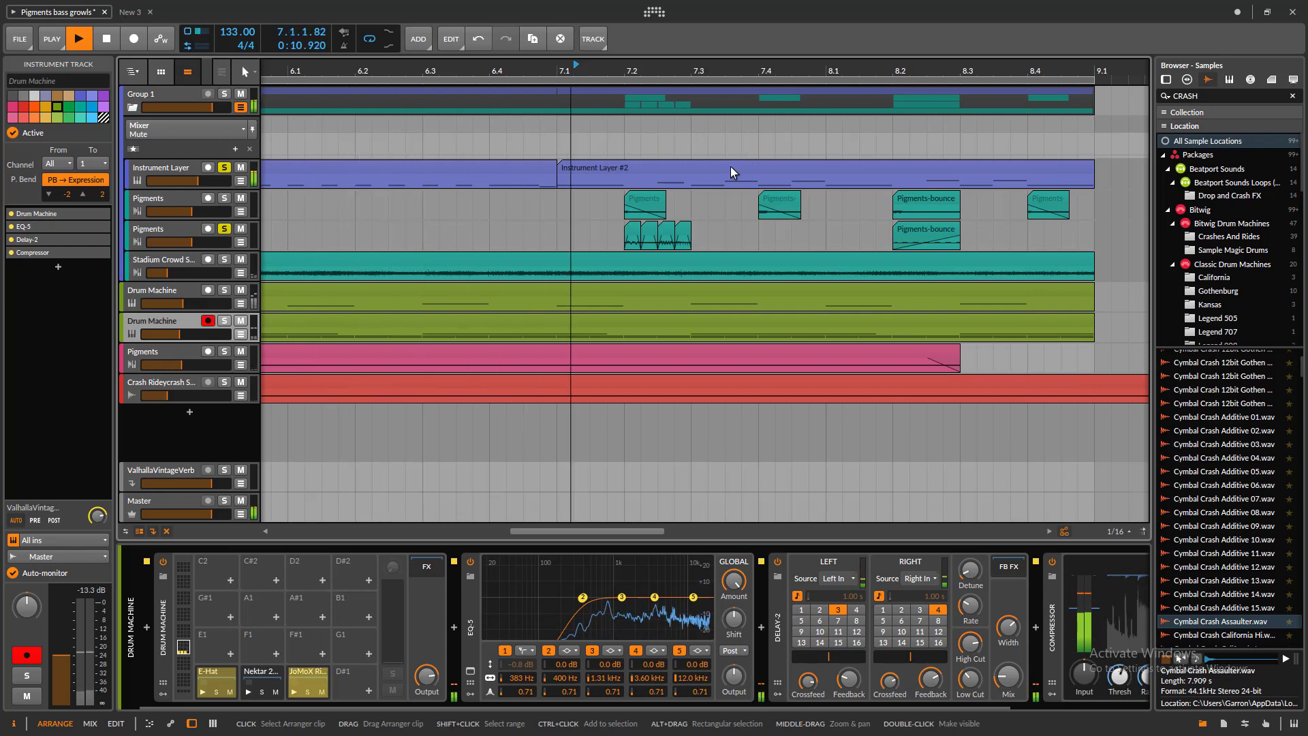
key("space")
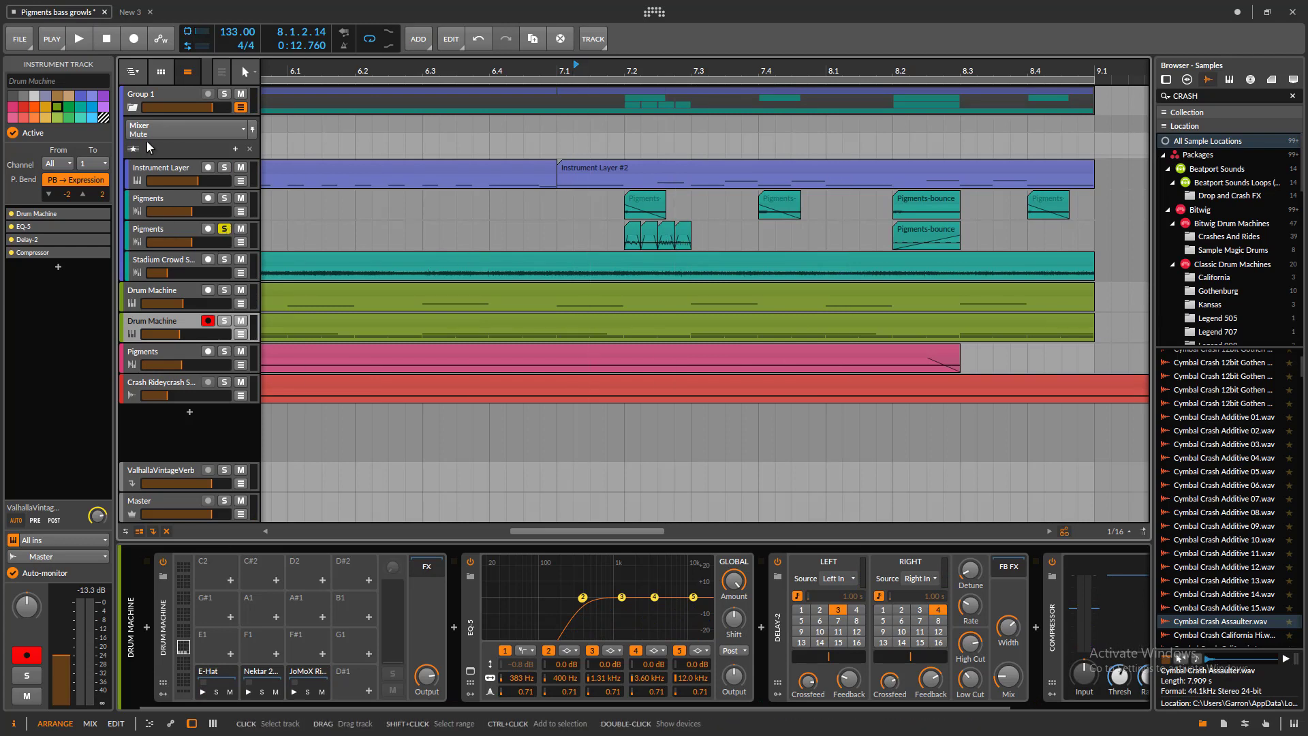
- Reset the transport to the start, search the devices for "phase", and add Phase Plant as a new track below the crash track
left_click(105, 40)
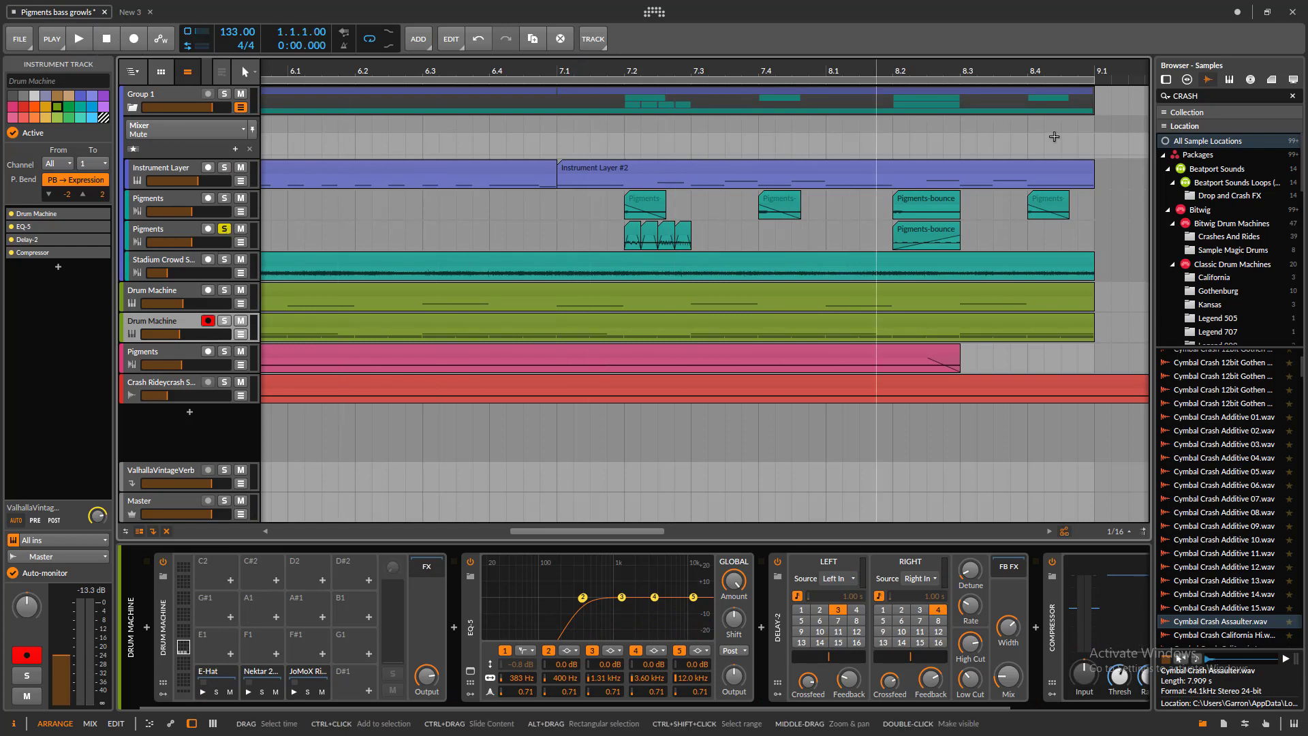
type("phas")
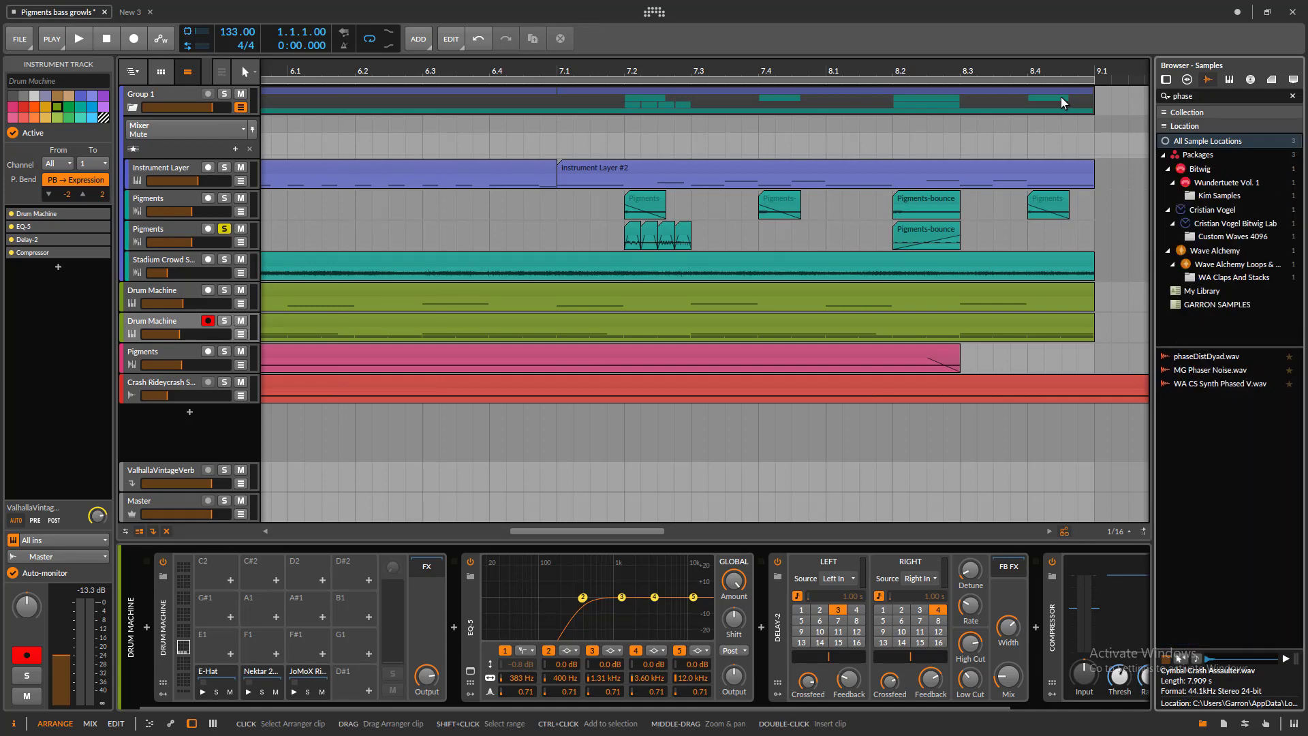
left_click(1165, 79)
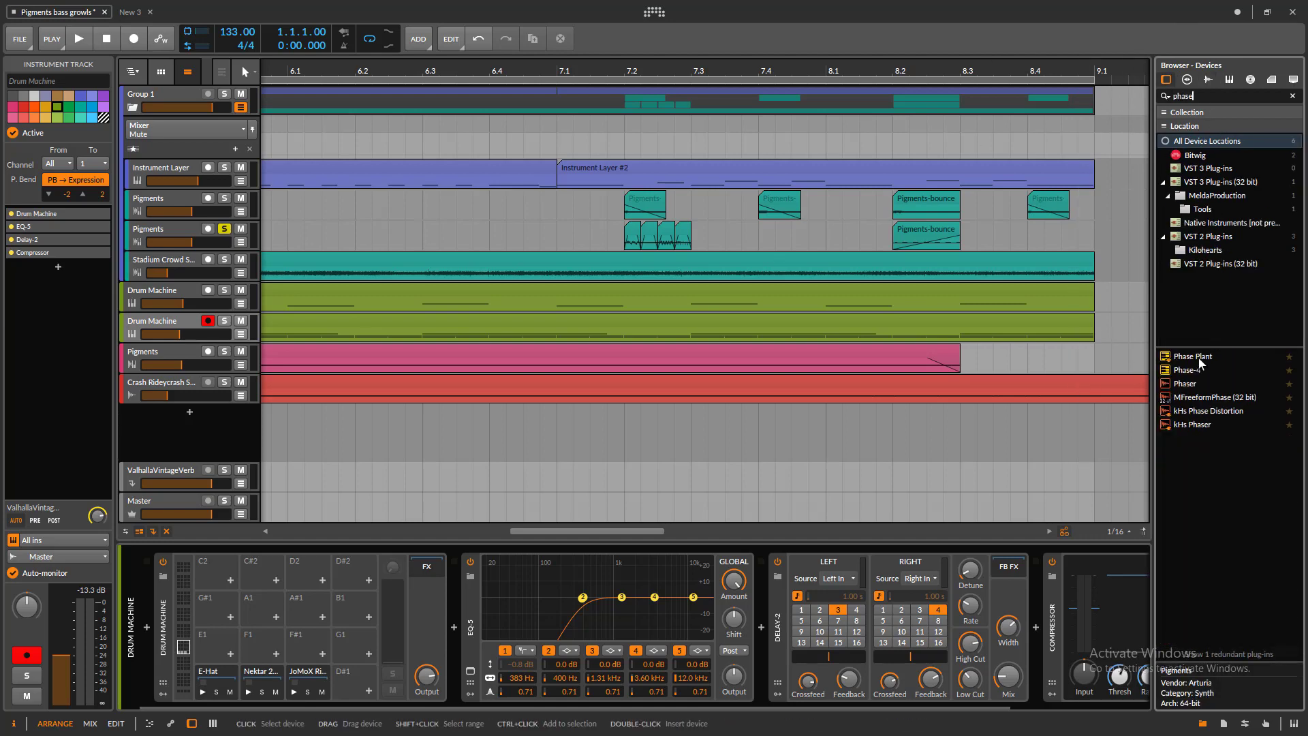
left_click_drag(1200, 363, 615, 485)
left_click_drag(208, 446, 214, 420)
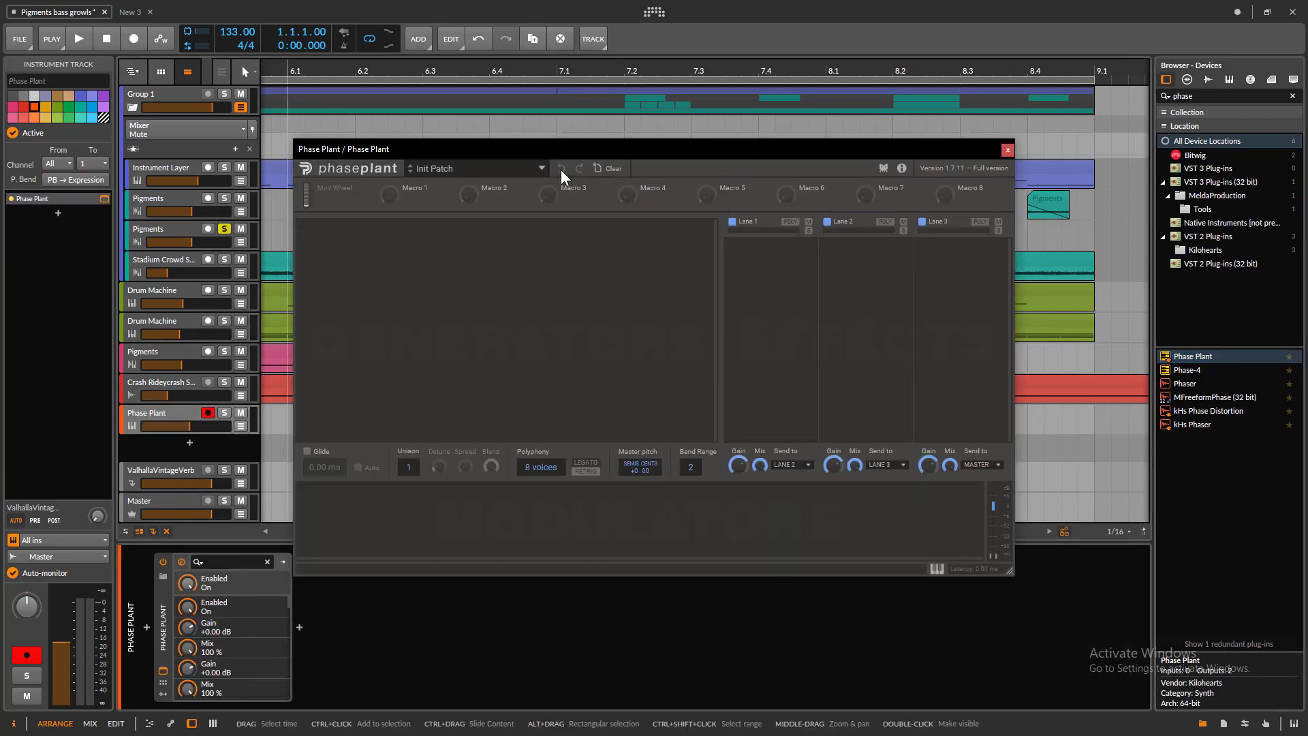
- Move the Phase Plant window off the tracks, unsolo the second Pigments track, and solo the Phase Plant track
left_click_drag(419, 155, 1001, 234)
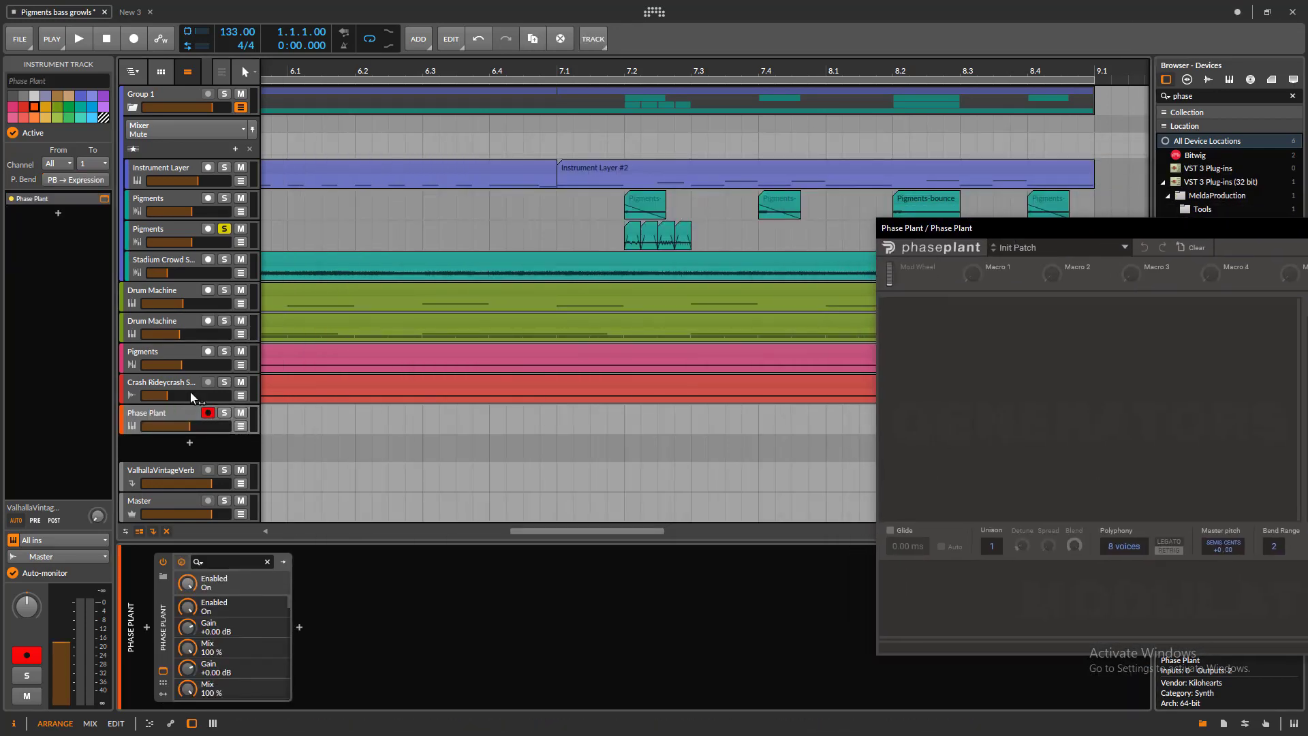
left_click(225, 229)
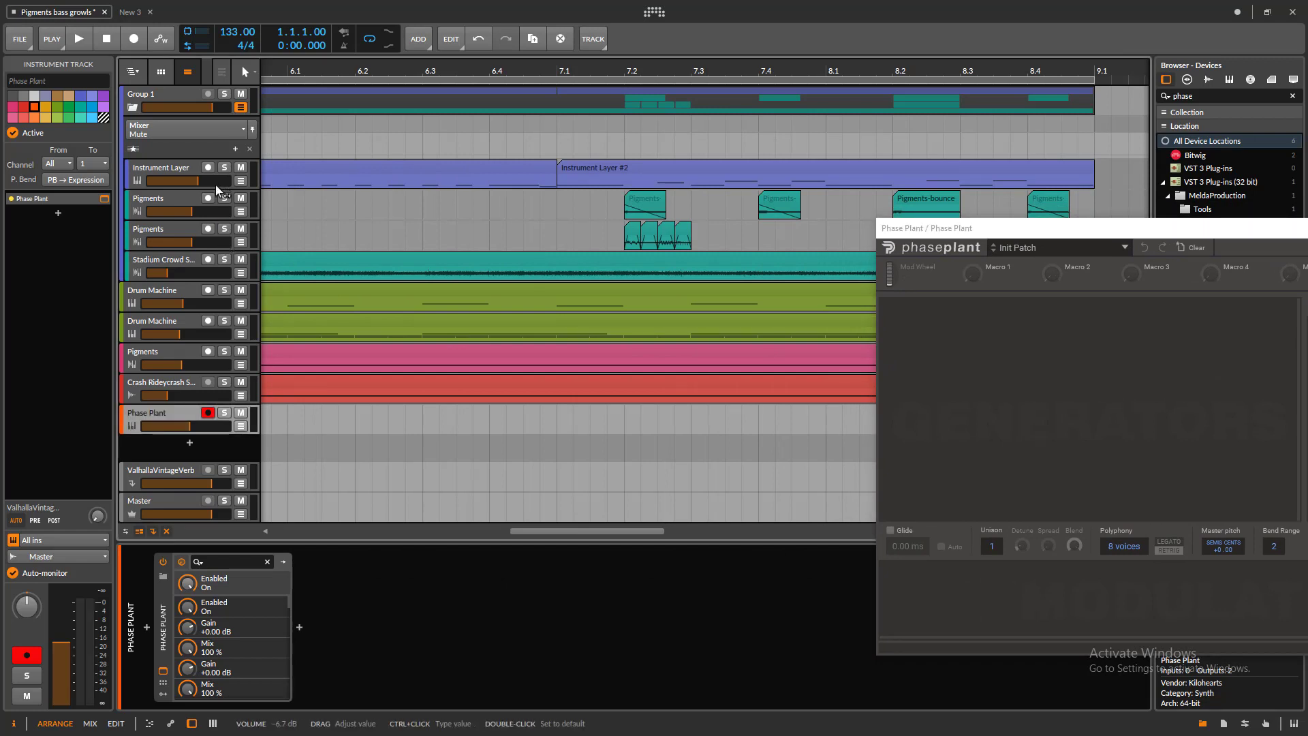
left_click(224, 413)
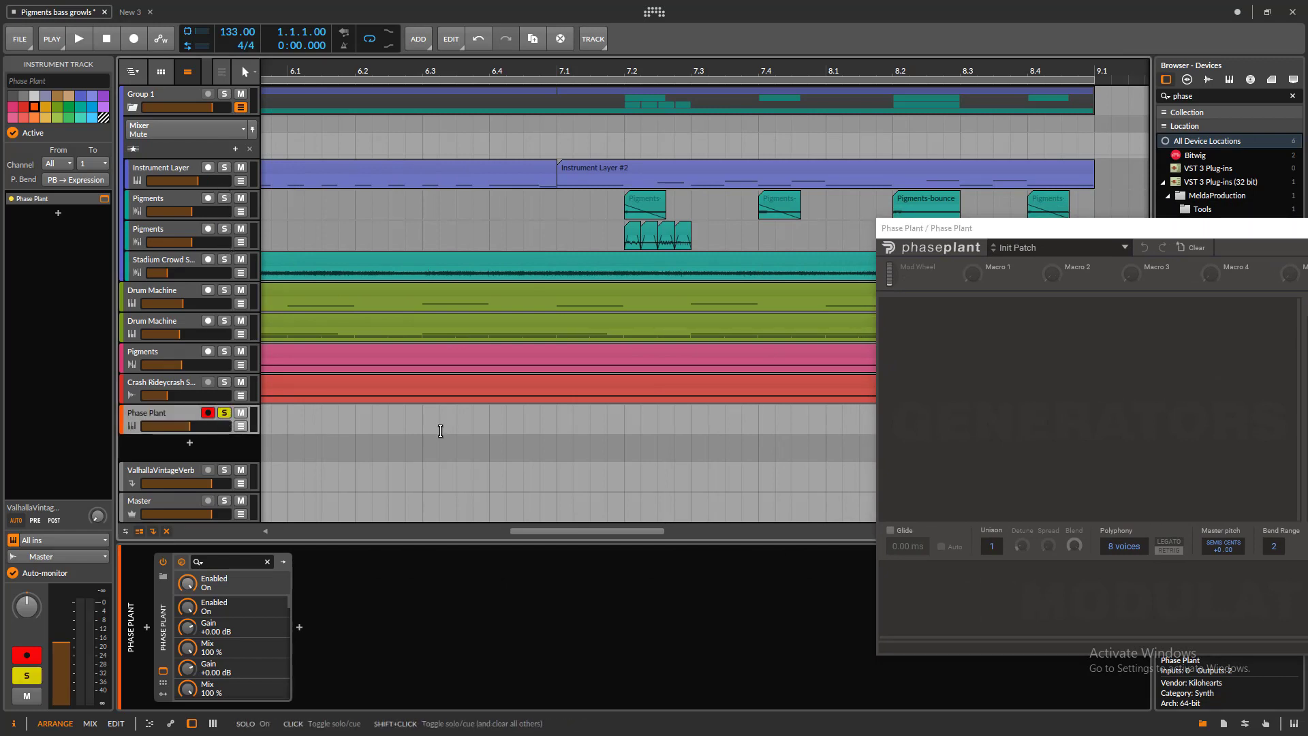
- Create a one-bar clip at bar 6 on the Phase Plant track with a one-beat F#3 note at its start
double_click(485, 414)
double_click(378, 415)
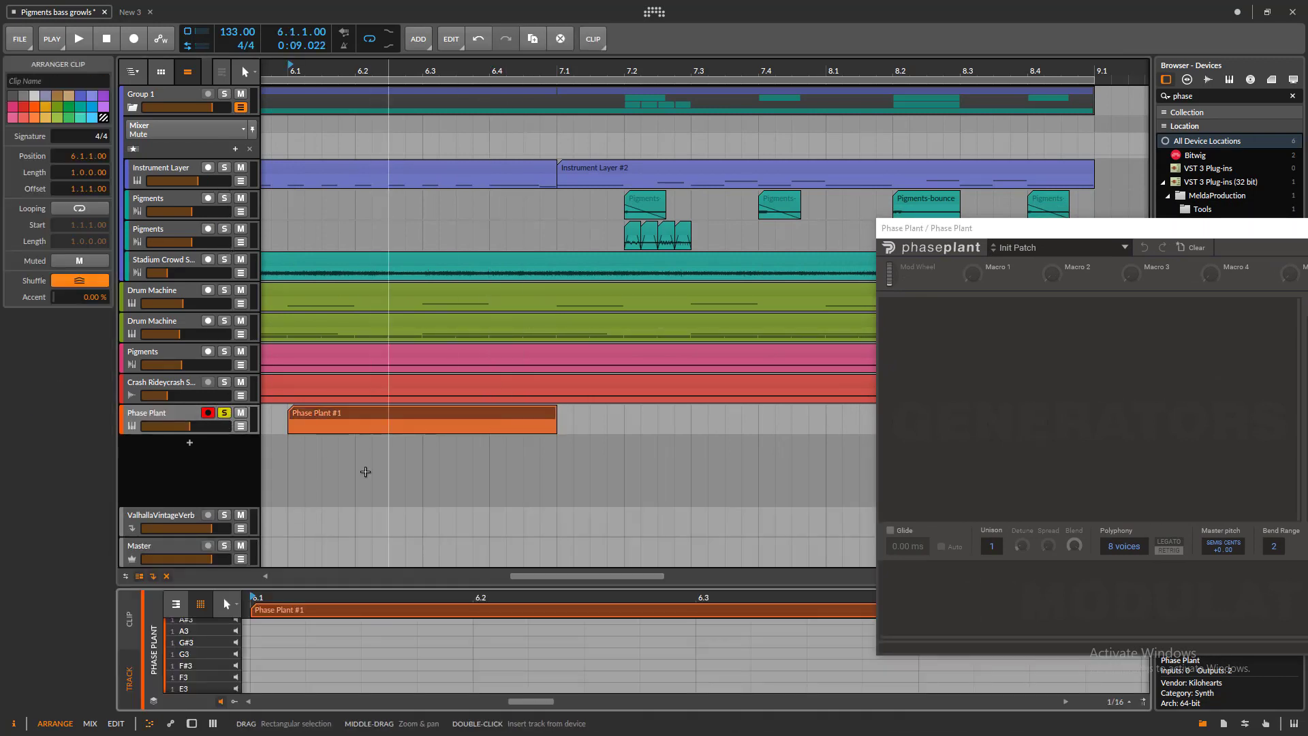
double_click(264, 665)
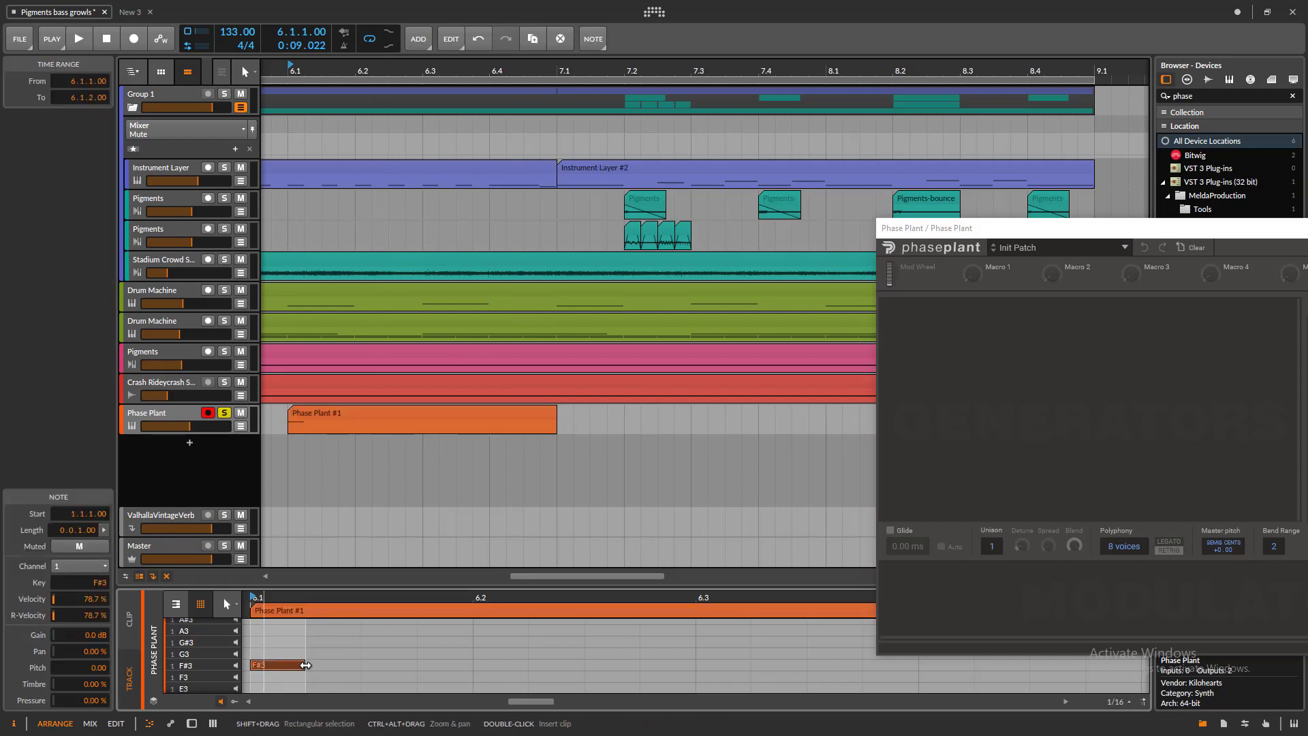
left_click_drag(305, 665, 470, 654)
key("space")
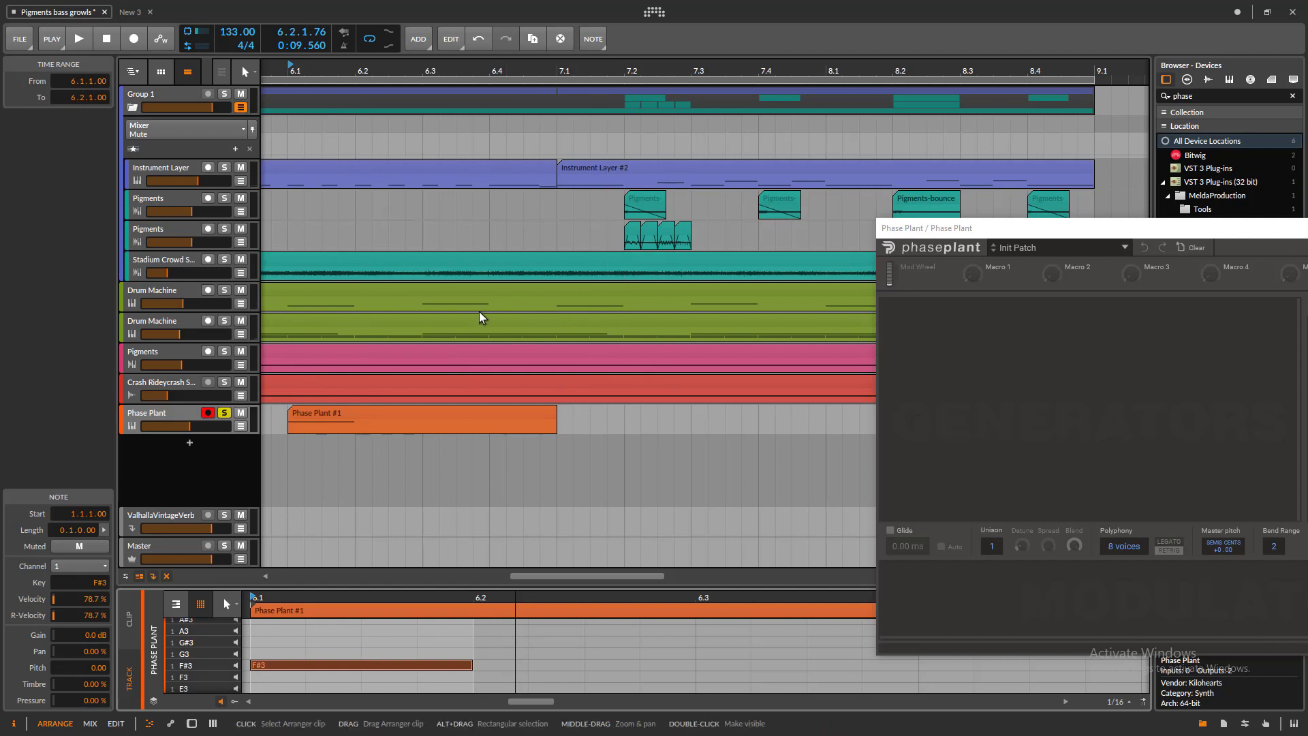
- Shorten the Phase Plant clip to one beat and set a two-beat loop region starting at bar 6
left_click_drag(671, 584, 650, 527)
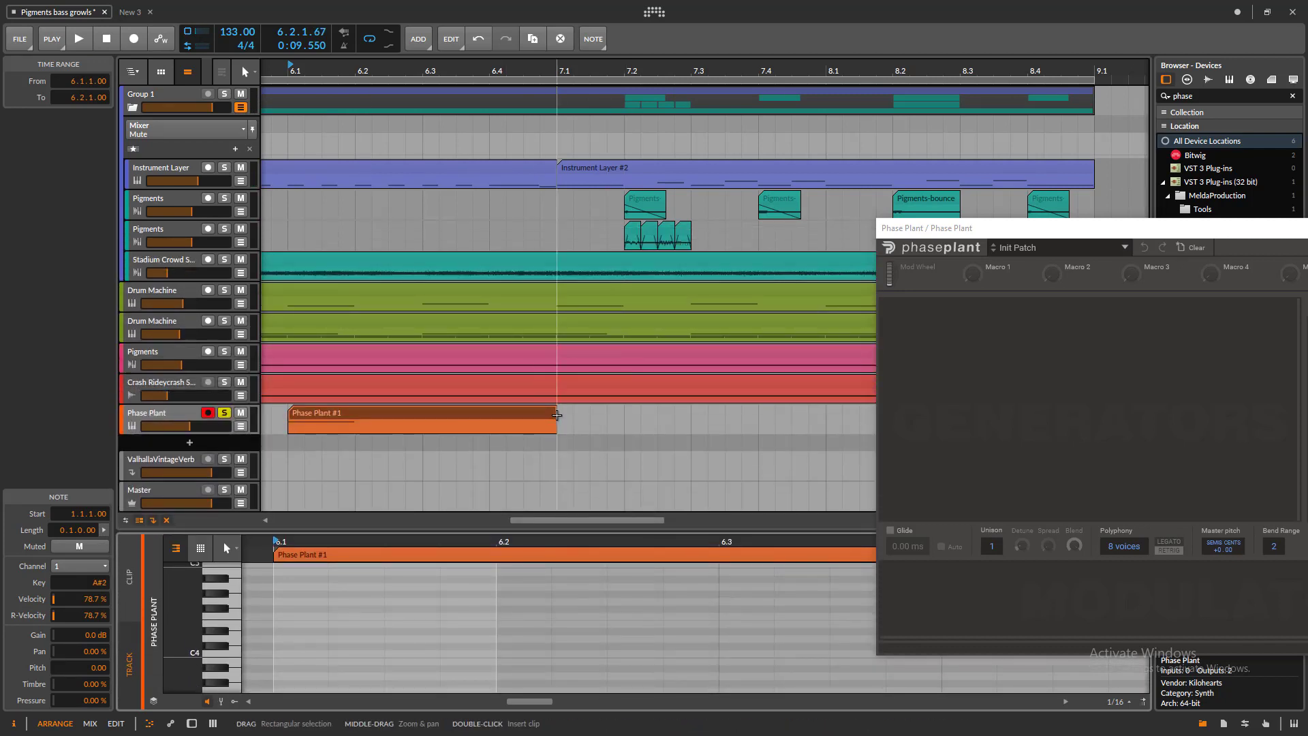
left_click_drag(555, 419, 353, 423)
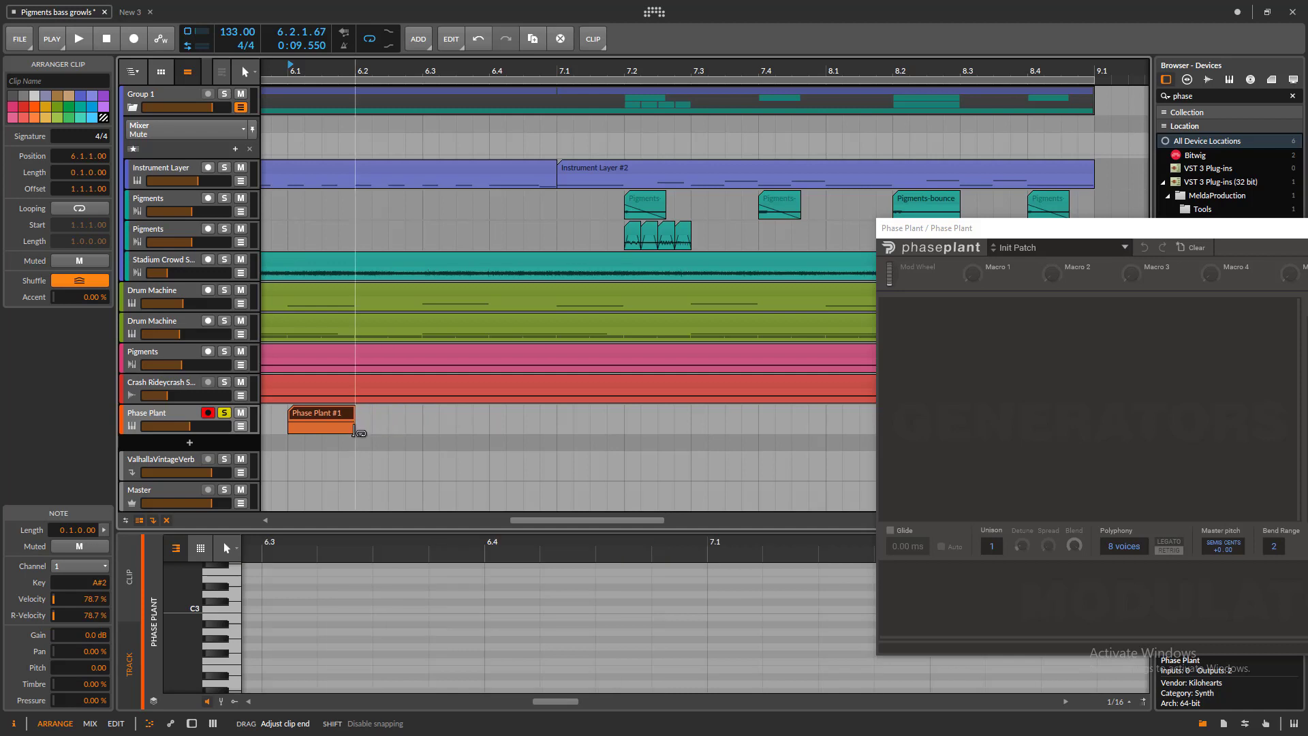
mouse_move(430, 69)
left_mouse_down()
mouse_move(361, 75)
mouse_move(445, 79)
left_mouse_up()
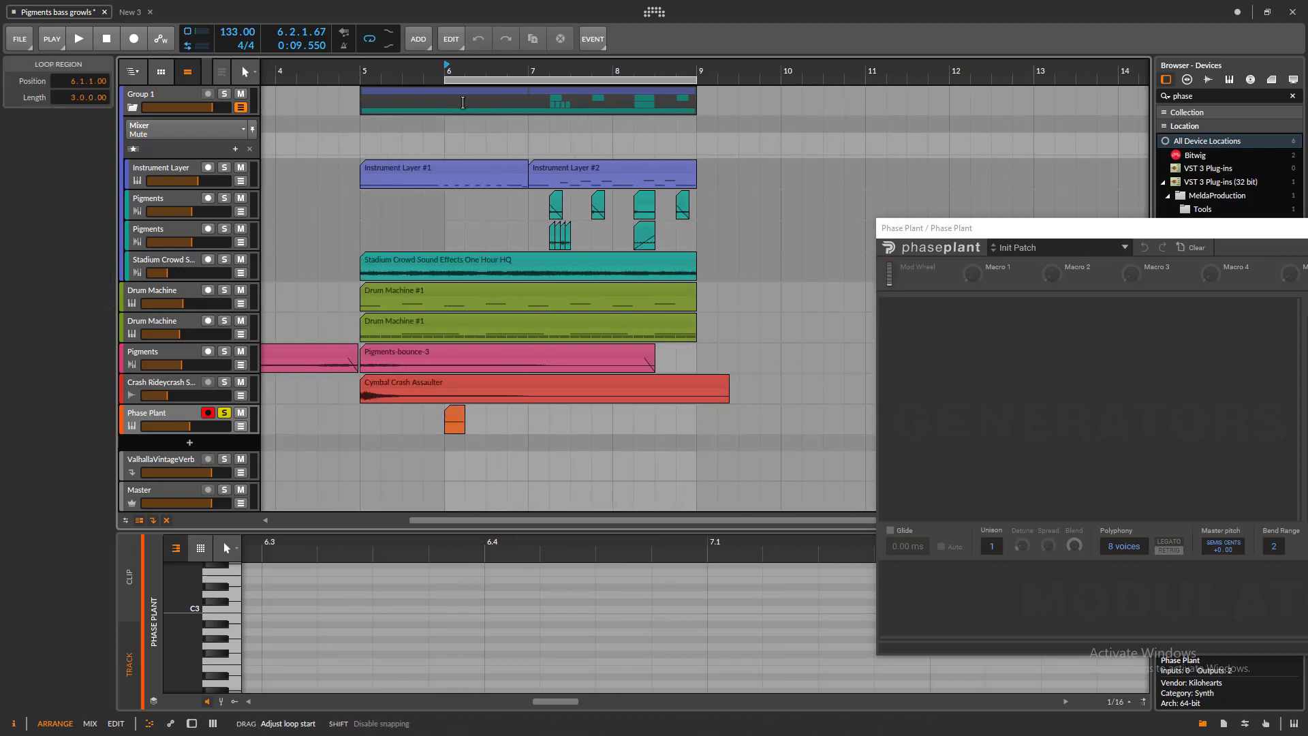
left_click_drag(696, 80, 486, 79)
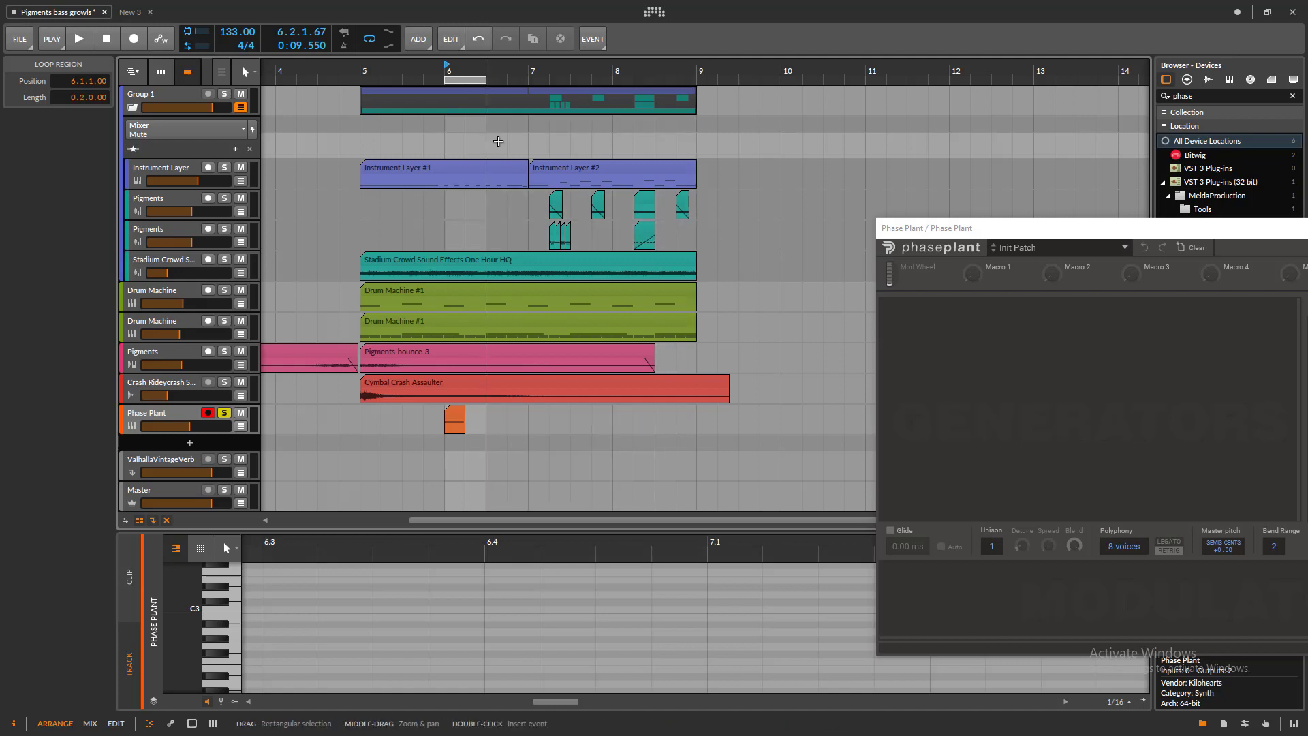
left_click_drag(1049, 228, 721, 157)
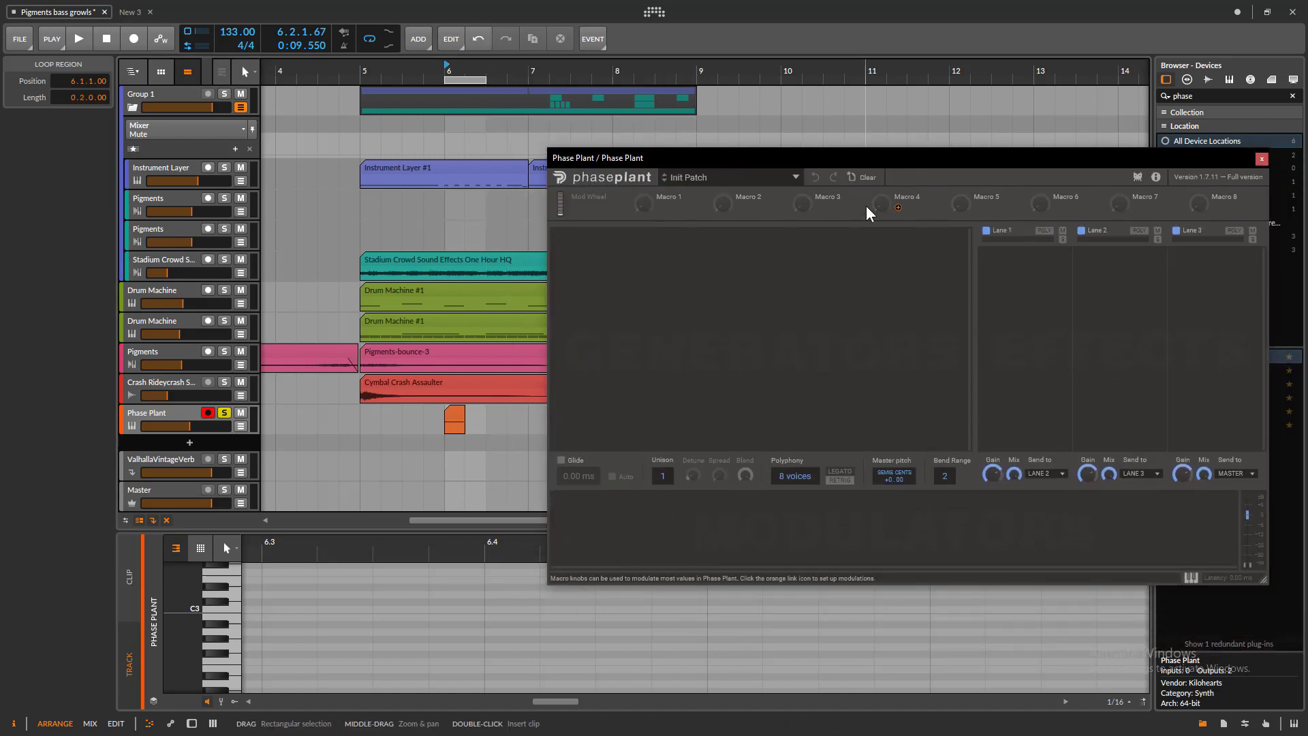
- Browse Phase Plant's Bass Classic factory presets, audition Fat Octafiltron, and load Generic Vintage Moogy
left_click(728, 179)
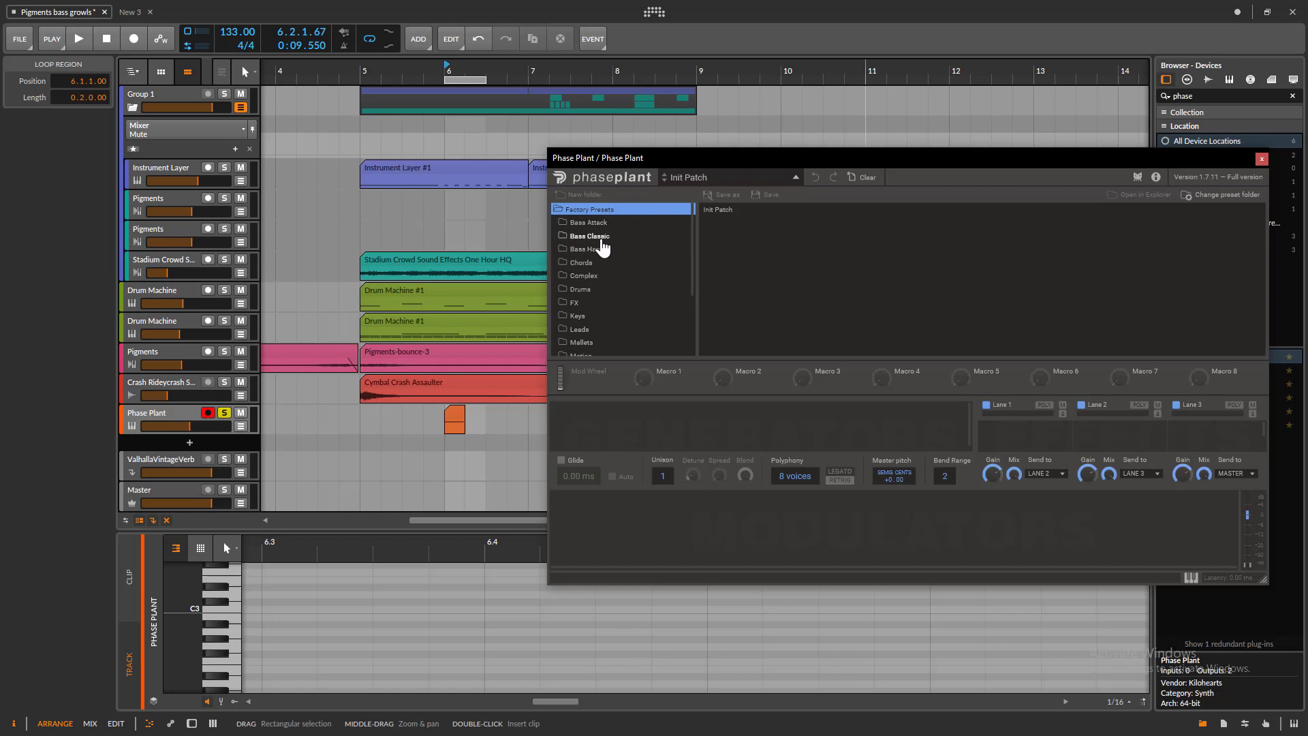
left_click(602, 238)
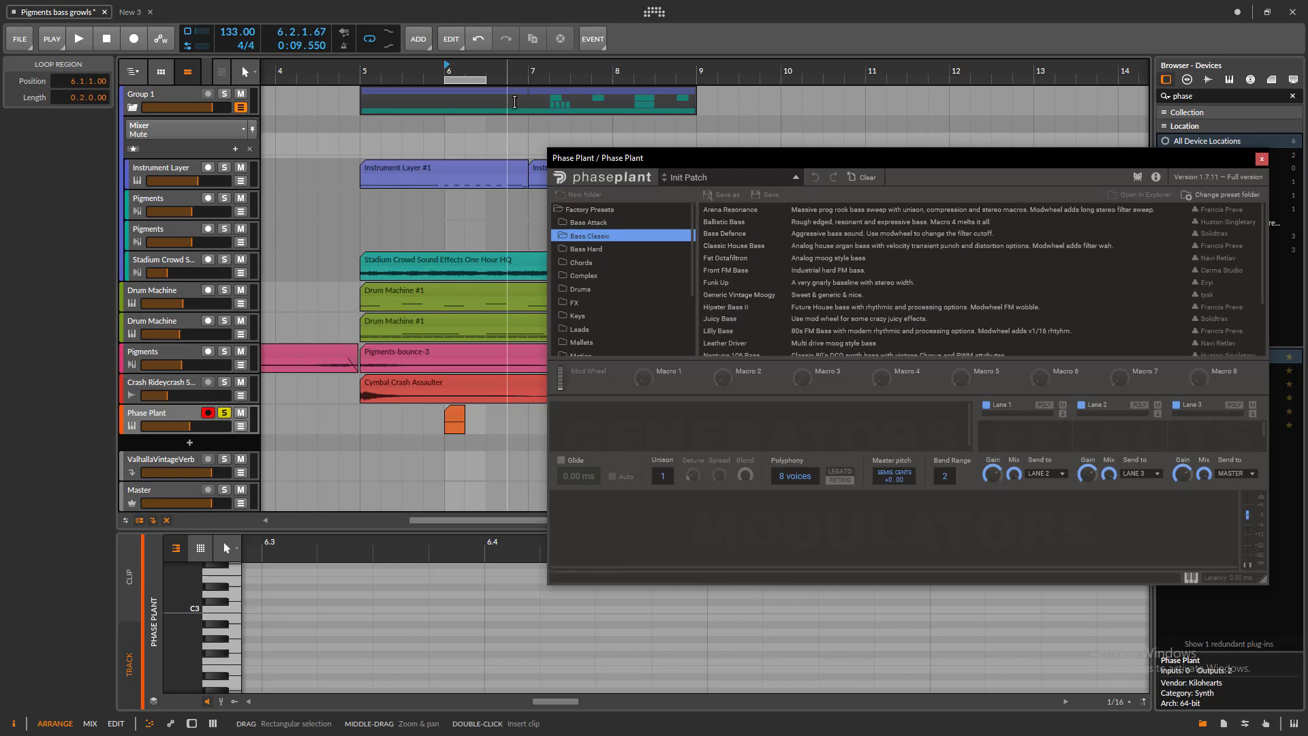
left_click_drag(541, 70, 577, 109)
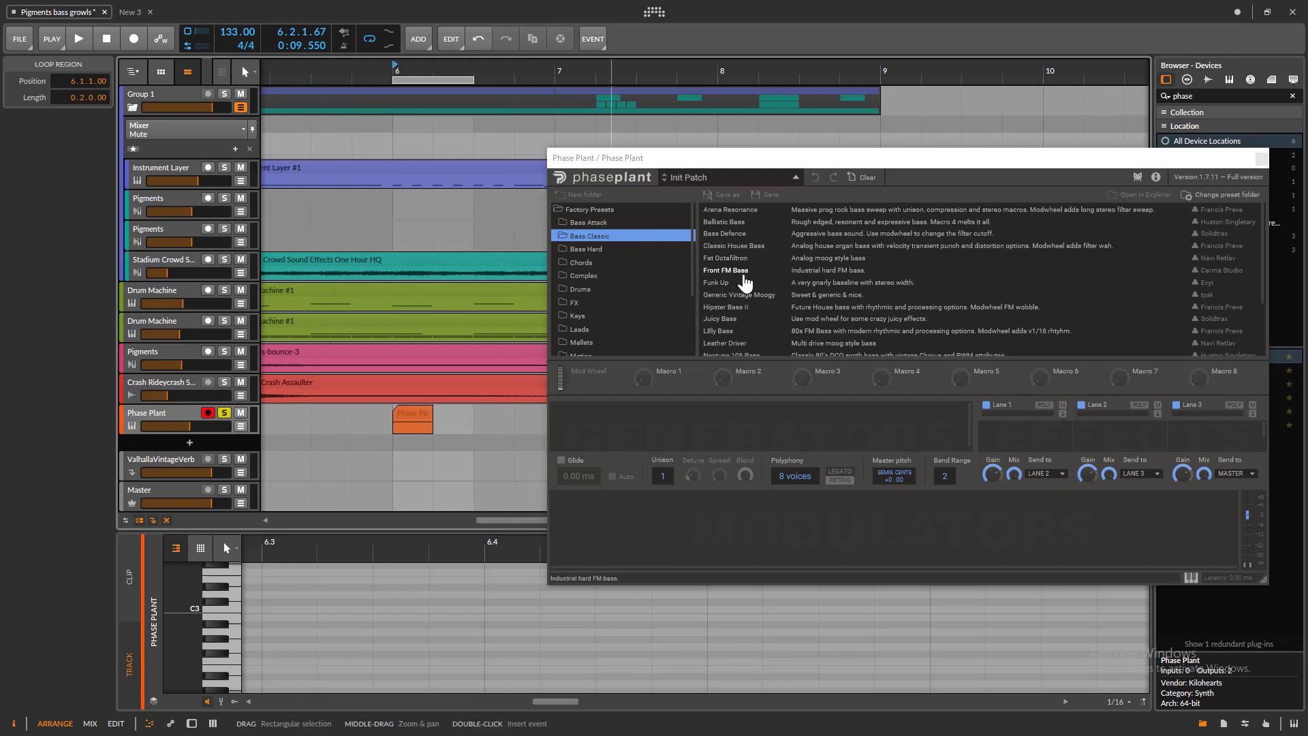
left_click(738, 261)
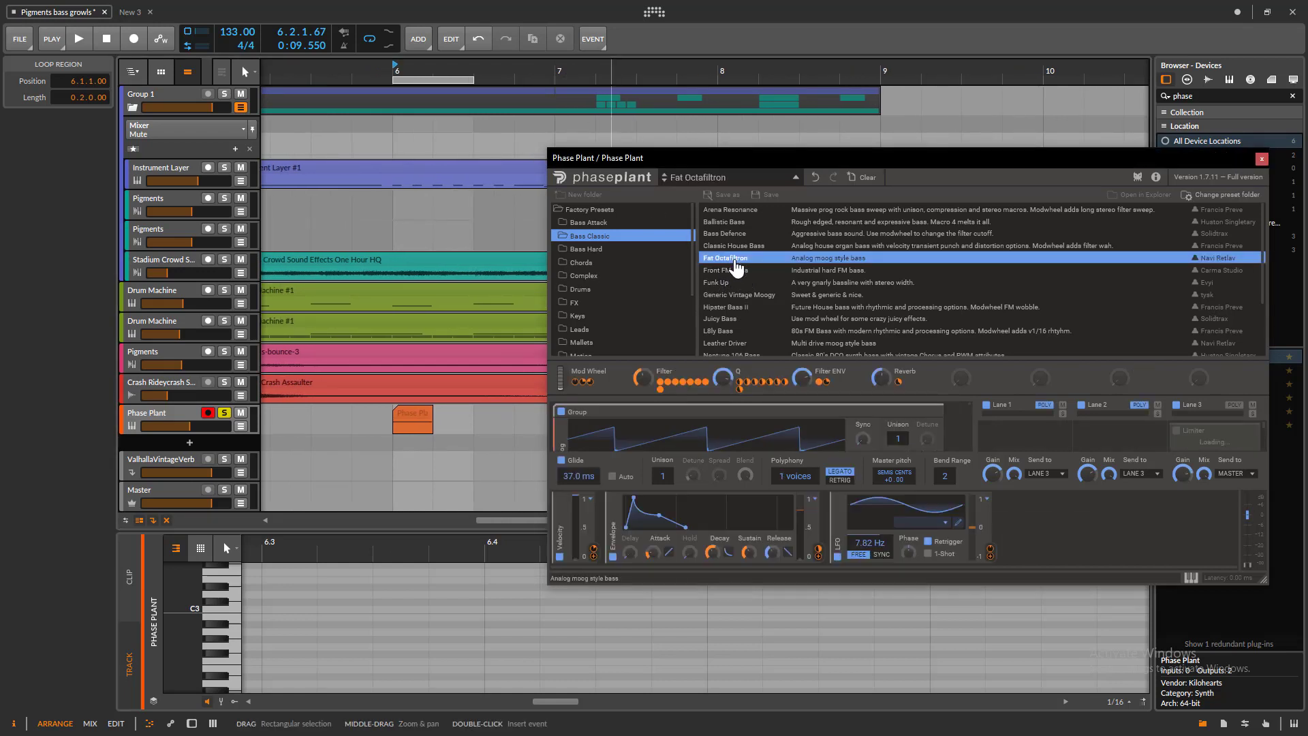
key("space")
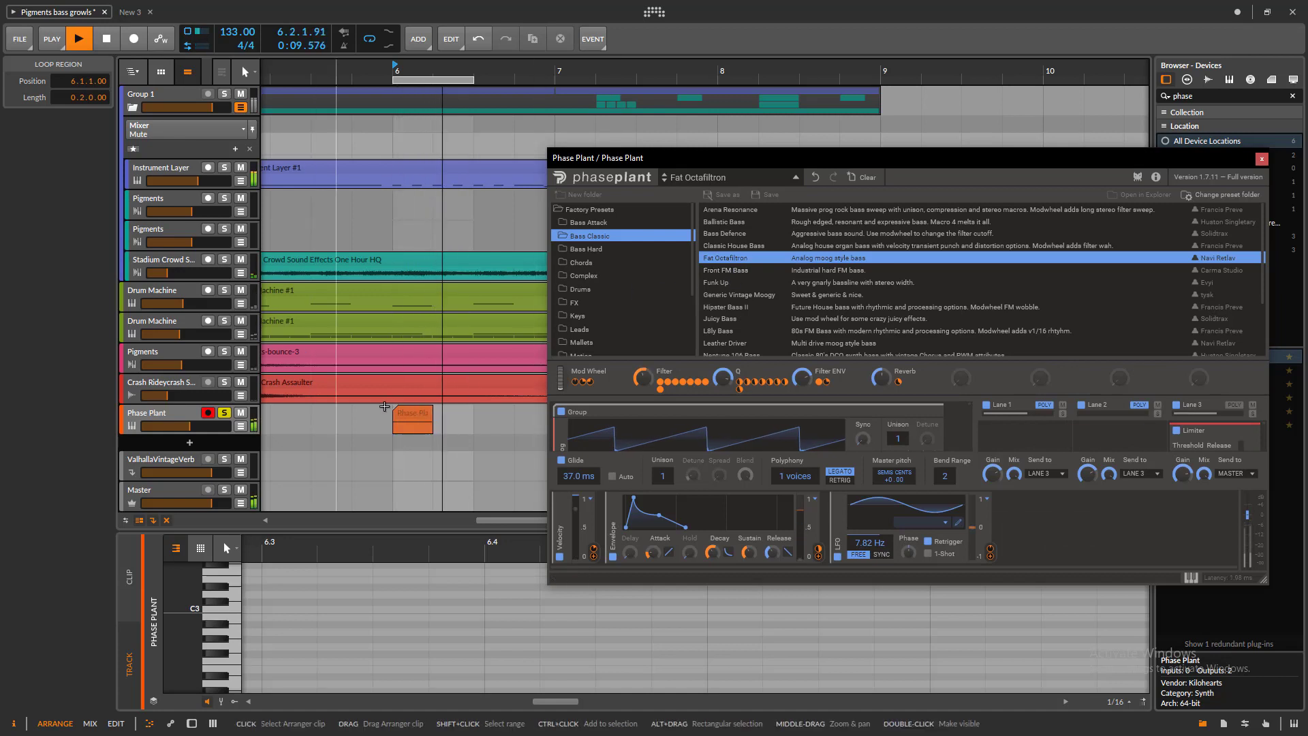
left_click(716, 297)
key("space")
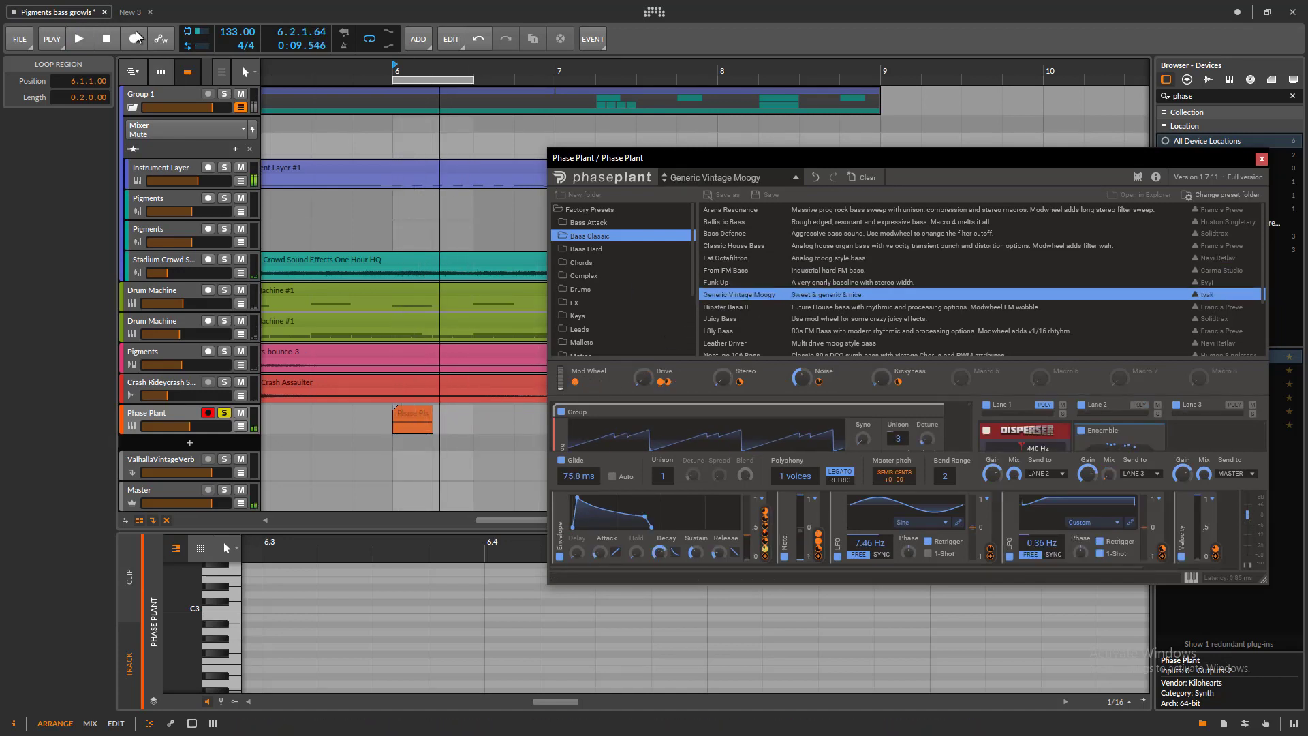
- Lower the Phase Plant clip's note to A#0, listen to it, and bounce the clip to a new audio track below at bar 6
left_click(417, 422)
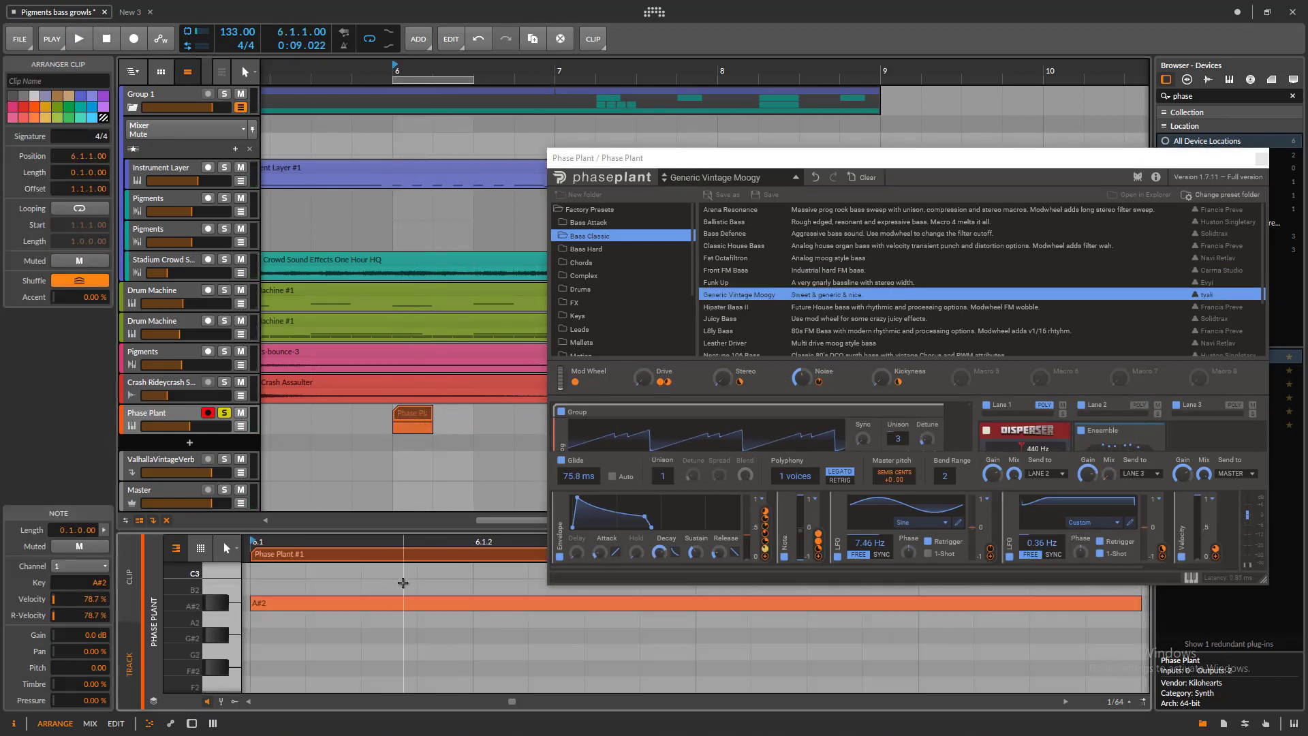
key("shift+Down")
key("space")
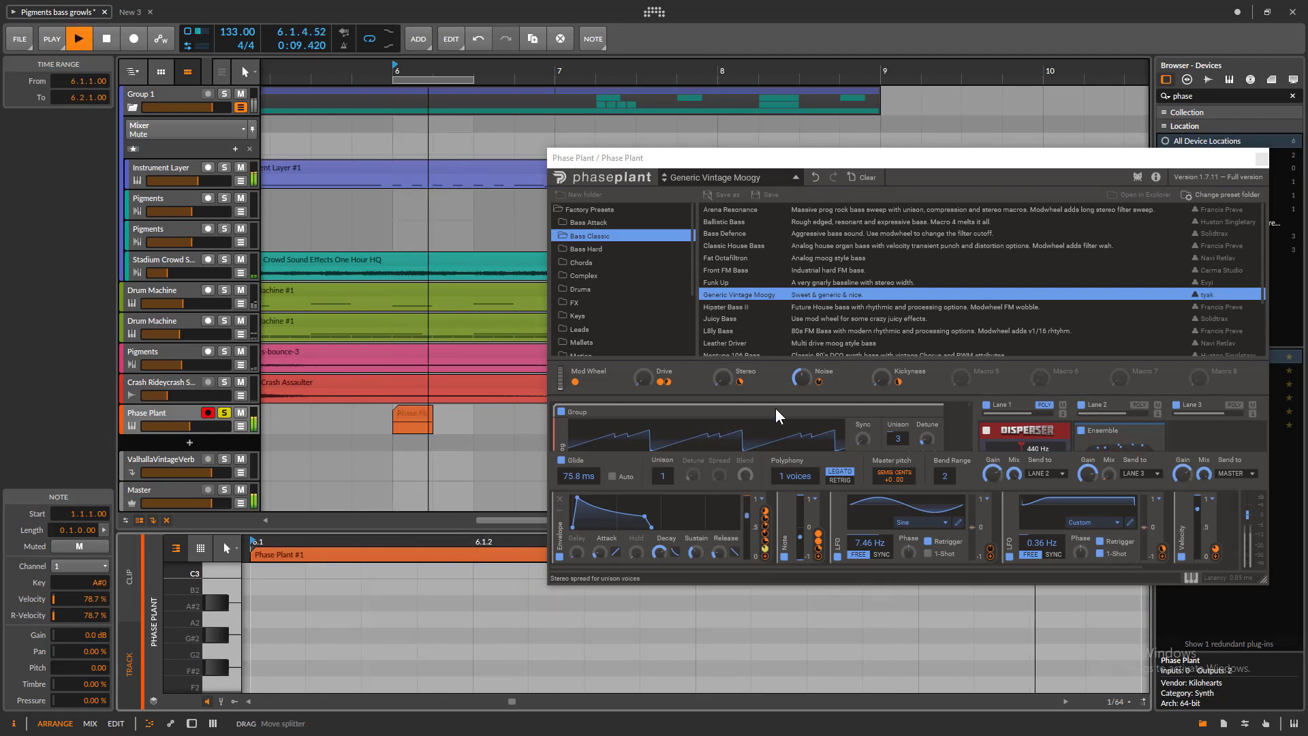
key("space")
left_click(413, 413)
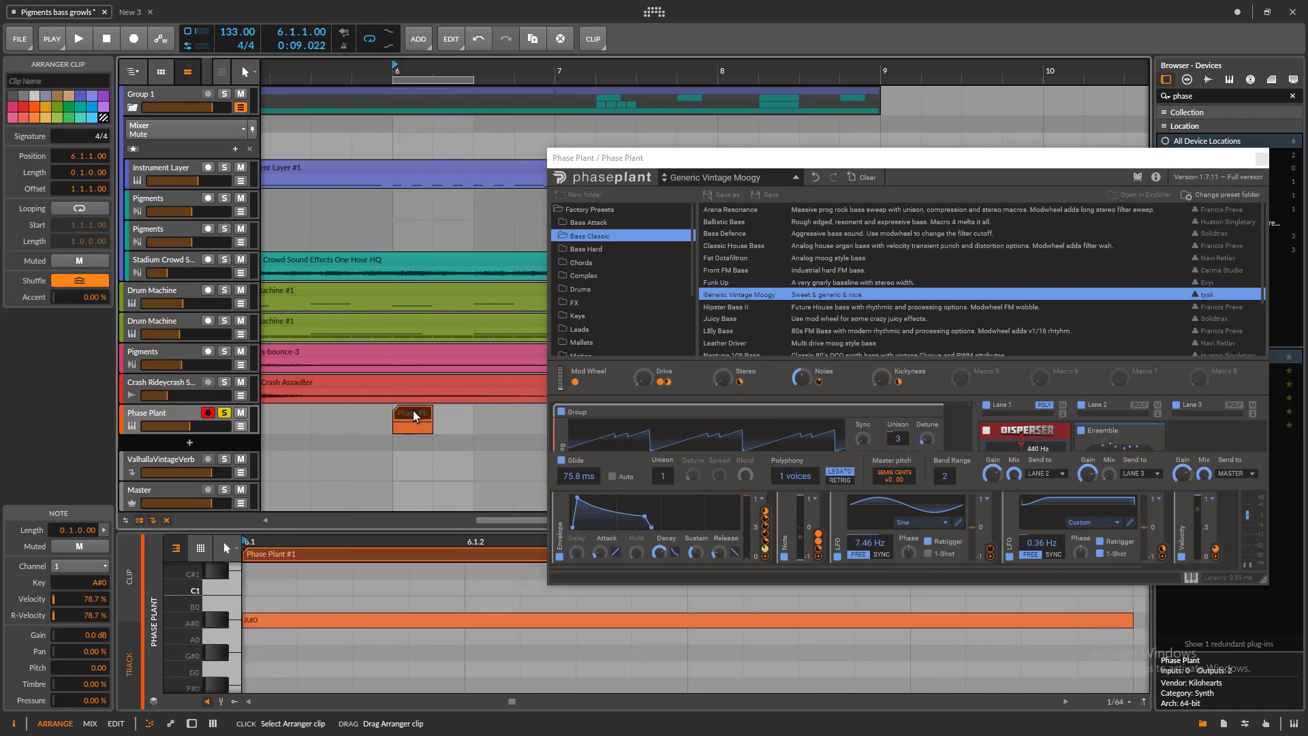
left_click_drag(413, 414, 413, 453)
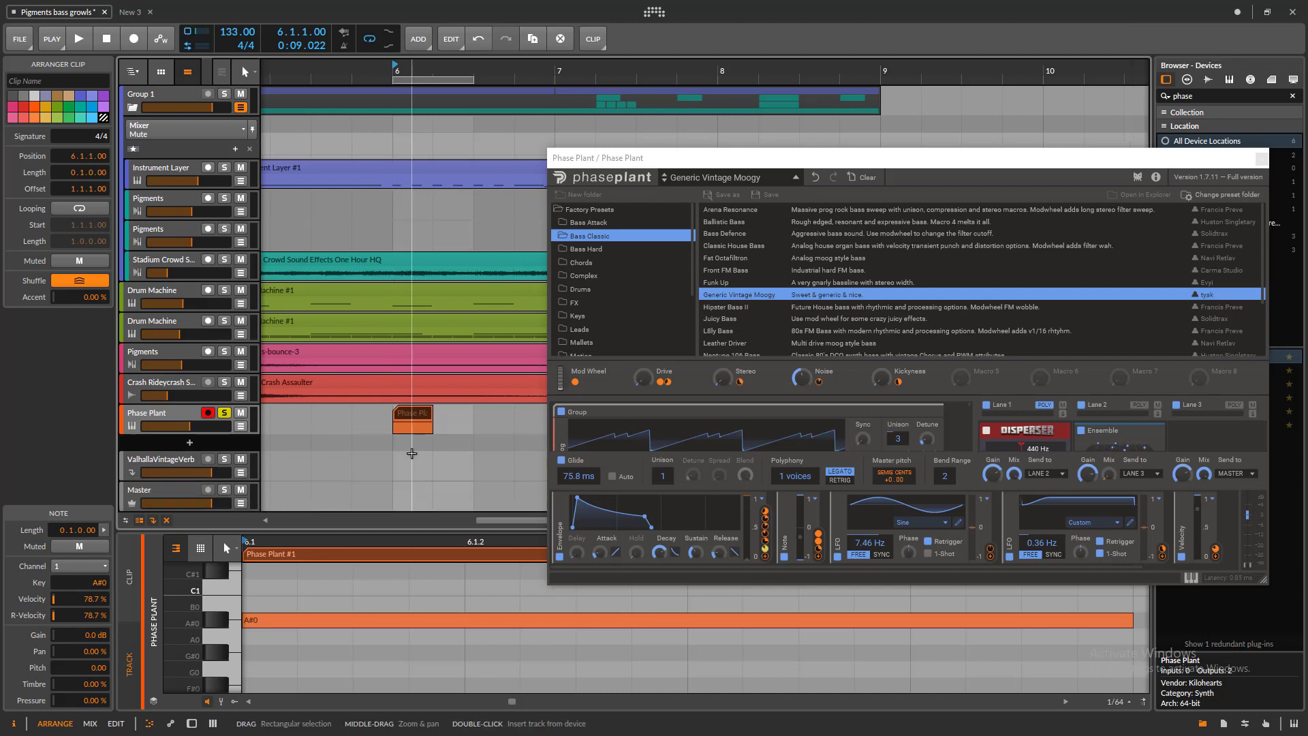
- Load the Juicy Bass preset and bounce the Phase Plant clip onto the Audio 7 track at 6.2, after the first bounce
left_click(733, 320)
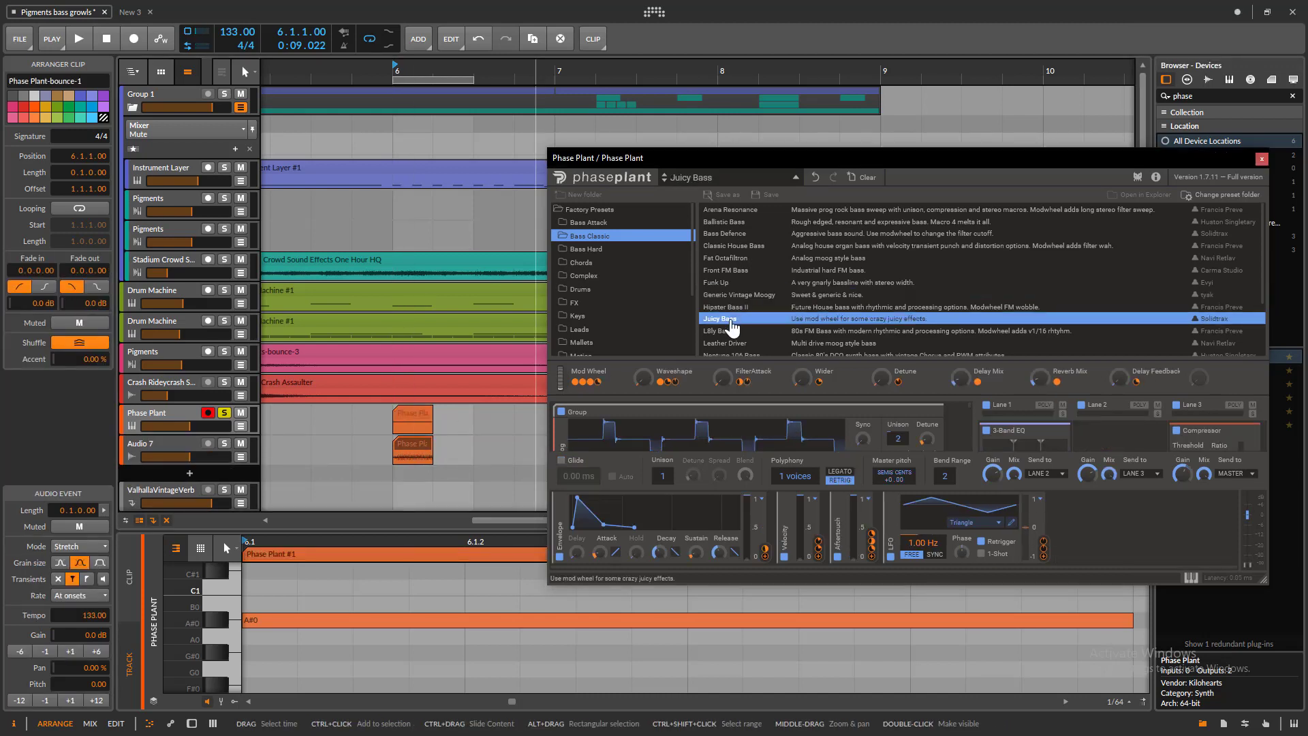
key("space")
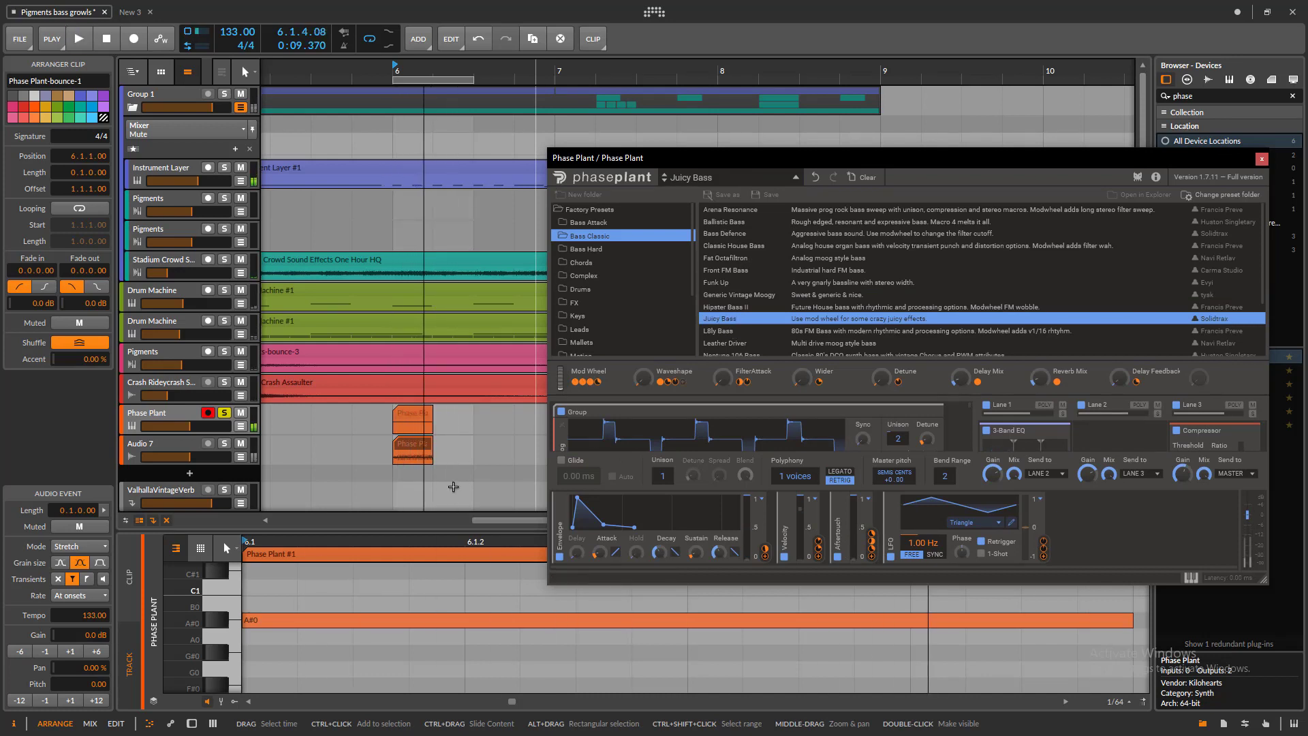
left_click_drag(412, 410, 459, 453)
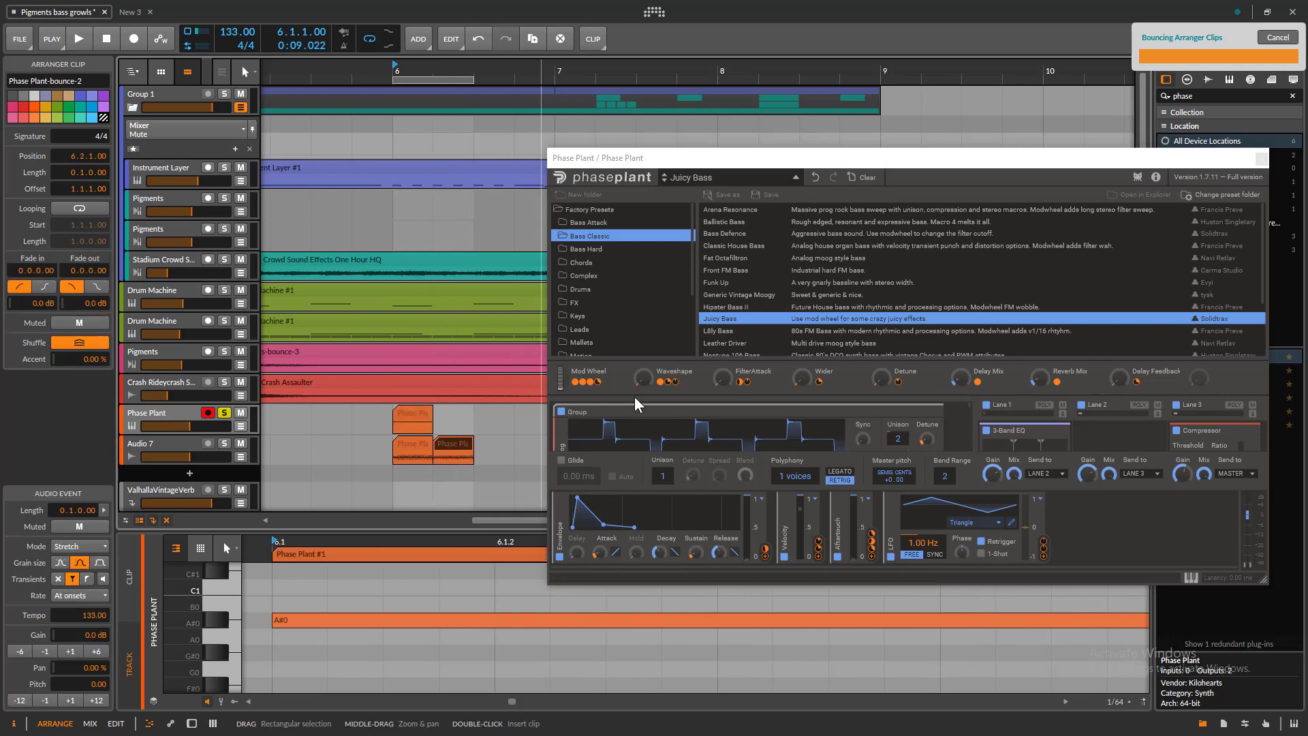
- Audition Lilly Bass, load the Sticky Icky Bass preset, and bounce the Phase Plant clip onto Audio 7 at 6.3
left_click(731, 333)
key("space")
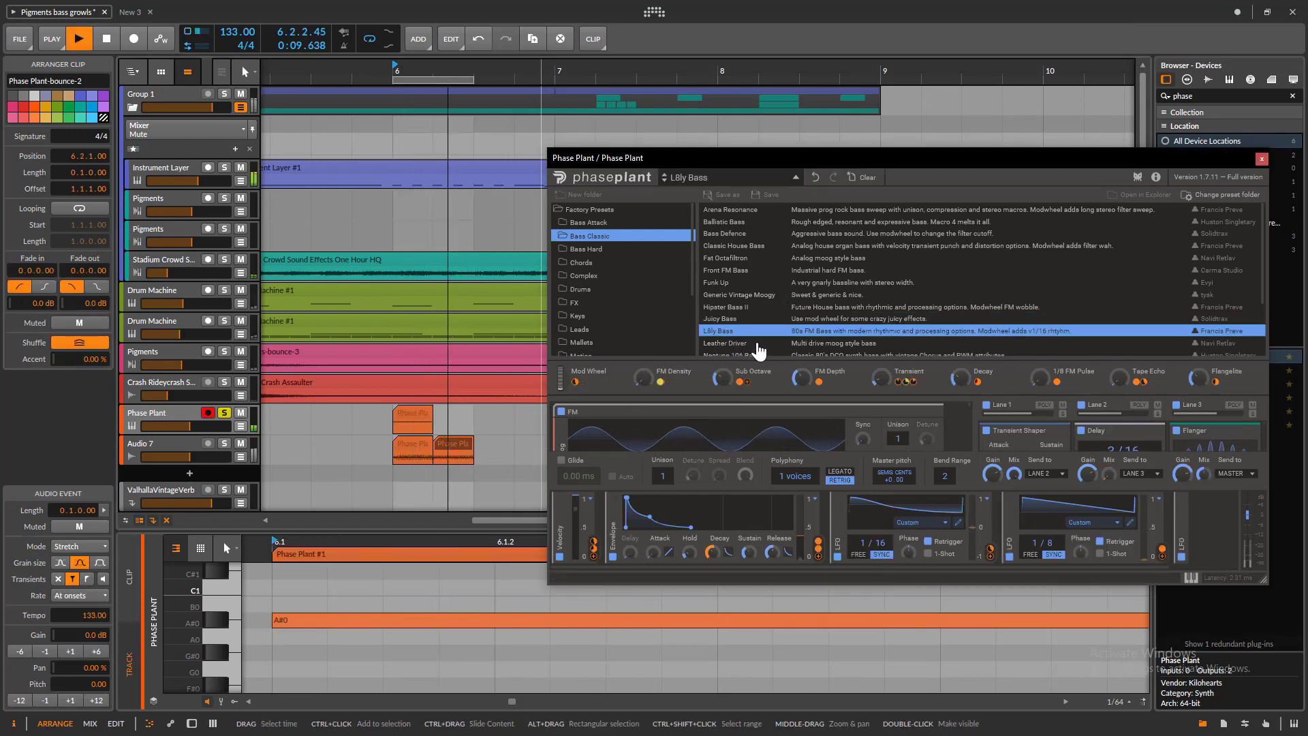
scroll(747, 340, "down", 2)
left_click(743, 306)
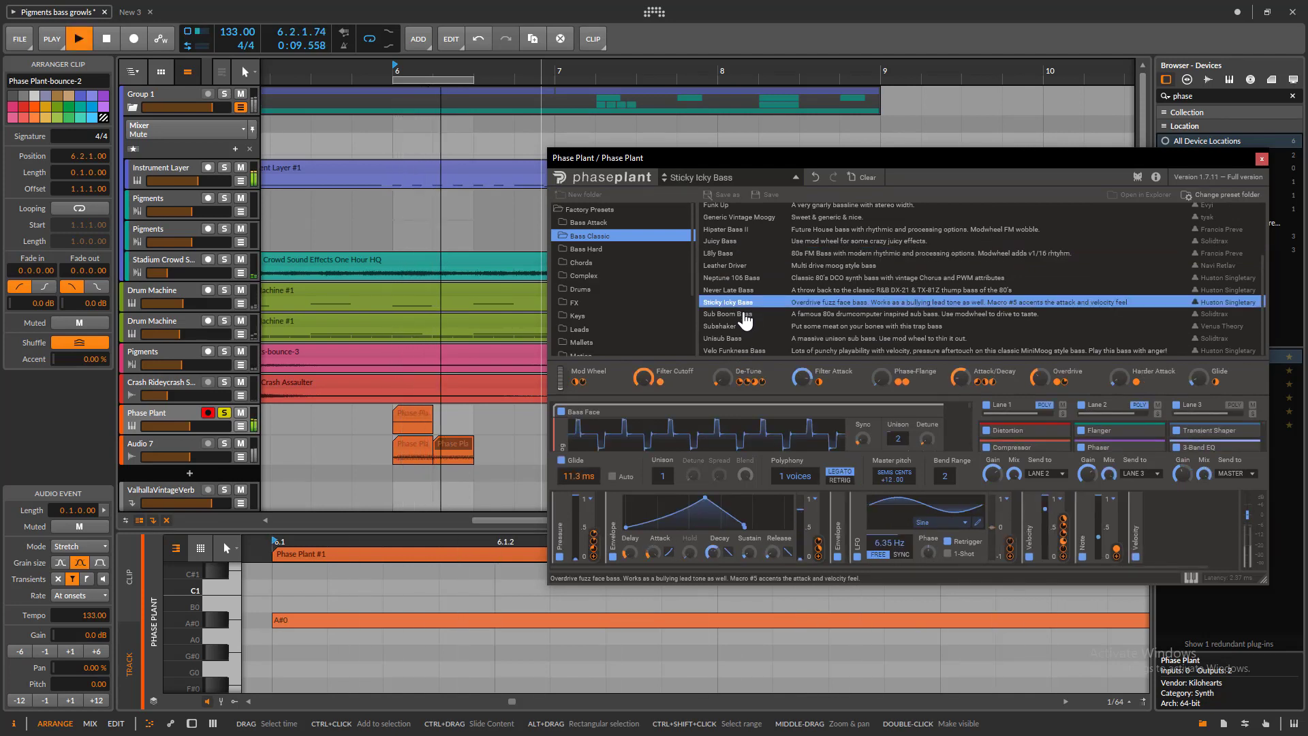
key("space")
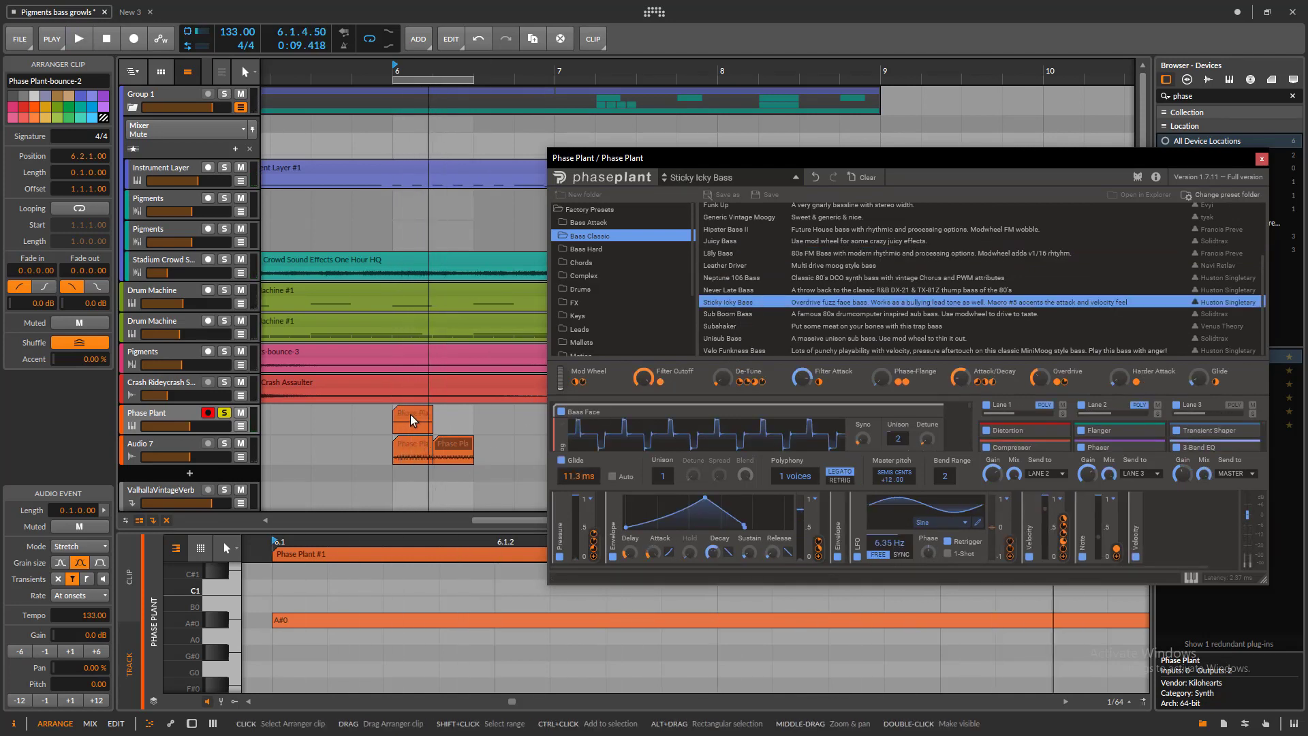
left_click_drag(410, 411, 497, 454)
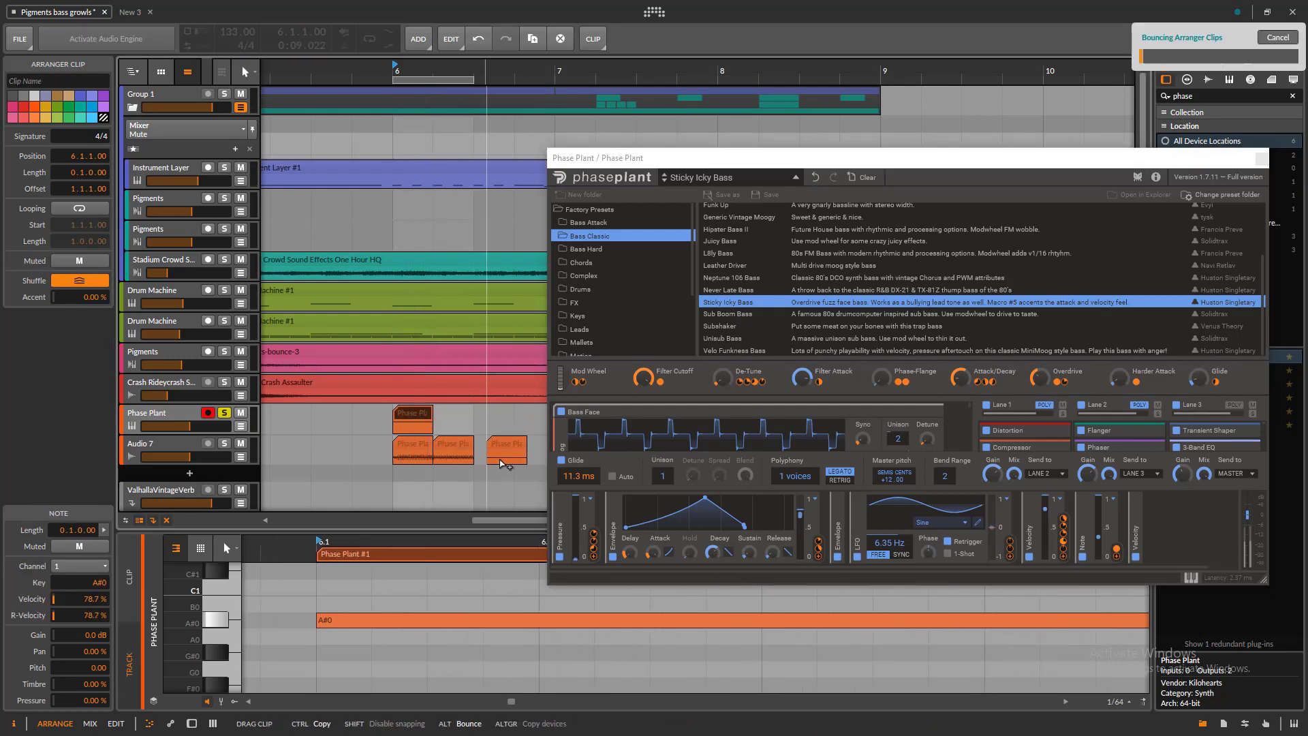
- Try the Sub Boom Bass, Subshaker, Unisub Bass and Velo Funkness Bass presets, listening to the last one
left_click(757, 315)
left_click(757, 314)
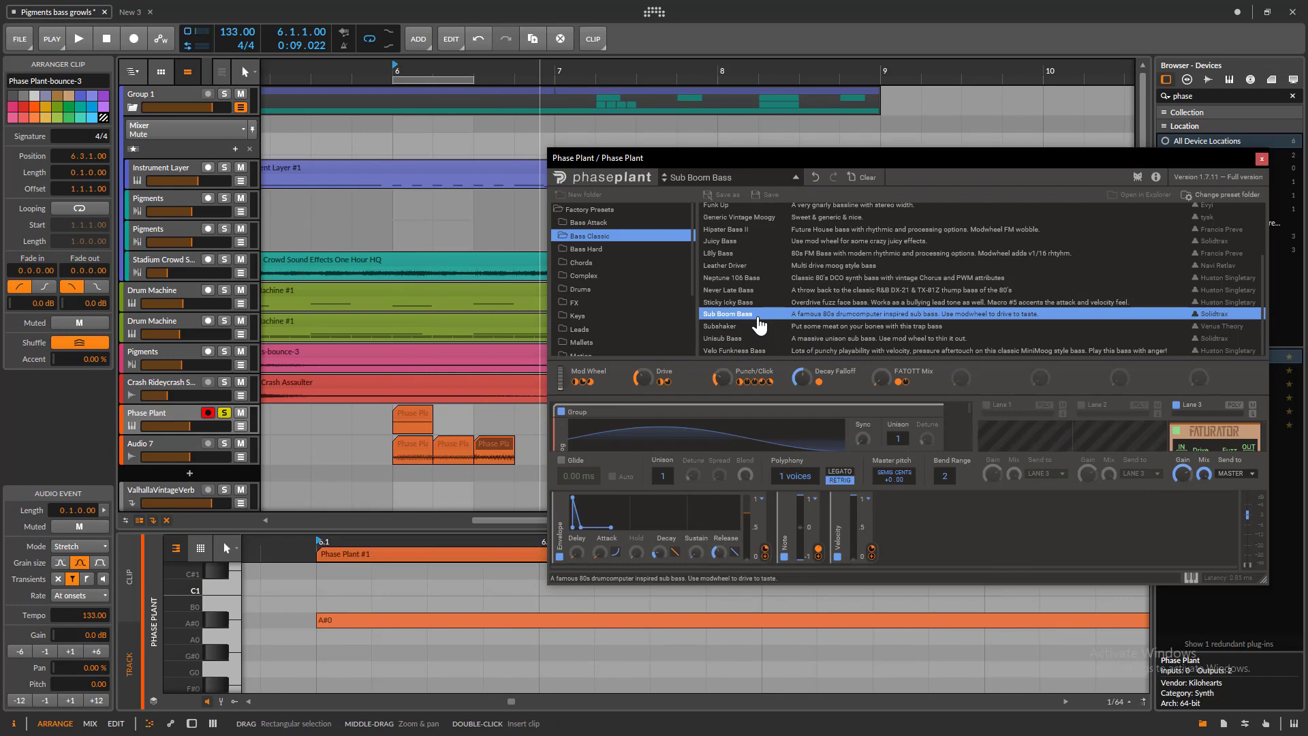
left_click(748, 327)
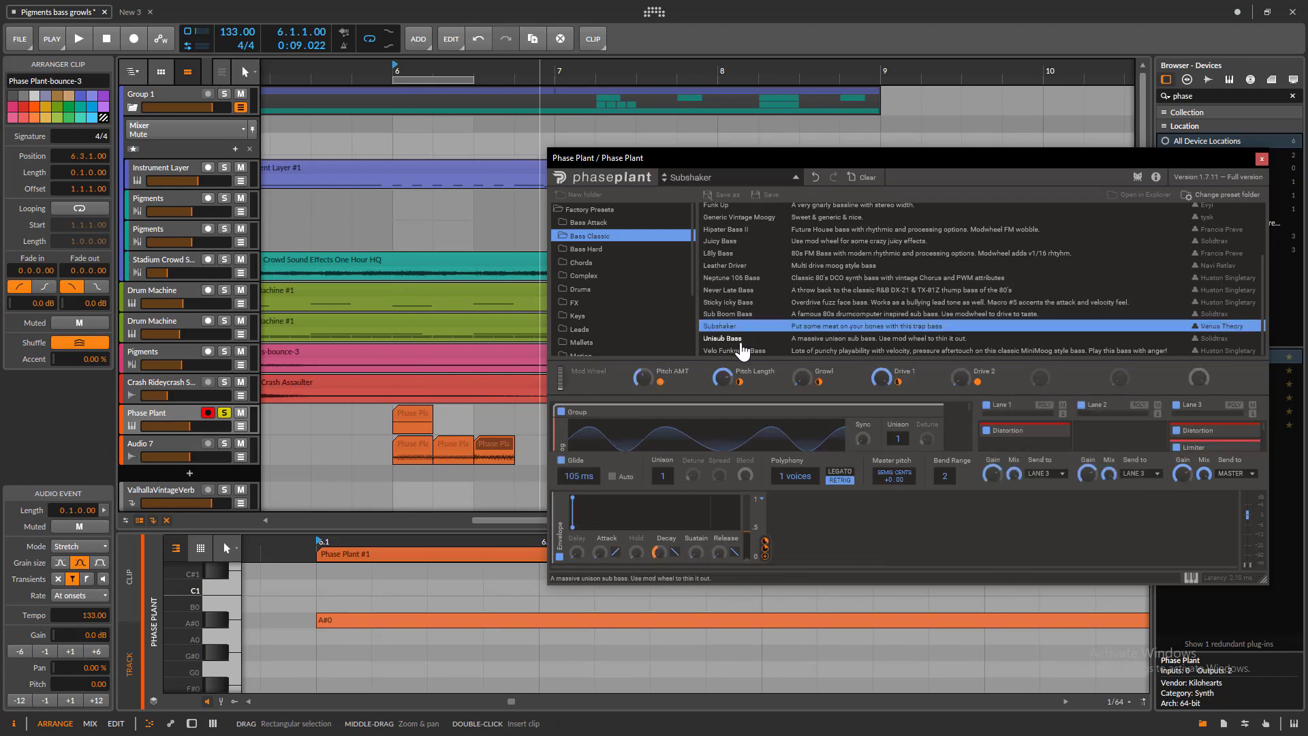
left_click(732, 338)
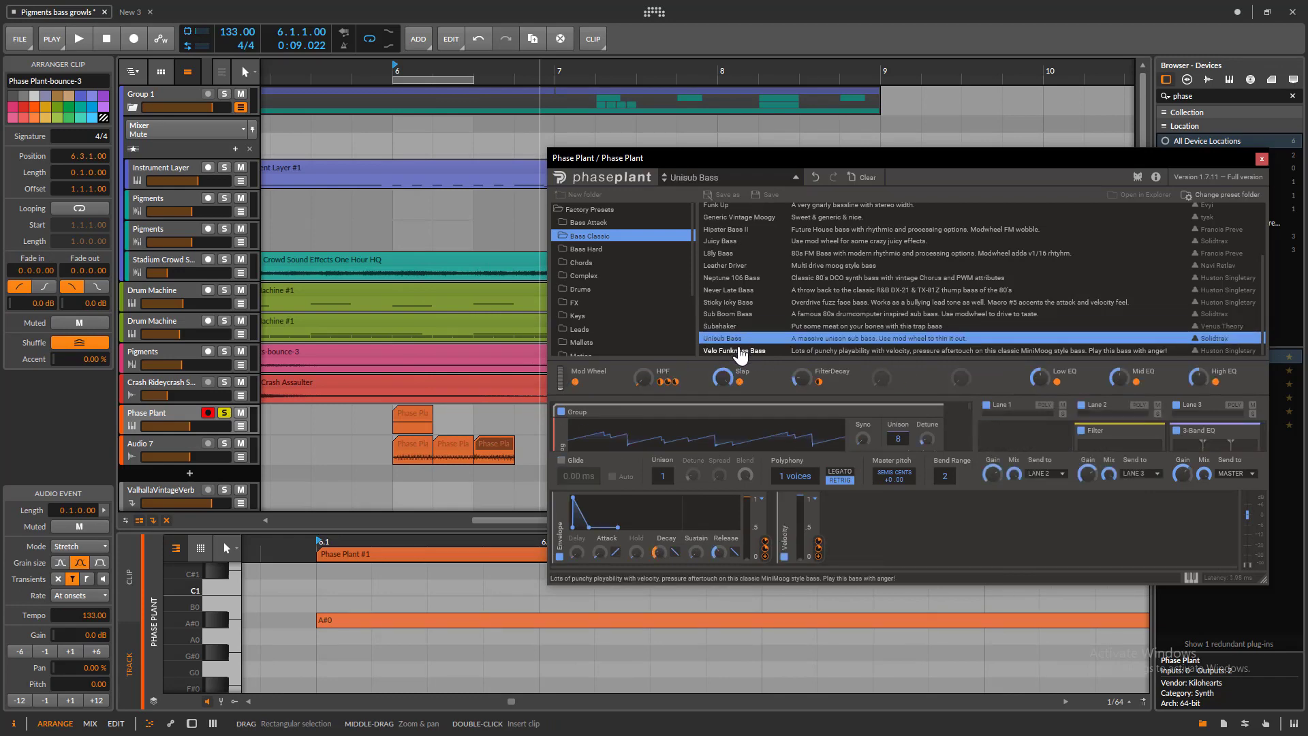
left_click(739, 350)
key("space")
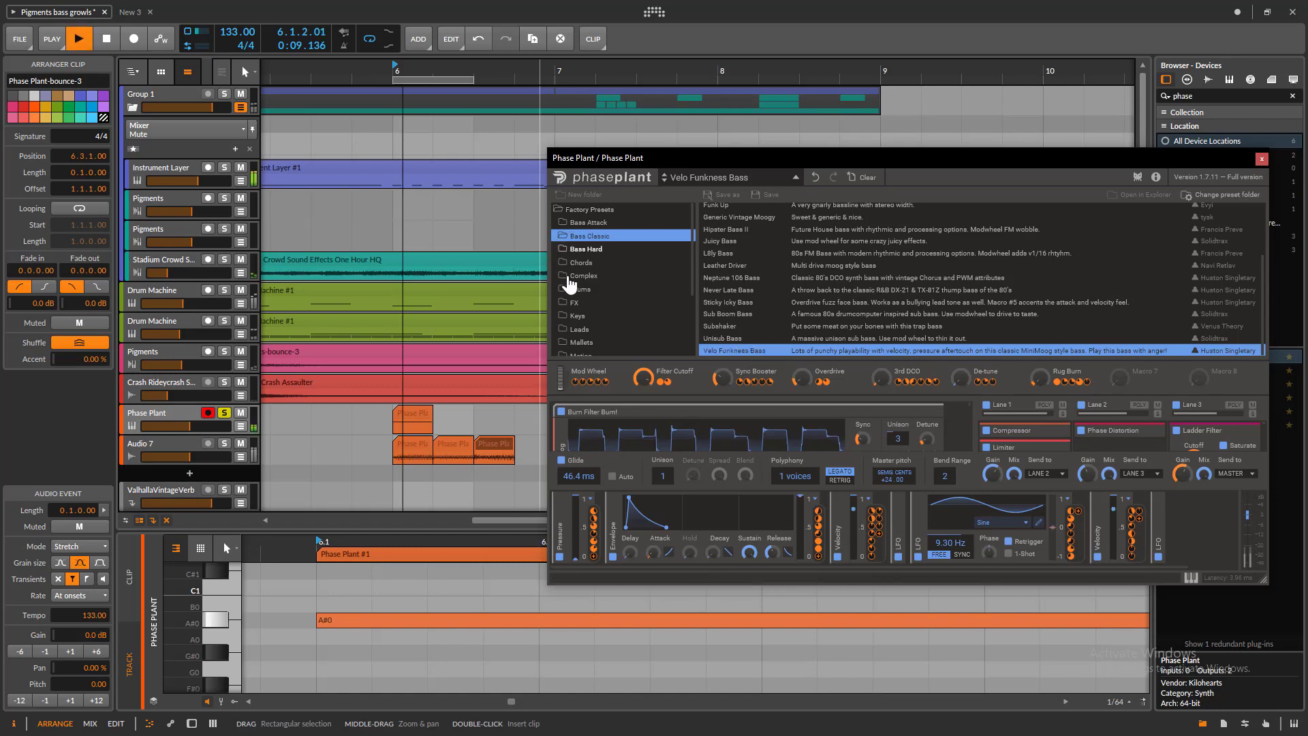
key("space")
- Open the Bass Attack preset folder and audition the Italo Bass and My Plug presets with the looped clip
left_click(587, 222)
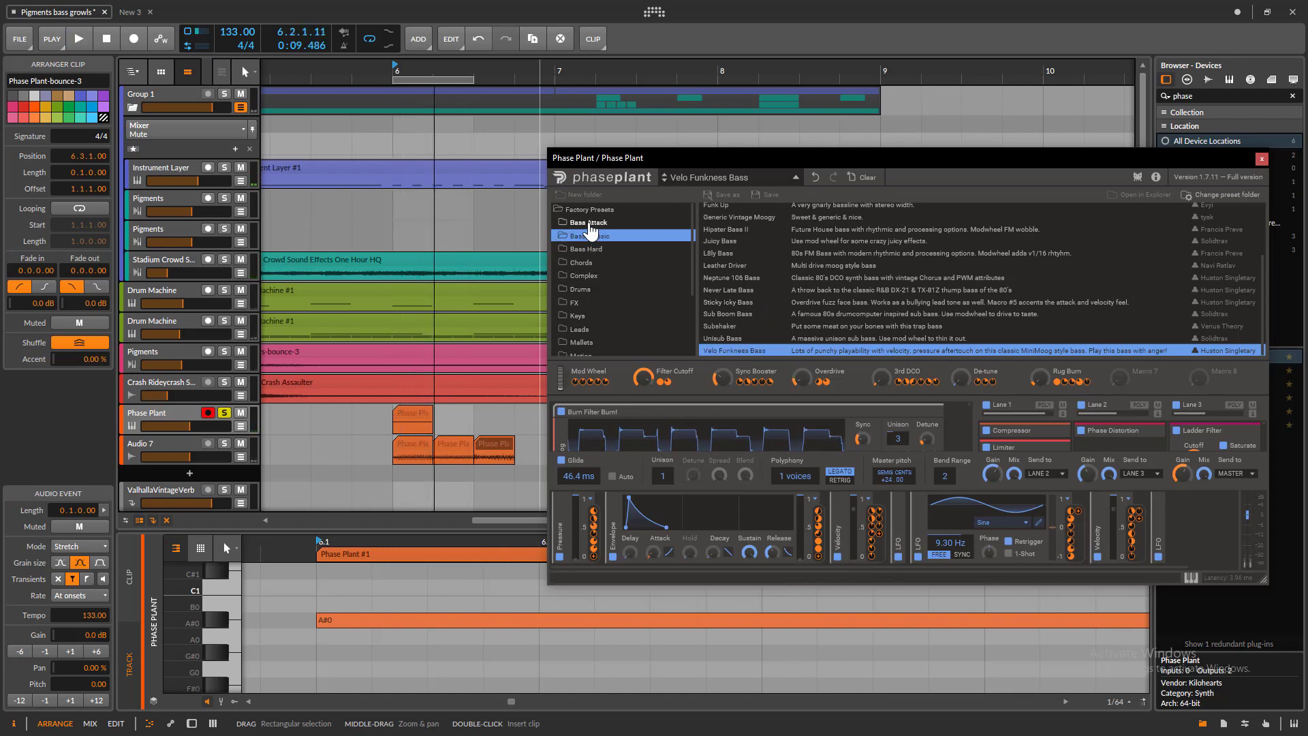
scroll(770, 297, "down", 3)
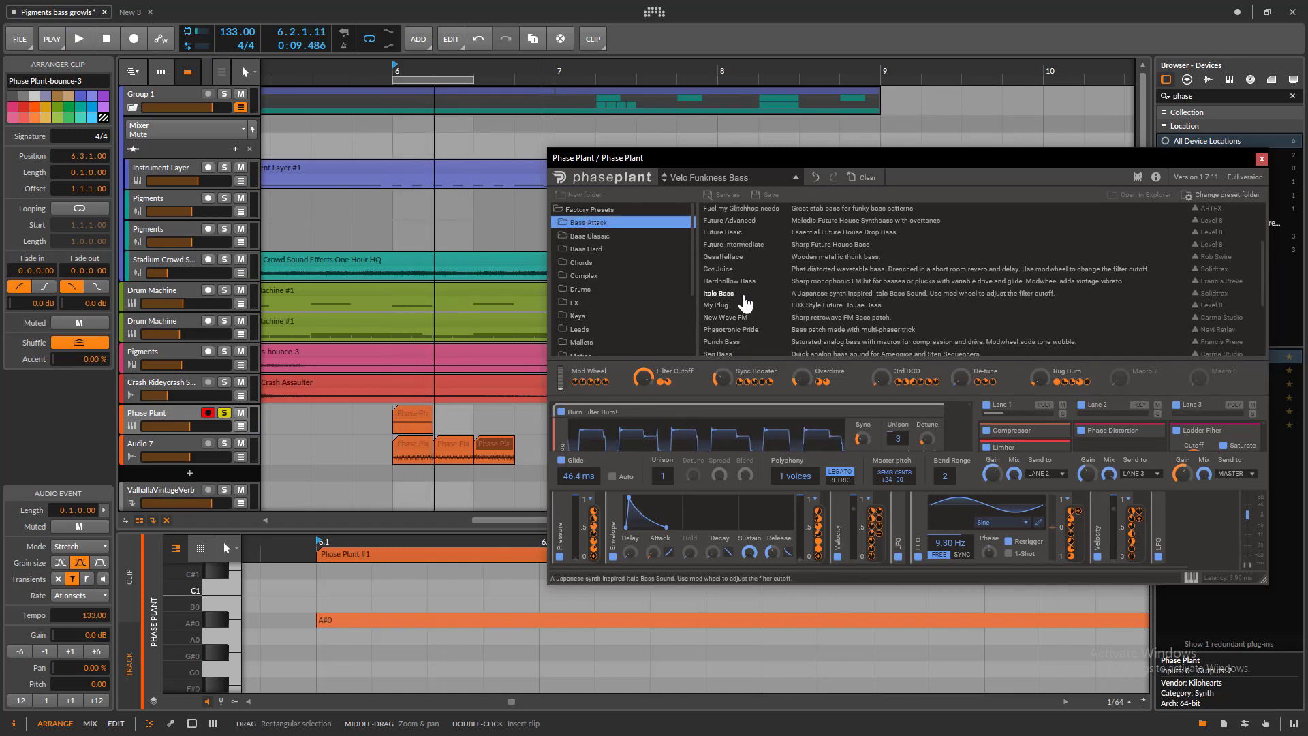
left_click(742, 294)
key("space")
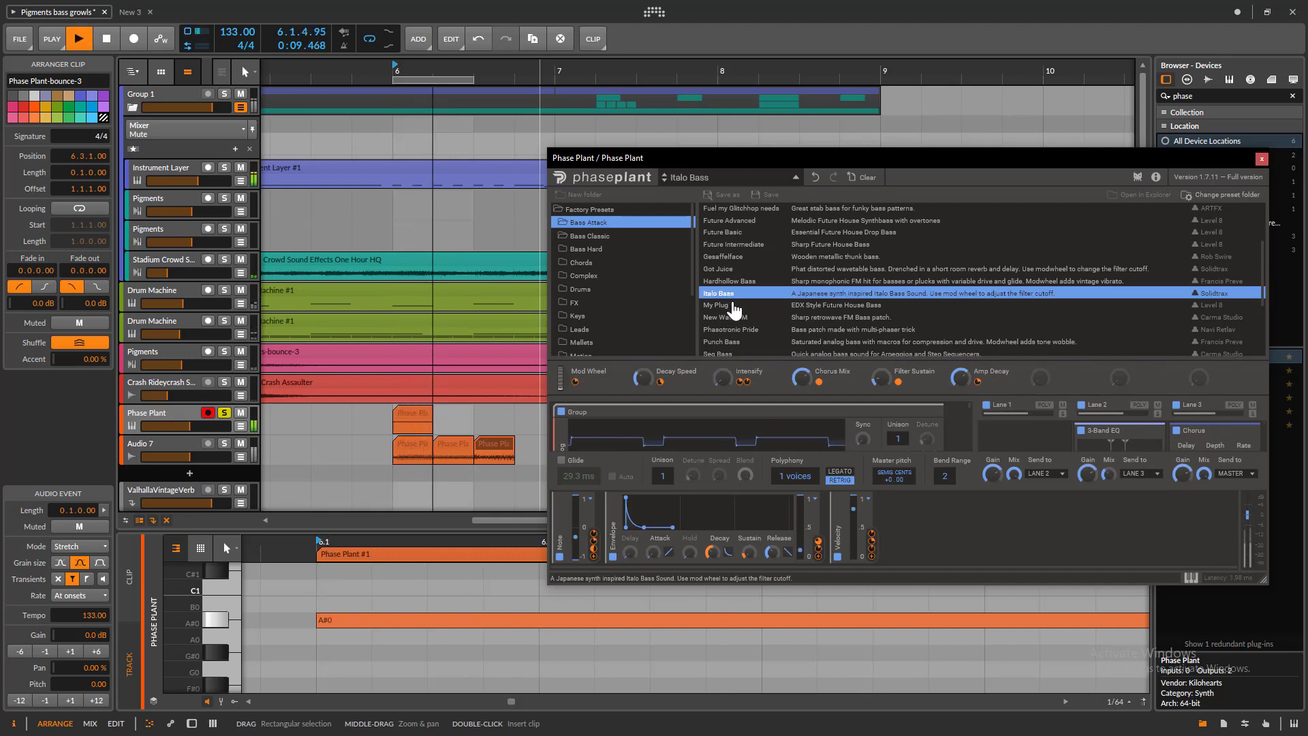
key("space")
left_click(733, 306)
key("space")
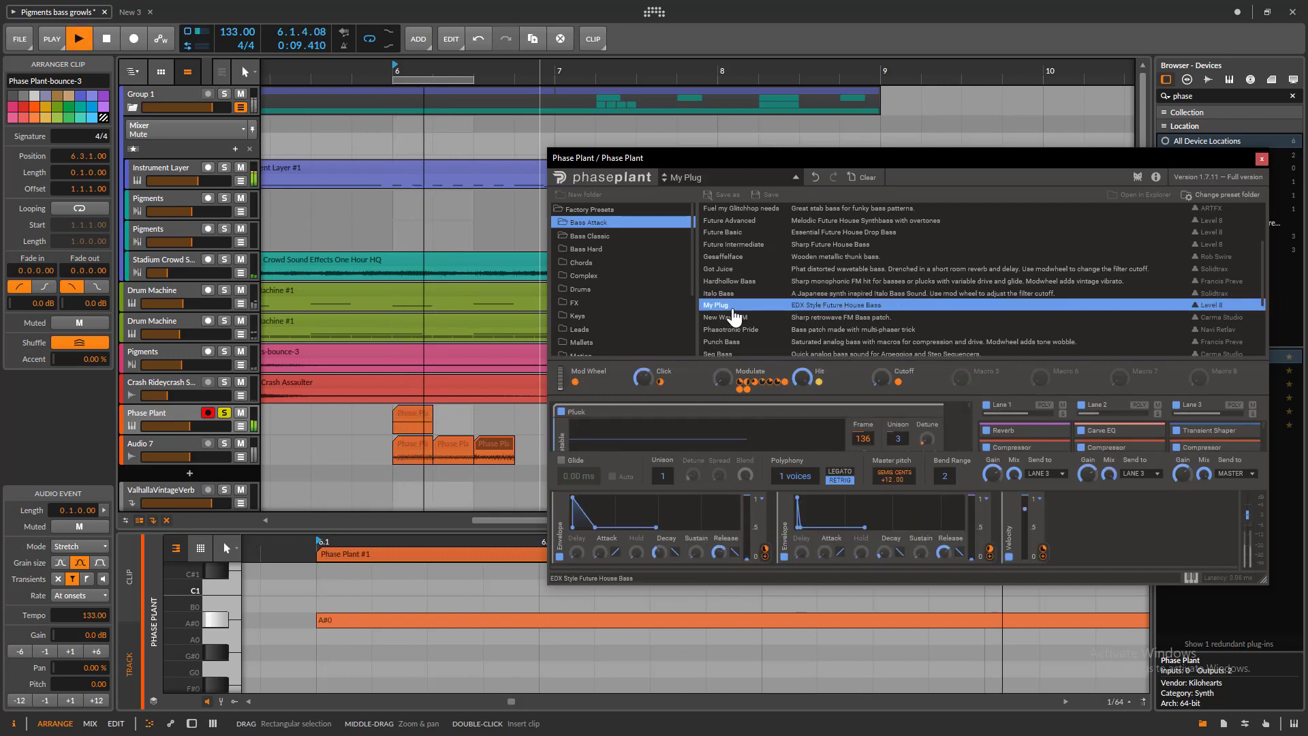
key("space")
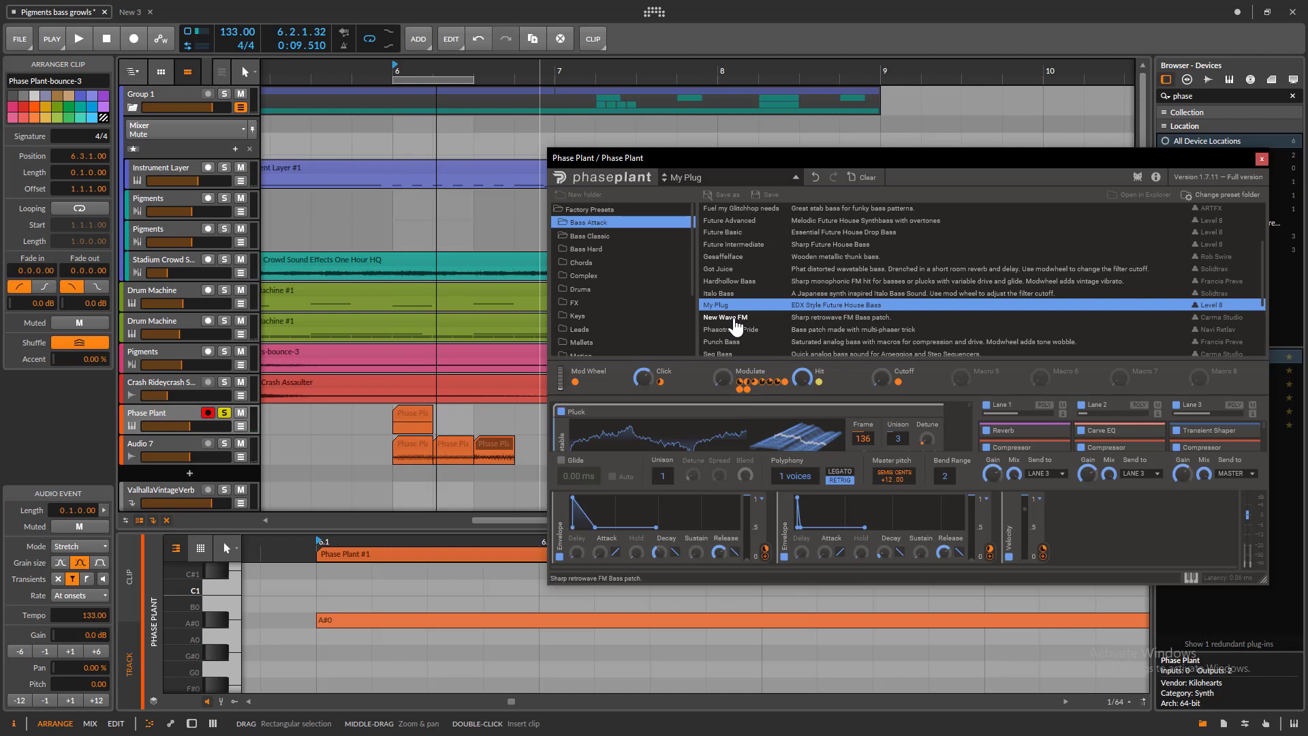
- Load and audition the New Wave FM preset, and bounce the Phase Plant clip onto Audio 7 at 6.4
left_click(733, 317)
key("space")
key("space")
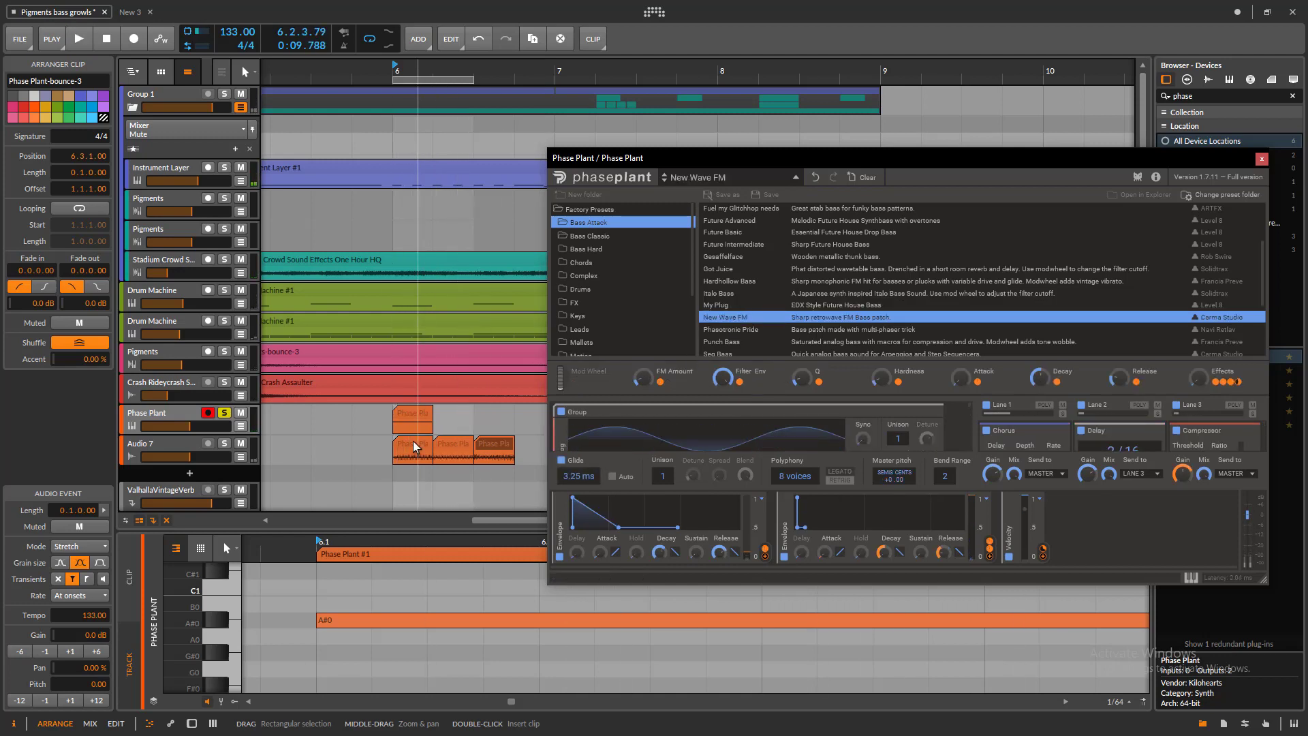
left_click(410, 413)
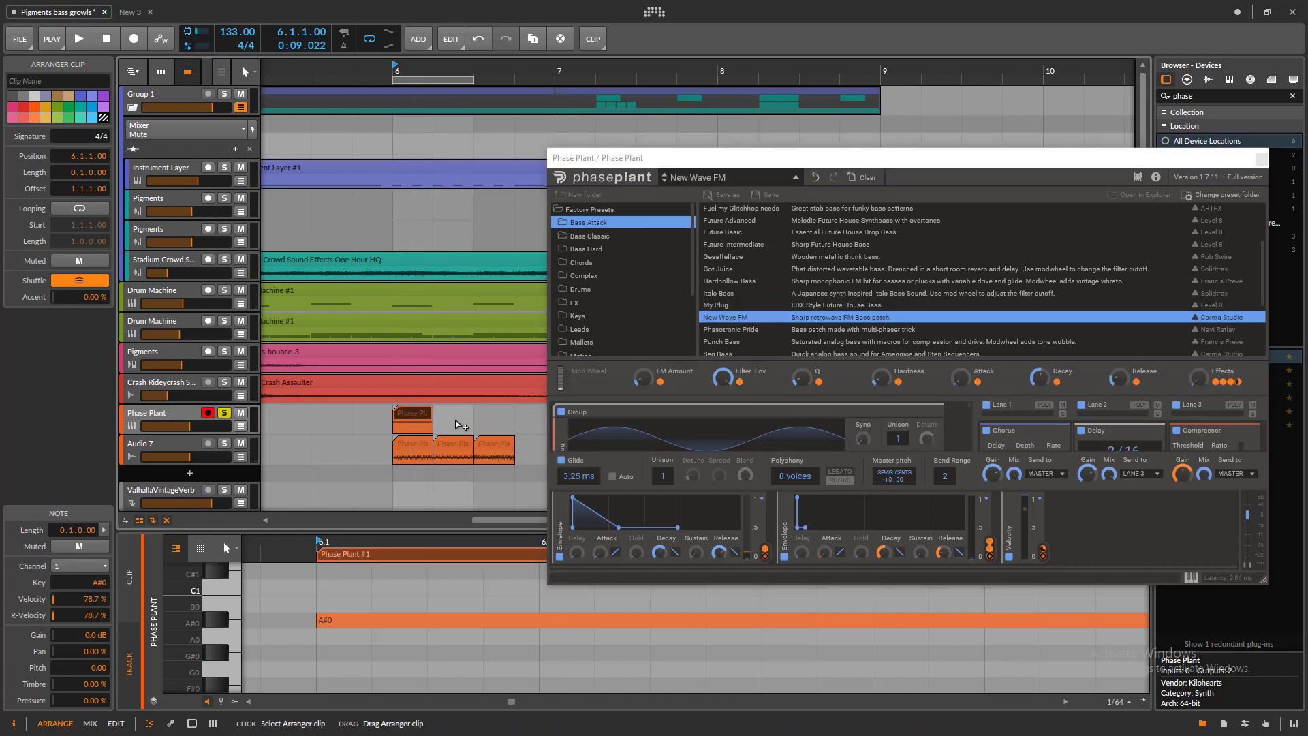
left_click_drag(456, 421, 533, 455)
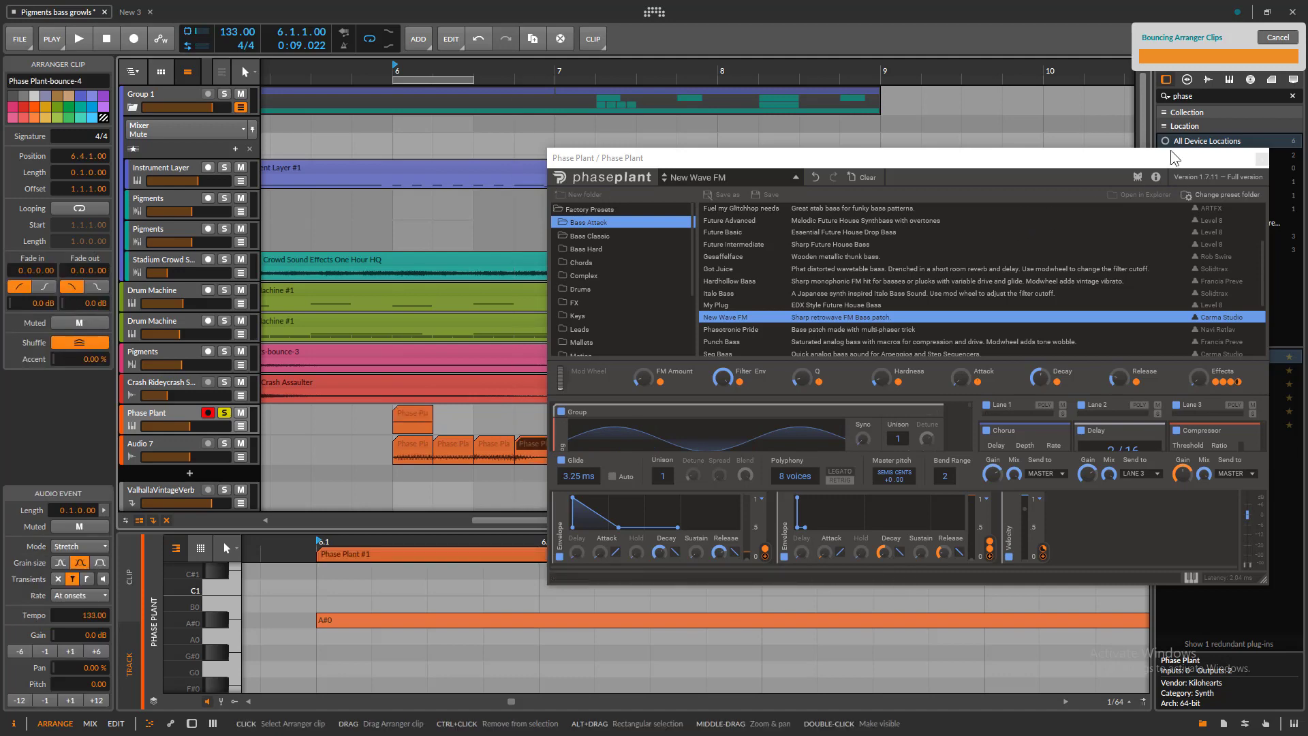
- Close the Phase Plant window, solo the Audio 7 track instead of Phase Plant, and play the bounced clips briefly
left_click(1262, 158)
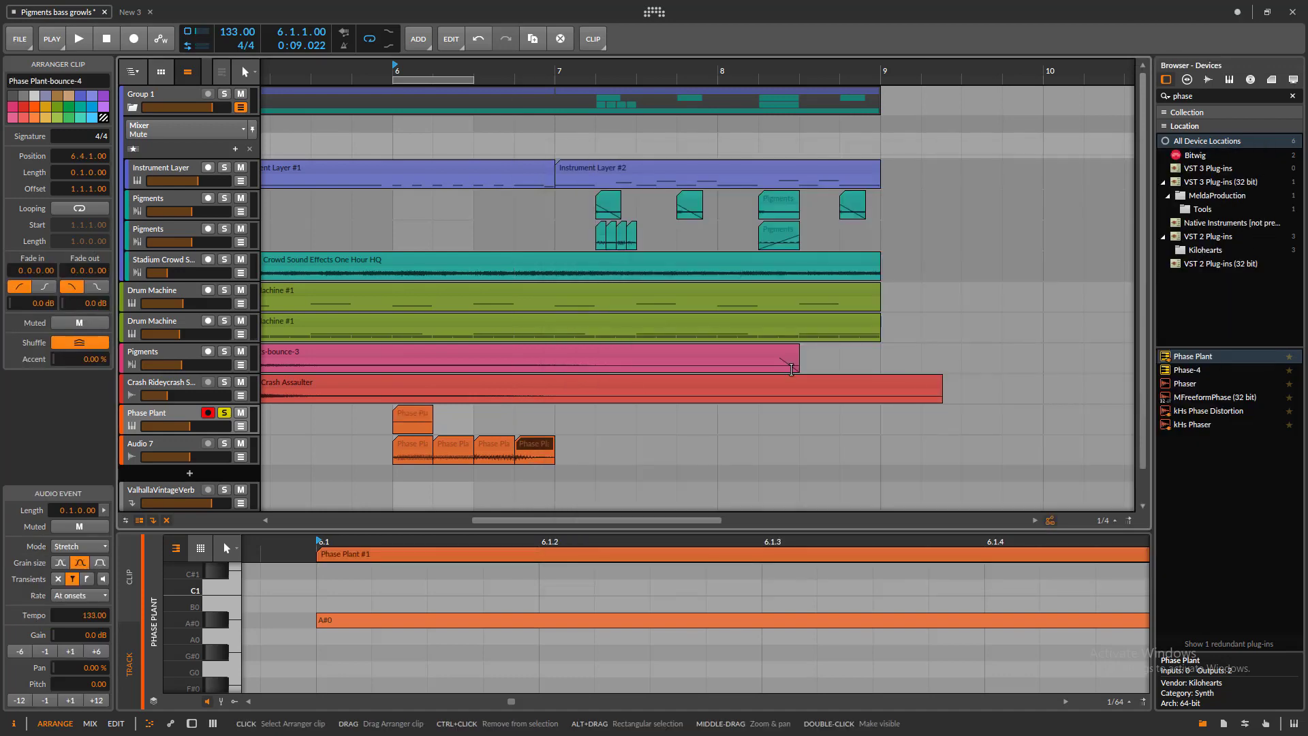
left_click(224, 443)
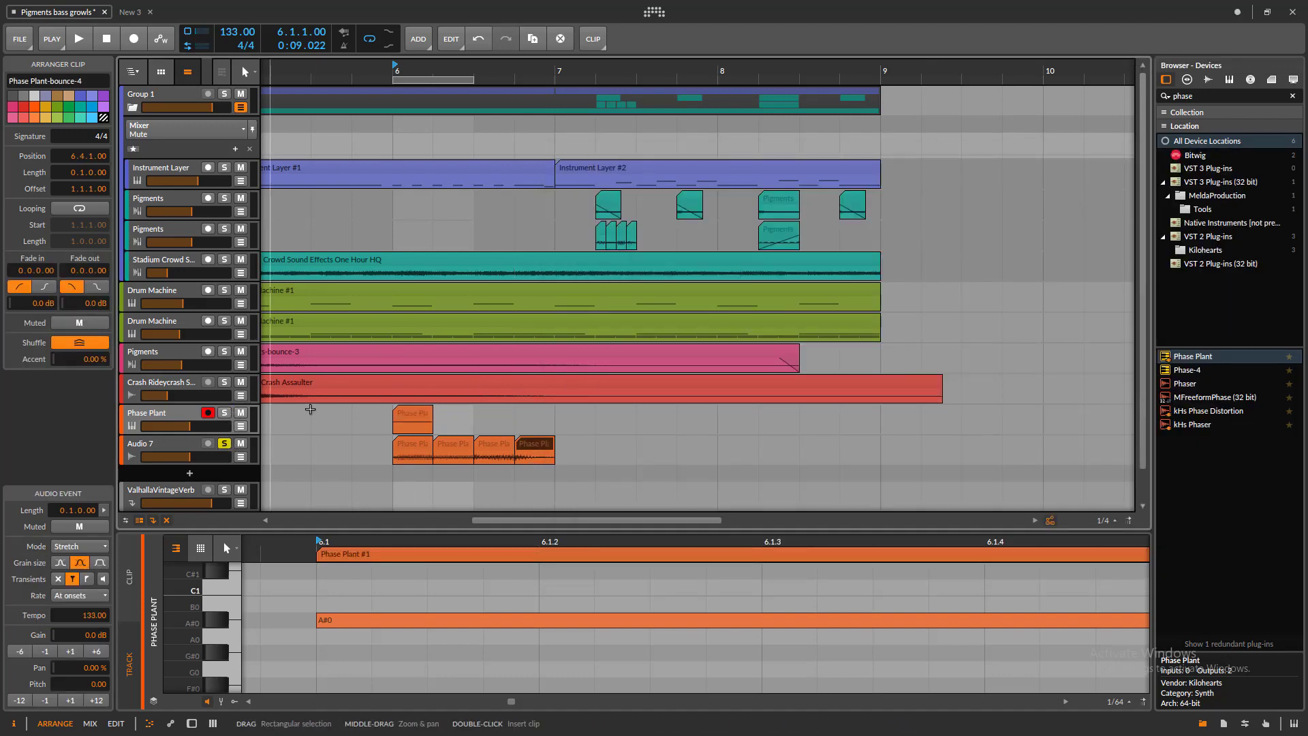
key("space")
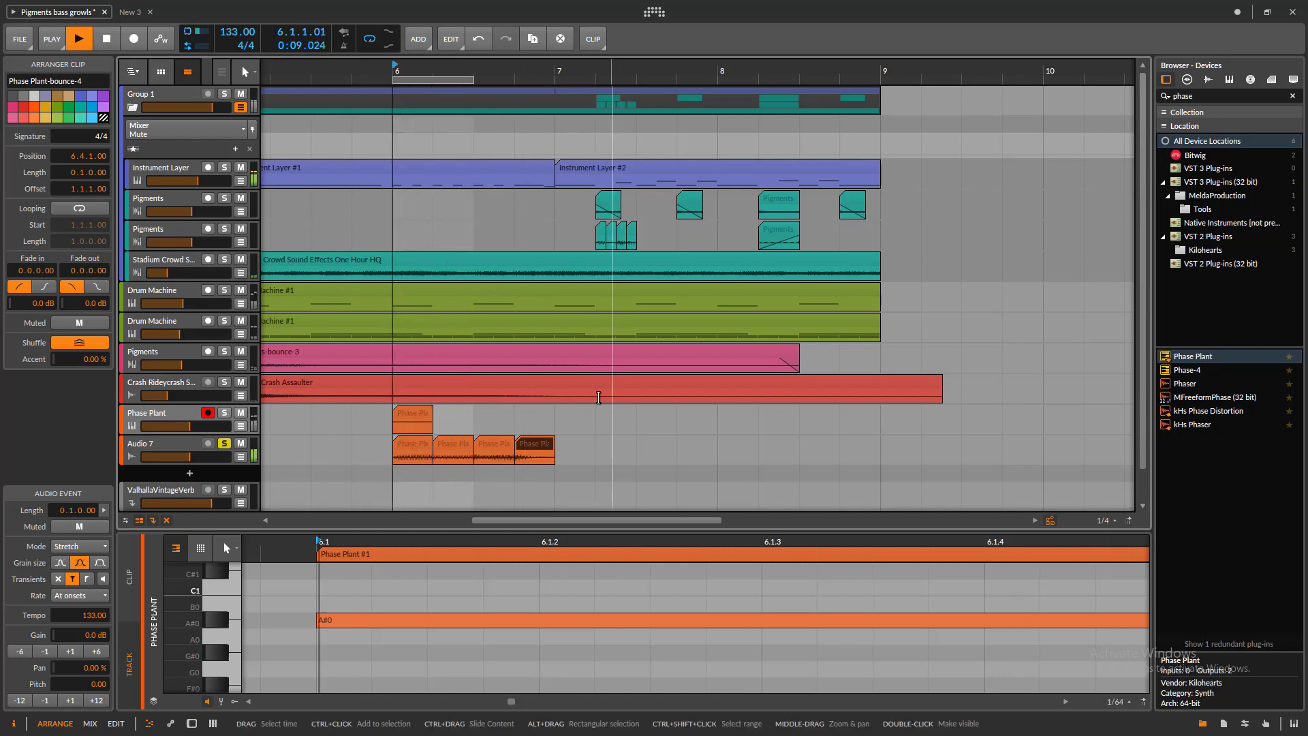
key("space")
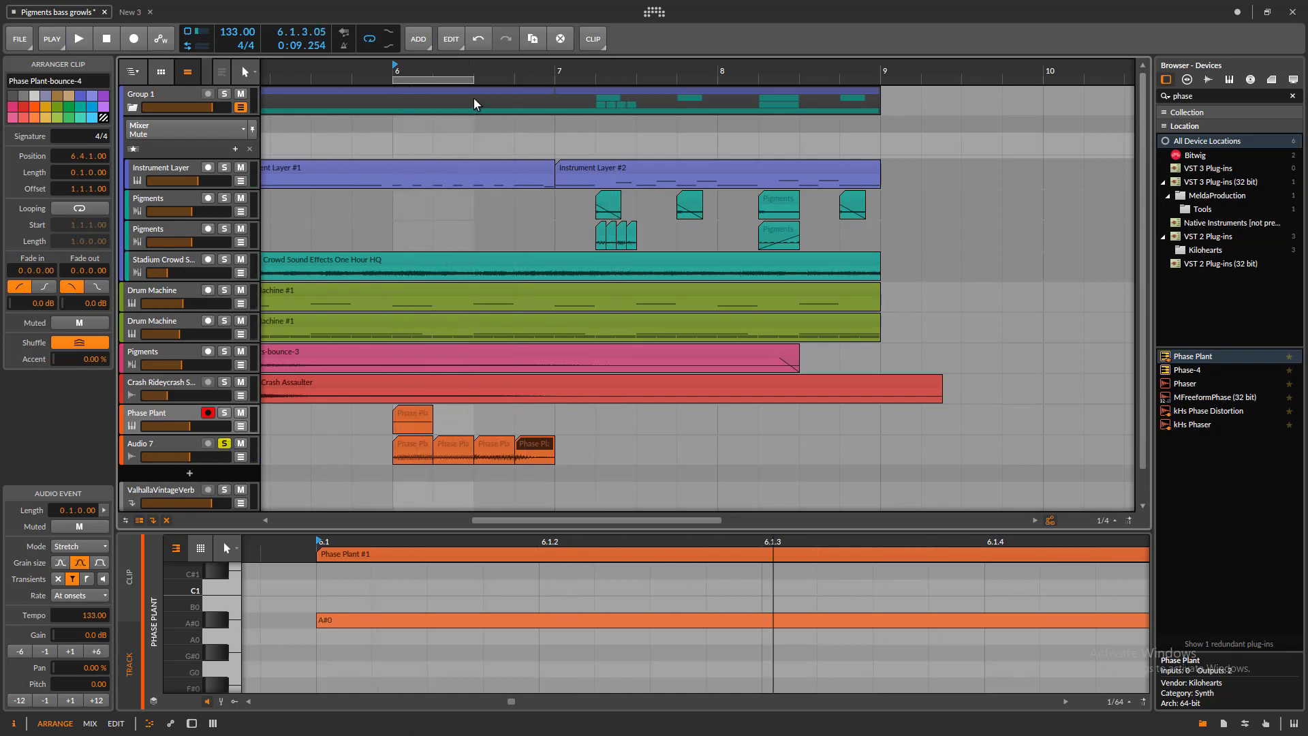
- Extend the loop region to one full bar from bar 6 and play all four bounced clips
left_click_drag(475, 103, 556, 102)
key("space")
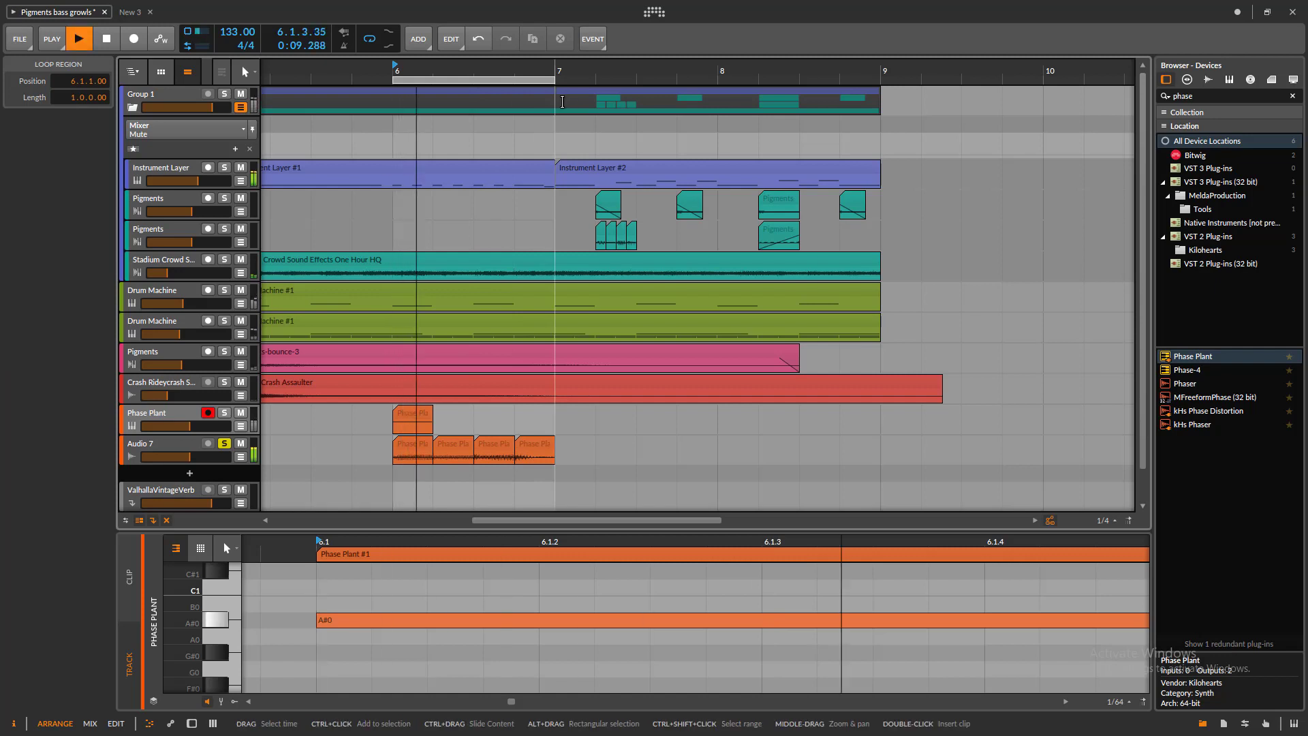
left_click(77, 41)
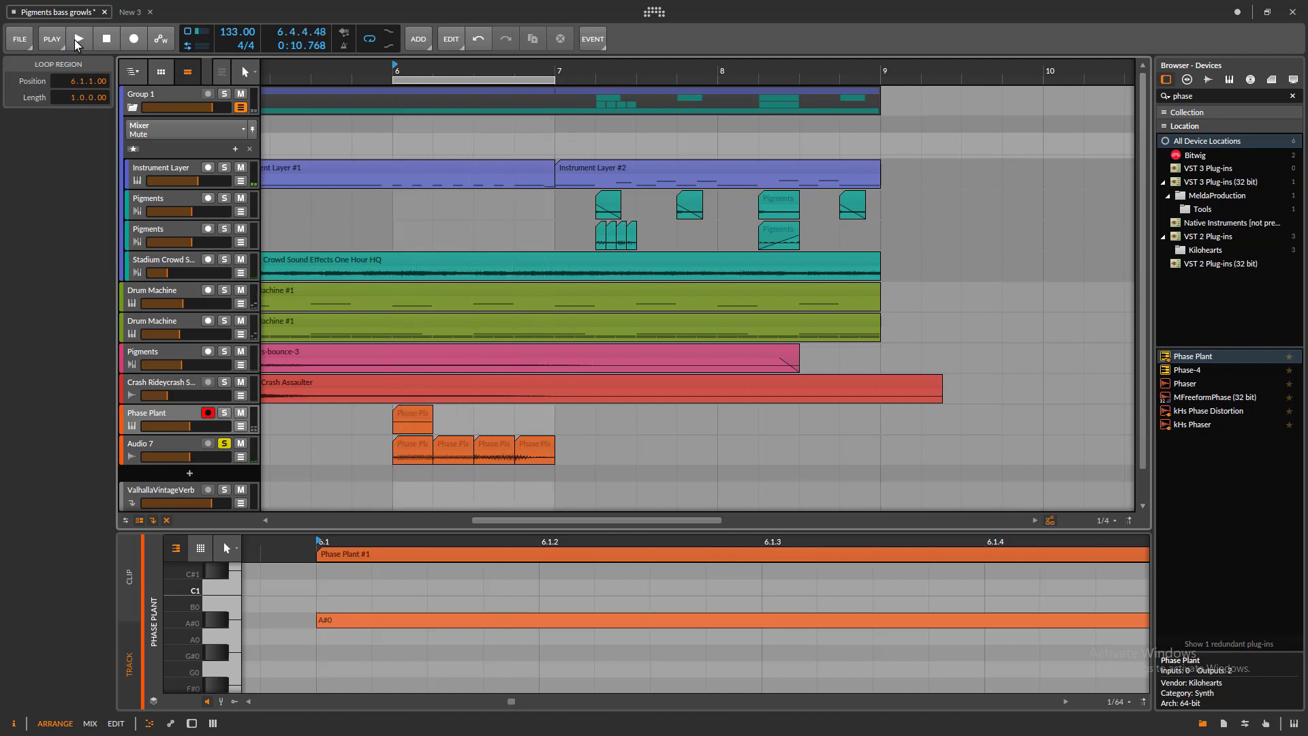
- Shorten the four bounced clips on Audio 7 to a sixteenth note each and place them back to back within beat 6.1
left_click(458, 69)
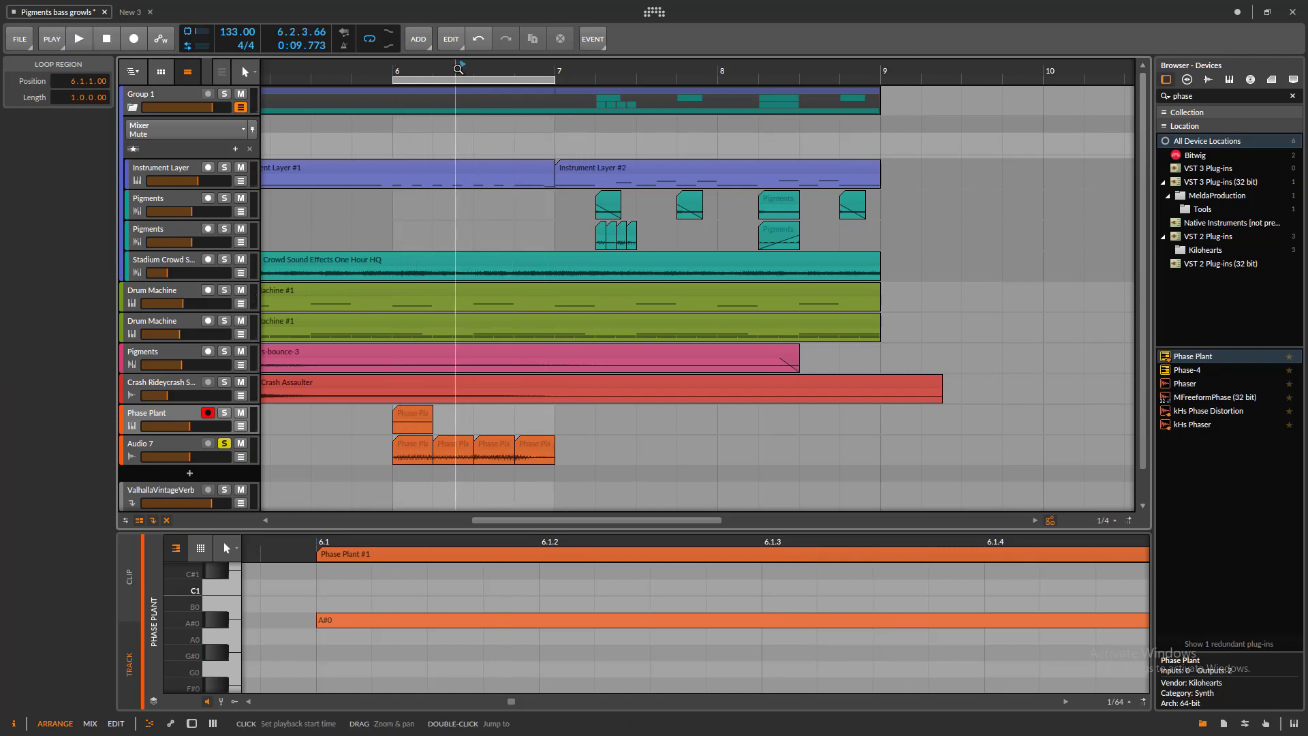
left_click_drag(457, 68, 578, 136)
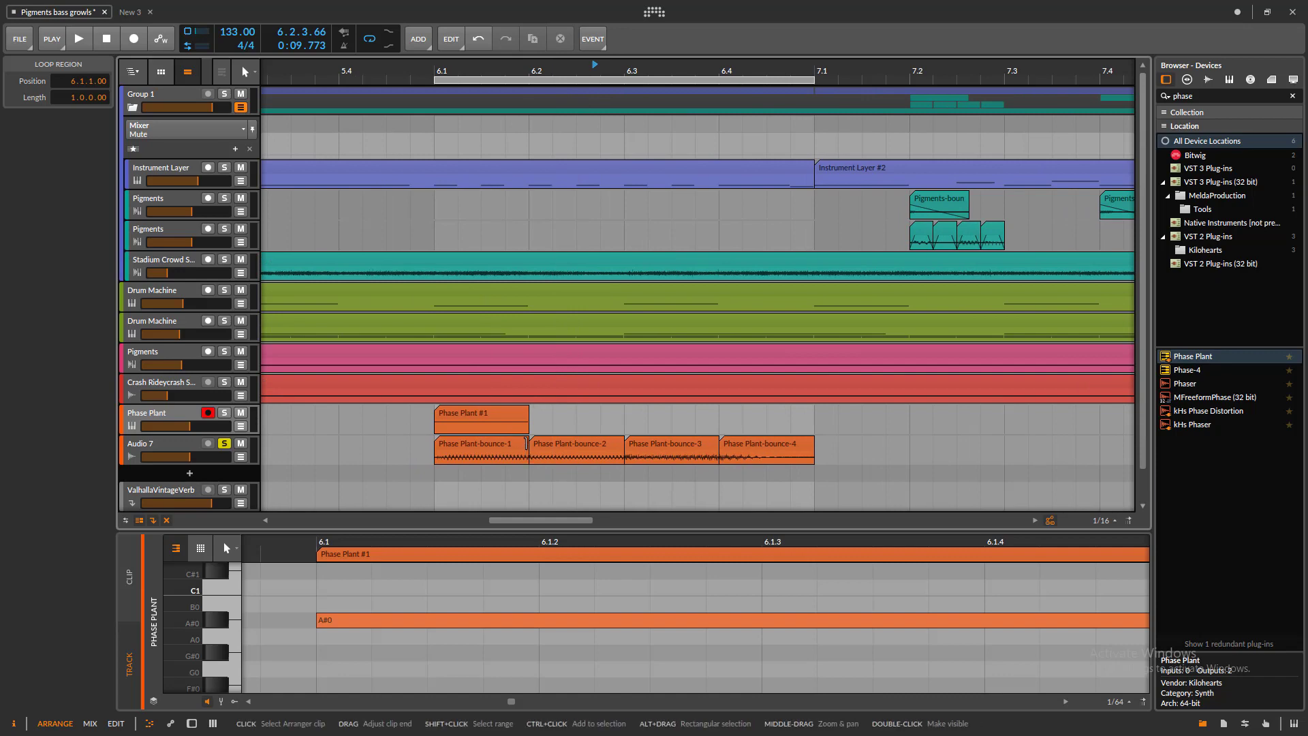
left_click_drag(526, 444, 456, 446)
left_click(468, 451)
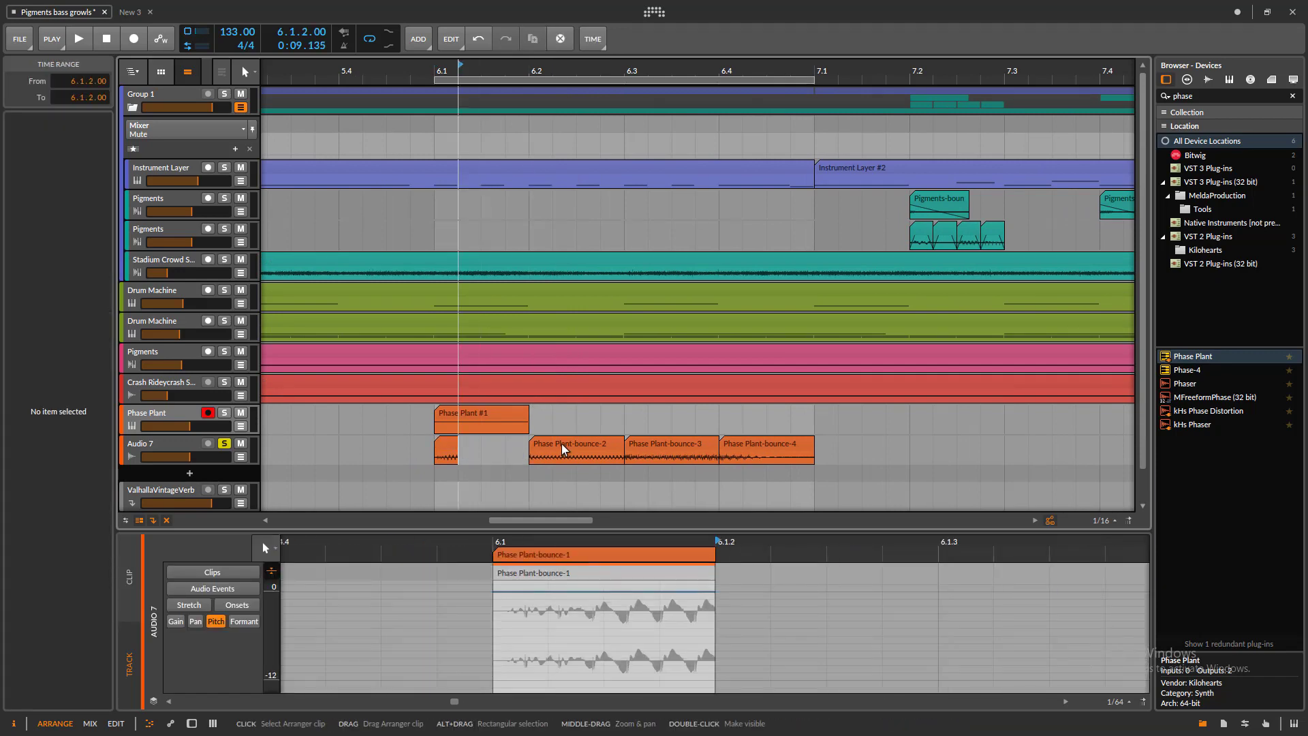
left_click_drag(563, 447, 488, 447)
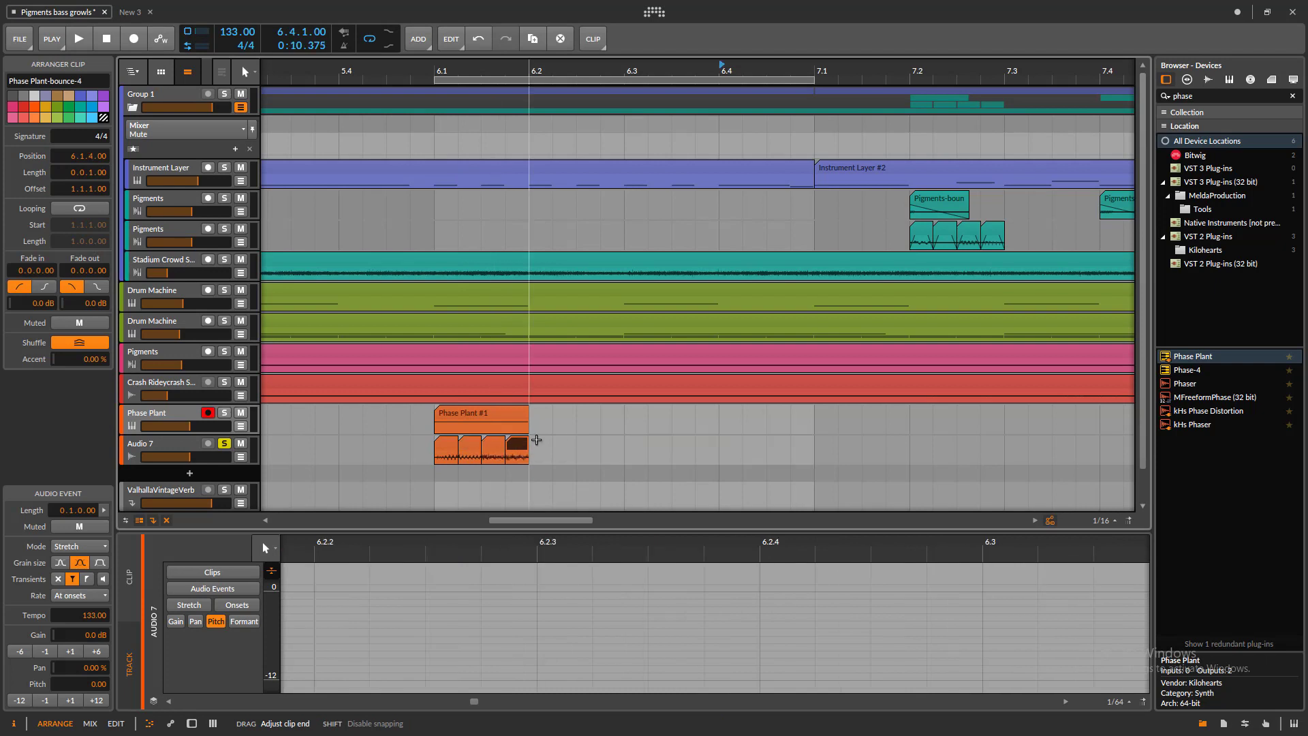
- Play the four shortened clips several times, starting from just before bar 6
key("space")
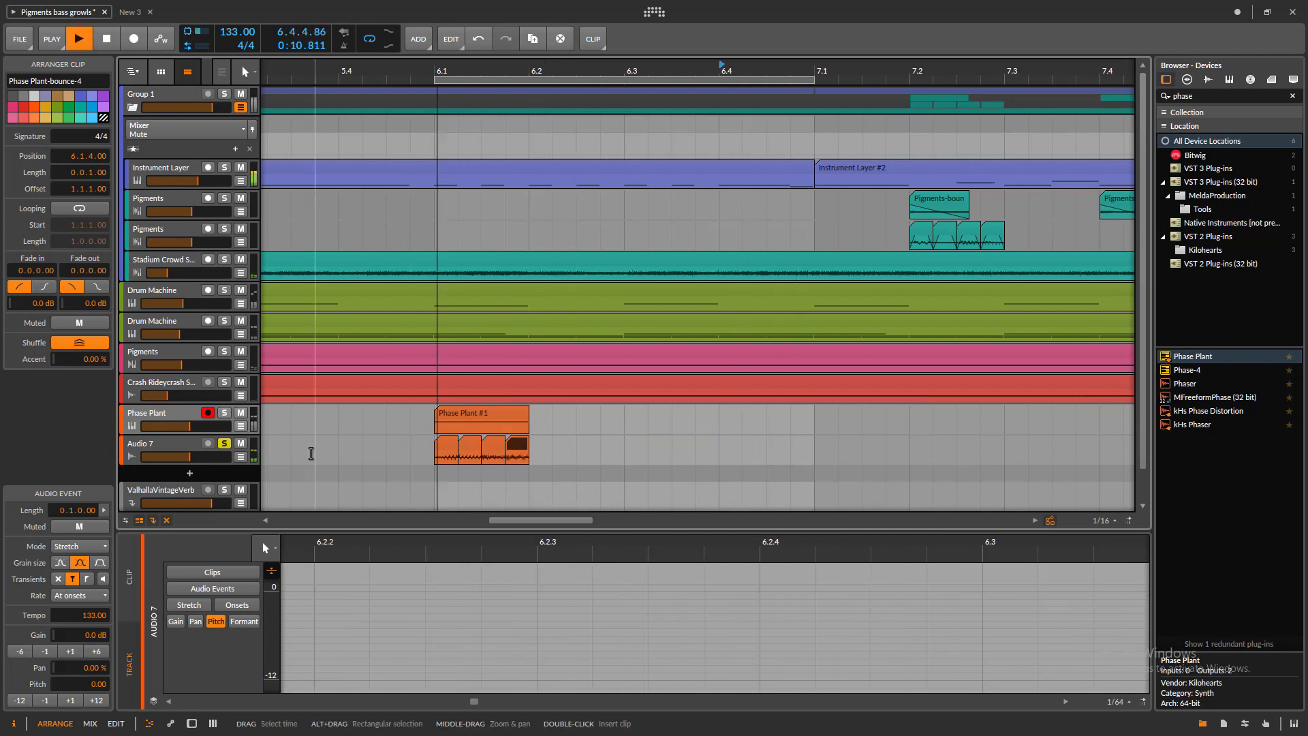
left_click(421, 71)
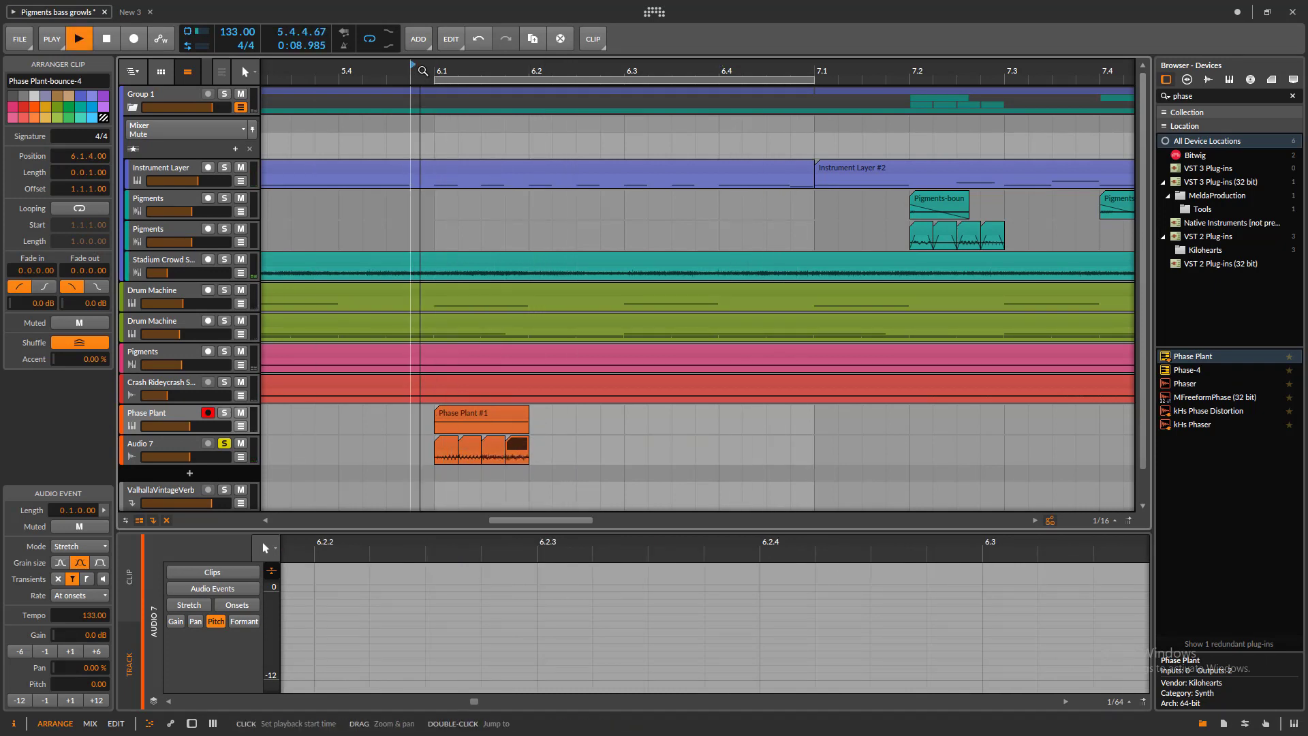
key("space")
key("space")
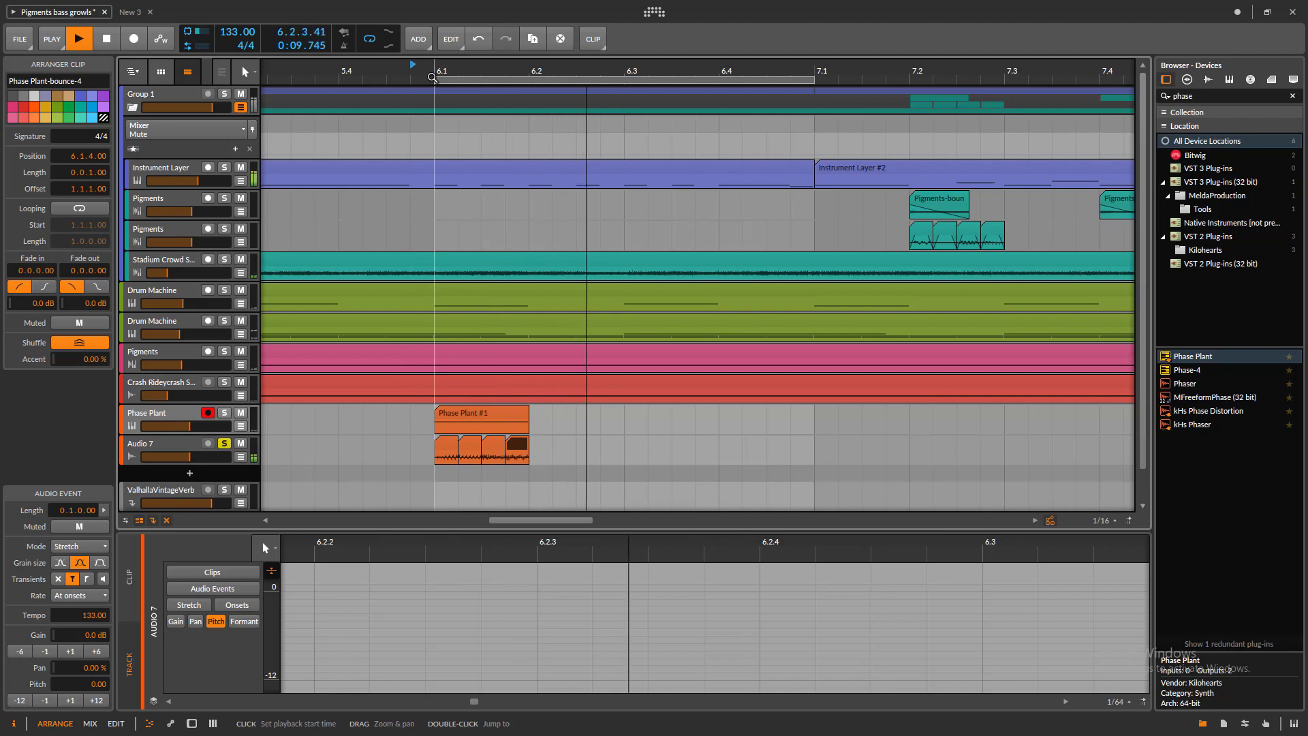
key("space")
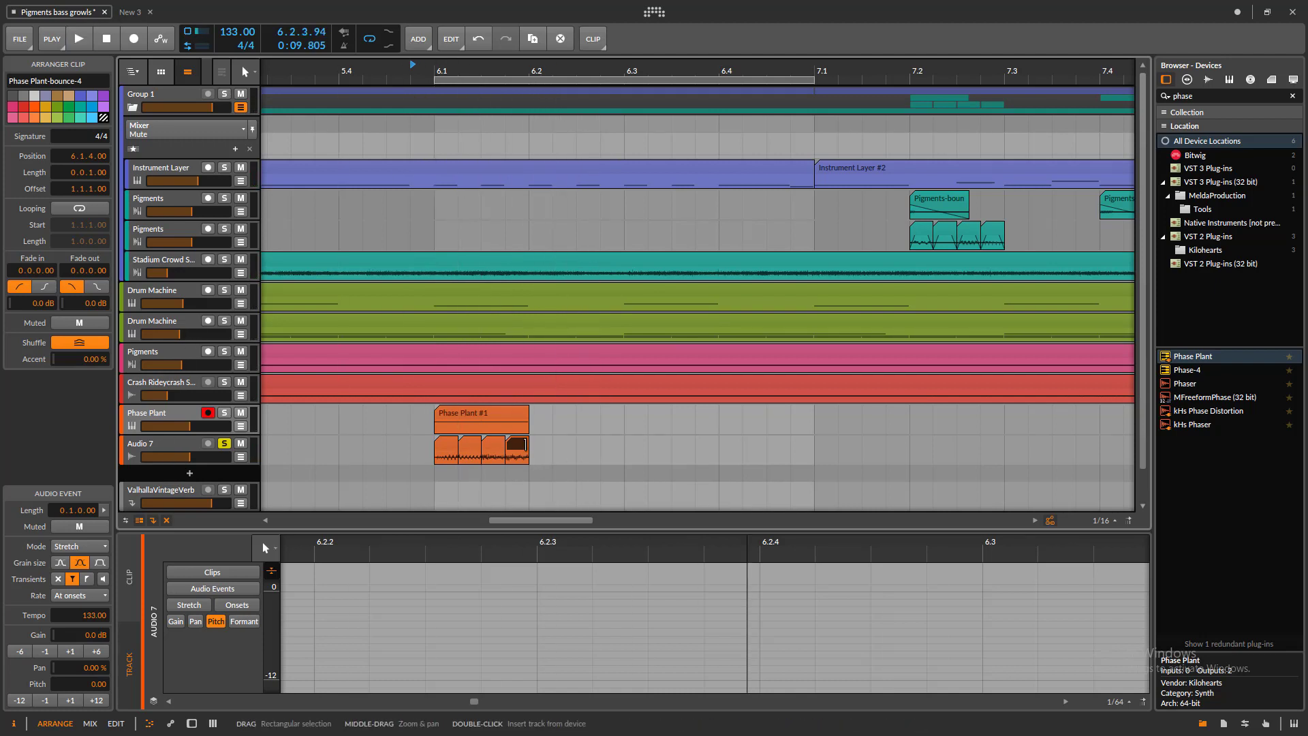
key("space")
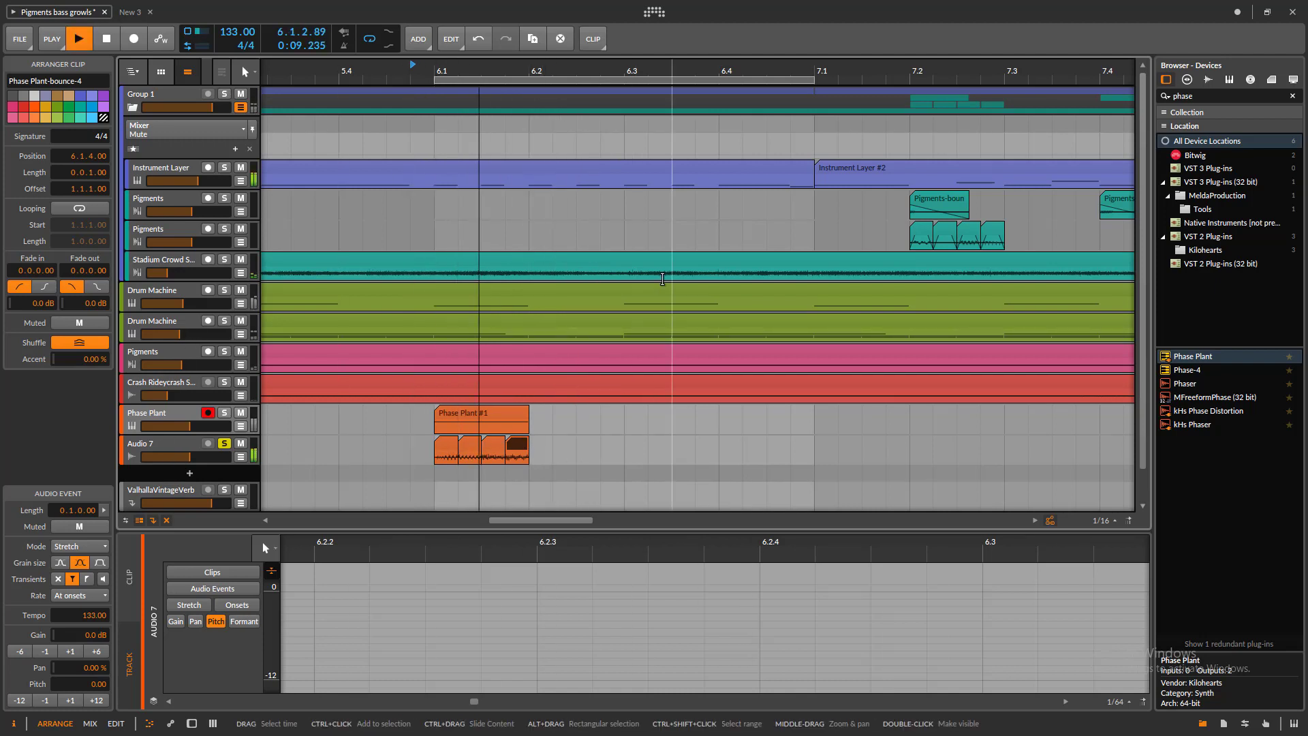
key("space")
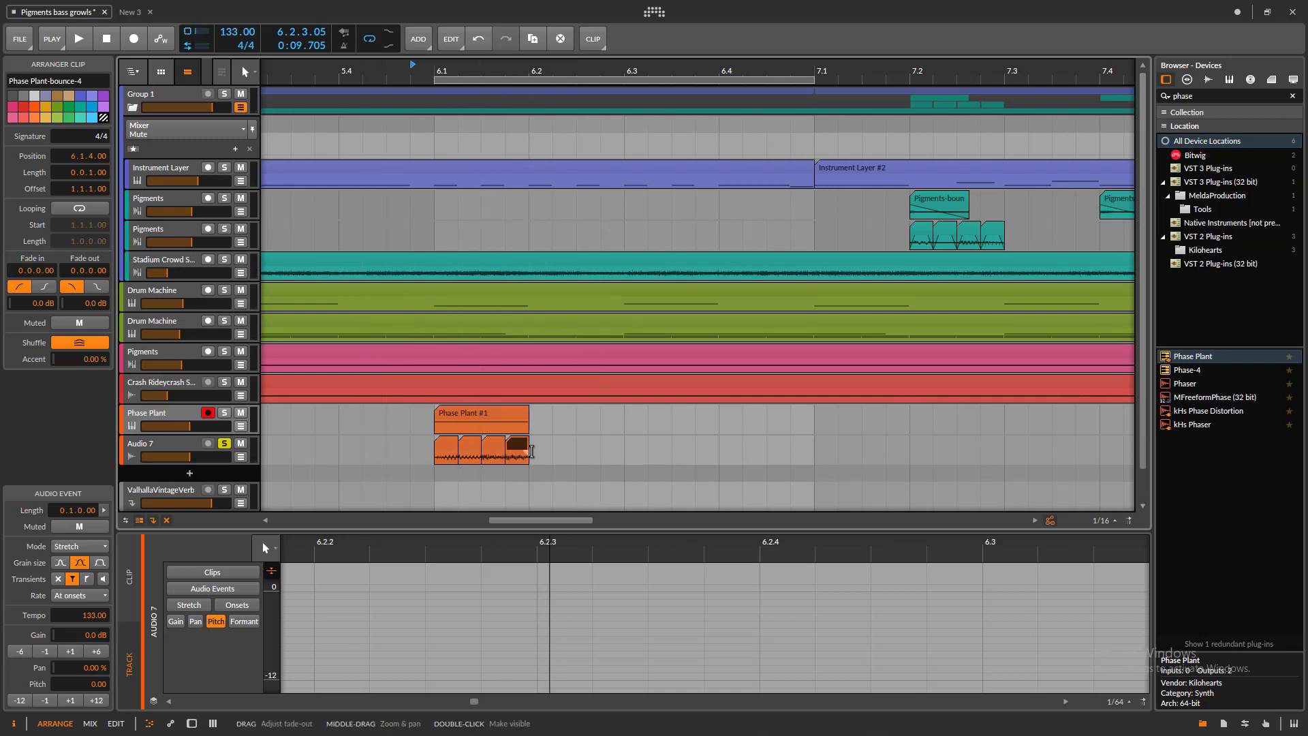
key("space")
key("space")
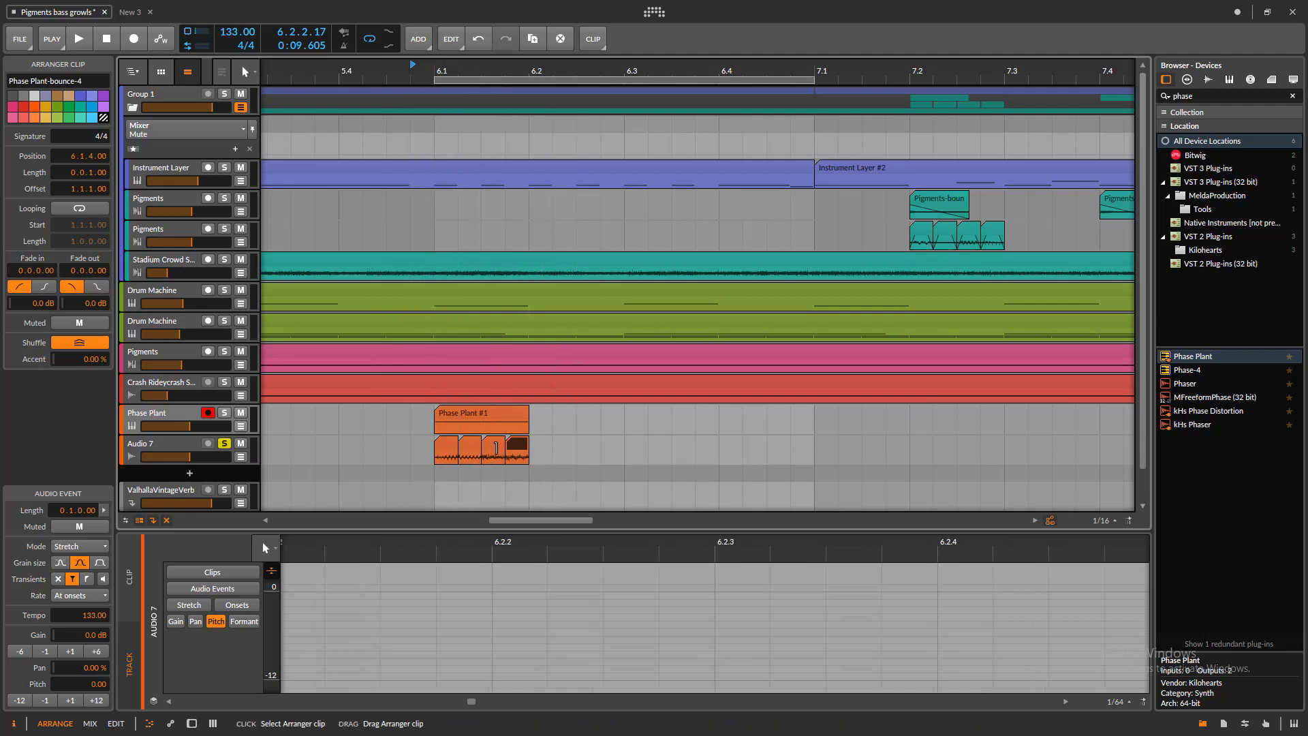
- Select all four Audio 7 clips and give them a 0.0.0.16 fade-in and a similarly short fade-out
left_click(496, 448)
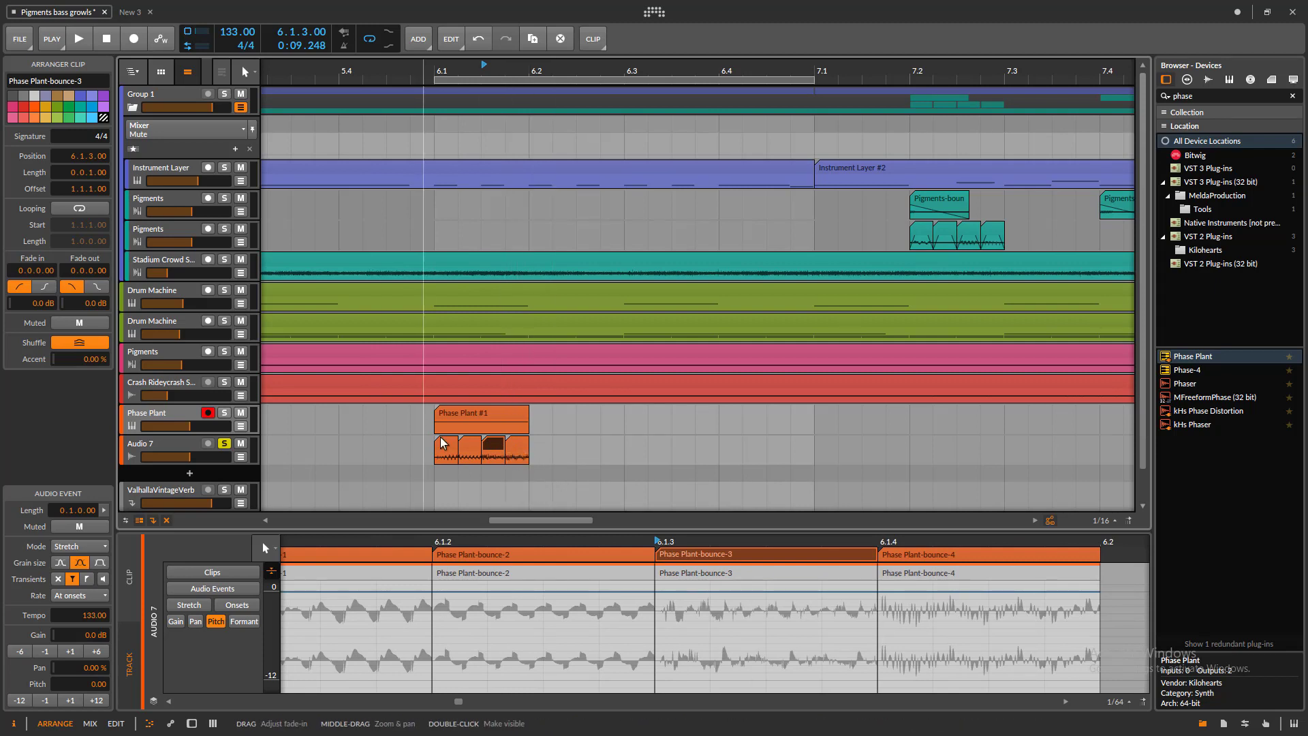
left_click_drag(565, 444, 428, 453)
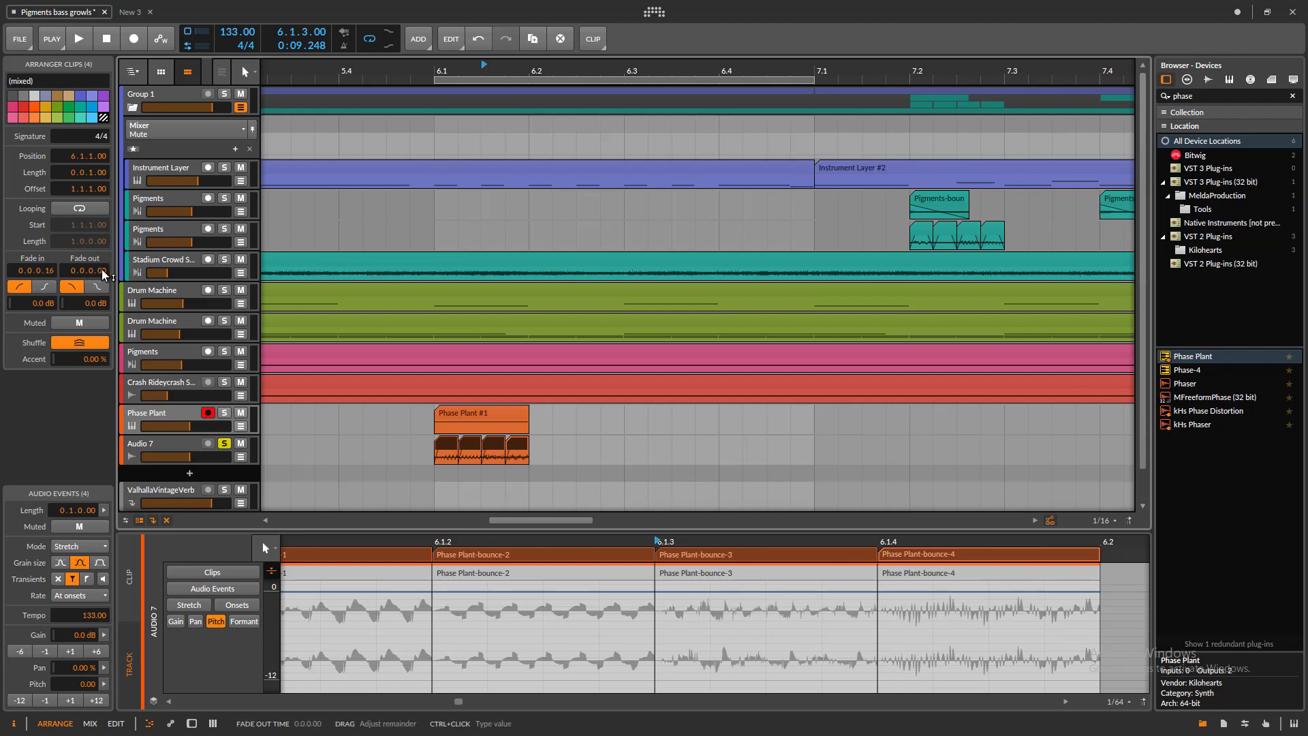
left_click_drag(103, 271, 103, 267)
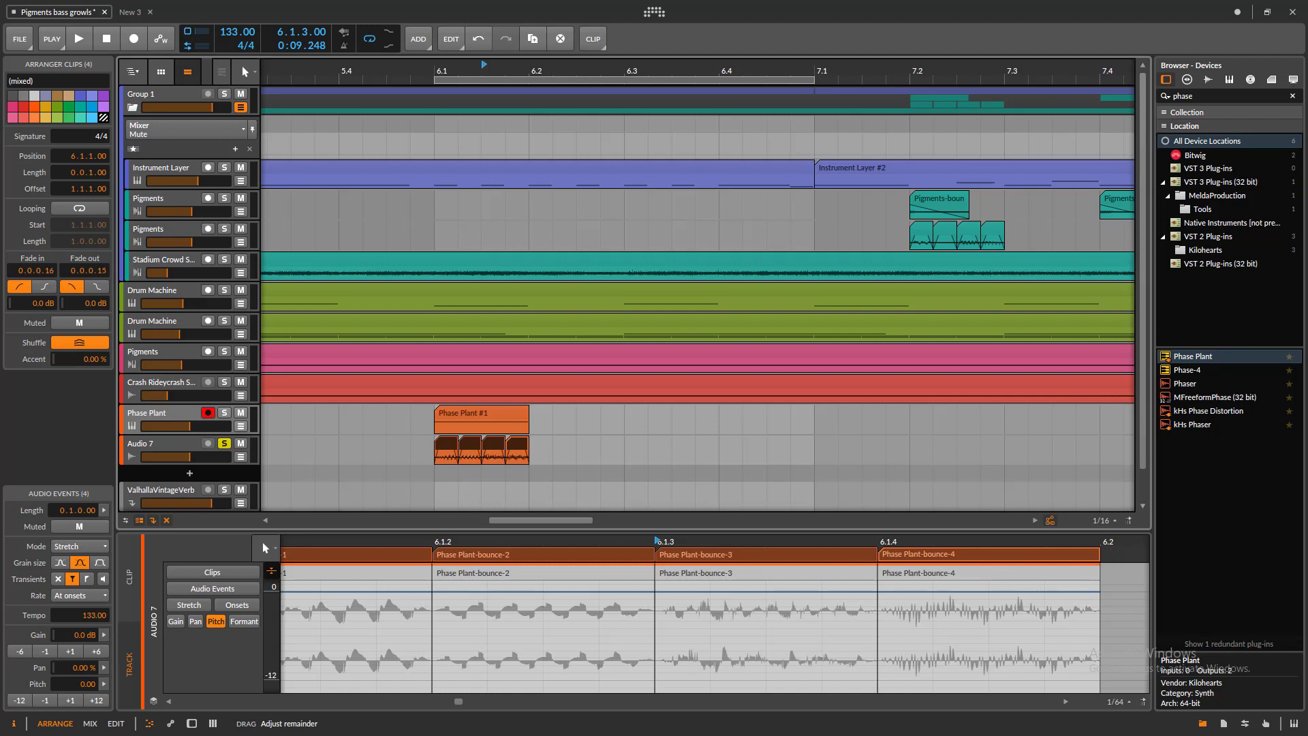
- Play the four faded clips from just before bar 6 and select the Audio 7 track
key("space")
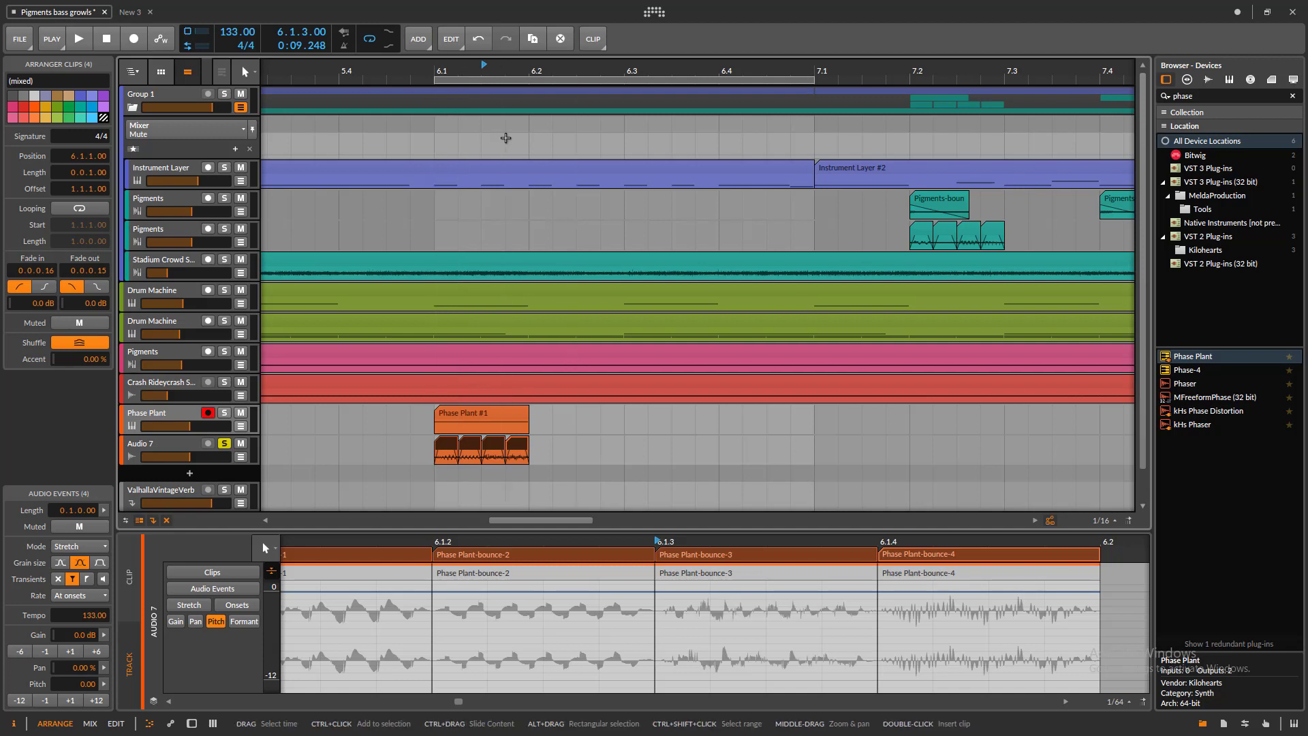
left_click(390, 70)
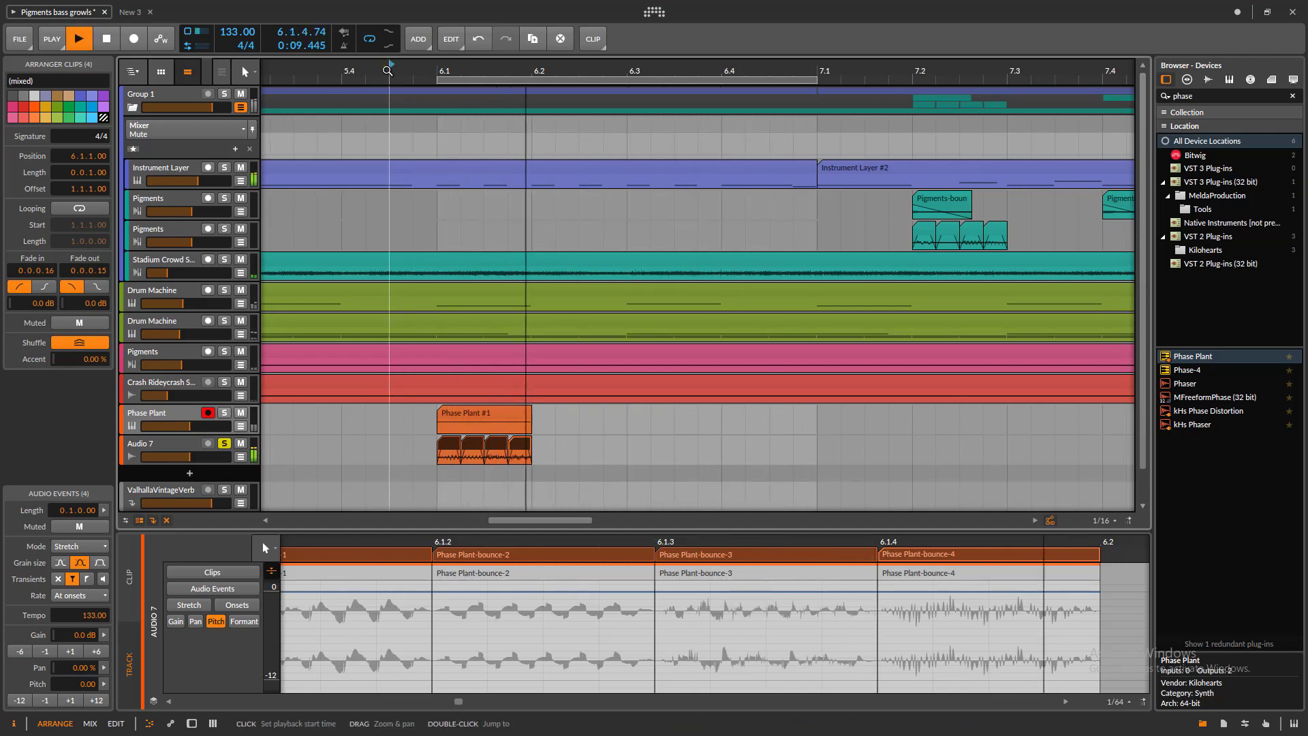
key("space")
left_click_drag(491, 80, 489, 129)
scroll(522, 432, "down", 1)
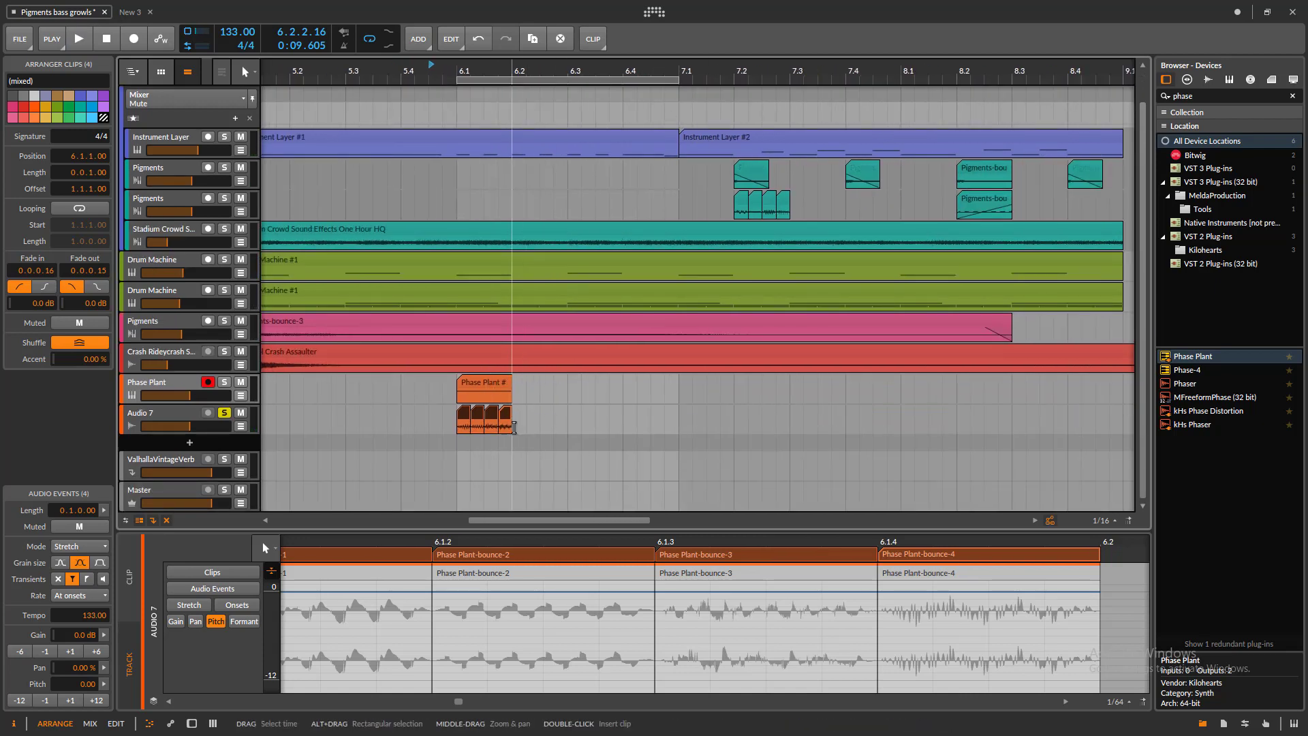
scroll(525, 416, "up", 1)
left_click(163, 448)
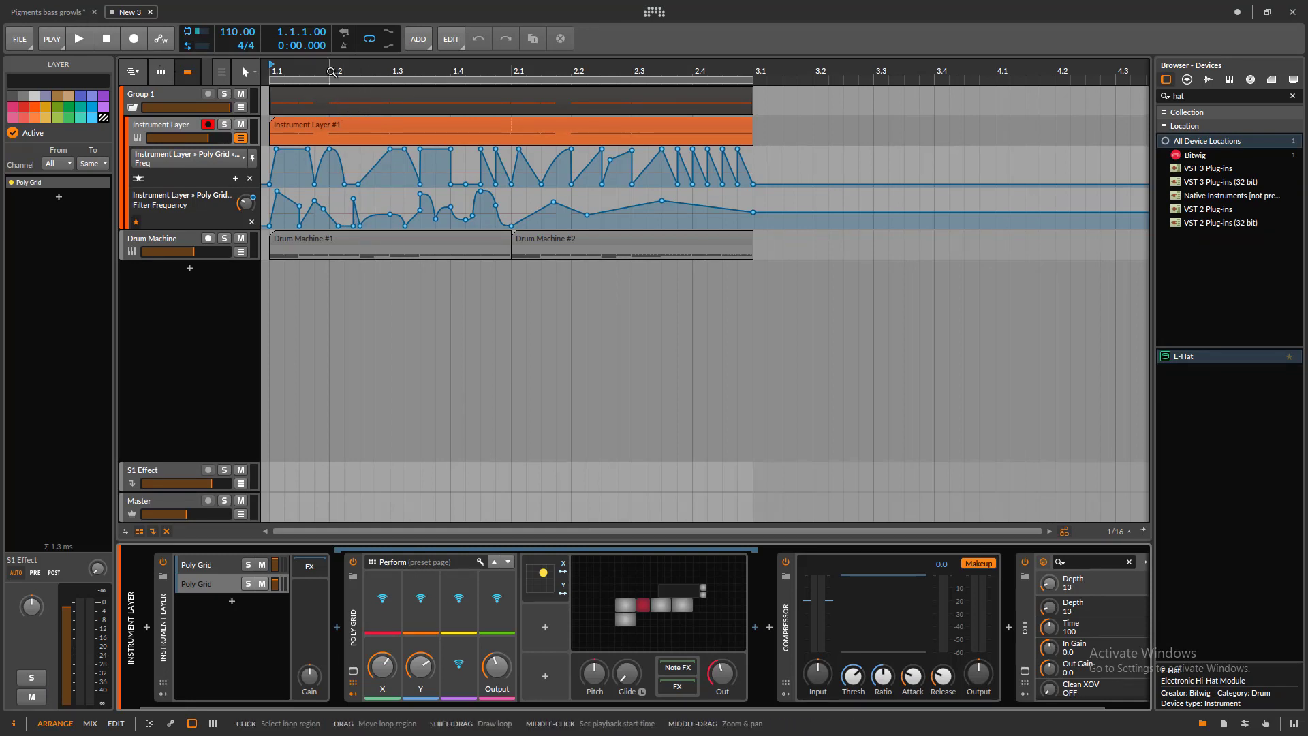
- Switch to the New 3 project, select the first Poly Grid layer and inspect its grid patch in the expanded view
left_click_drag(333, 70, 334, 97)
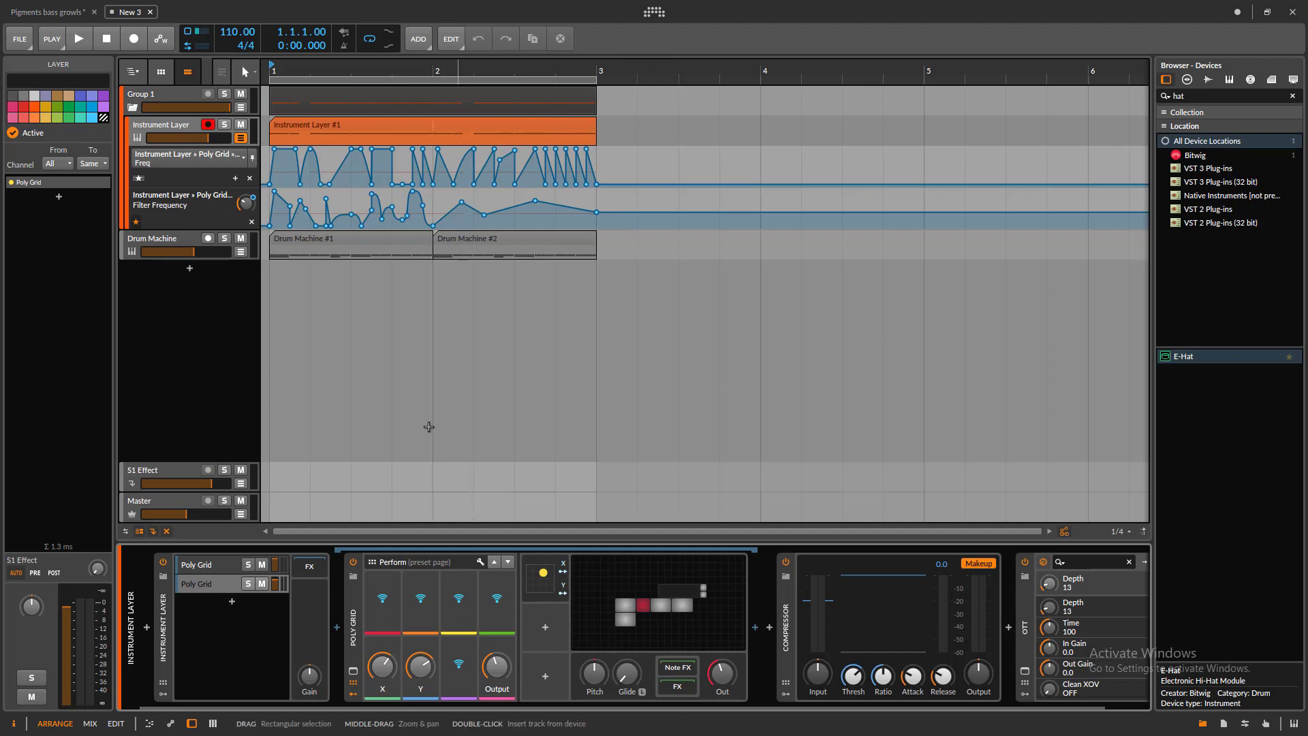
left_click(223, 563)
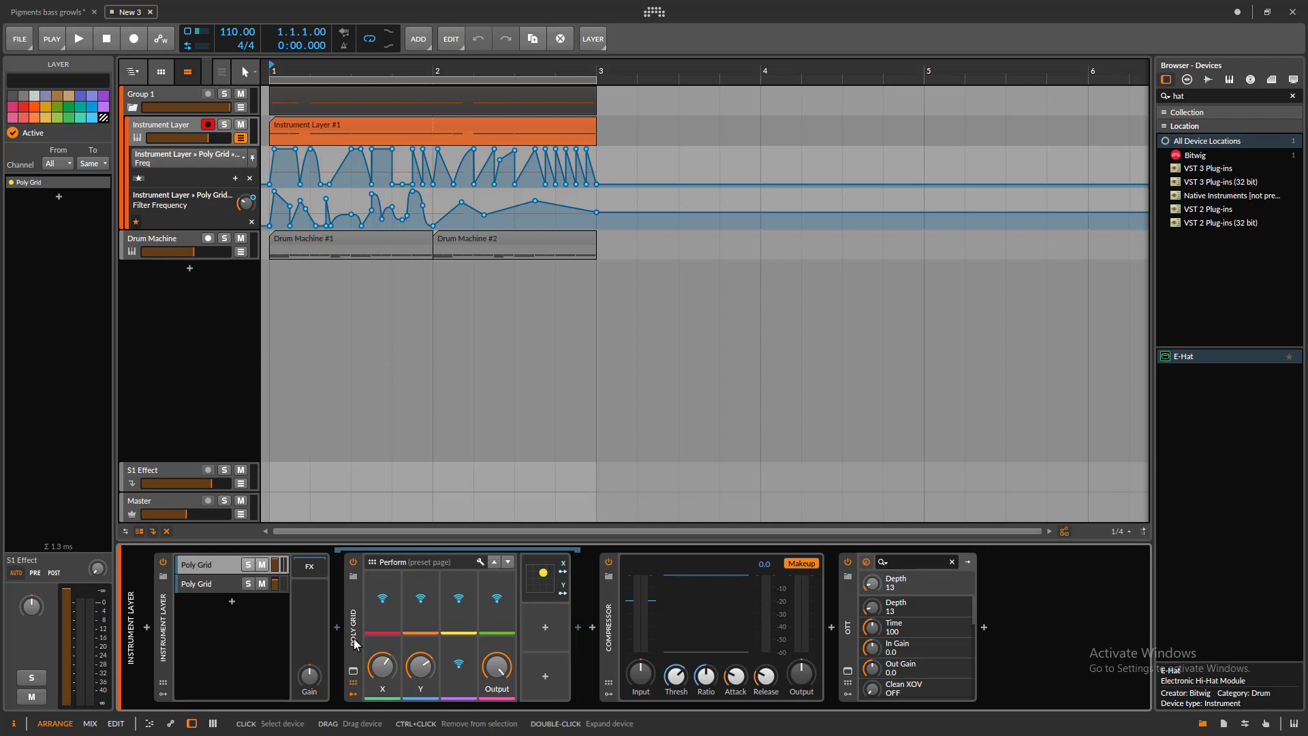
left_click(353, 673)
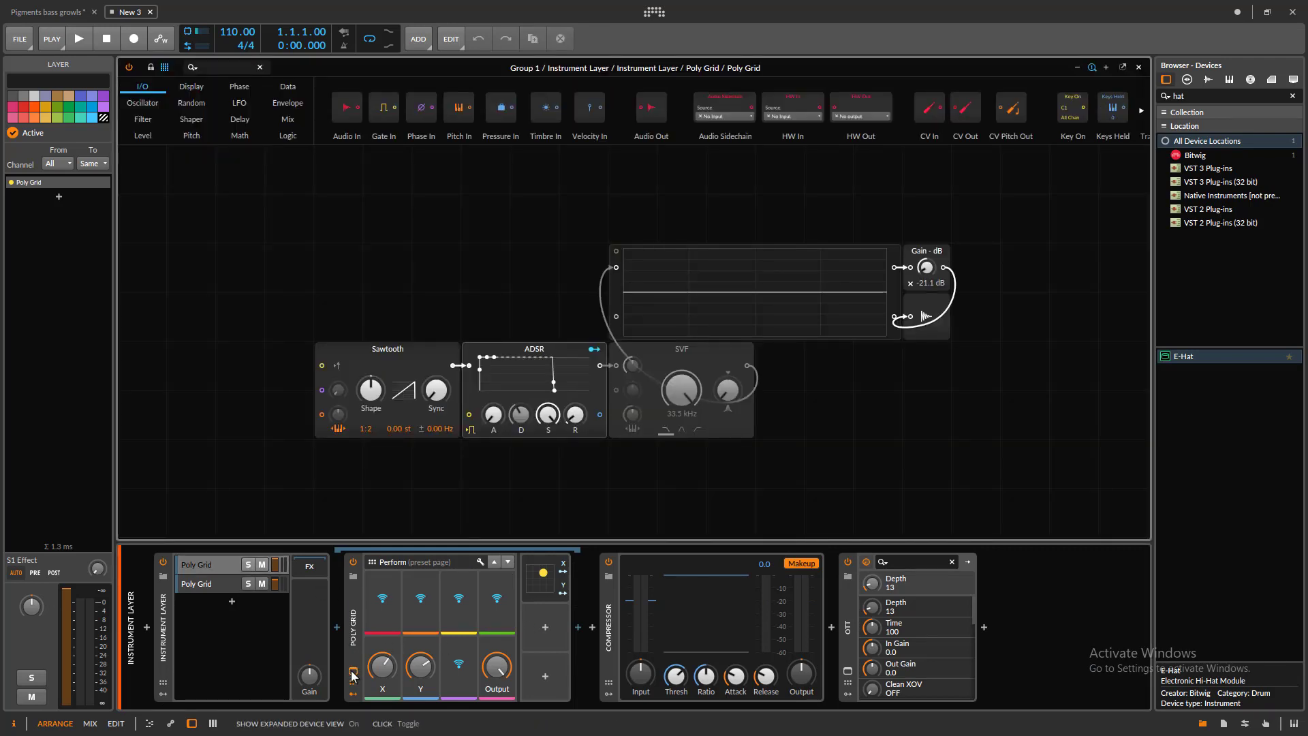
double_click(354, 644)
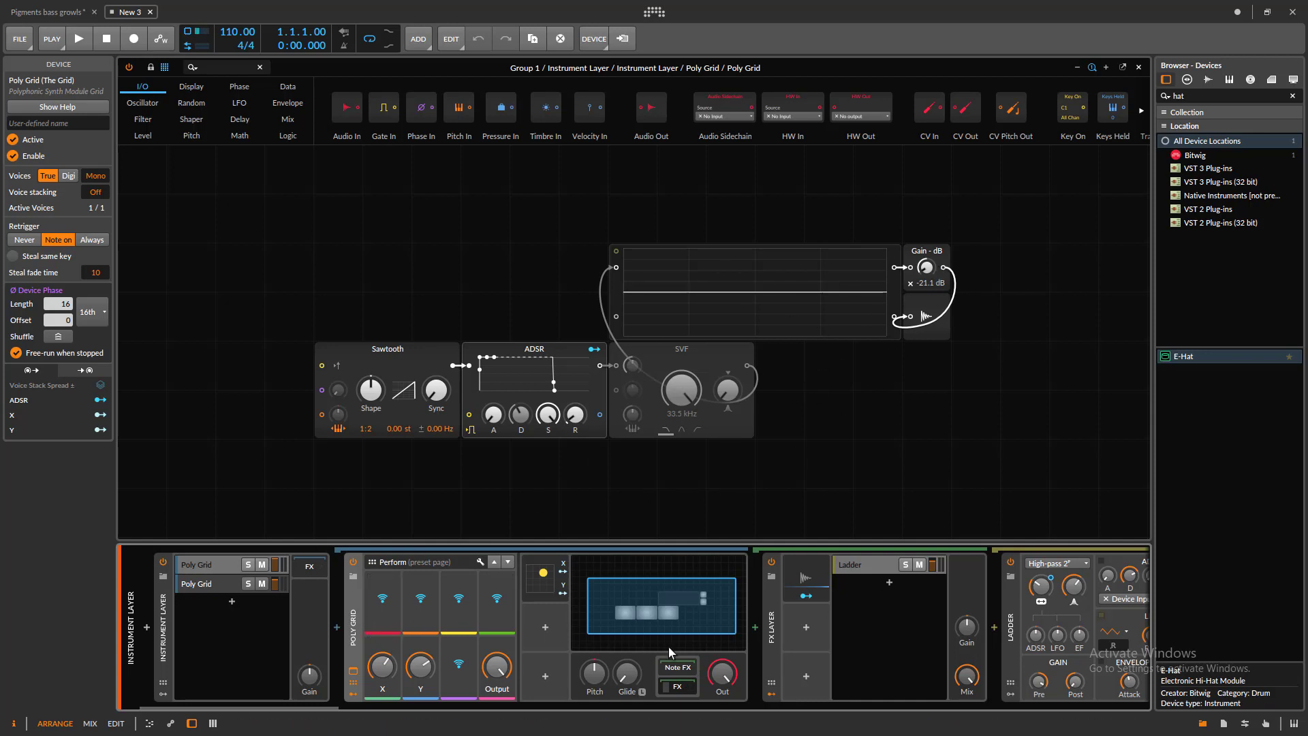
left_click(353, 678)
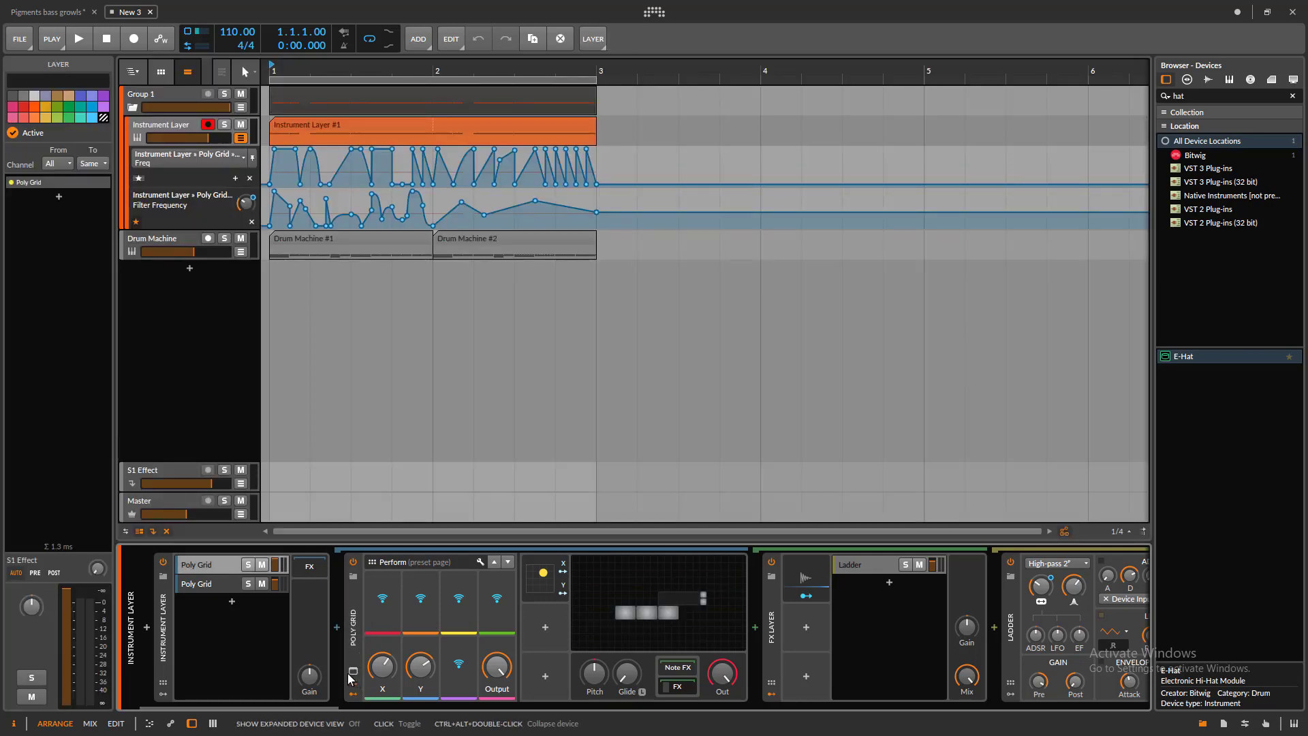
- Expand the Poly Grid device to reveal its nested effects, and select the Ladder layer inside the FX Layer
left_click(349, 676)
left_click(348, 676)
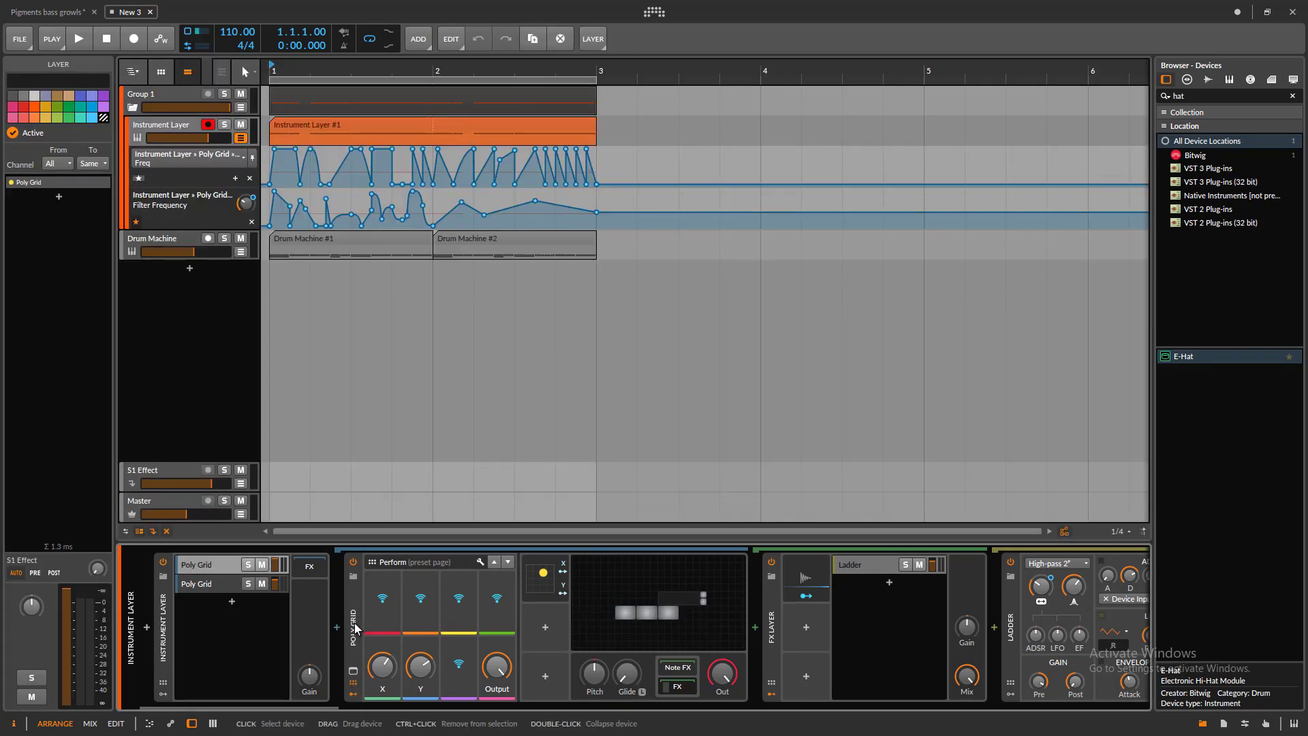
left_click(355, 627)
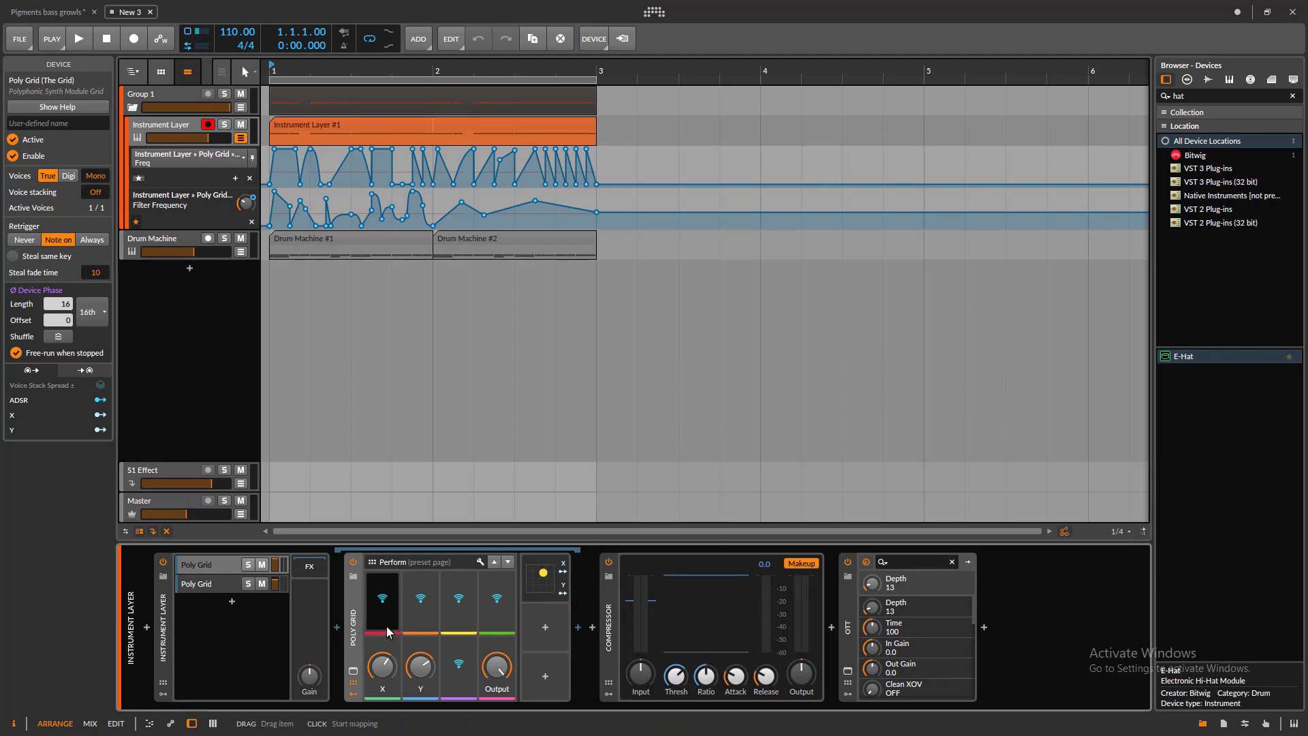
double_click(354, 632)
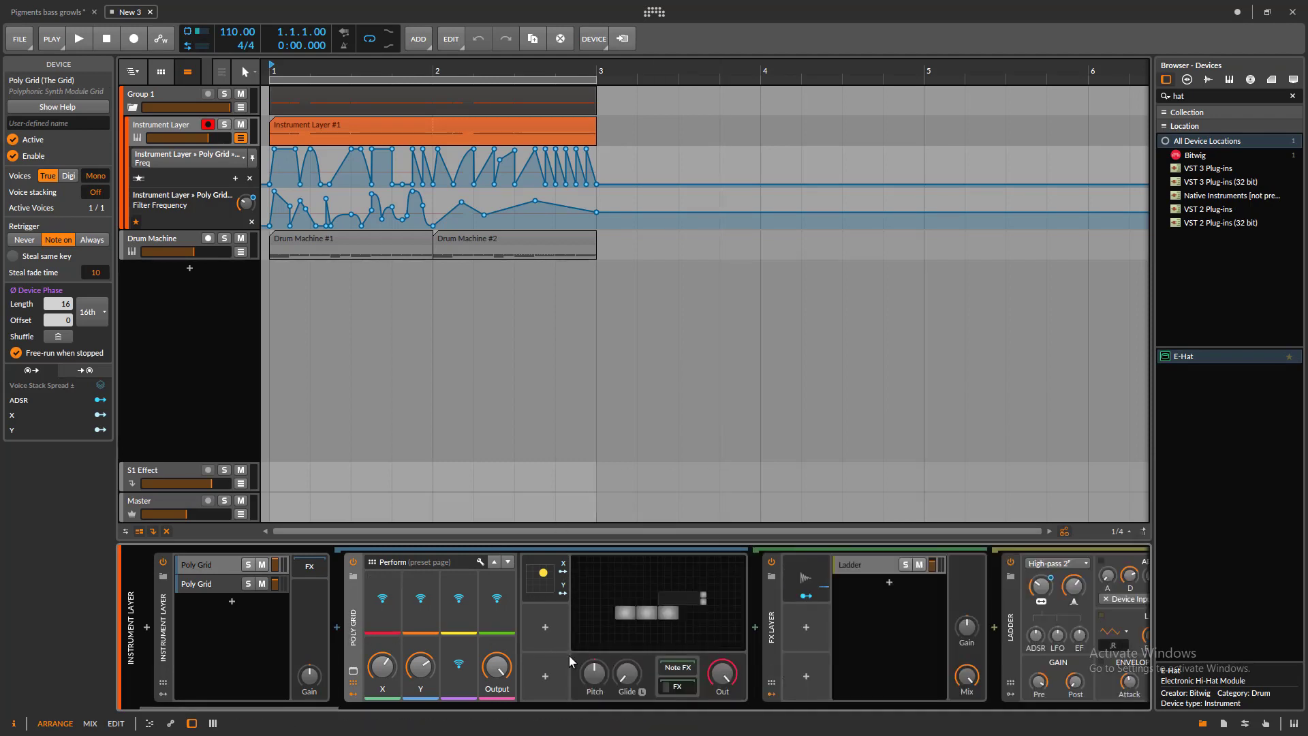
left_click(881, 566)
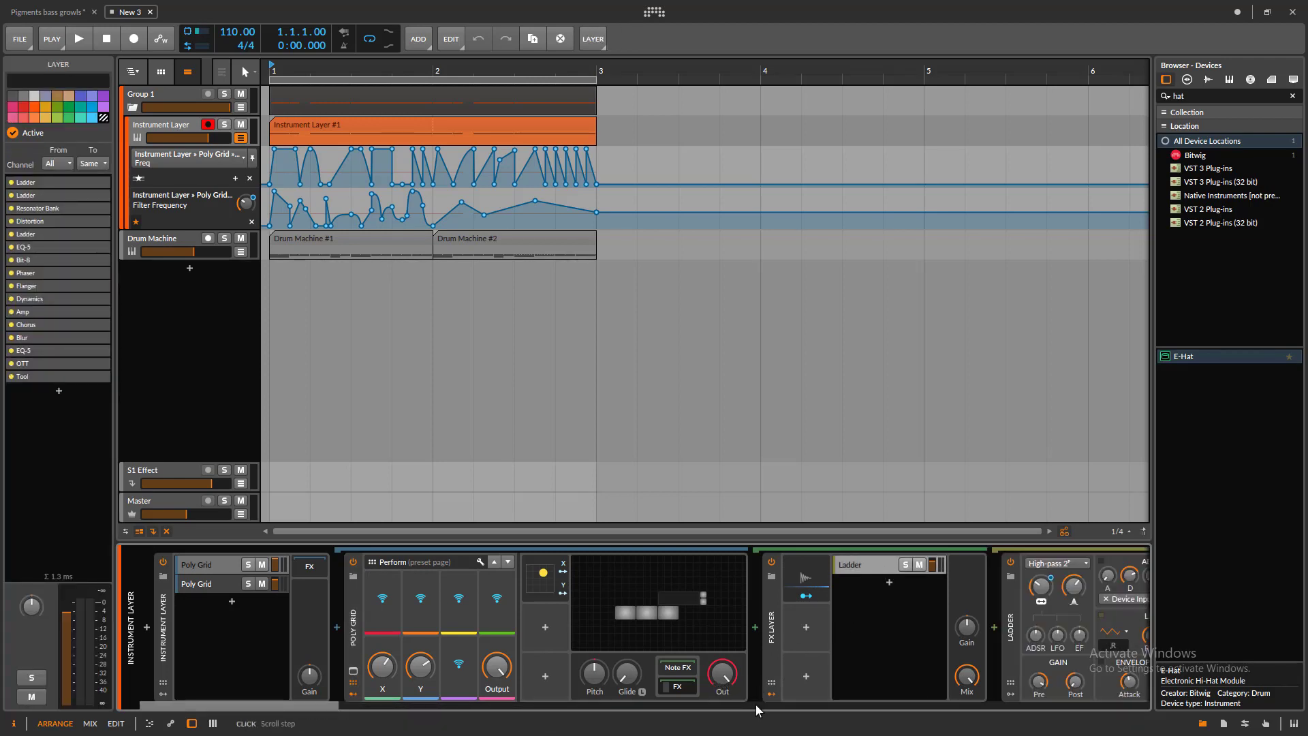
left_click(872, 709)
left_click_drag(710, 705, 389, 697)
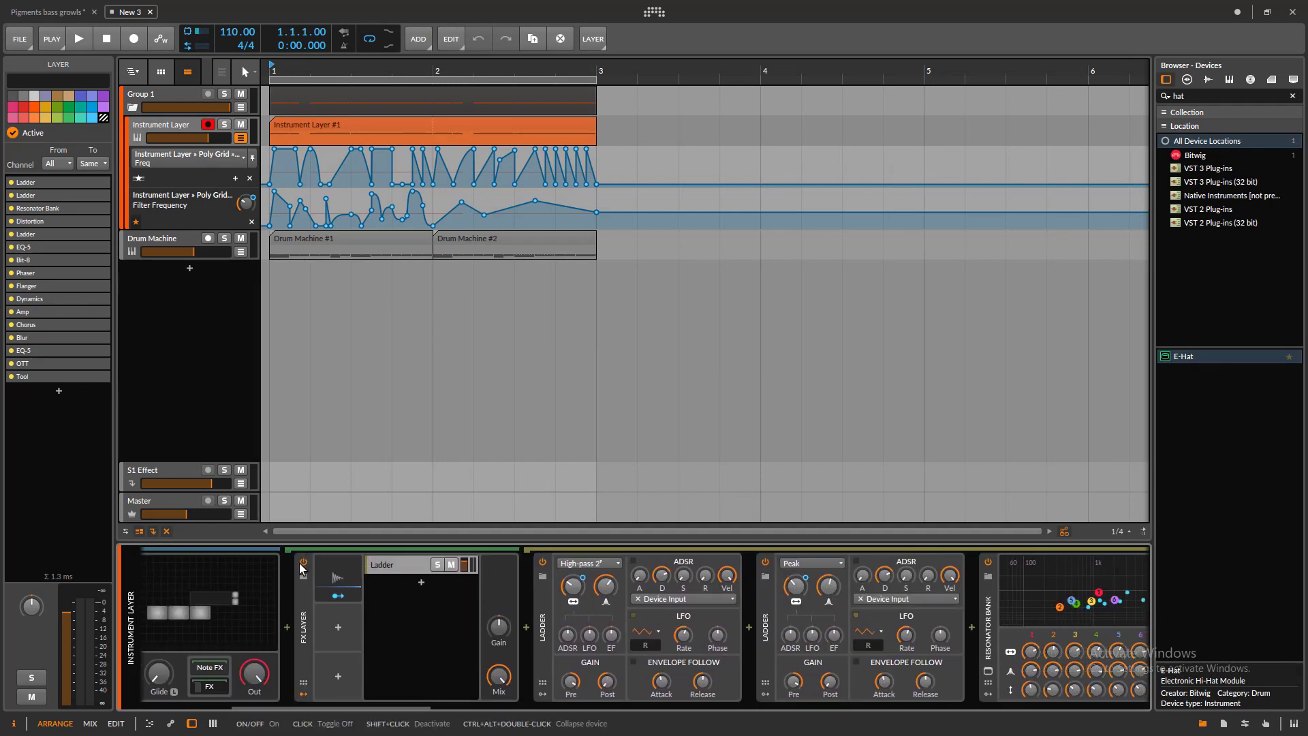
- Play the loop with the FX Layer turned off, and again with it turned back on
left_click(302, 563)
key("space")
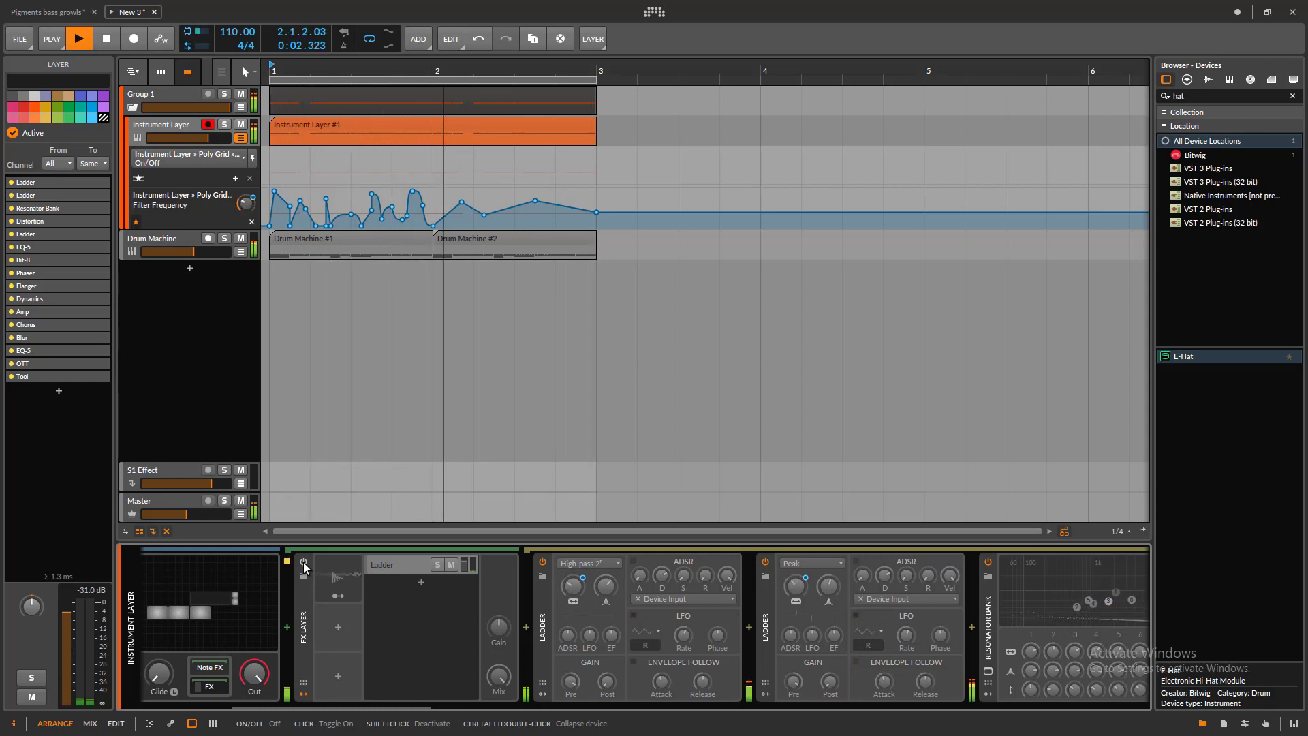
key("space")
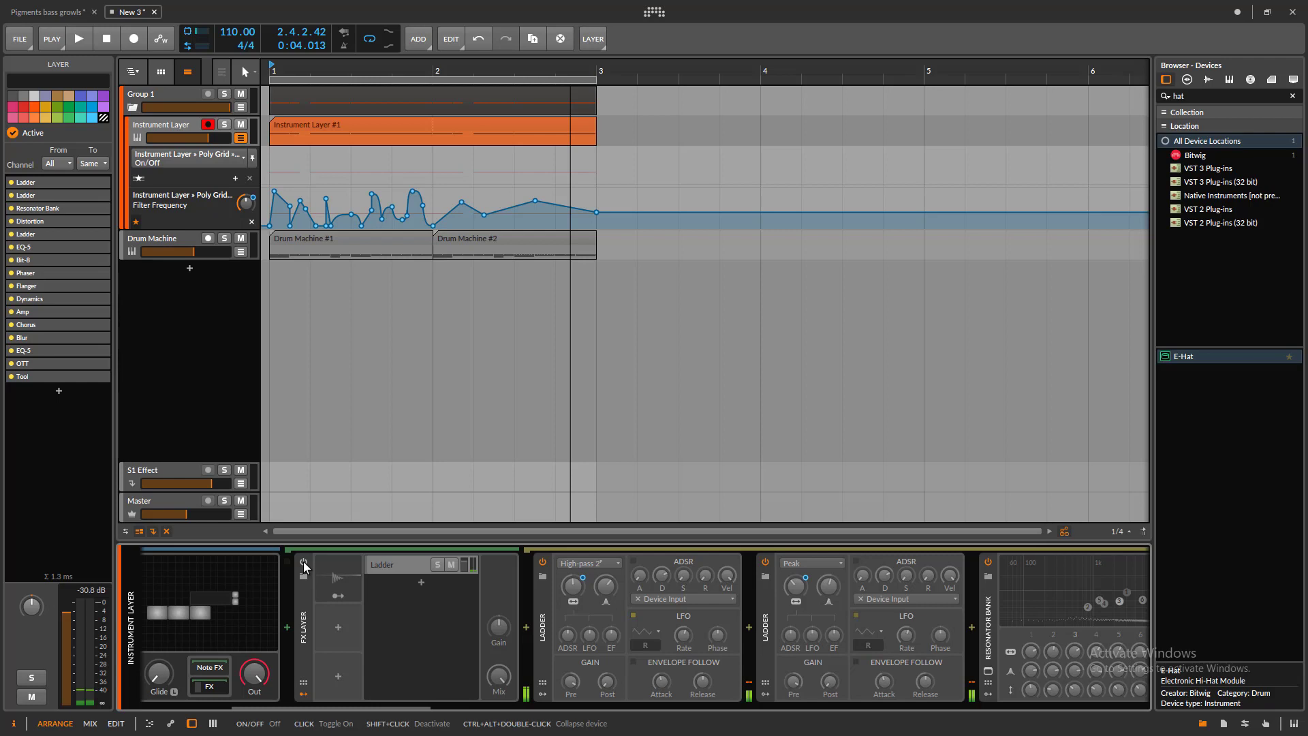
left_click(304, 563)
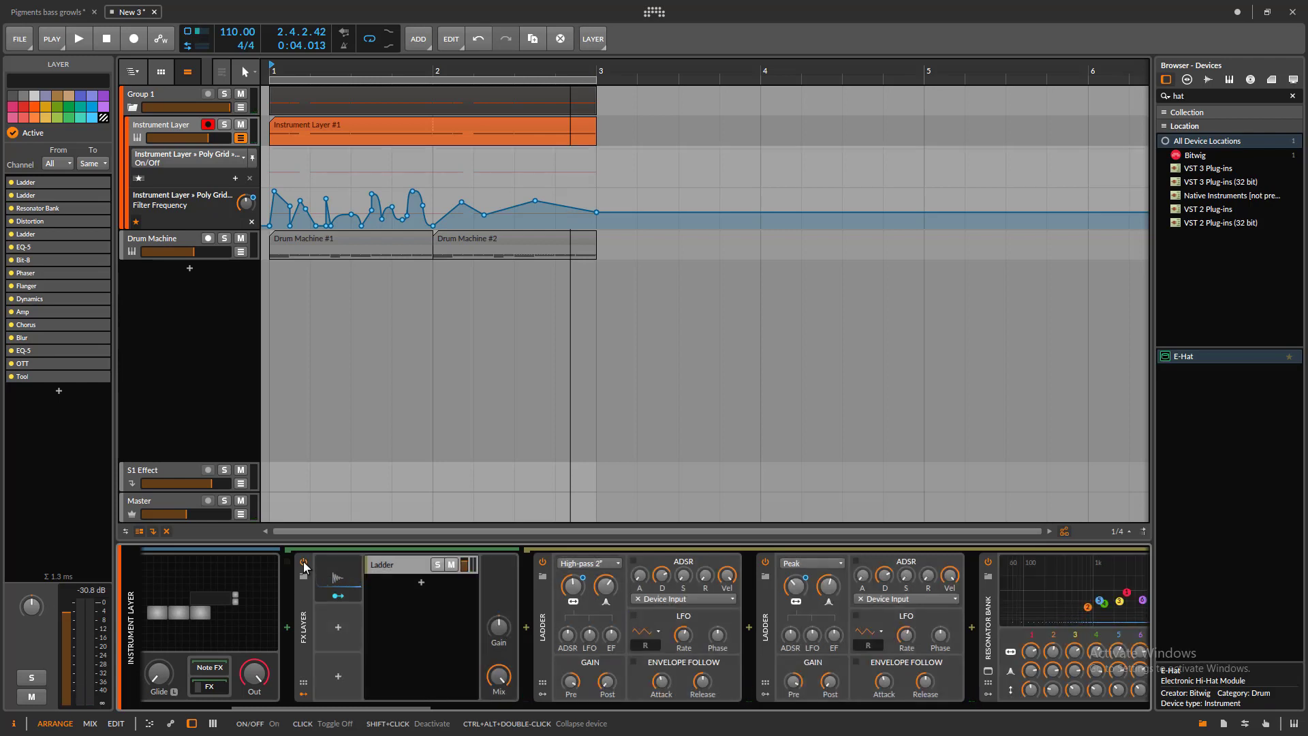
key("space")
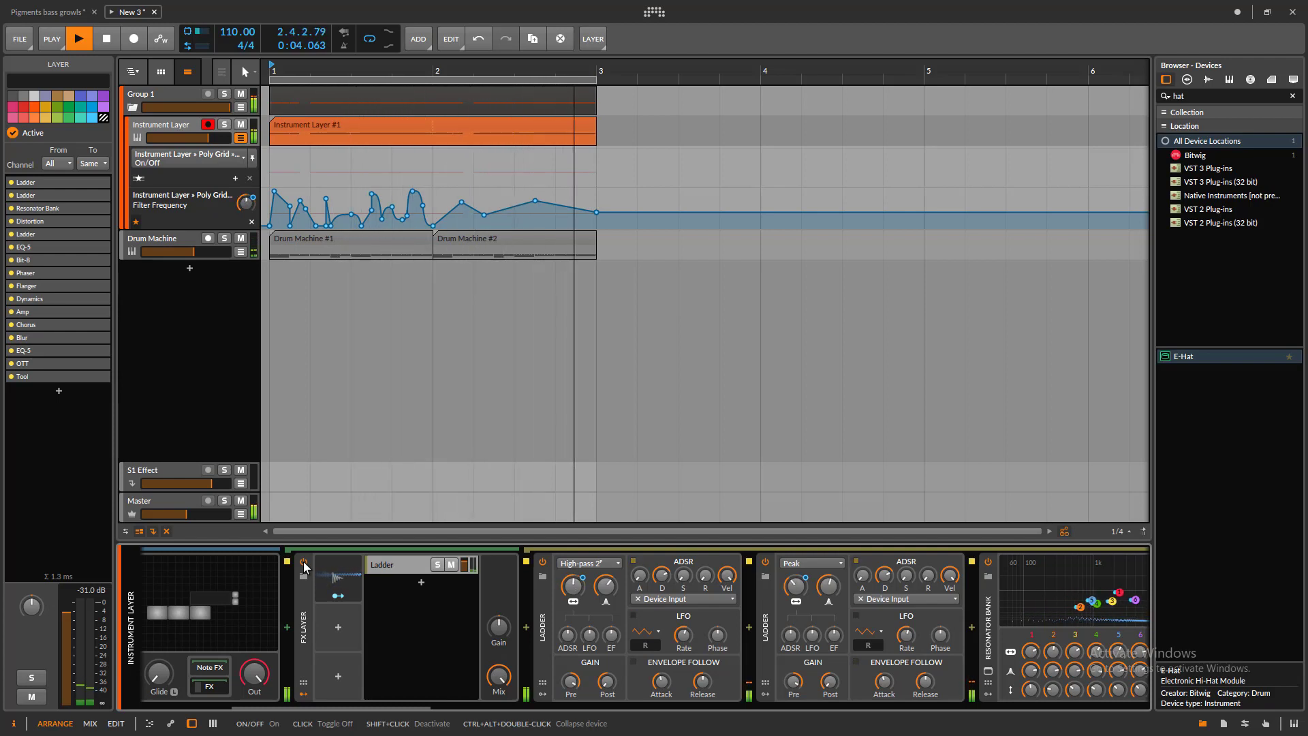
key("space")
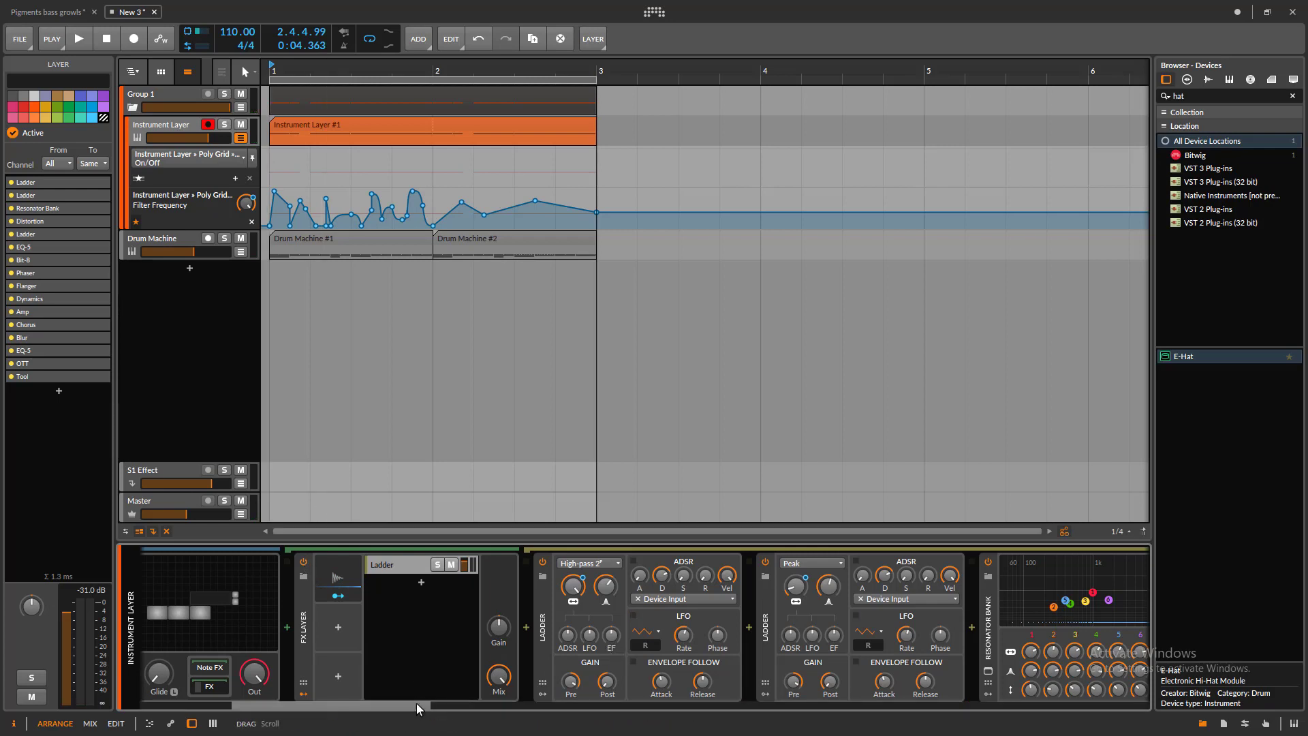
- Collapse the High-pass Ladder device in the Ladder layer's effect chain
left_click_drag(415, 705, 457, 701)
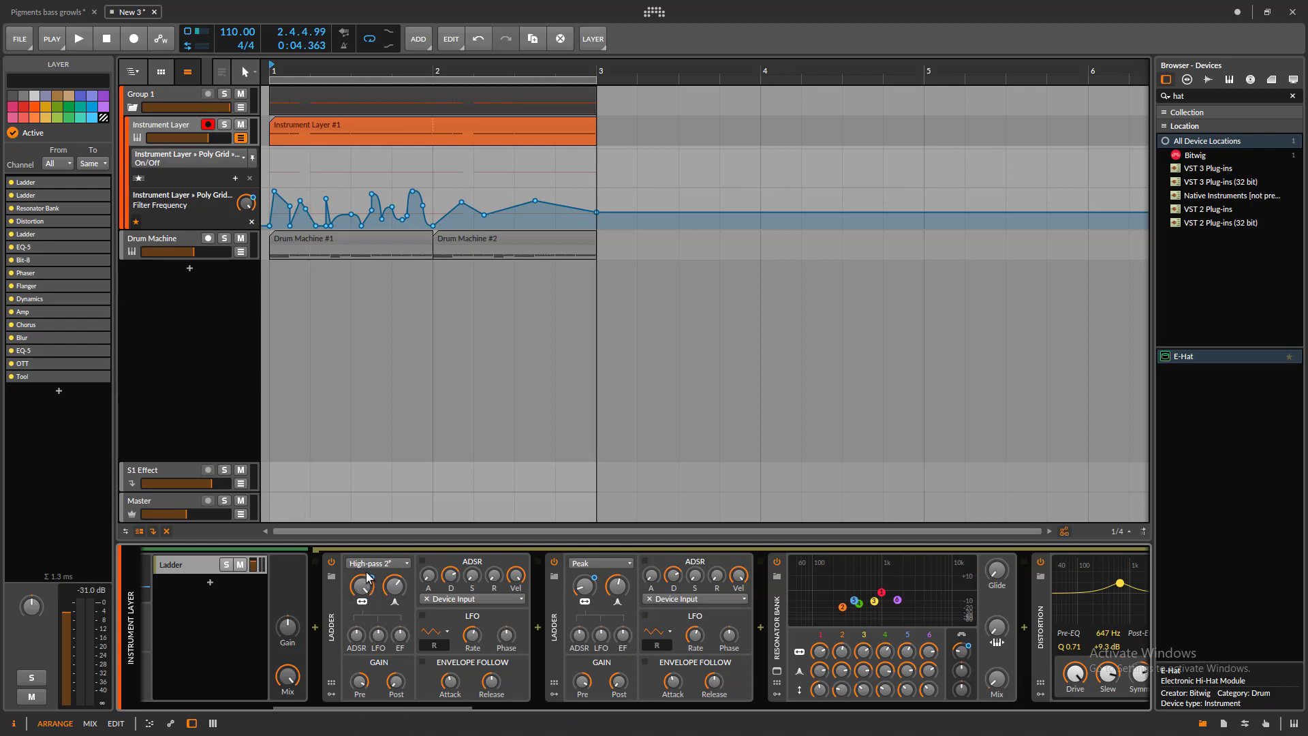
double_click(331, 627)
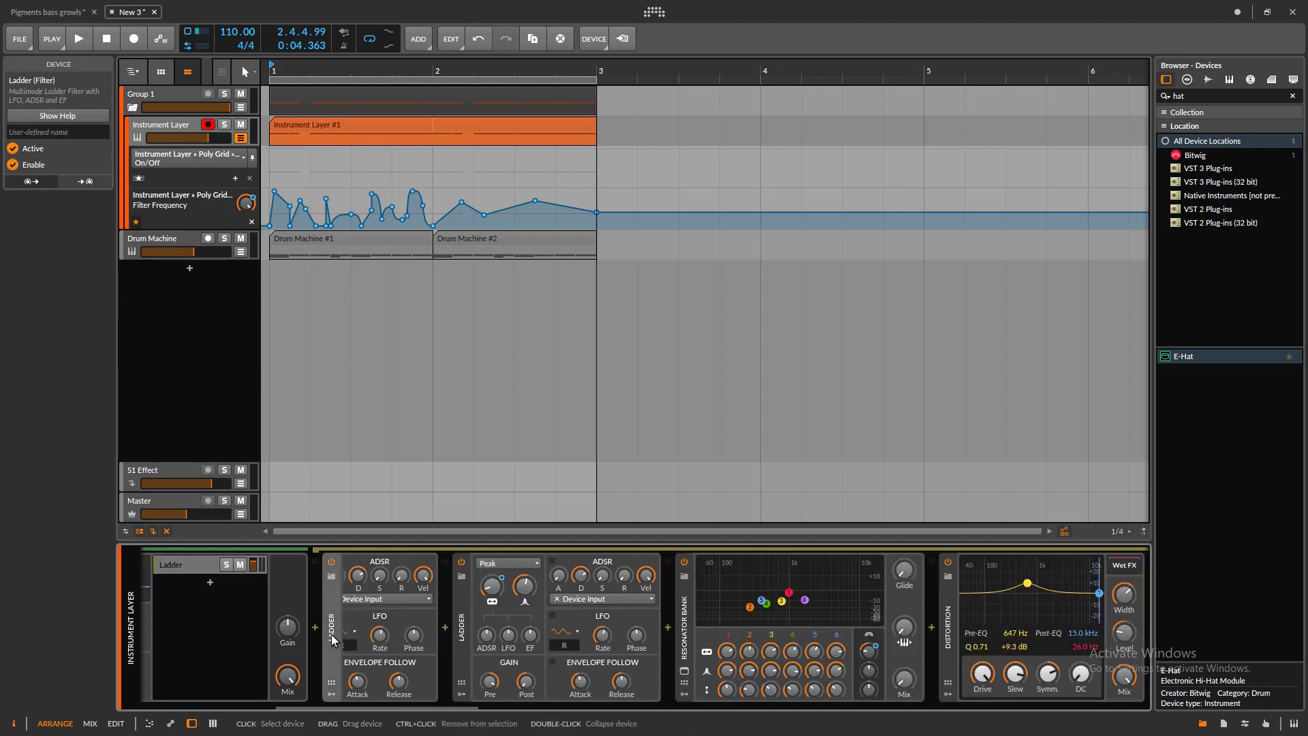
- Expand the High-pass Ladder device and check the options of its Filter Frequency control
double_click(331, 626)
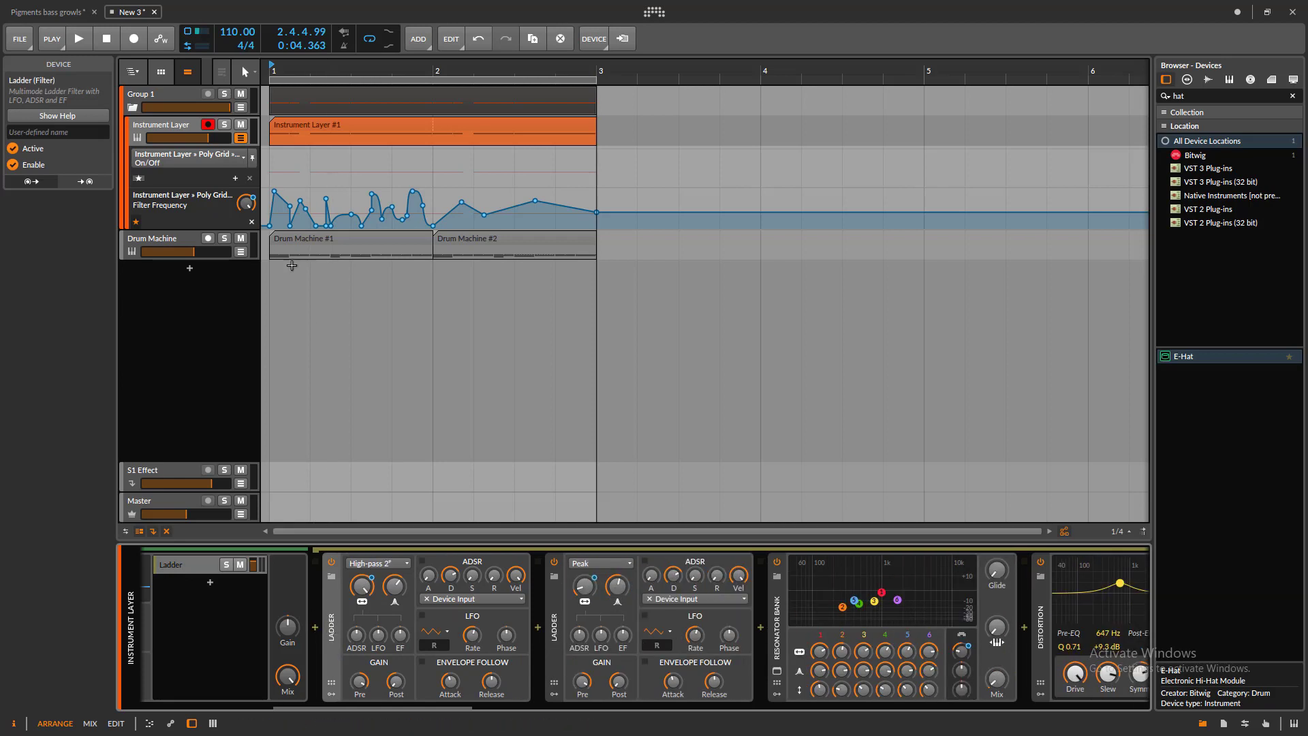
right_click(366, 587)
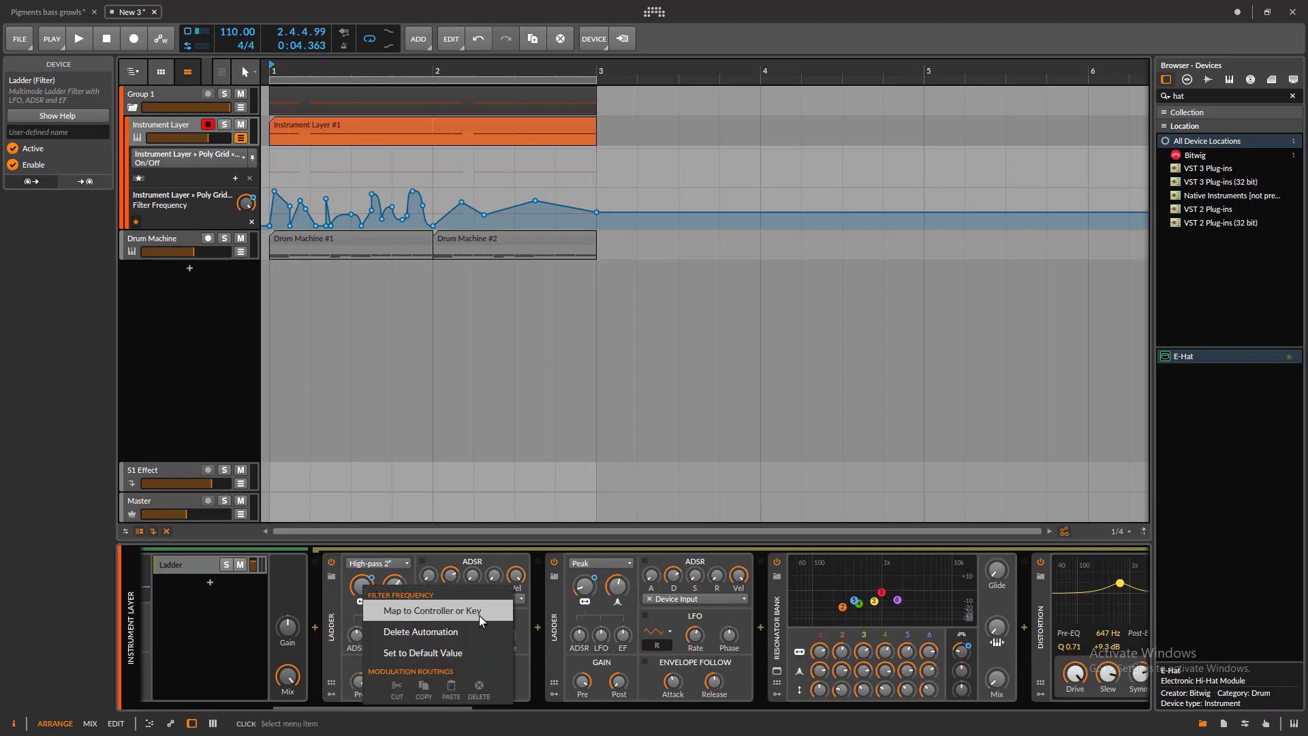
left_click(470, 652)
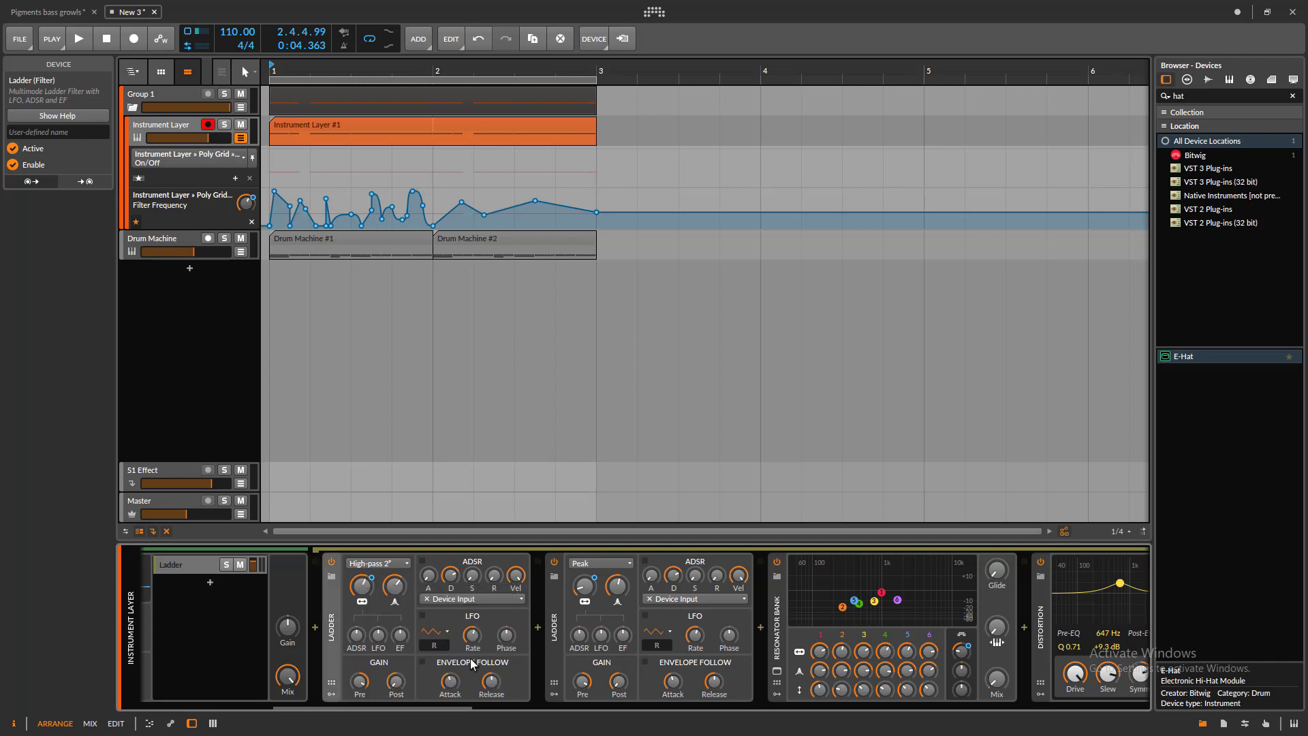
right_click(364, 598)
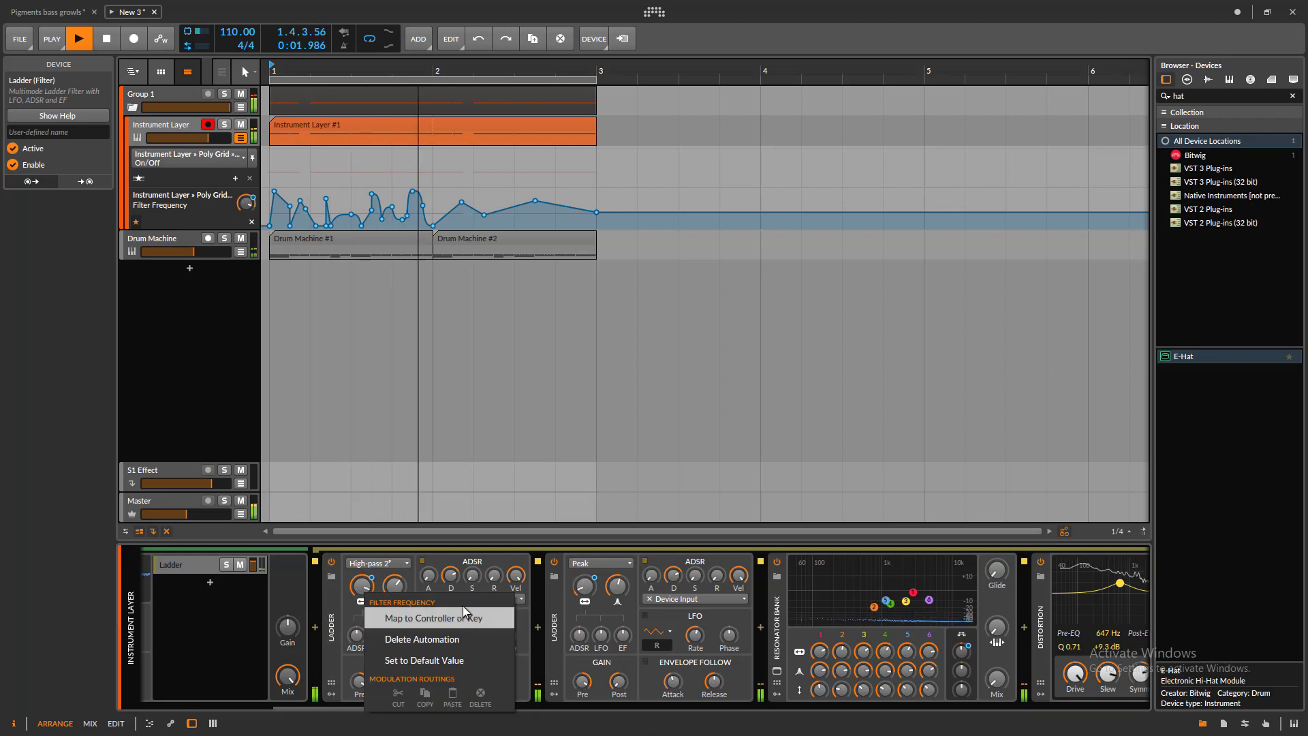
- Display the Poly Grid's Frequency automation and its first Filter Frequency automation in the upper lane, and play the loop
left_click(201, 151)
left_click(202, 161)
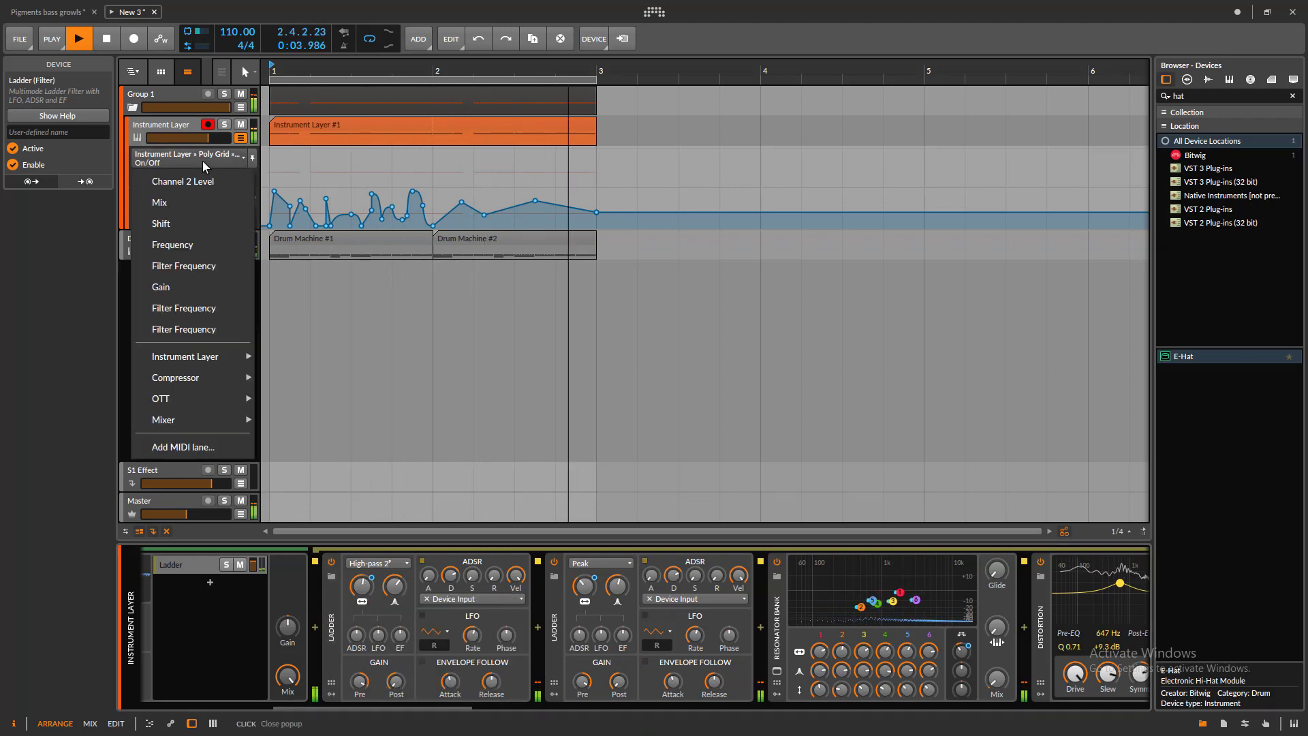
left_click(176, 245)
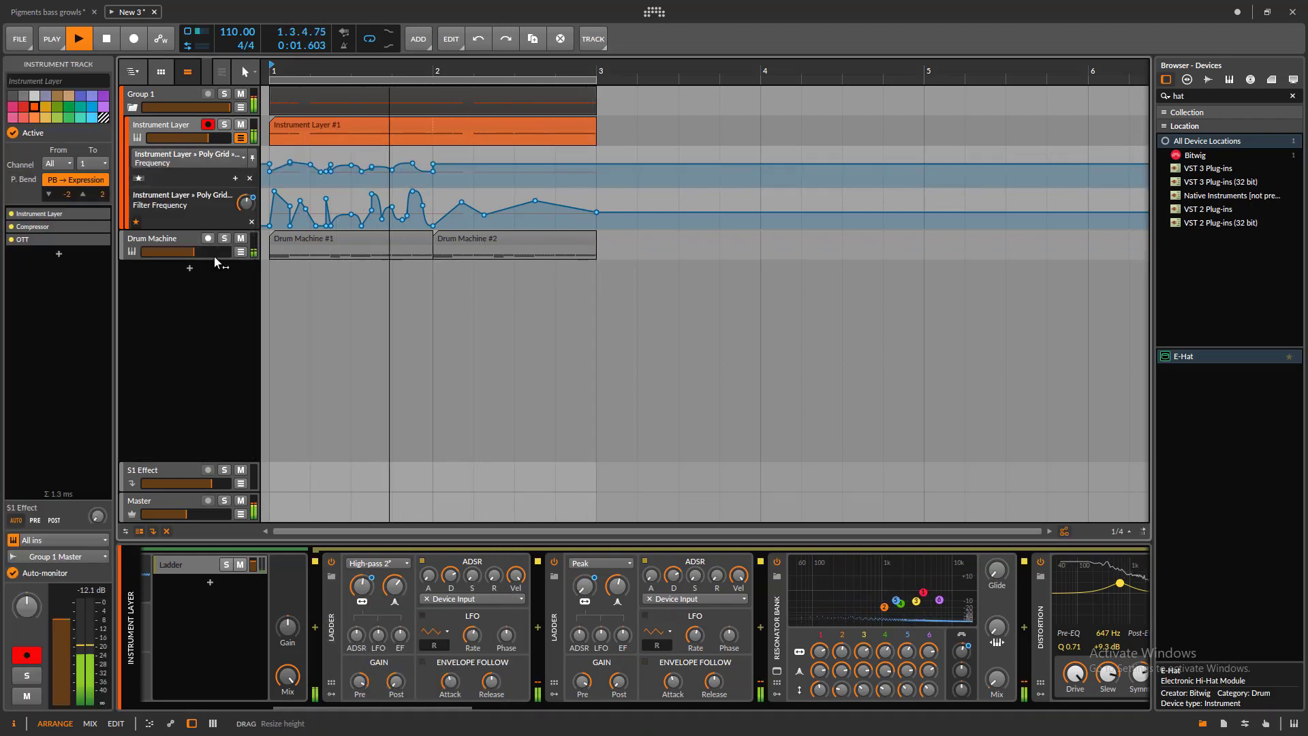
left_click(198, 161)
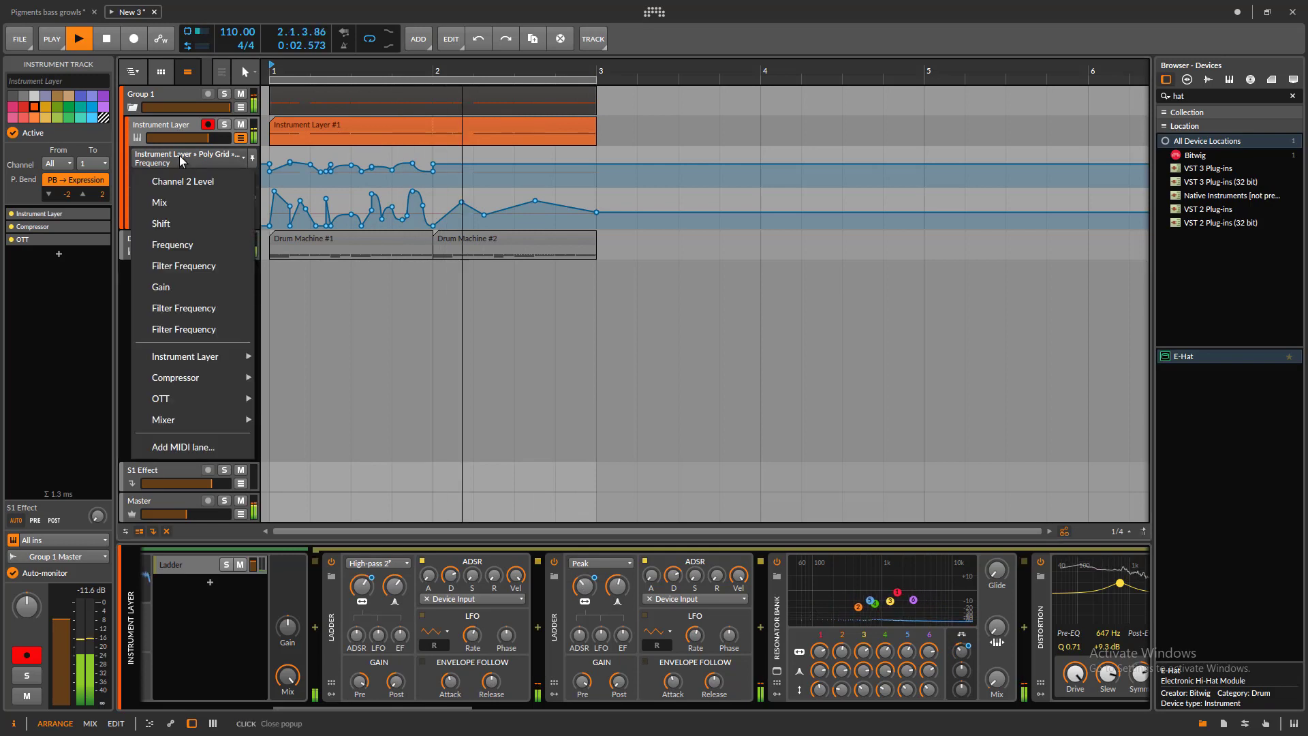
left_click(194, 265)
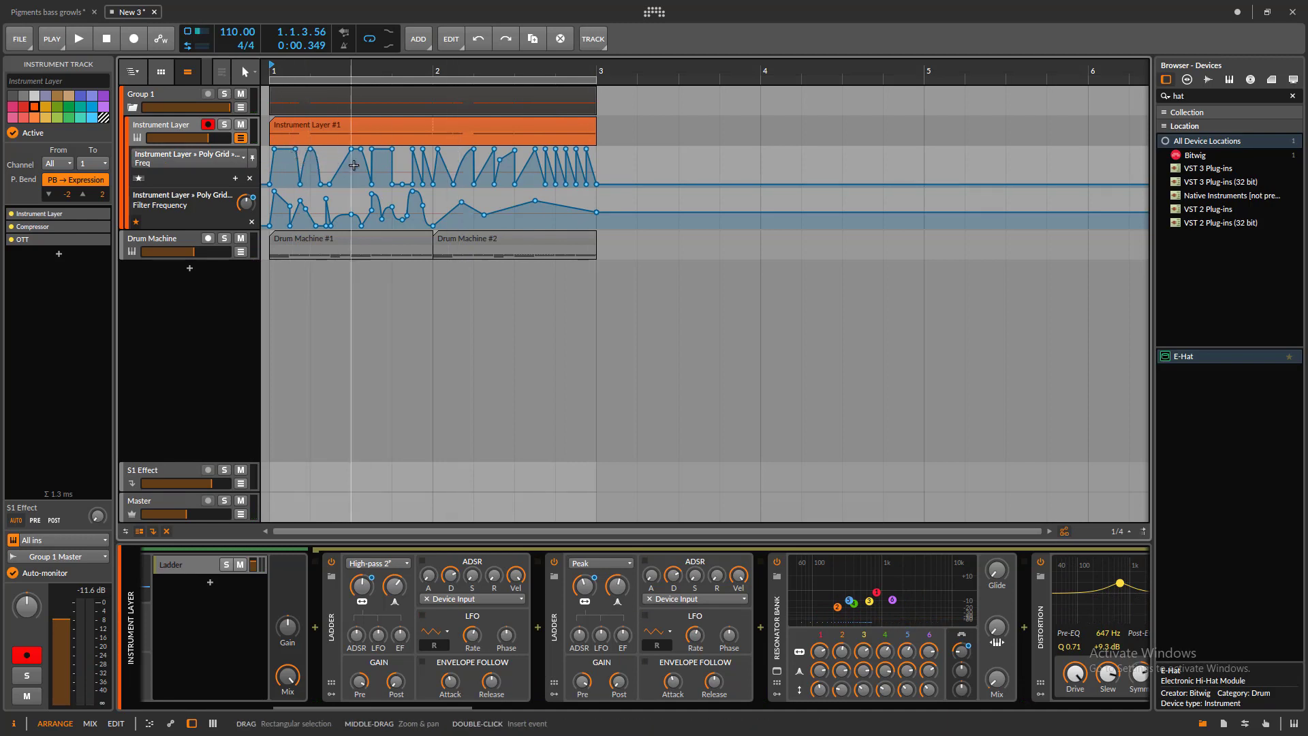
key("space")
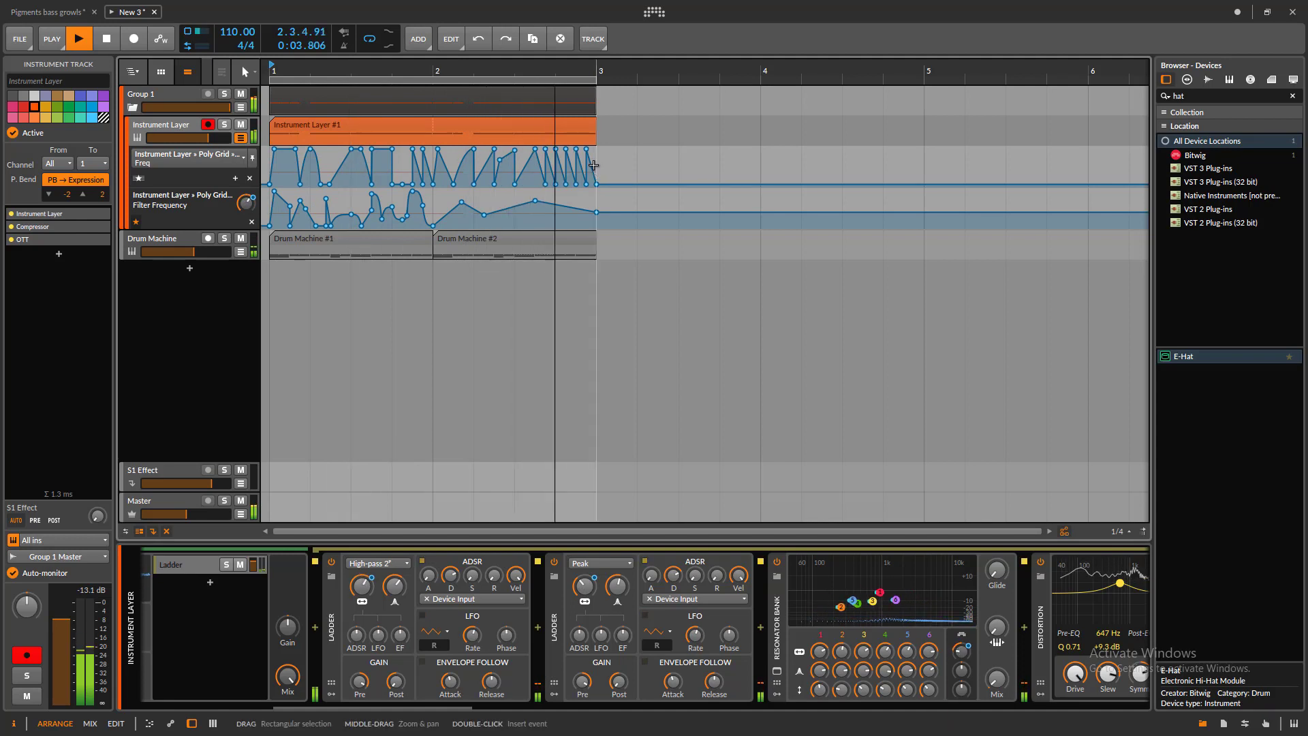
key("space")
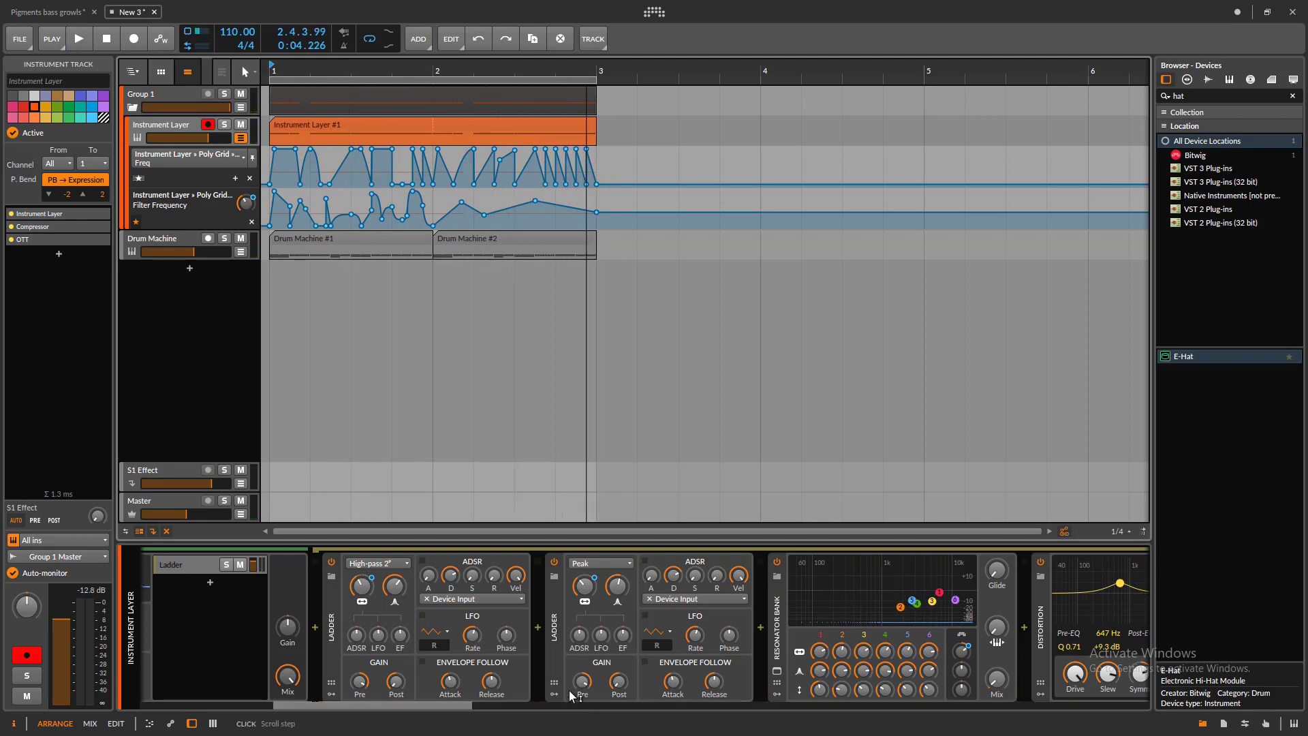
- Select the Peak Ladder device and play the loop with the last-listed Filter Frequency automation displayed in the upper lane
left_click(555, 624)
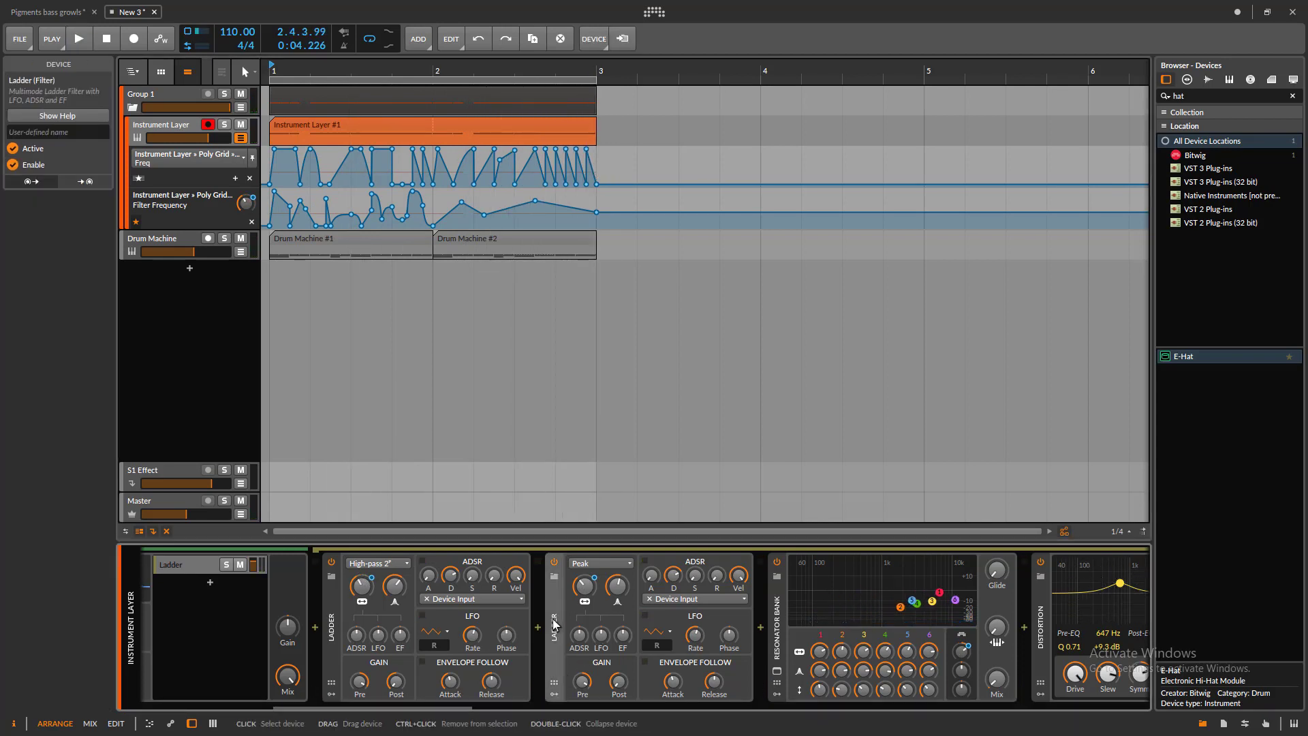
right_click(585, 590)
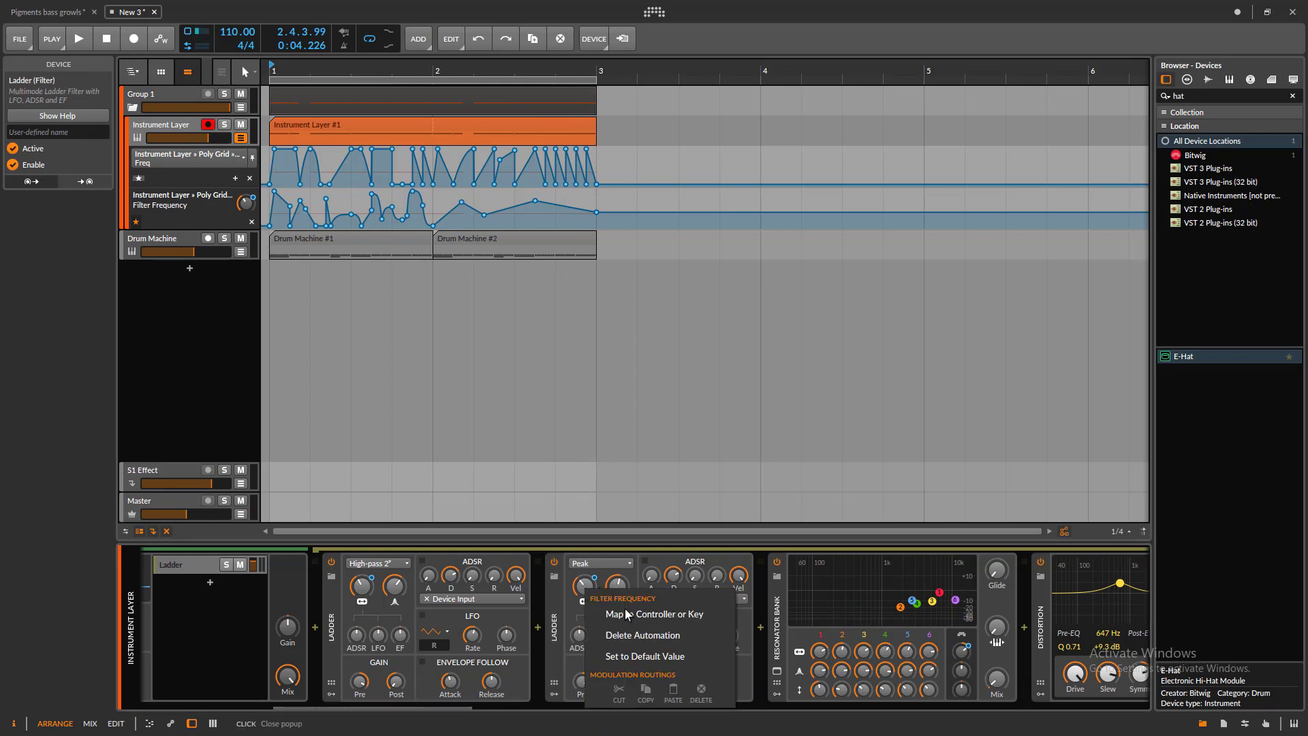
left_click(557, 642)
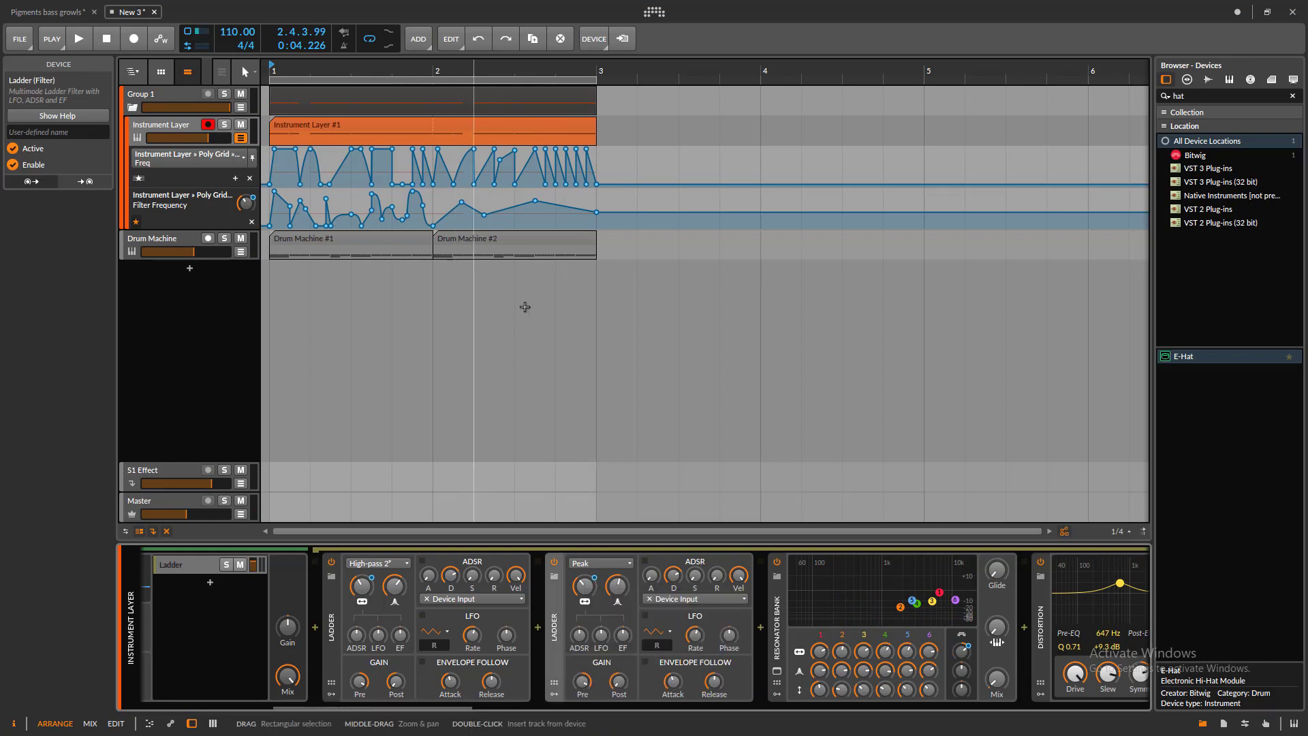
left_click(186, 155)
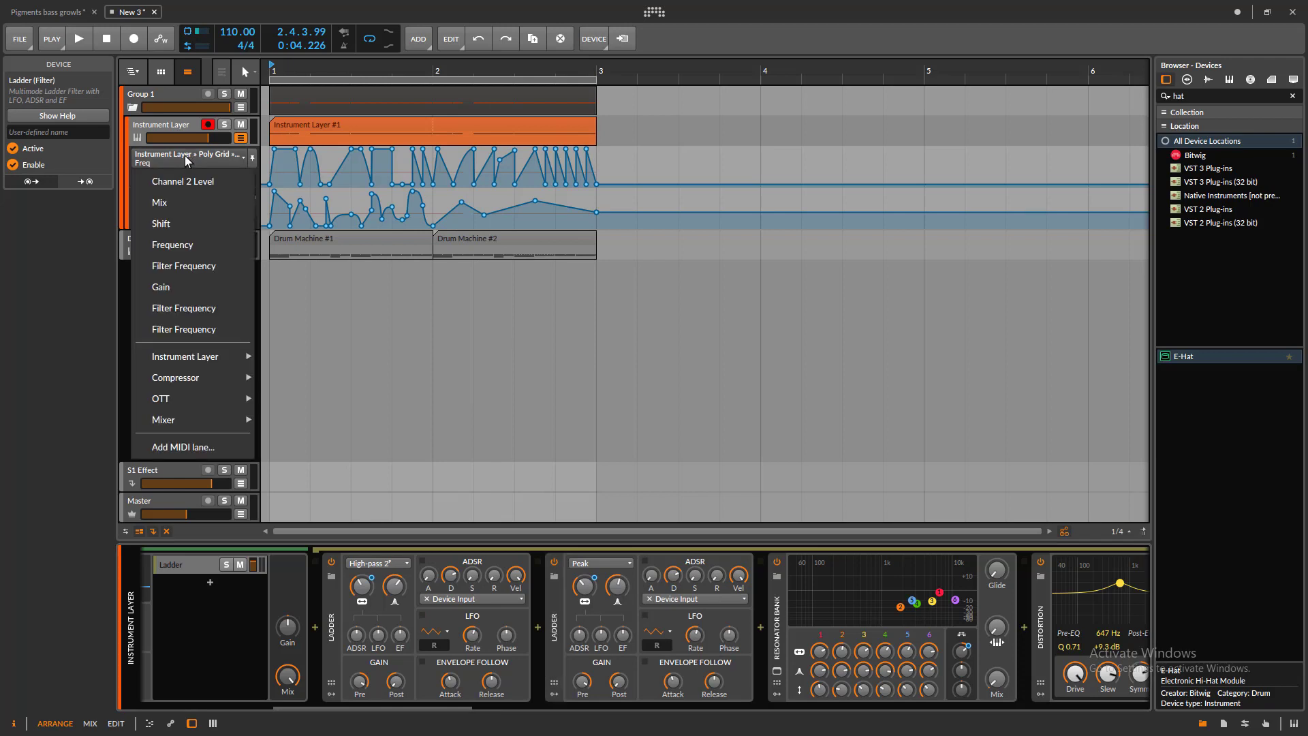
left_click(195, 332)
key("space")
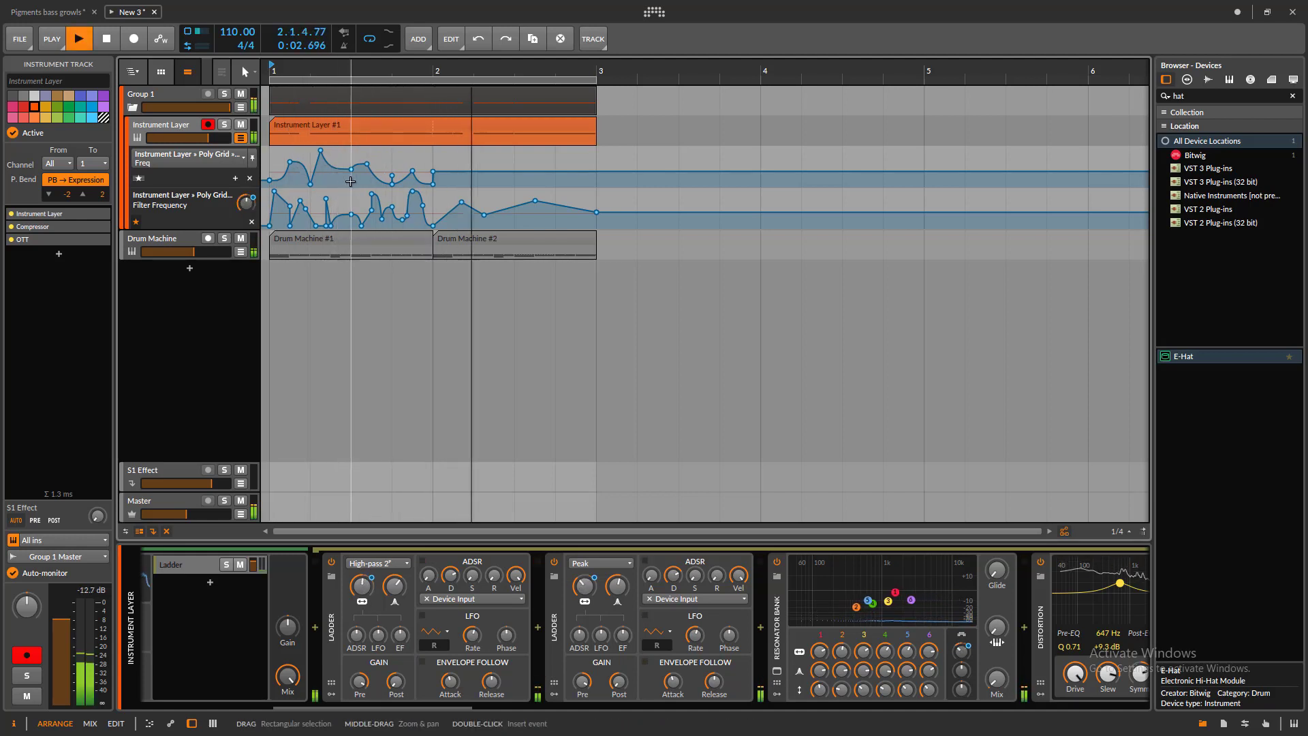
key("space")
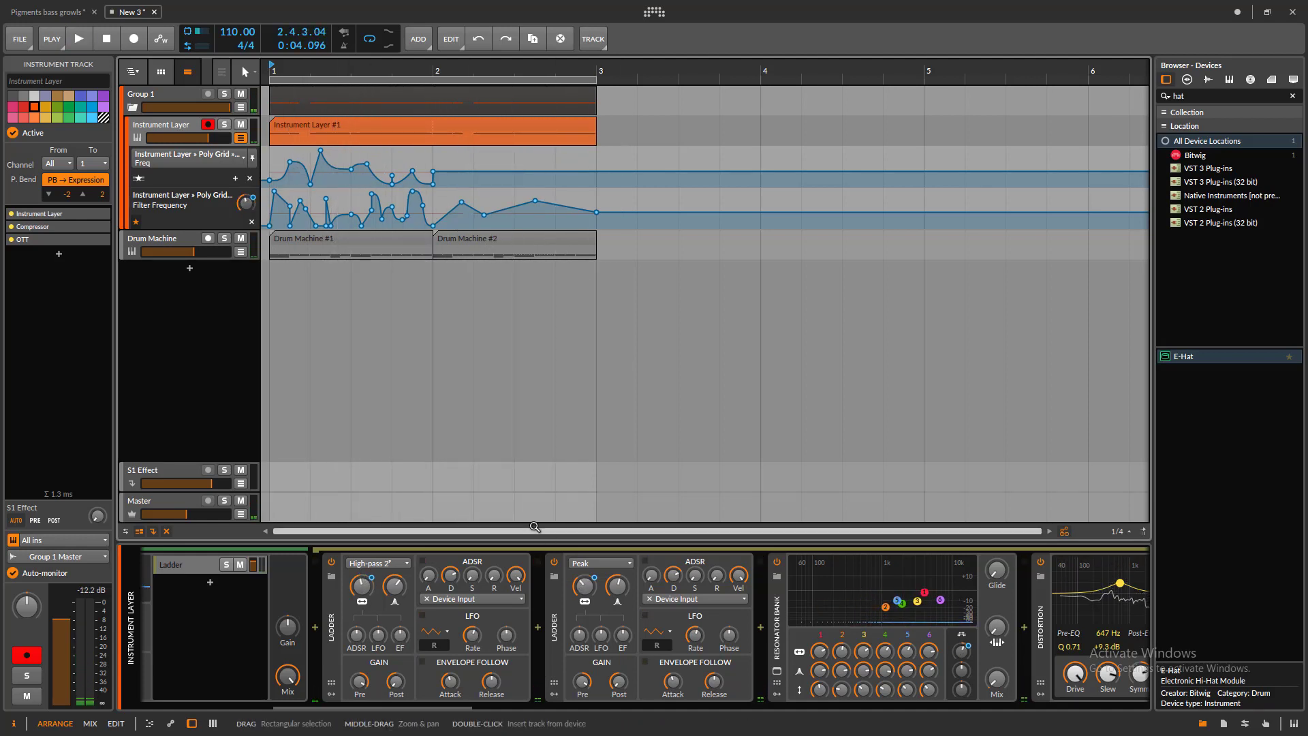
- Turn off the Tool, OTT, EQ-5 and Blur devices at the end of the Ladder layer's effect chain
scroll(685, 717, "down", 10)
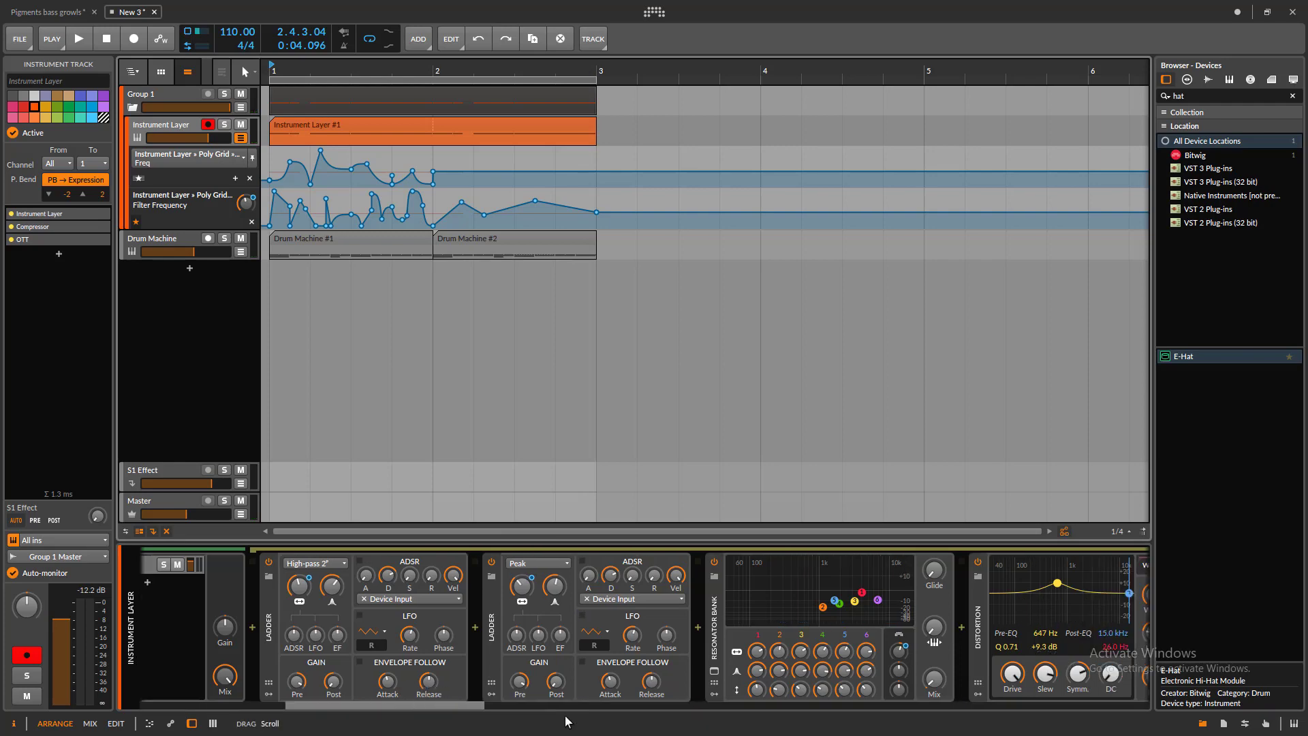
scroll(722, 728, "down", 15)
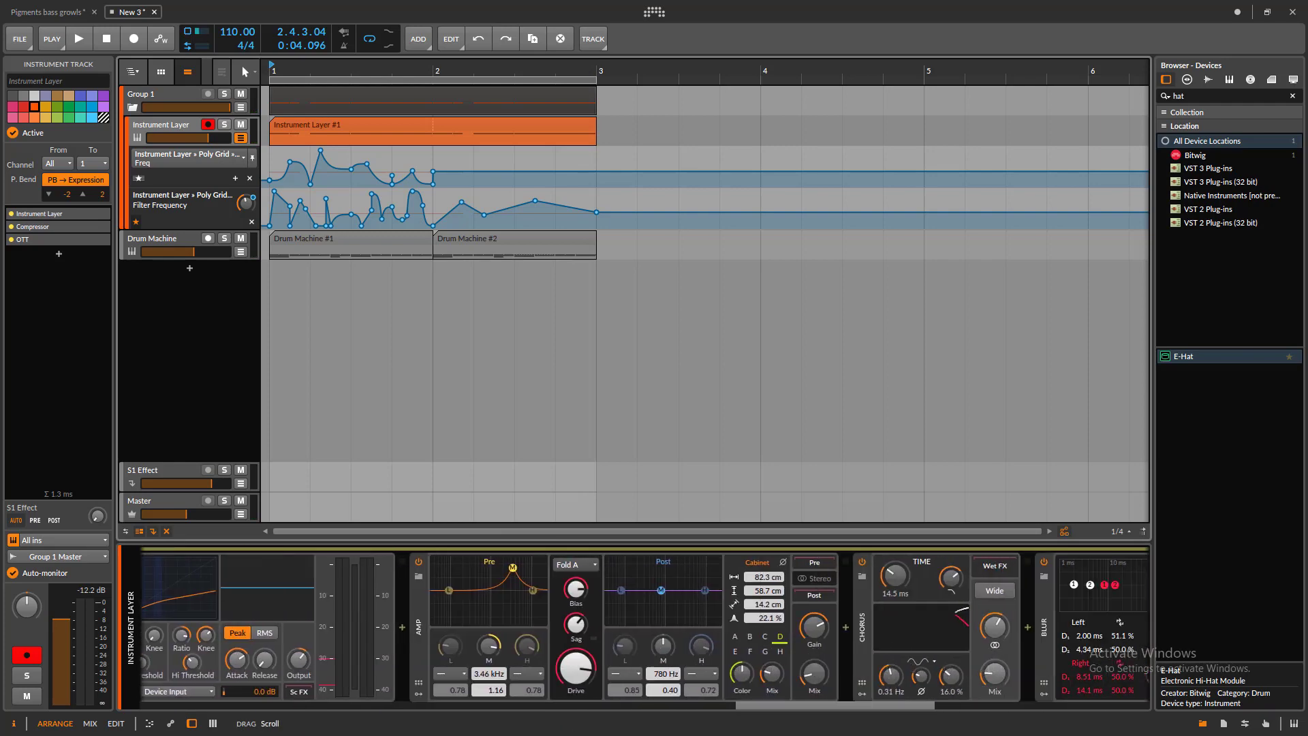
scroll(645, 627, "down", 1)
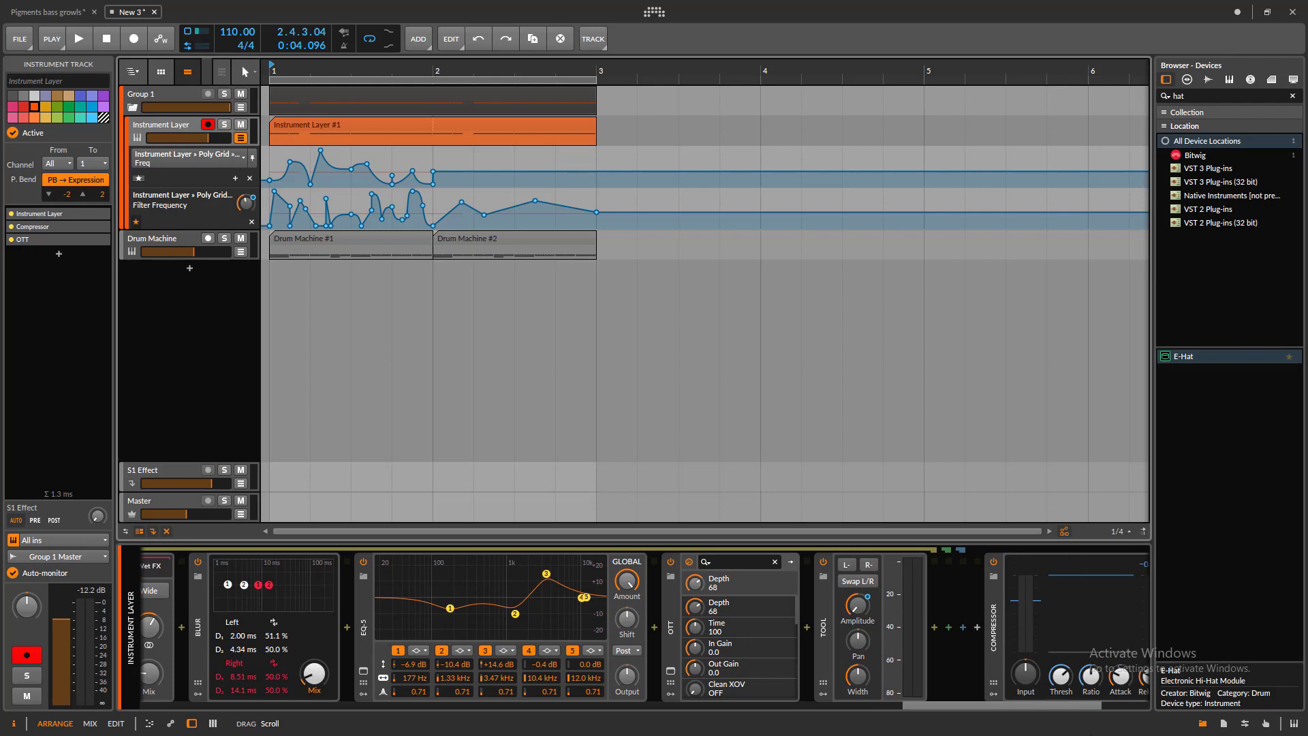
mouse_move(1015, 705)
left_mouse_down()
mouse_move(936, 706)
mouse_move(1014, 706)
left_mouse_up()
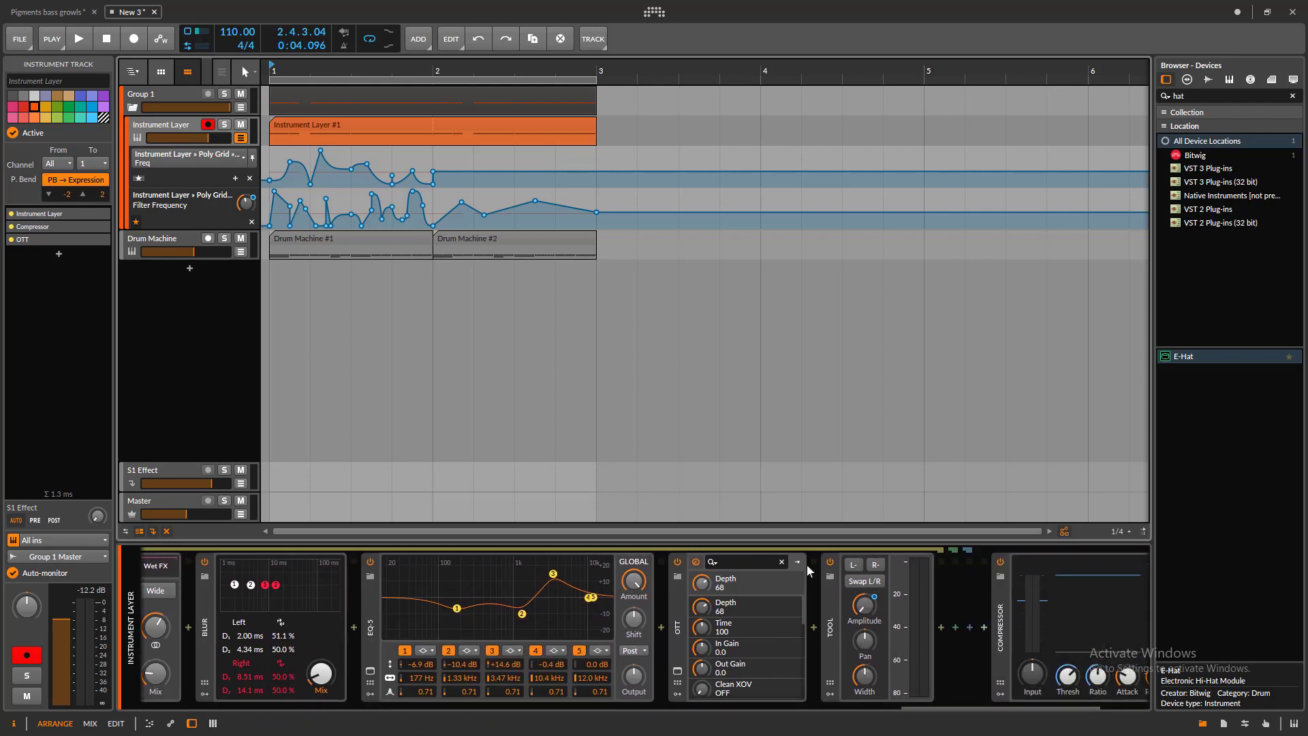
left_click(831, 564)
left_click(675, 561)
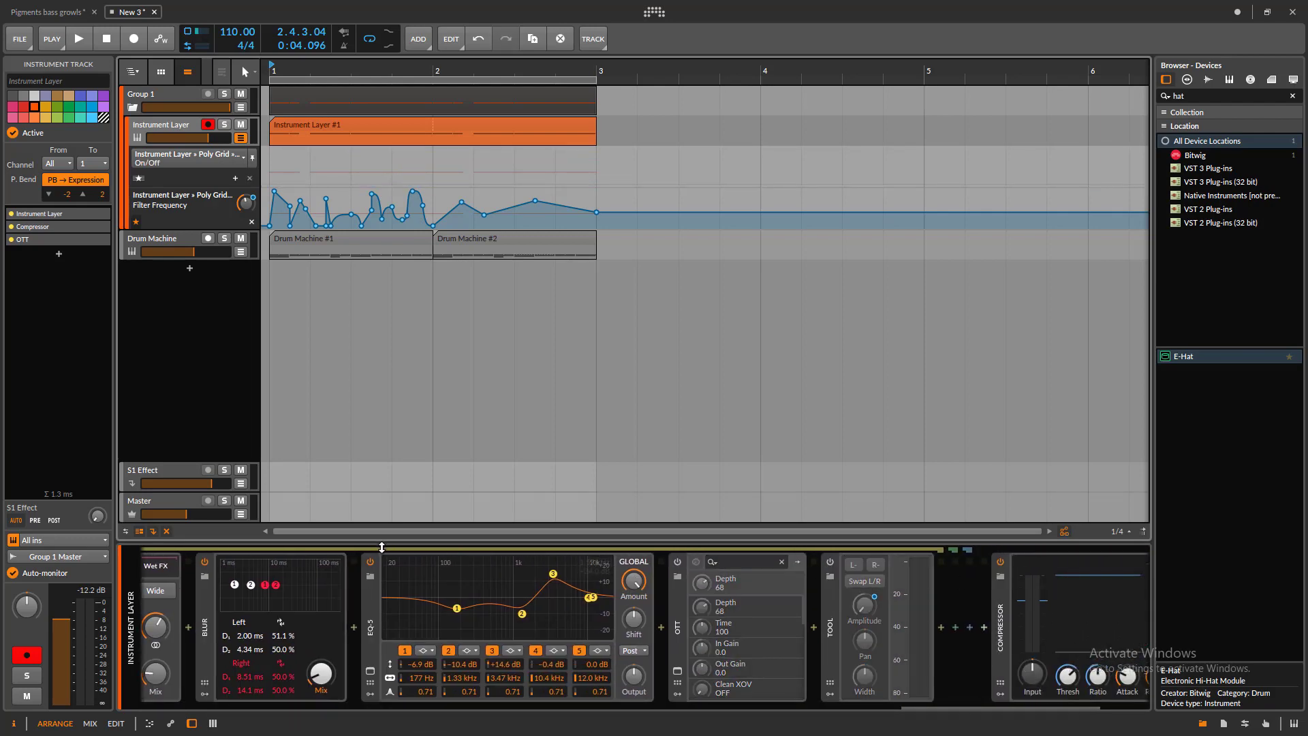
left_click(369, 563)
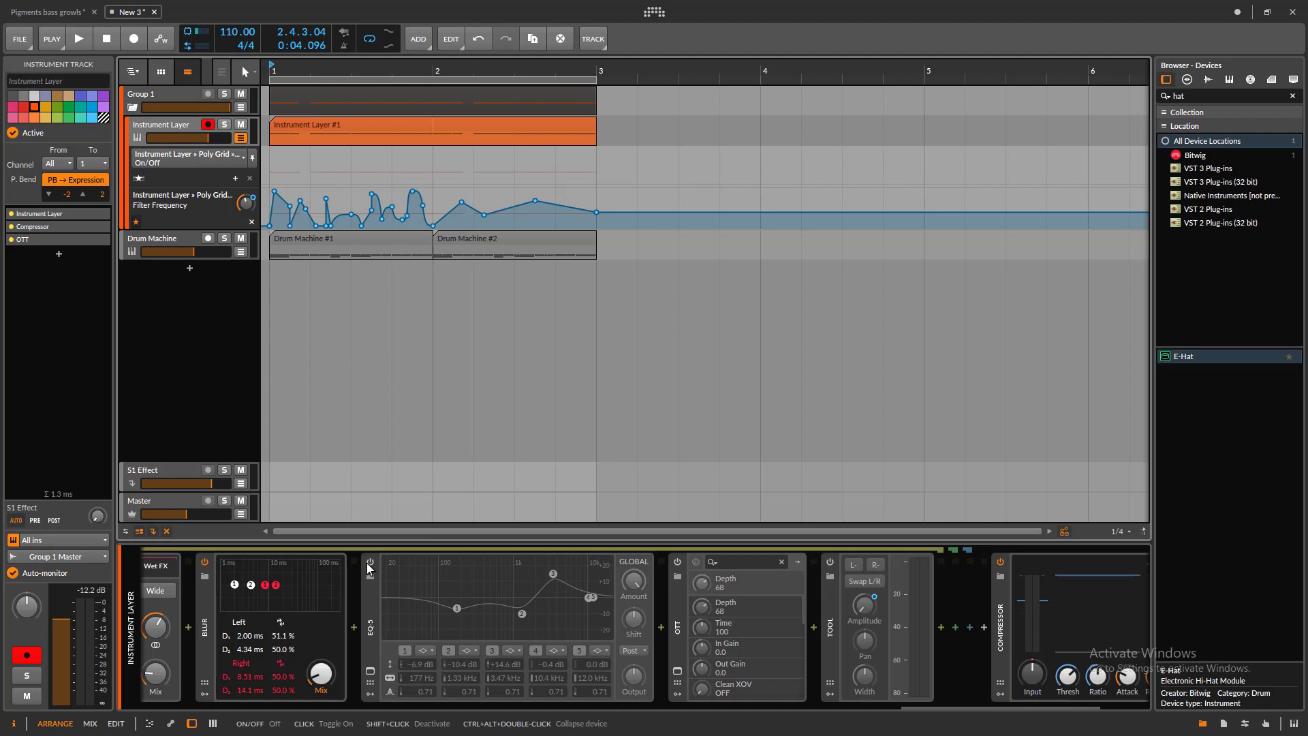
left_click(203, 563)
- Turn off the Chorus, Amp, Flanger, Phaser and Bit-8 devices in the middle of the Ladder layer's effect chain
left_click_drag(942, 709, 742, 681)
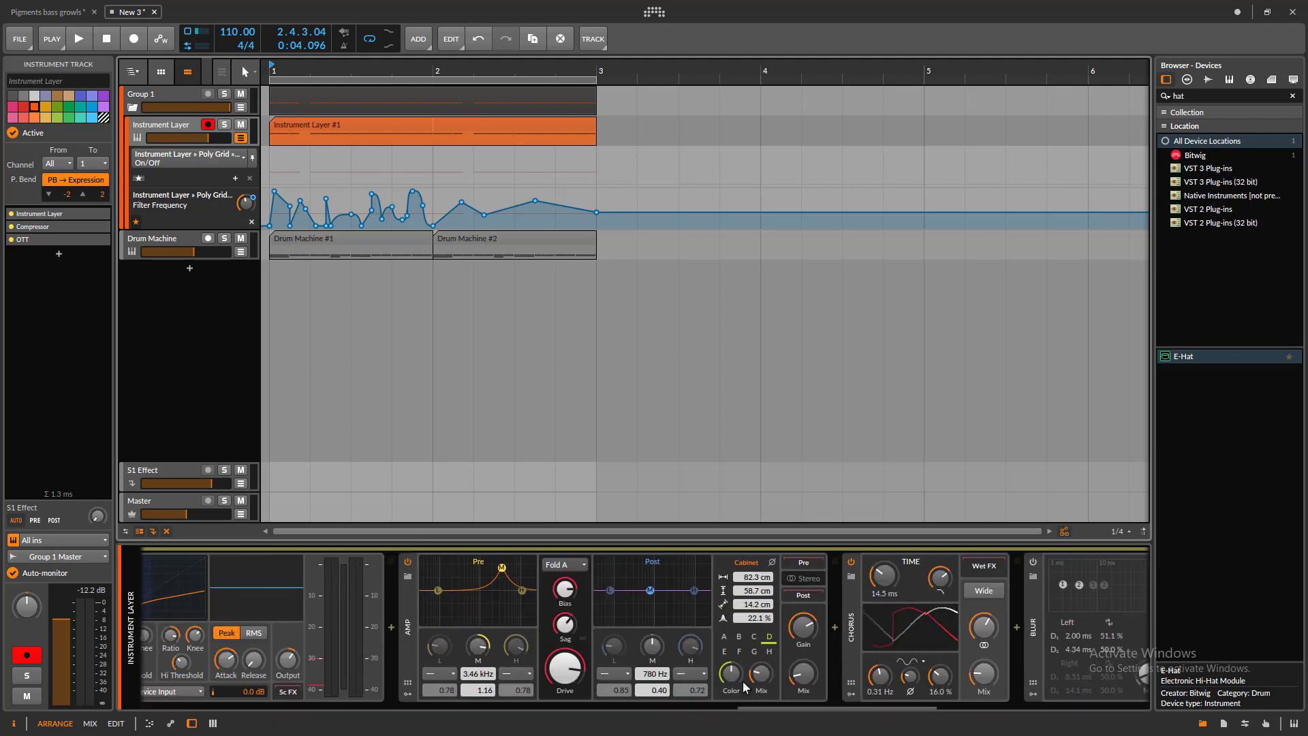
left_click(851, 561)
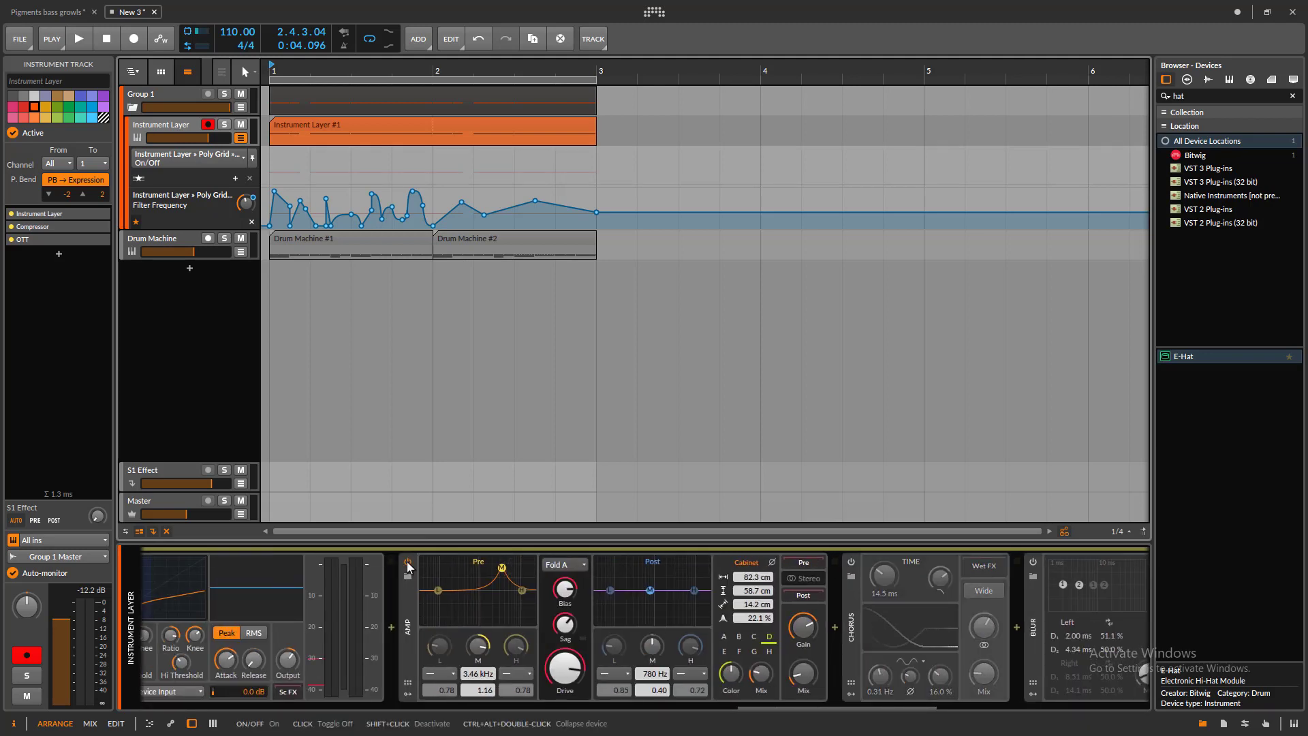
left_click(407, 561)
left_click_drag(753, 706, 625, 705)
left_click(750, 563)
left_click(698, 563)
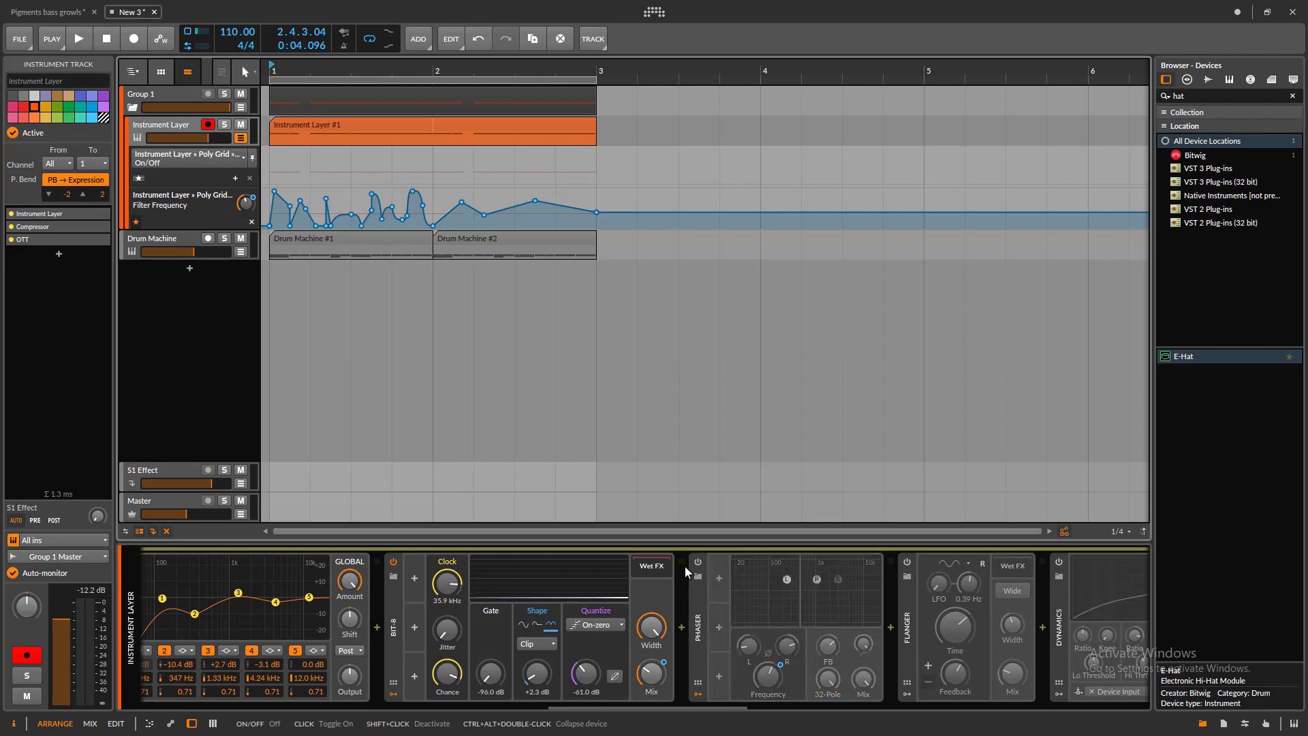
left_click(394, 563)
- Turn off the EQ-5 before Bit-8, the Low-pass Ladder, the Distortion and the Resonator Bank
left_click_drag(653, 700, 516, 701)
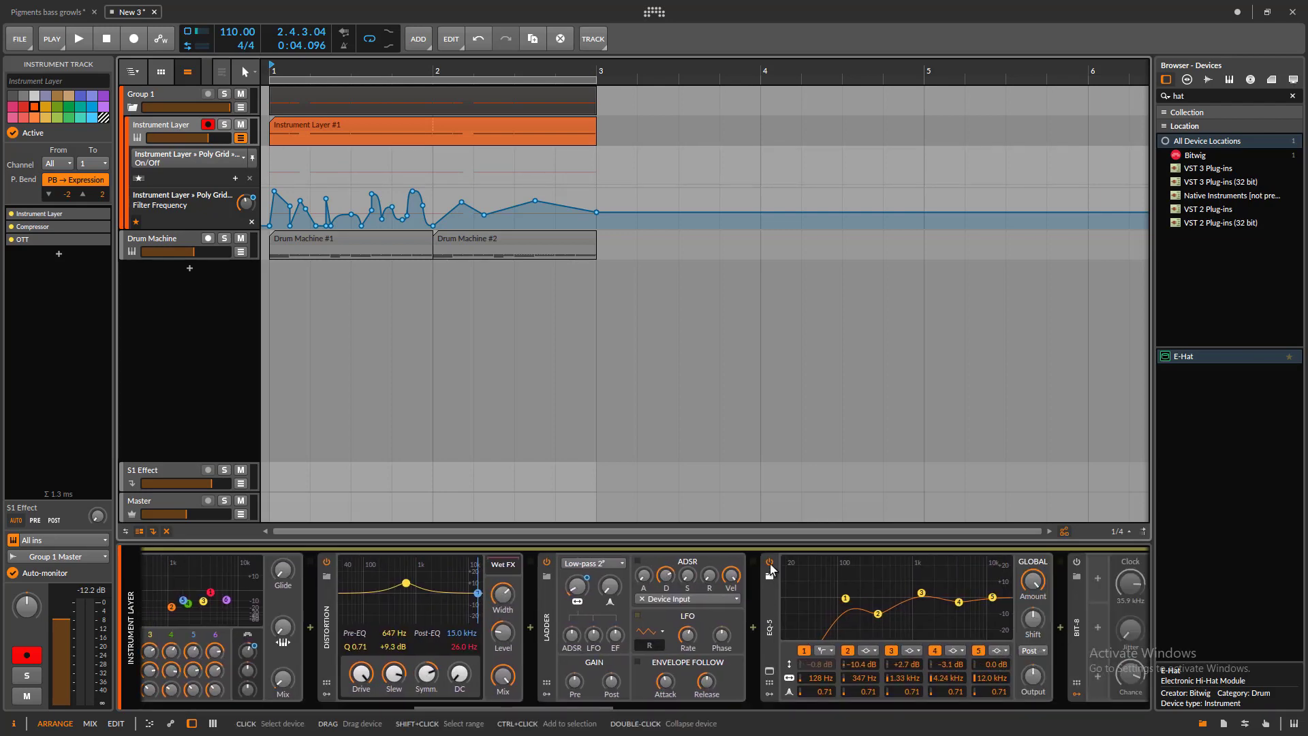
left_click(547, 562)
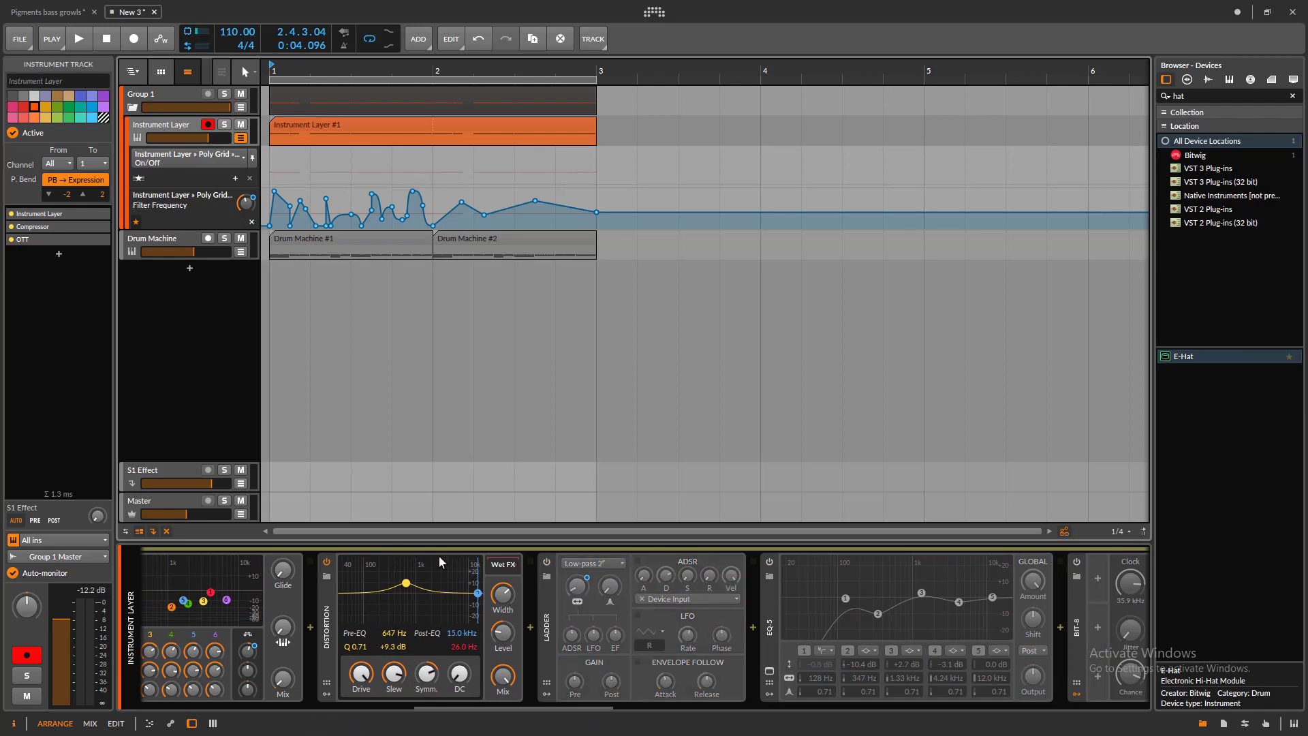
left_click(327, 562)
left_click_drag(537, 704, 419, 704)
left_click(482, 562)
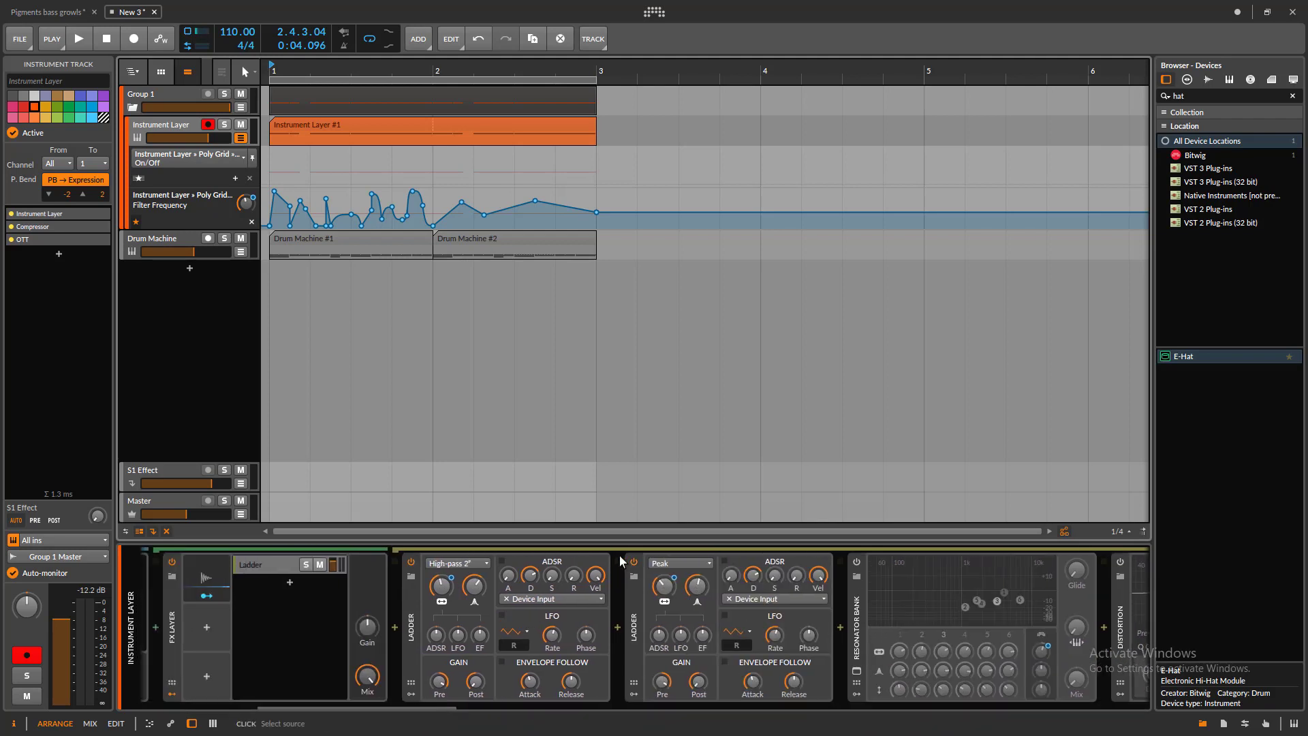
- Play the loop with the Peak Ladder turned off, and again with it turned back on
left_click(633, 563)
key("space")
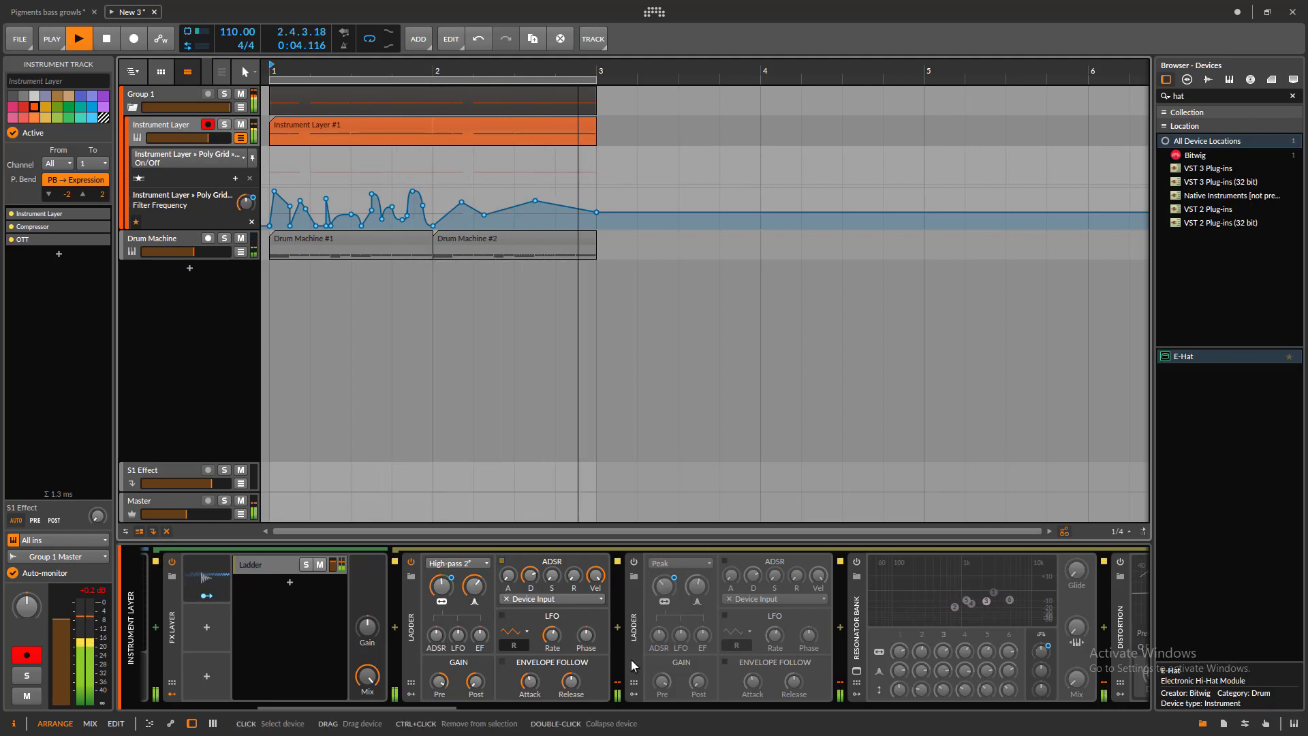
key("space")
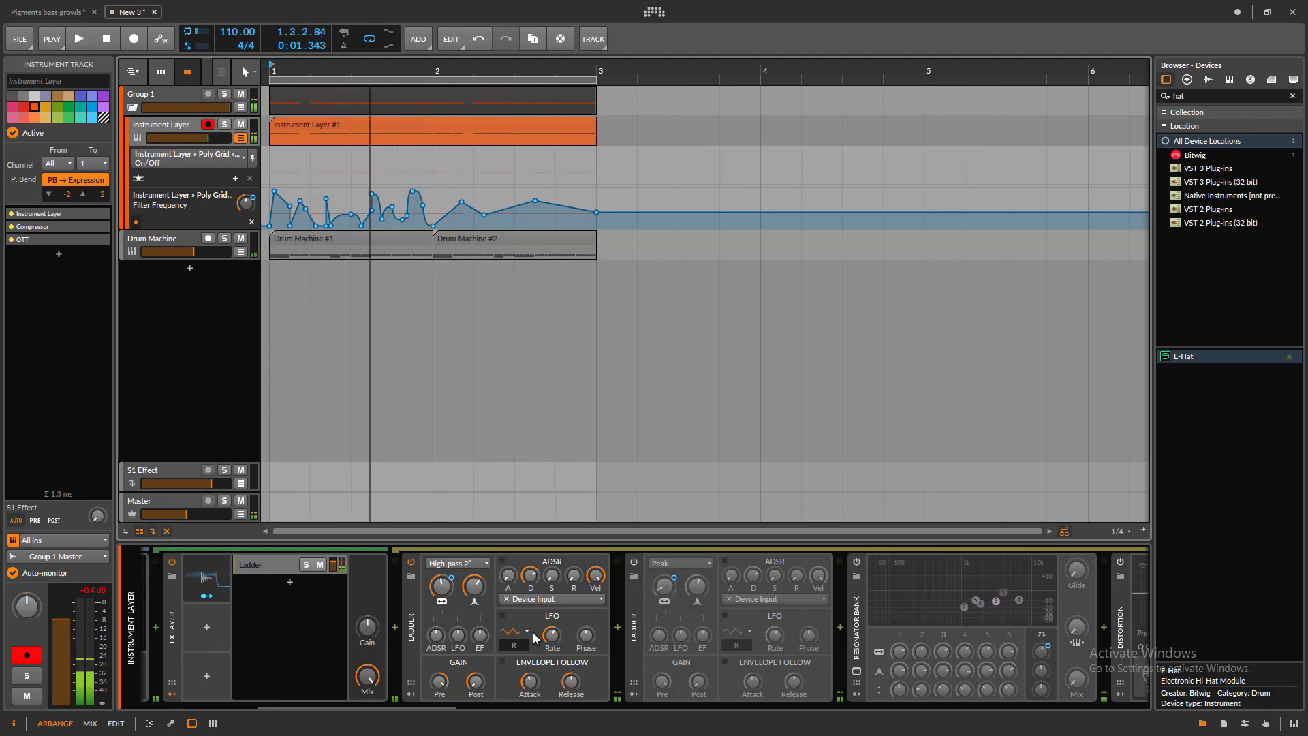
left_click(634, 563)
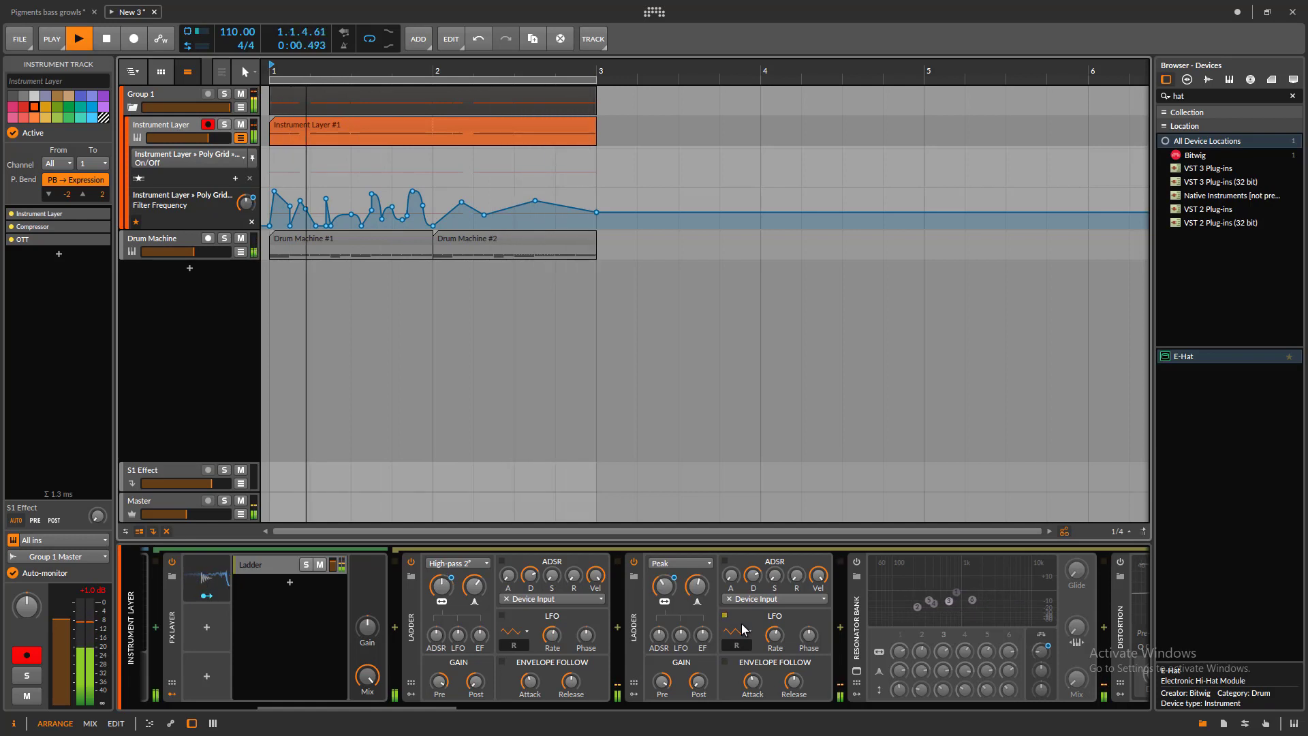
key("space")
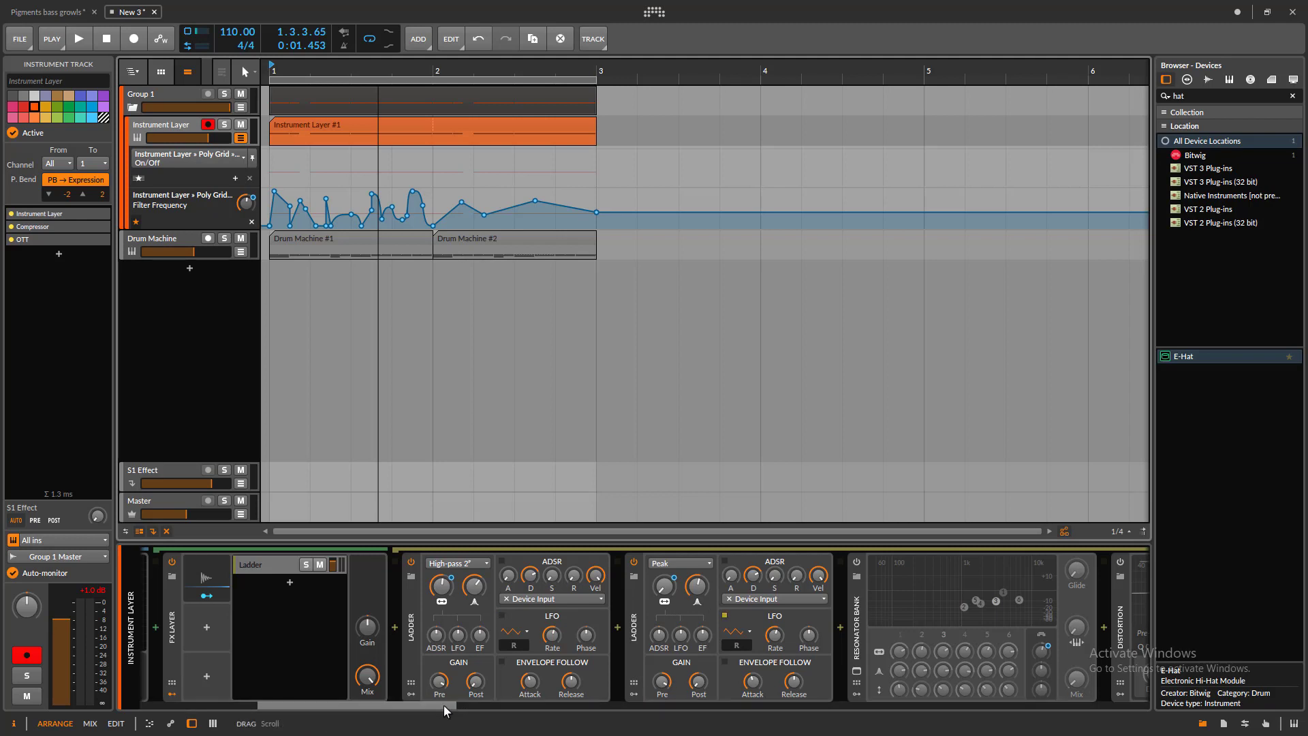
- Turn the Resonator Bank back on and play the loop through it
left_click_drag(444, 707, 513, 707)
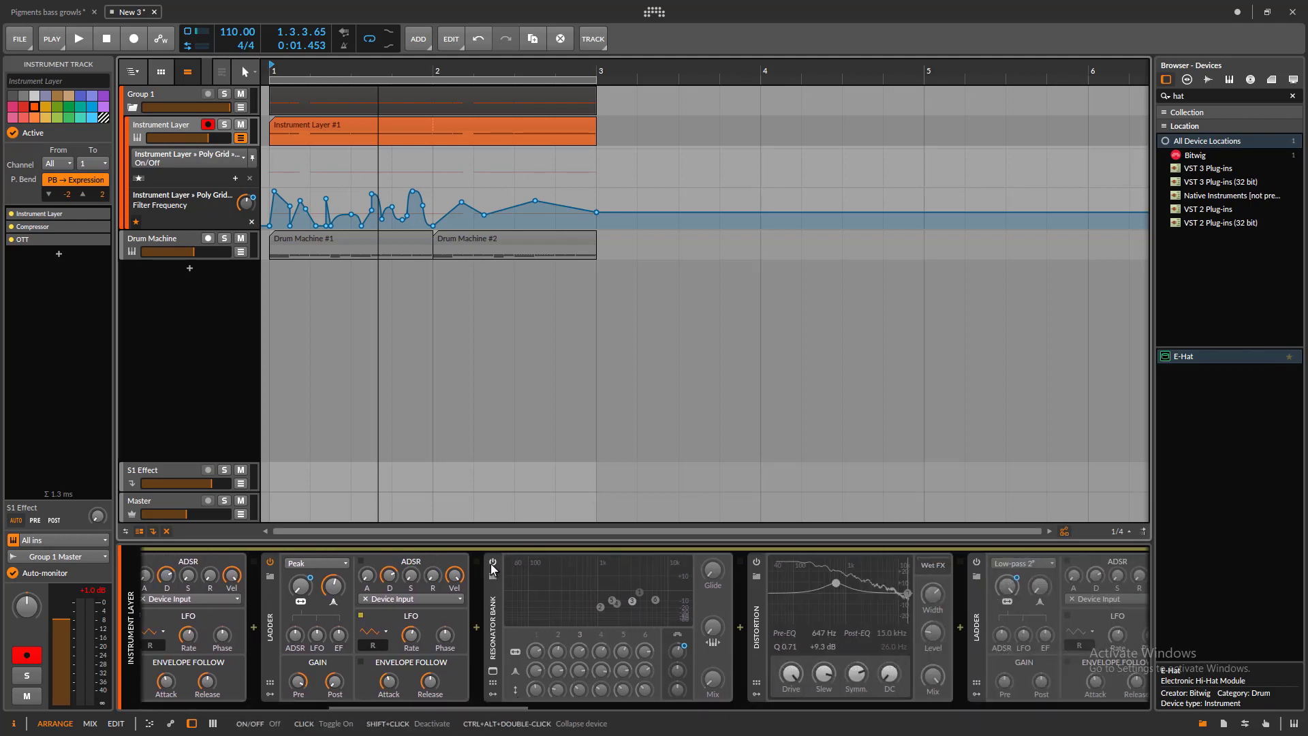
left_click(493, 563)
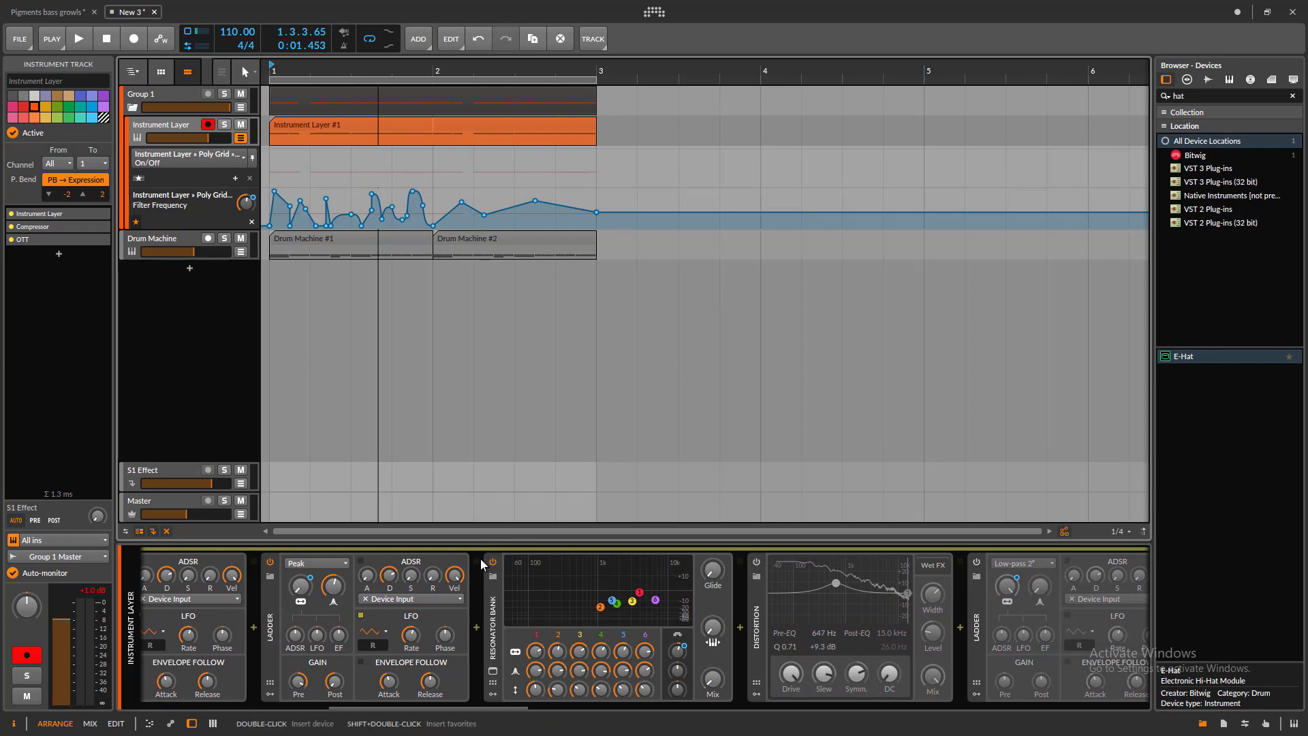
key("space")
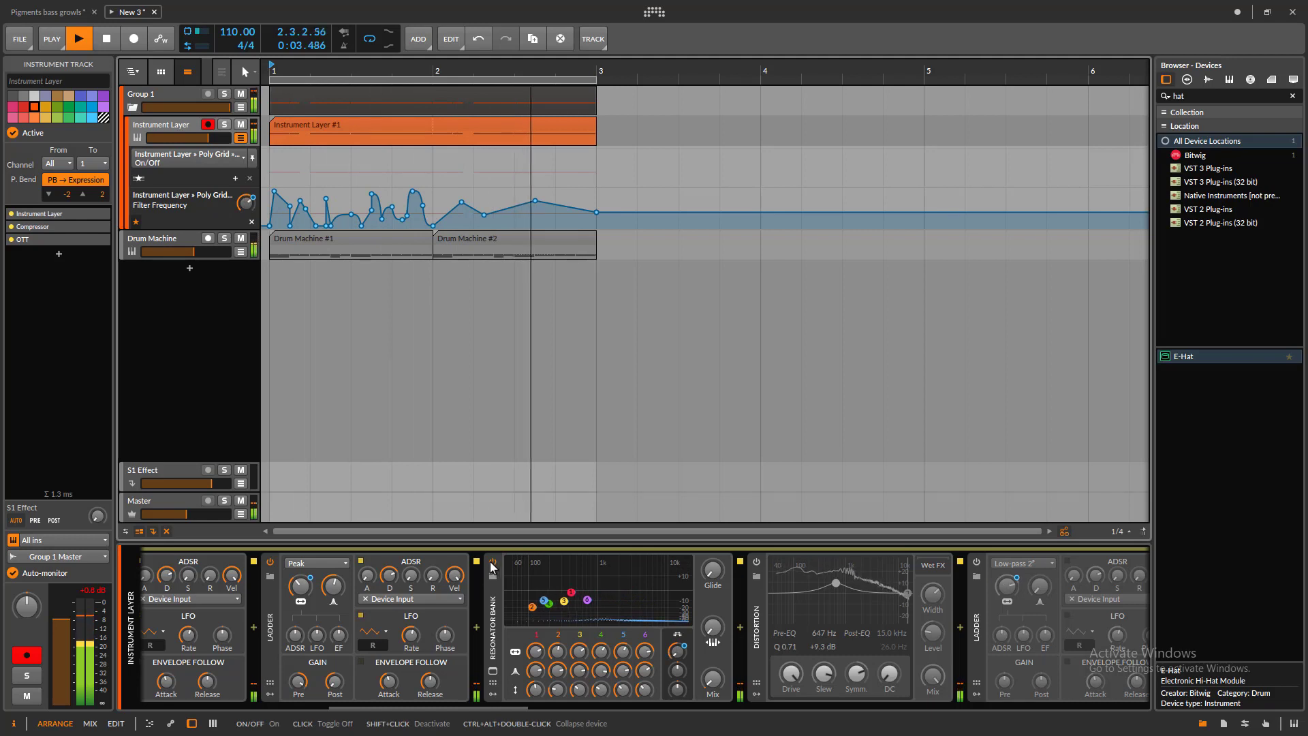
- Stop playback, turn the Distortion after the Resonator Bank back on and briefly play the loop through it
key("space")
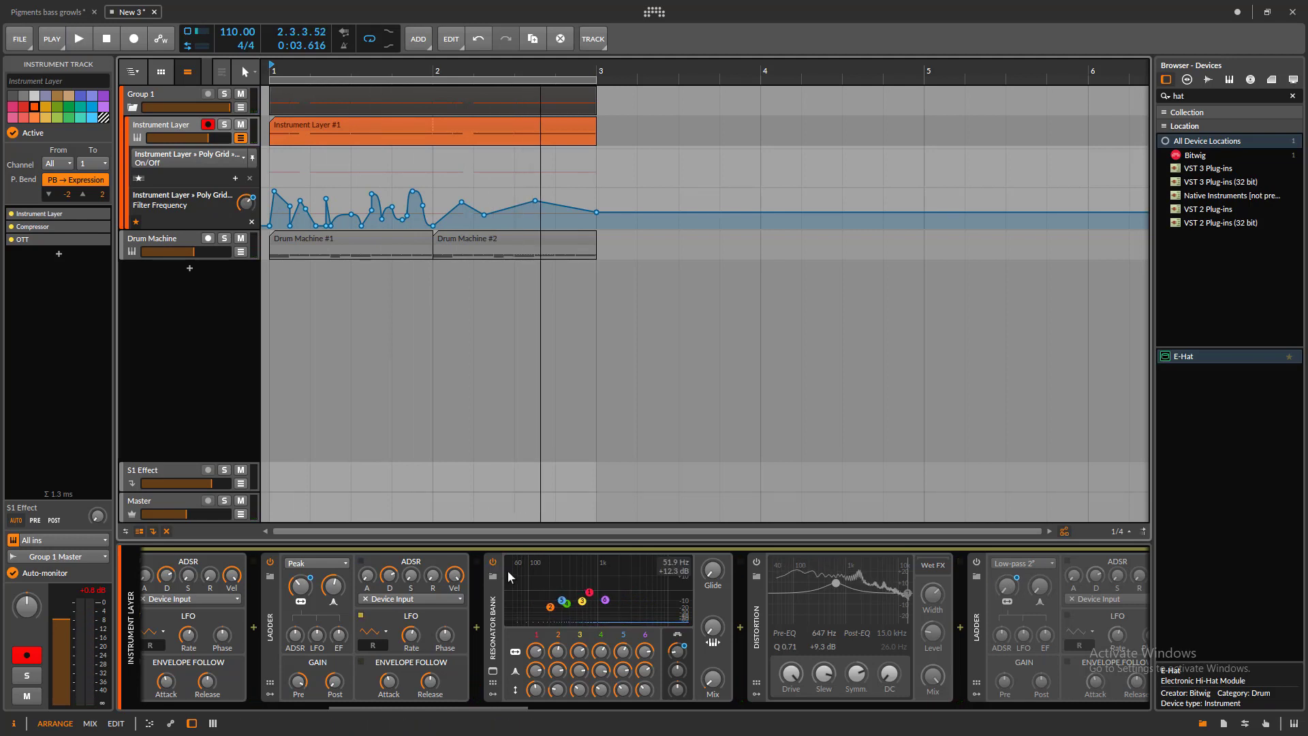
left_click_drag(513, 701, 521, 703)
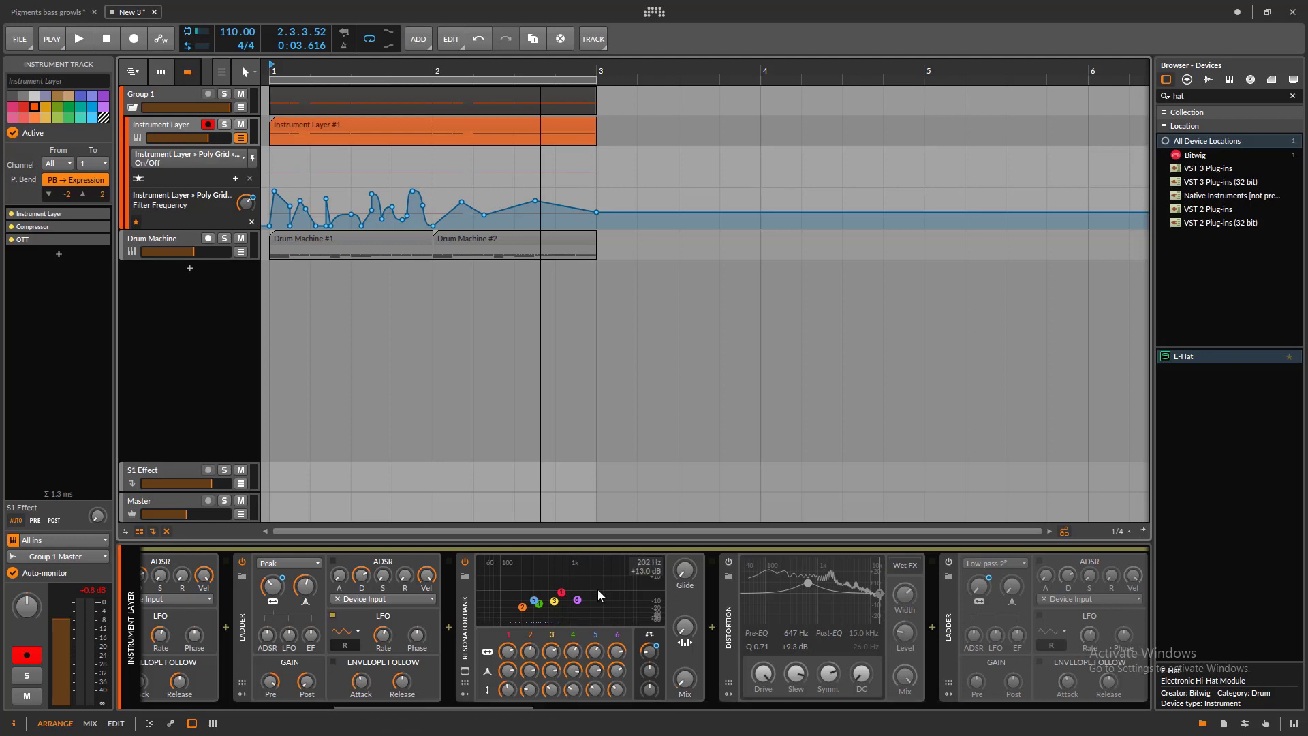
scroll(500, 704, "right", 2)
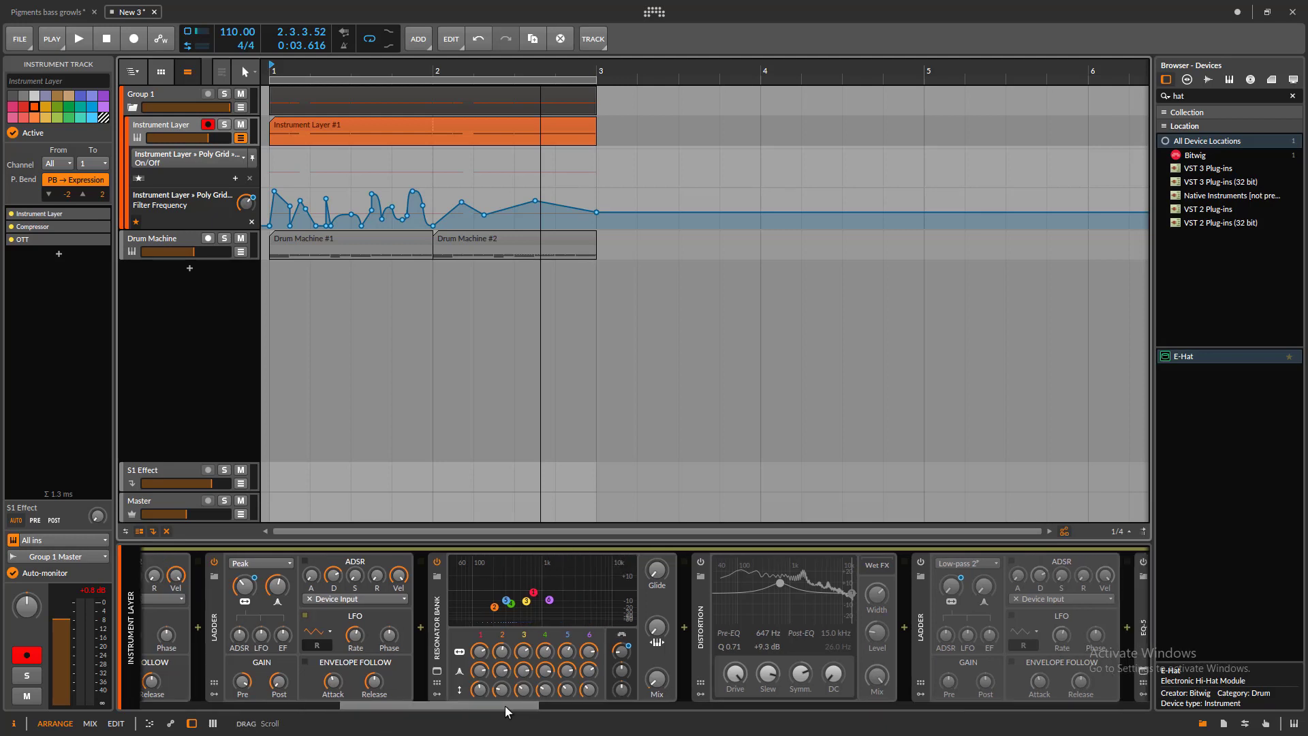
left_click(688, 561)
key("space")
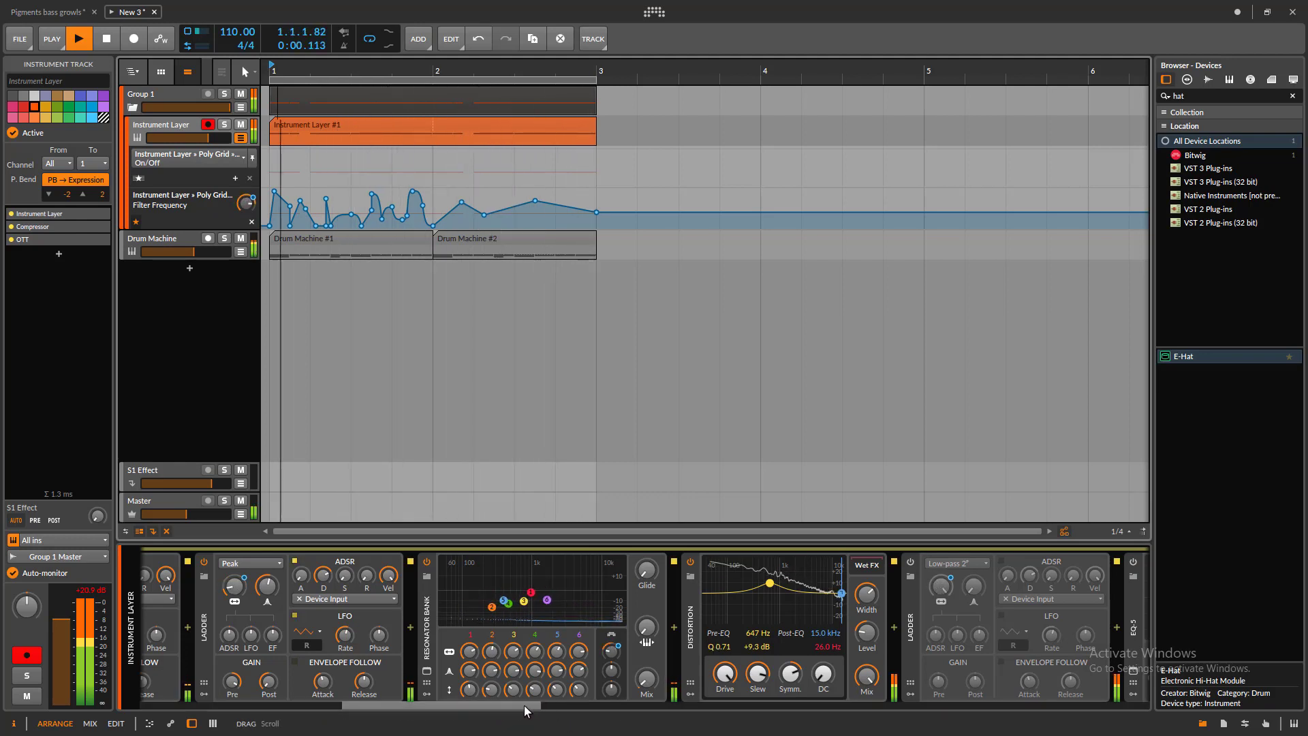
key("space")
scroll(560, 709, "down", 3)
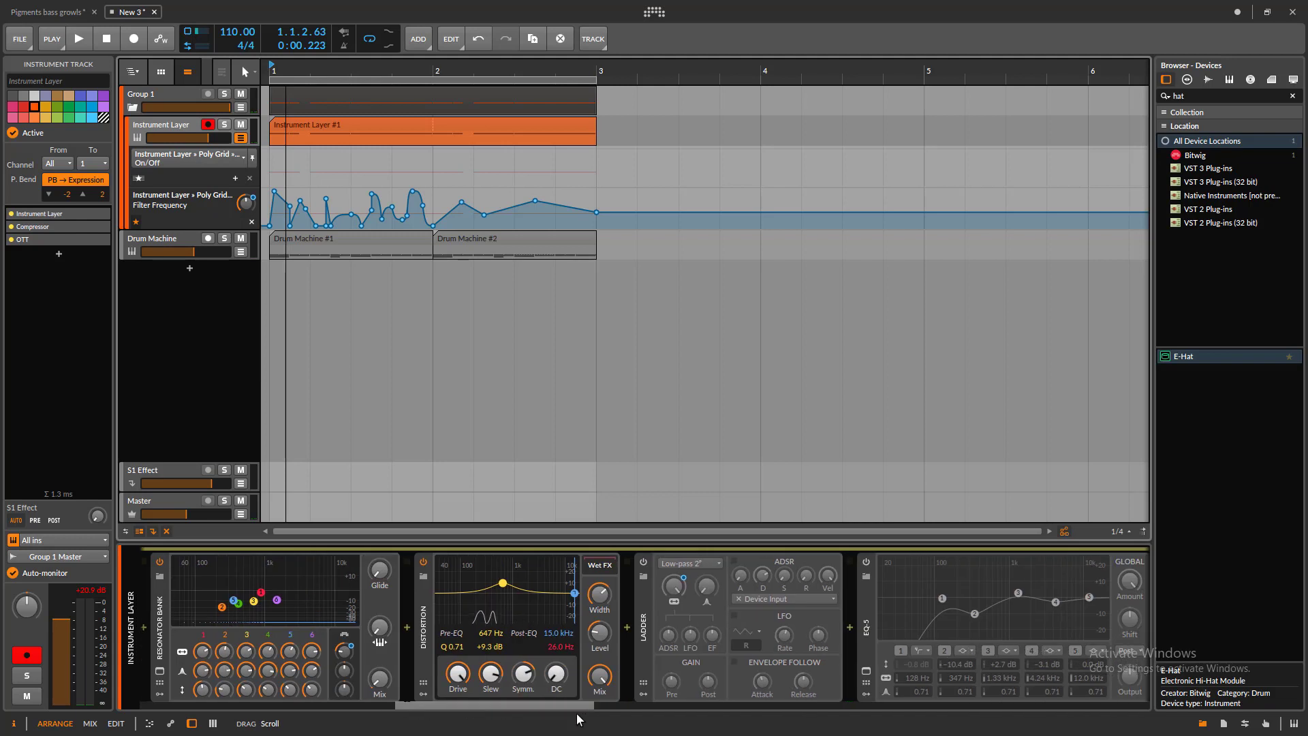
- Turn the Low-pass Ladder after the Distortion back on and play the loop through it
left_click(642, 562)
key("space")
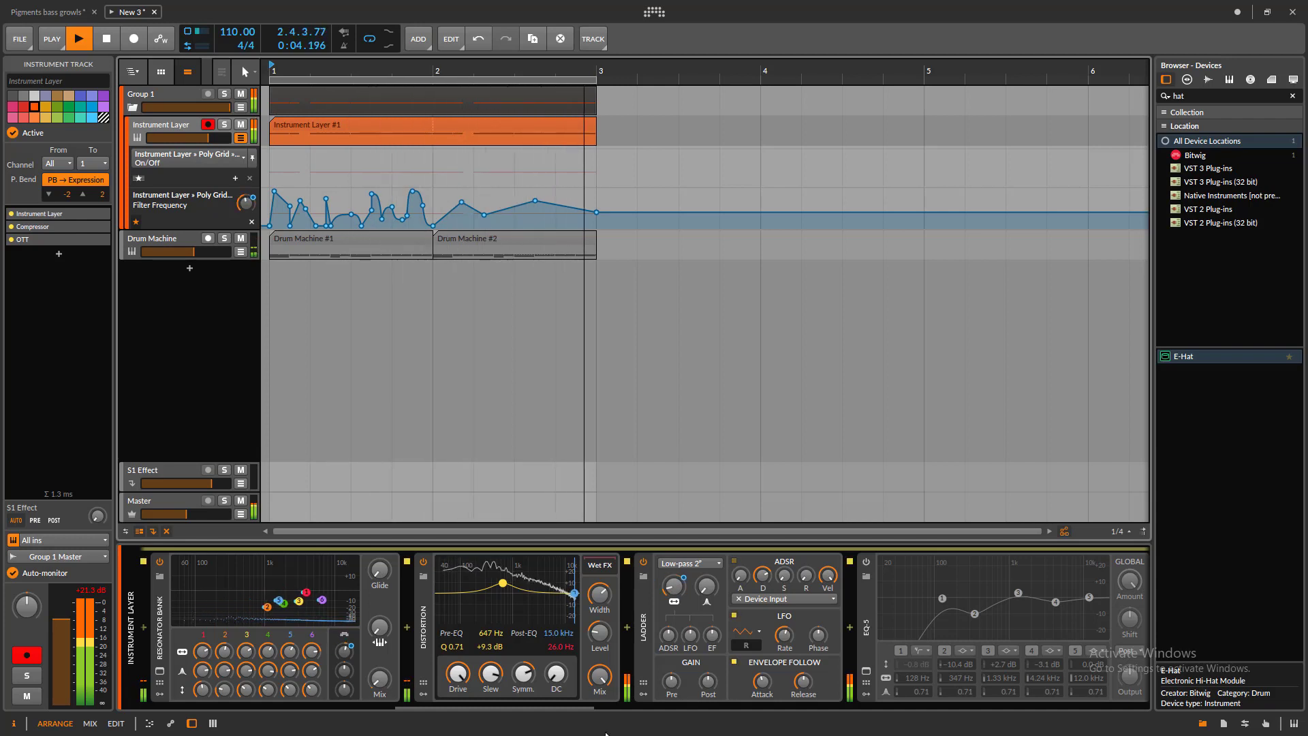
key("space")
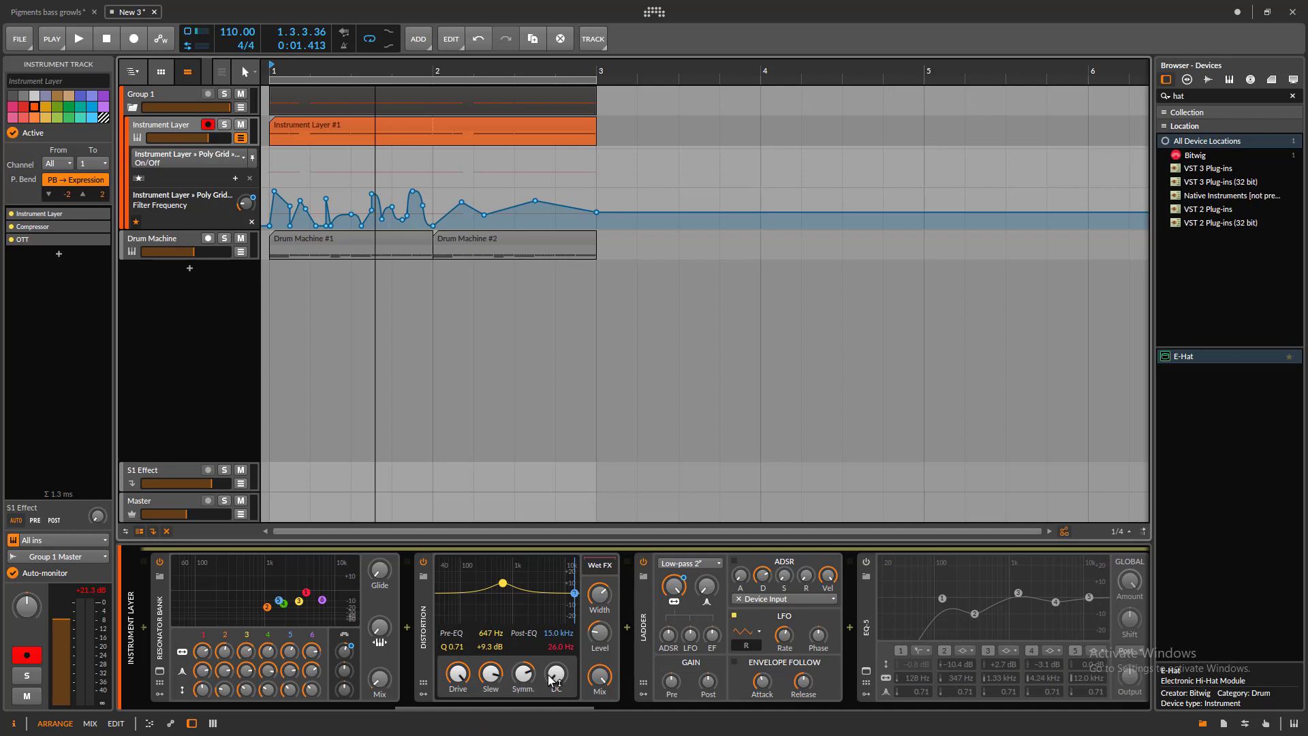
- View the Instrument Layer track's Filter Frequency automation curves one after another in the upper automation lane
left_click(166, 158)
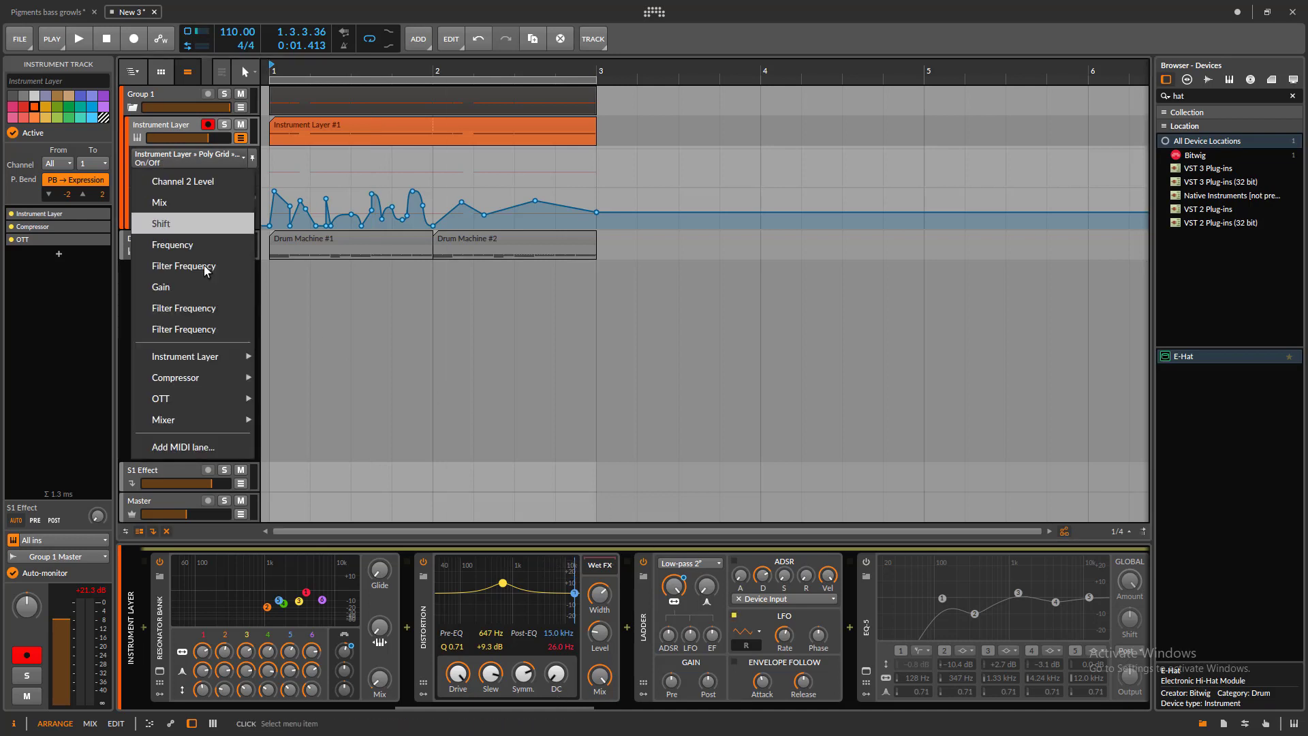
left_click(202, 307)
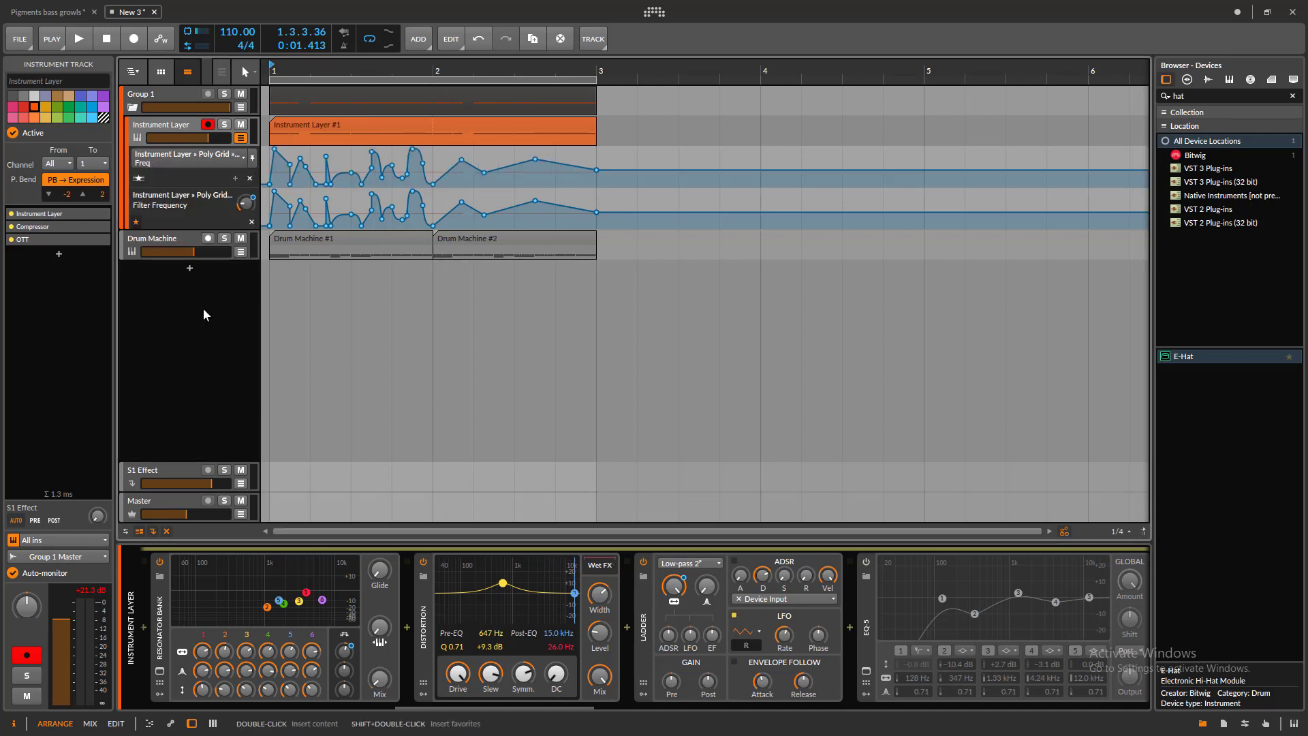
left_click(166, 163)
left_click(182, 329)
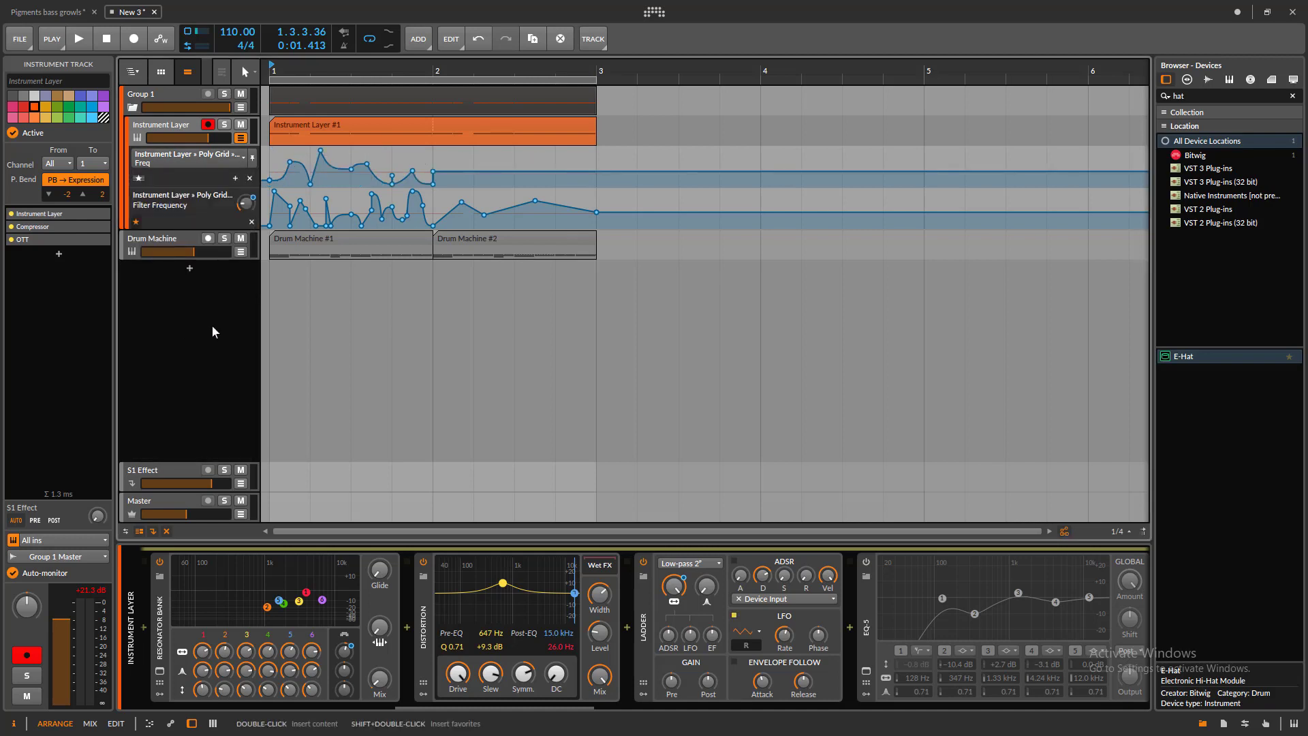
left_click(183, 157)
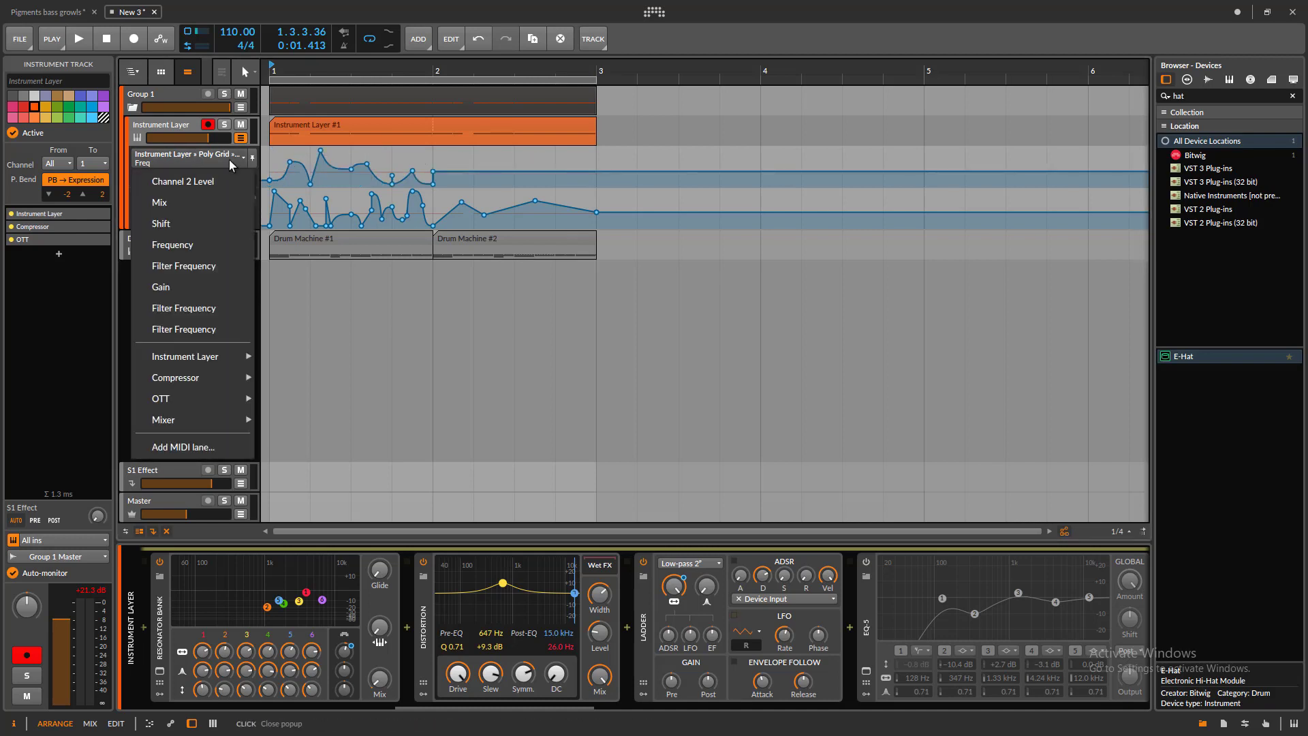
left_click(203, 249)
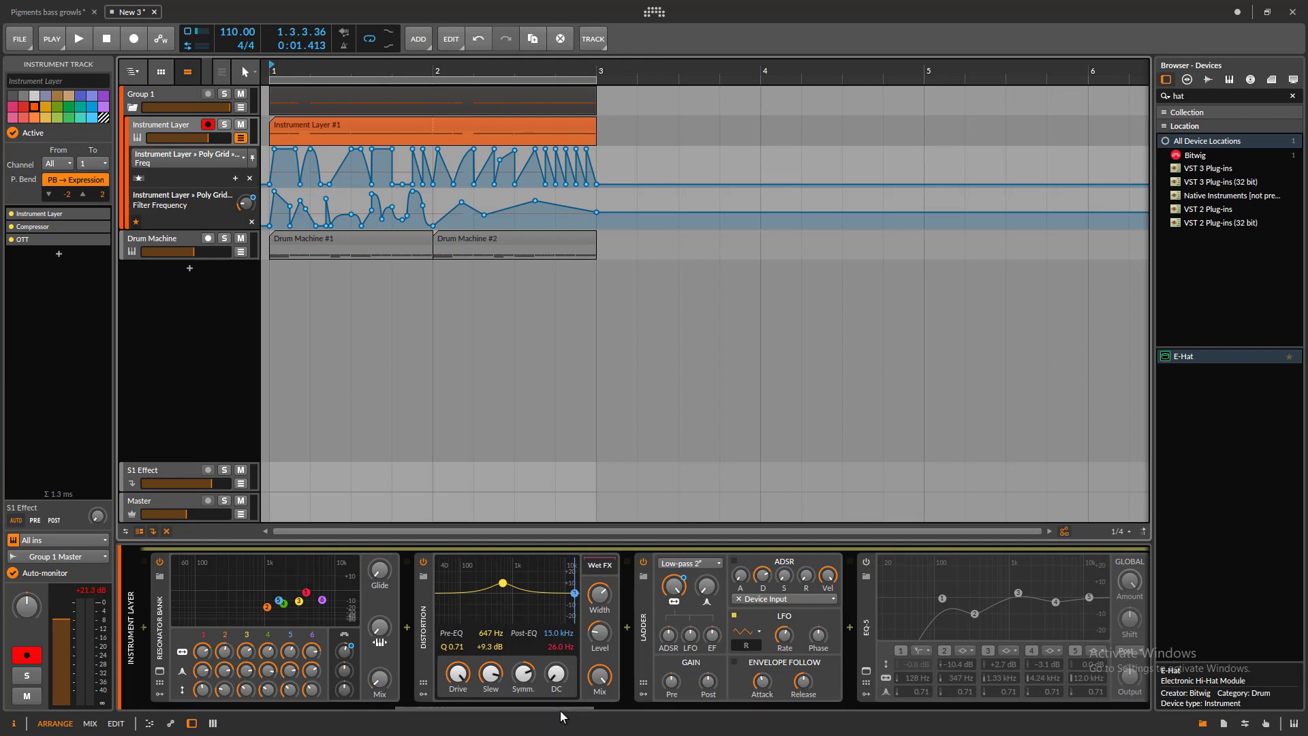
- Turn the EQ-5 between the Low-pass Ladder and Bit-8 back on and play the loop through it
key("space")
left_click_drag(562, 709, 652, 725)
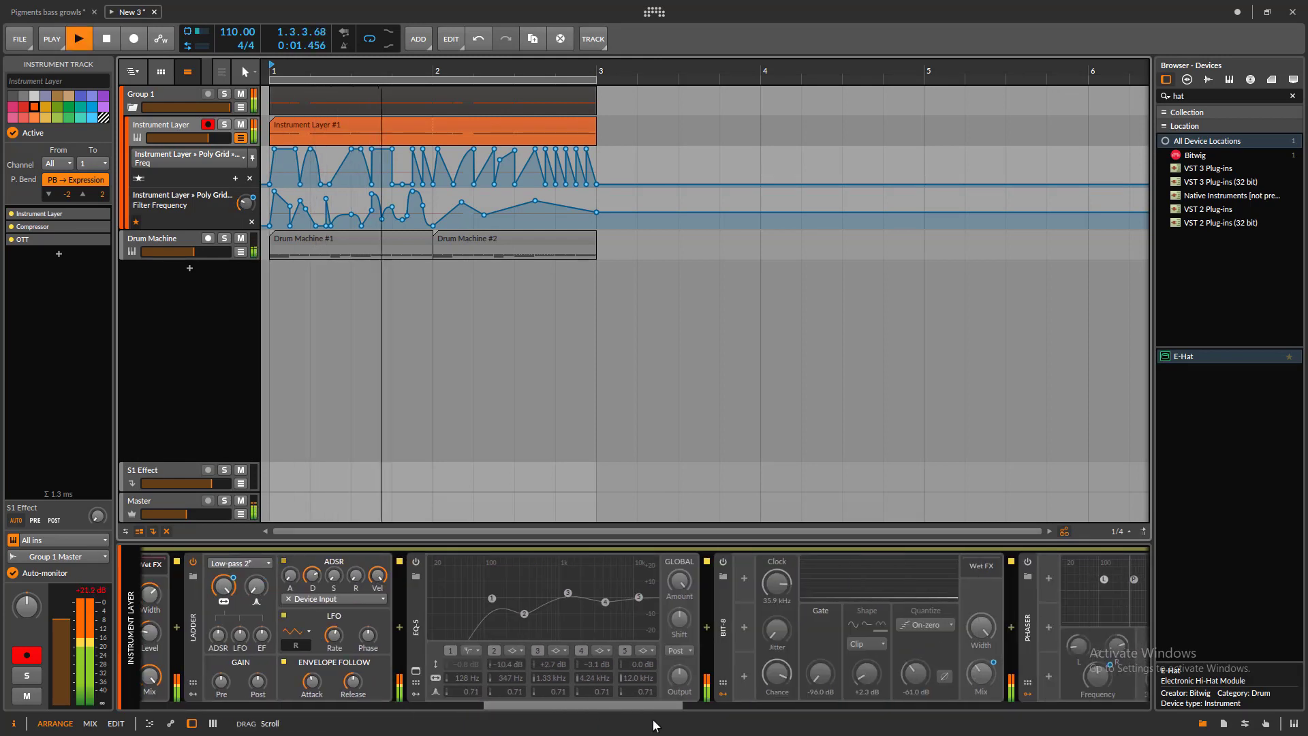
key("space")
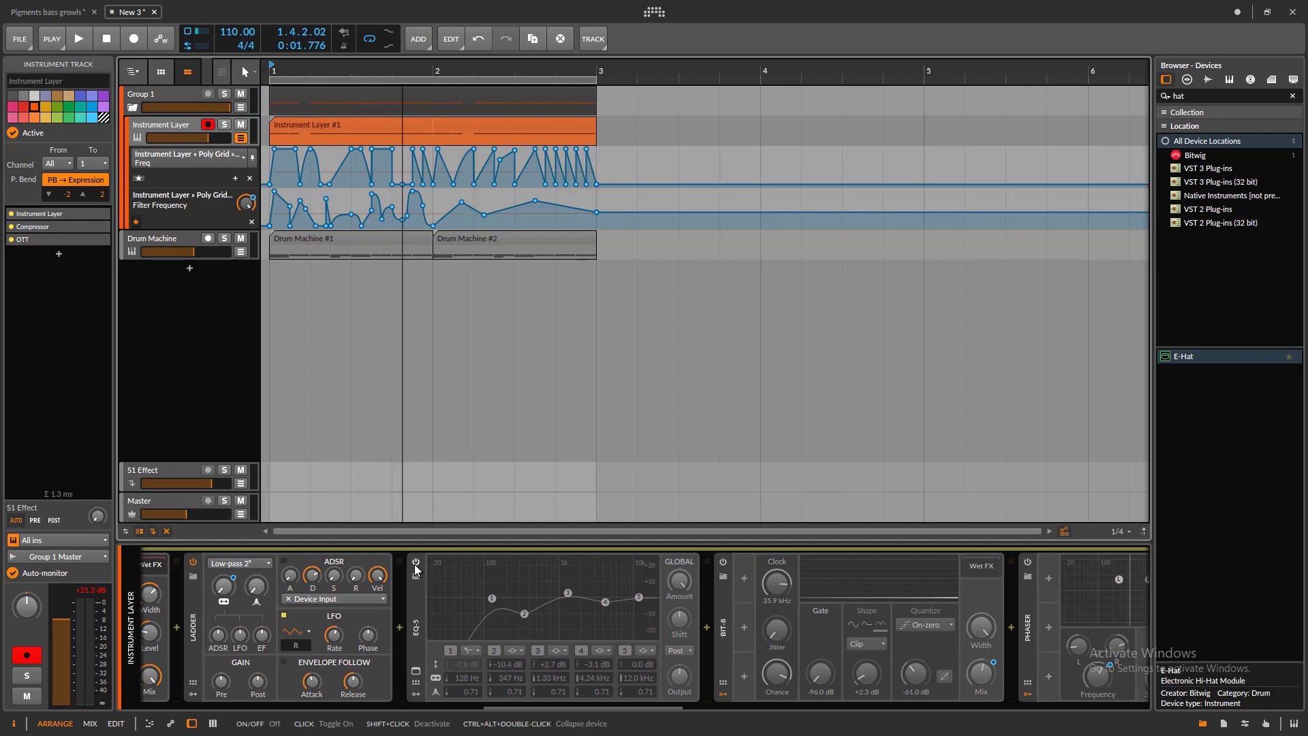
left_click(415, 563)
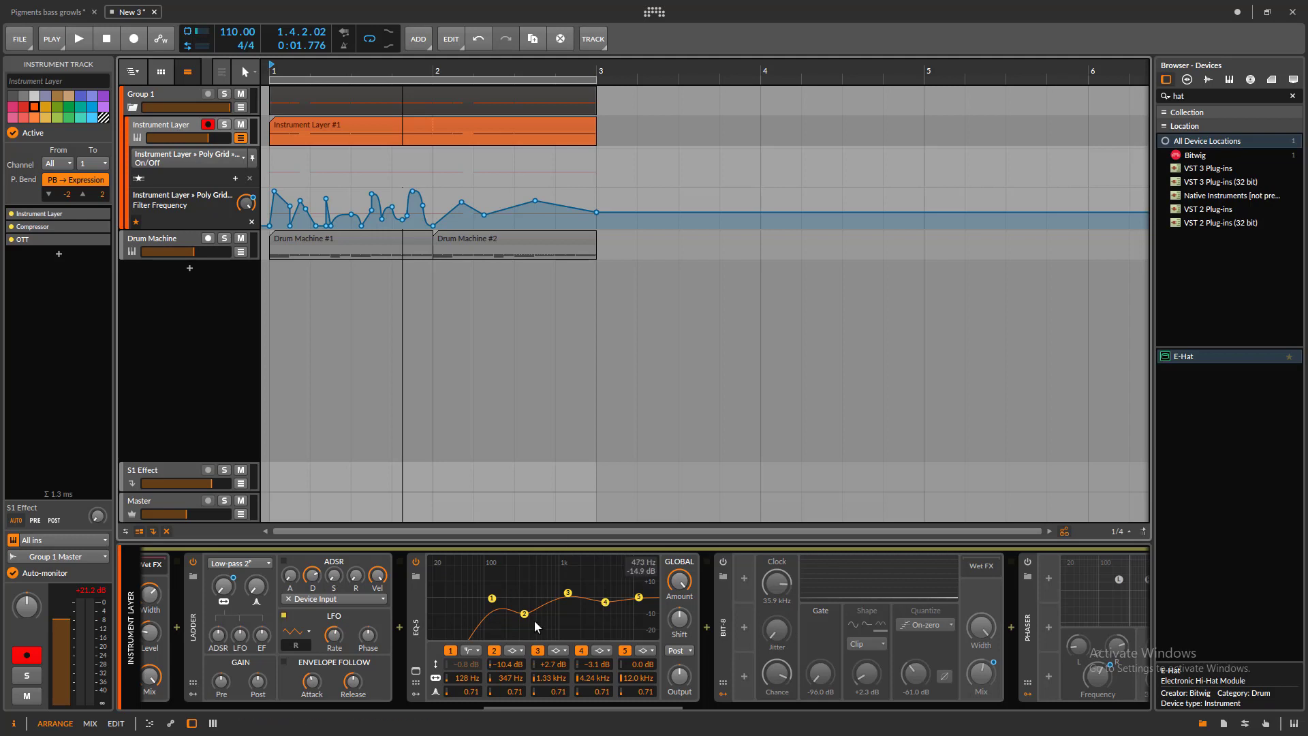
key("space")
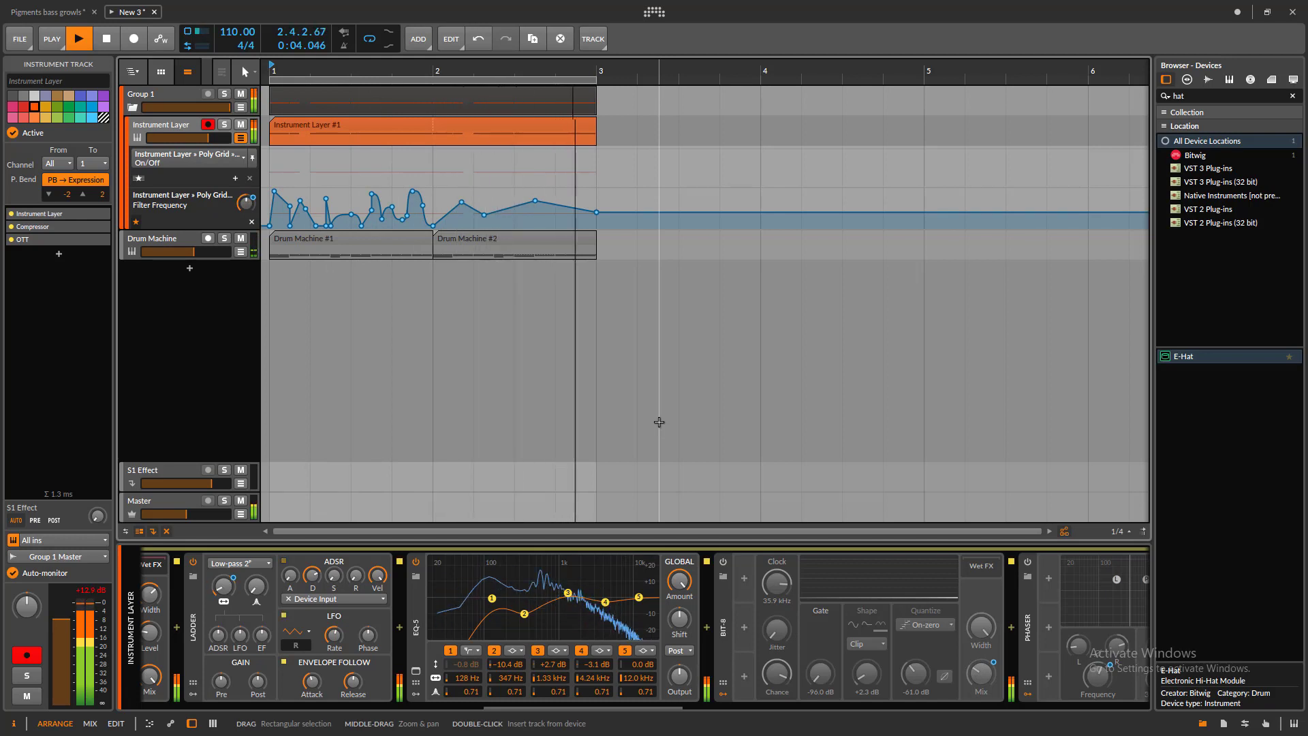
key("space")
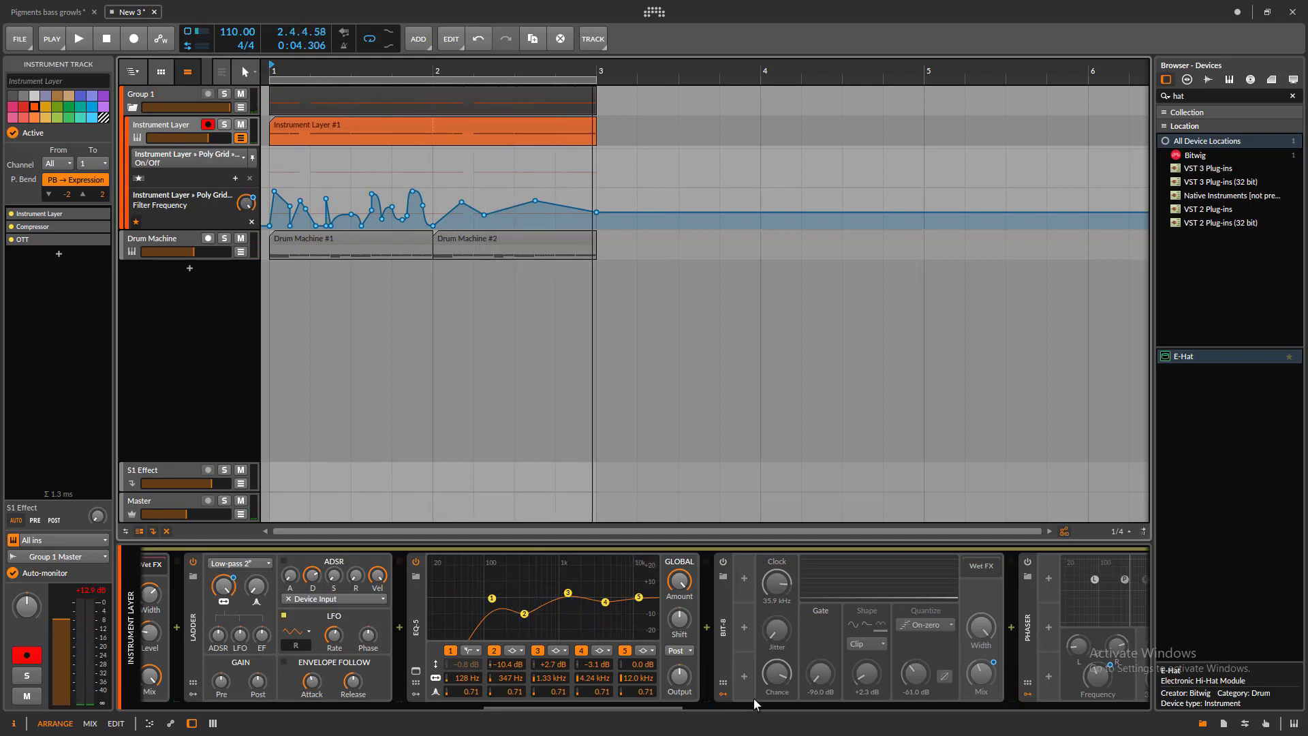
- Turn the Bit-8 device back on and play the loop through it
left_click_drag(654, 708, 712, 708)
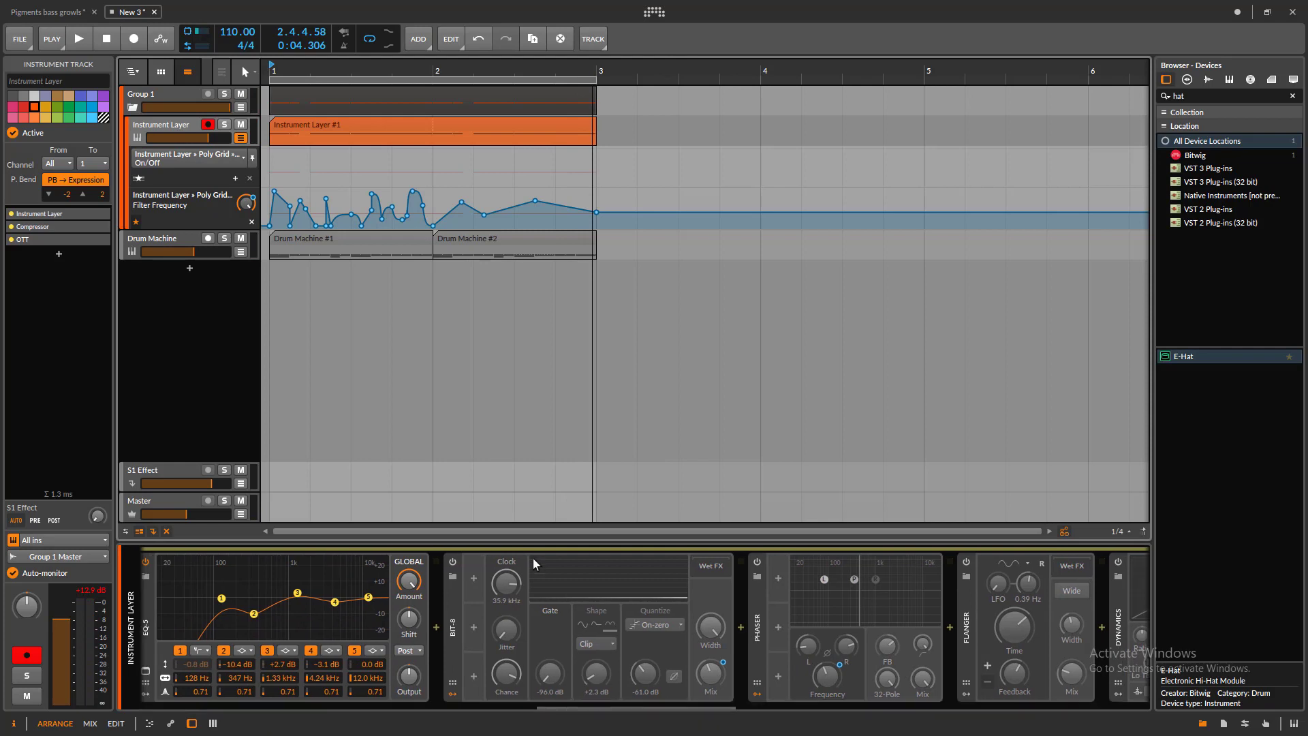
left_click(452, 562)
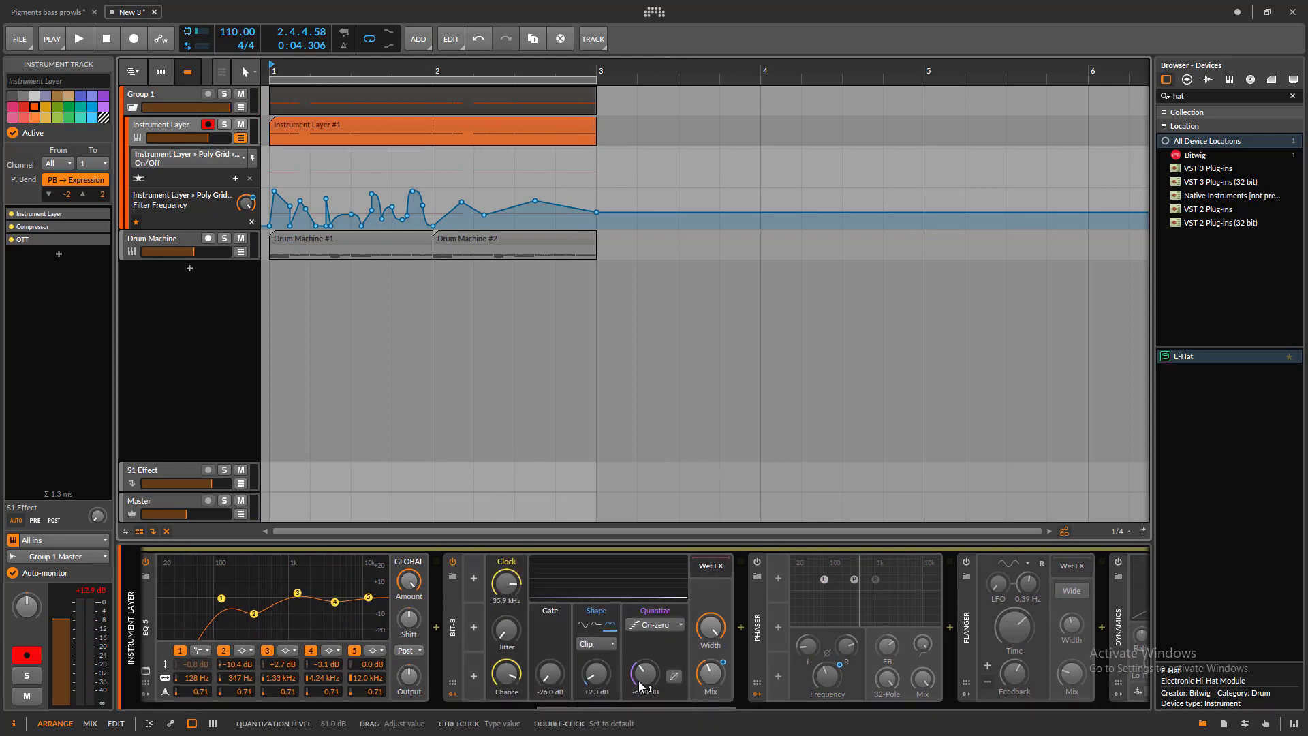
key("space")
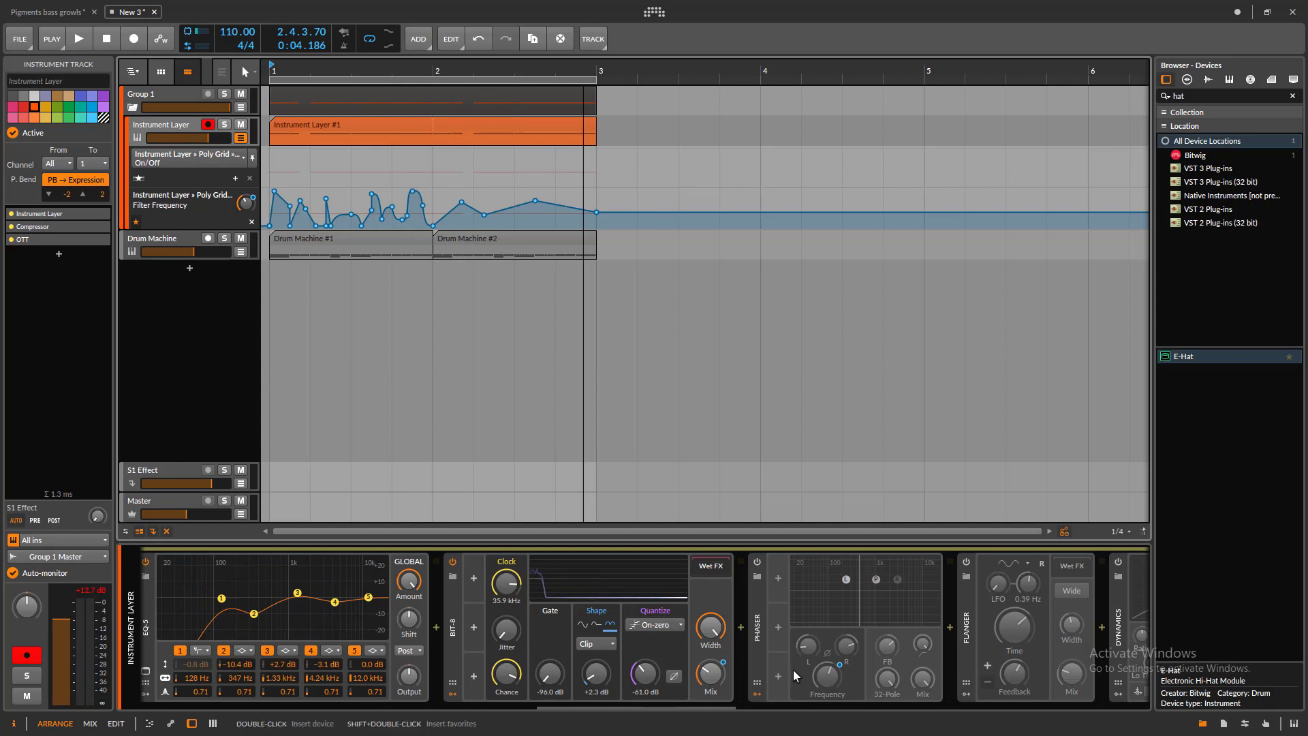
- Turn the Phaser back on while the loop plays, listen to it, and stop playback
left_click_drag(672, 704, 693, 706)
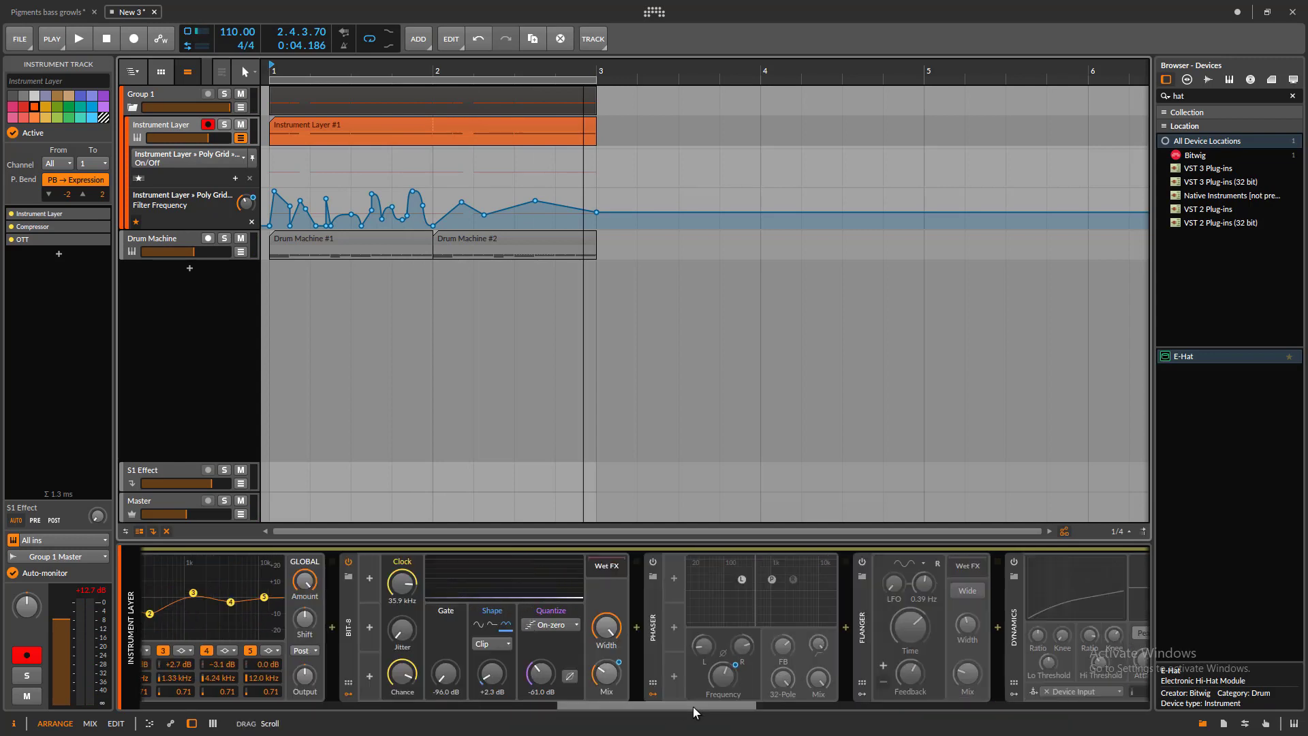
key("space")
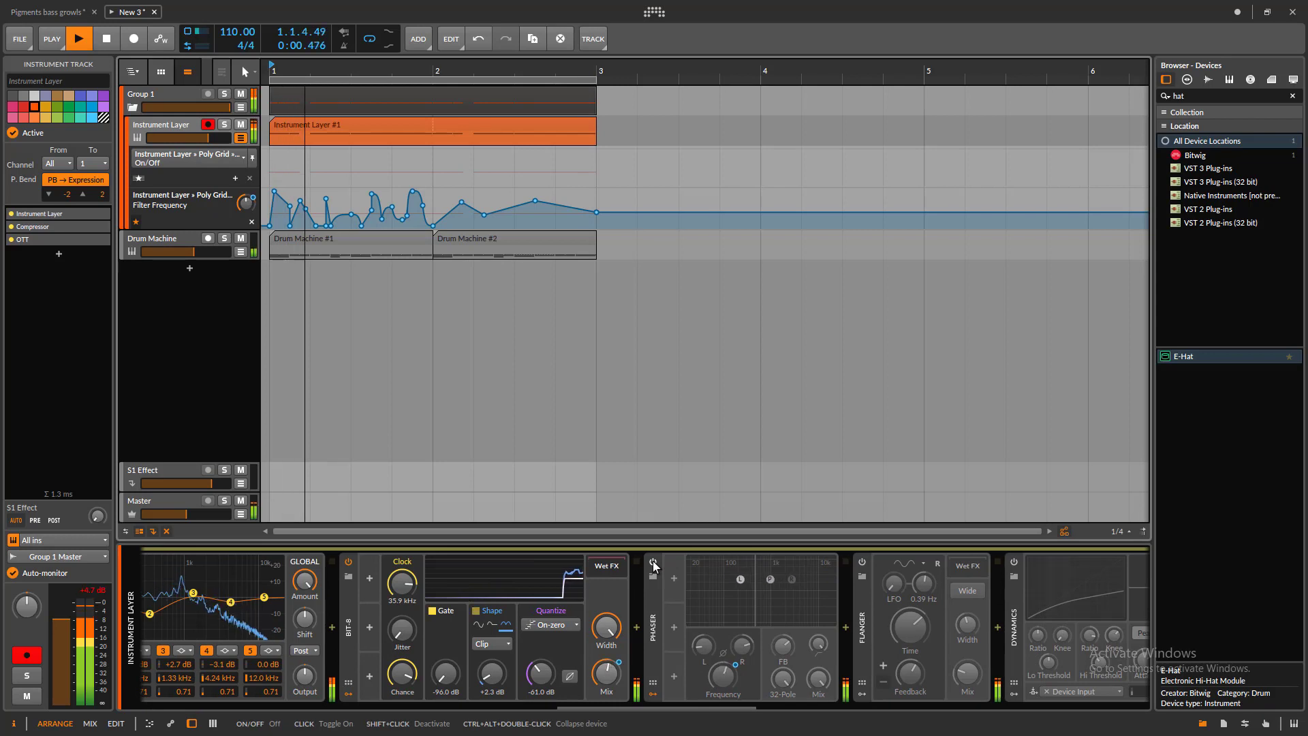
left_click(653, 561)
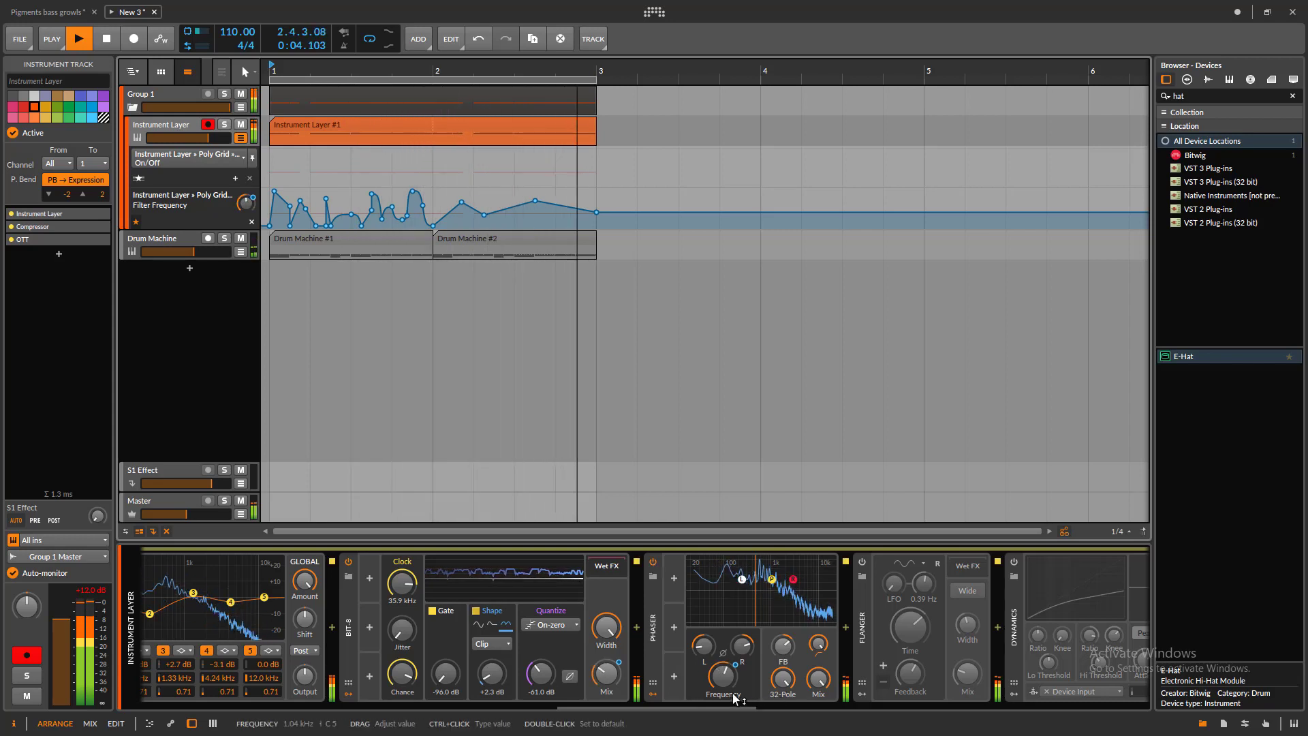
key("space")
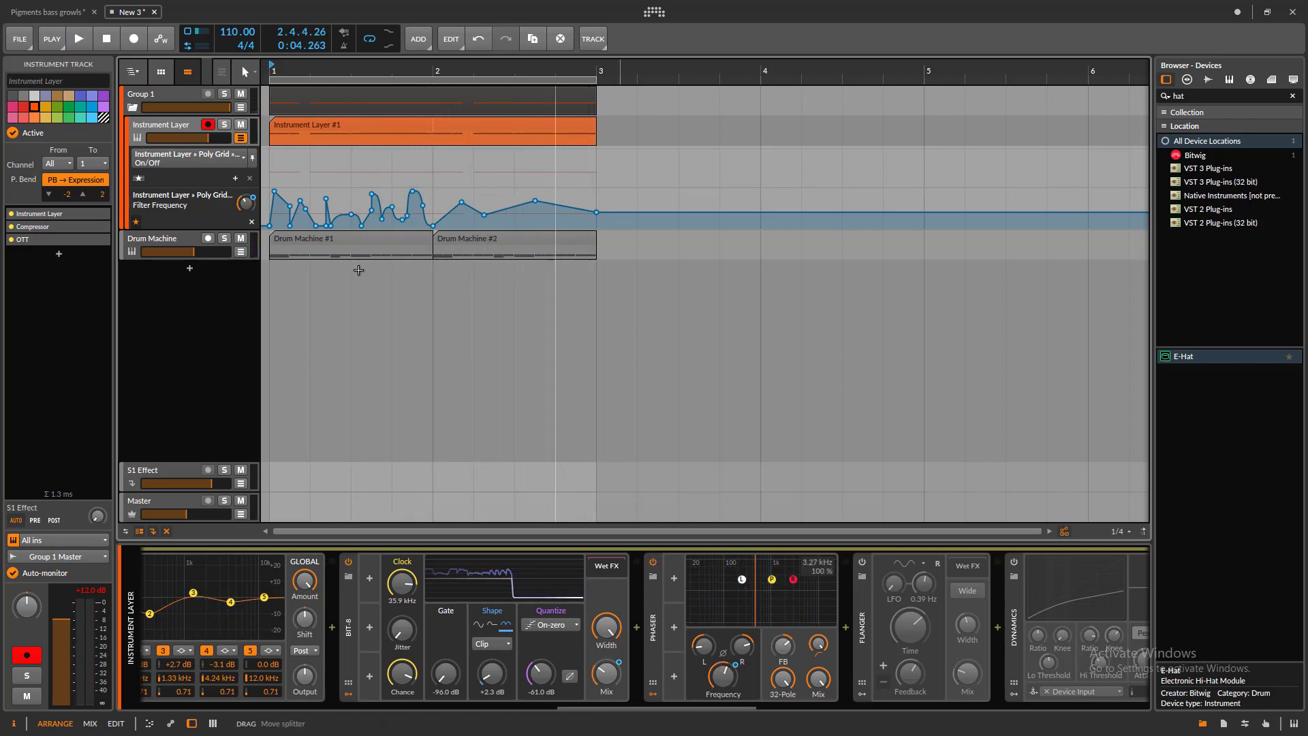
- Show the Frequency automation in the Instrument Layer's upper automation lane and play the loop against its curve
left_click(198, 162)
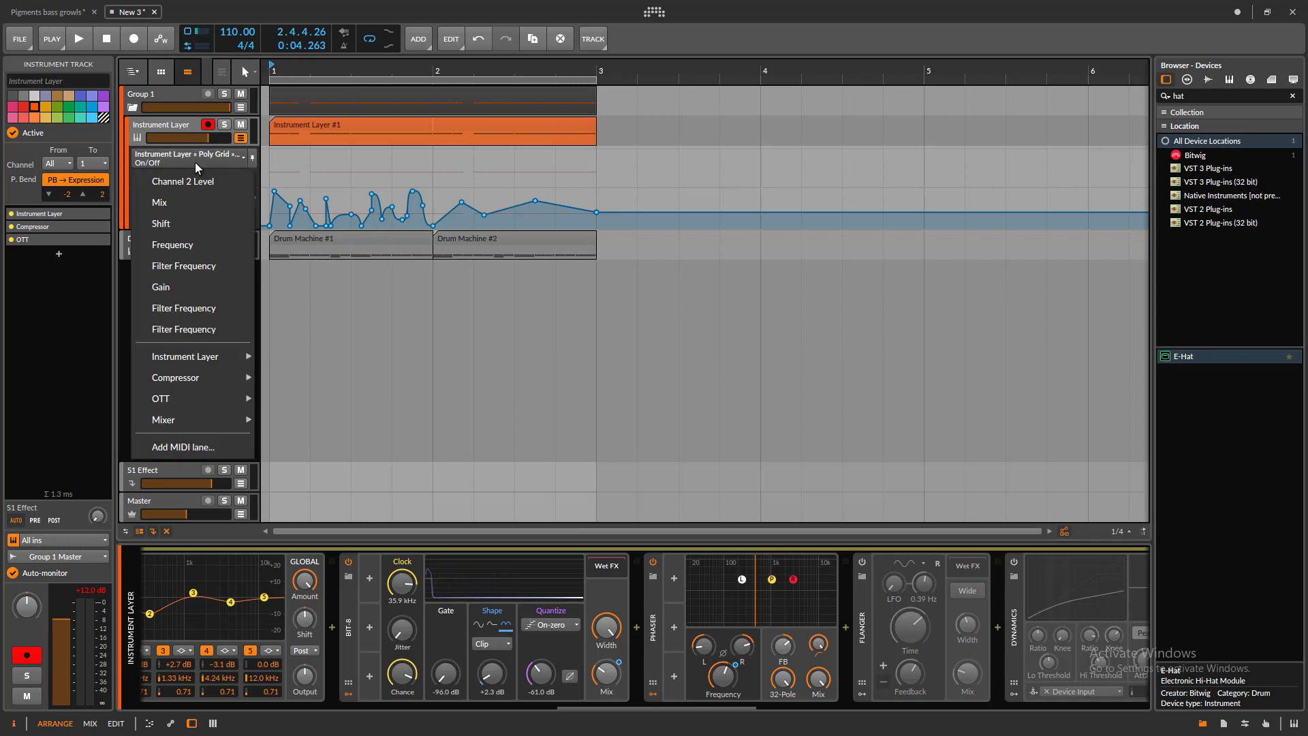
left_click(182, 245)
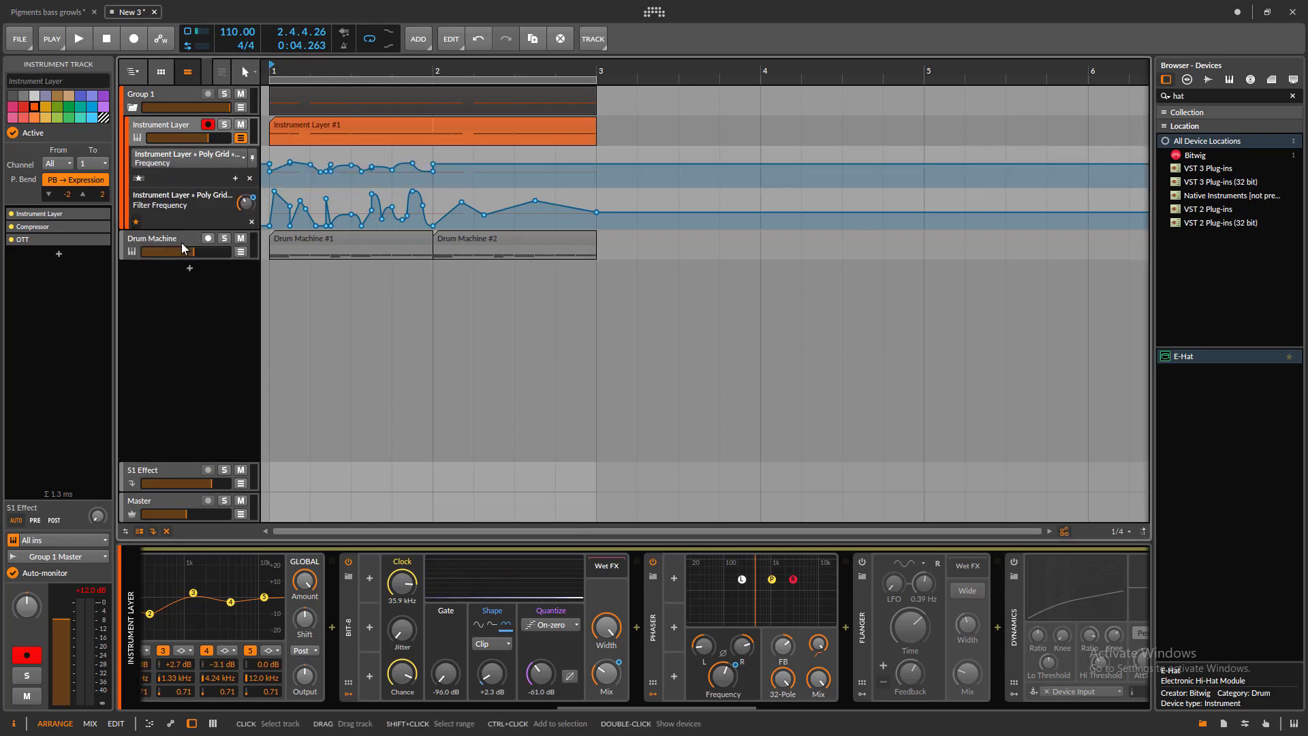
key("space")
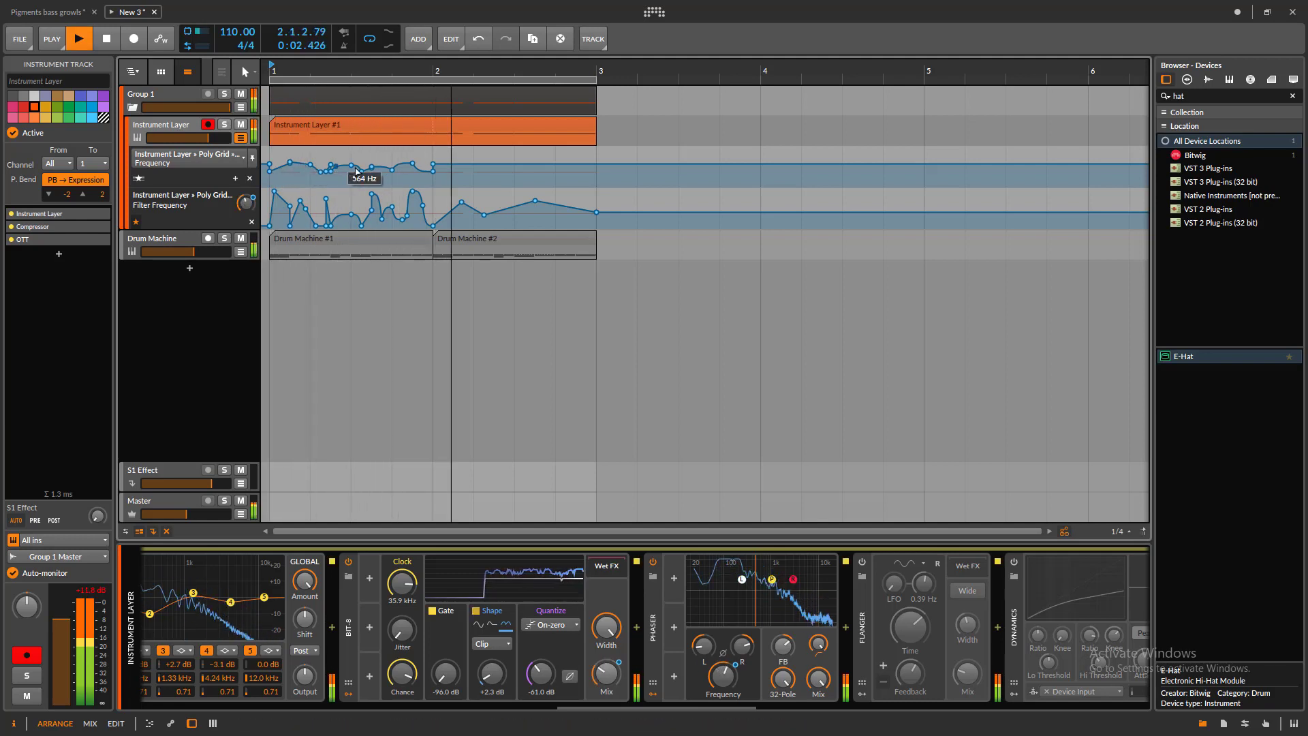
key("space")
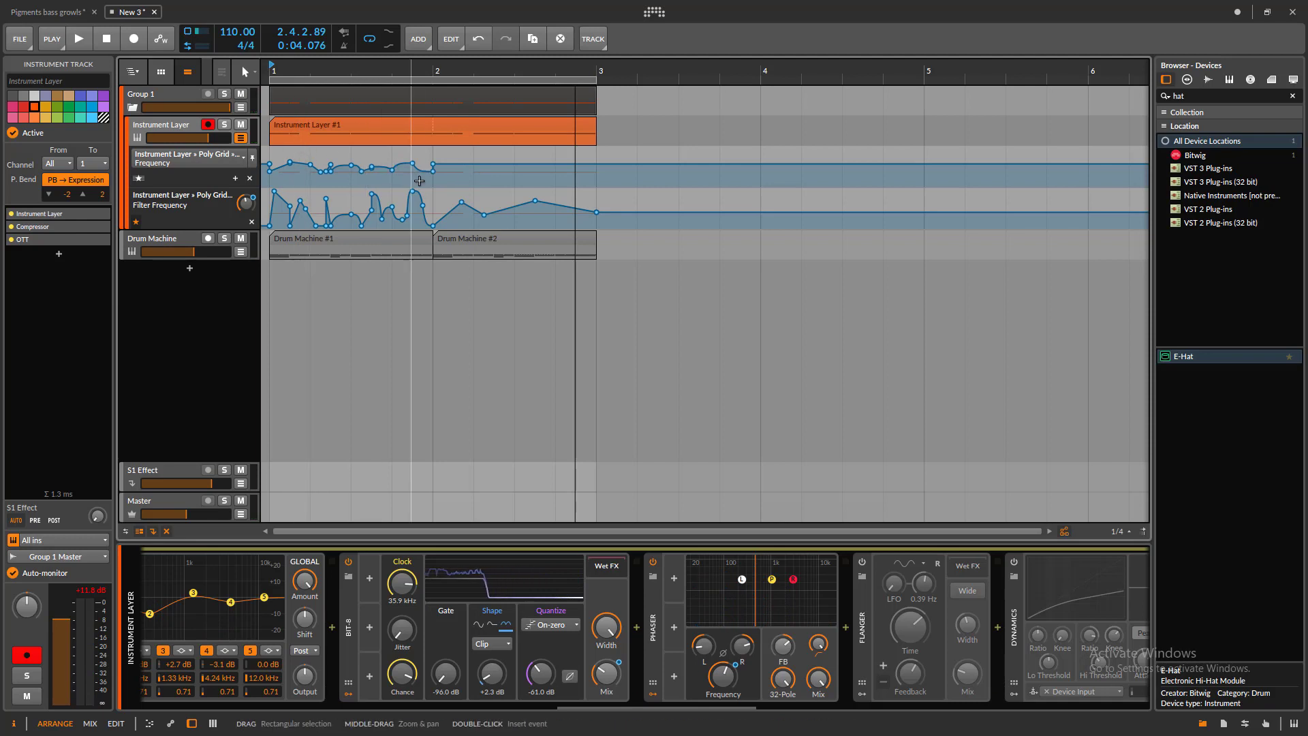
- Turn the Flanger back on and play the loop through it
left_click_drag(656, 712, 701, 711)
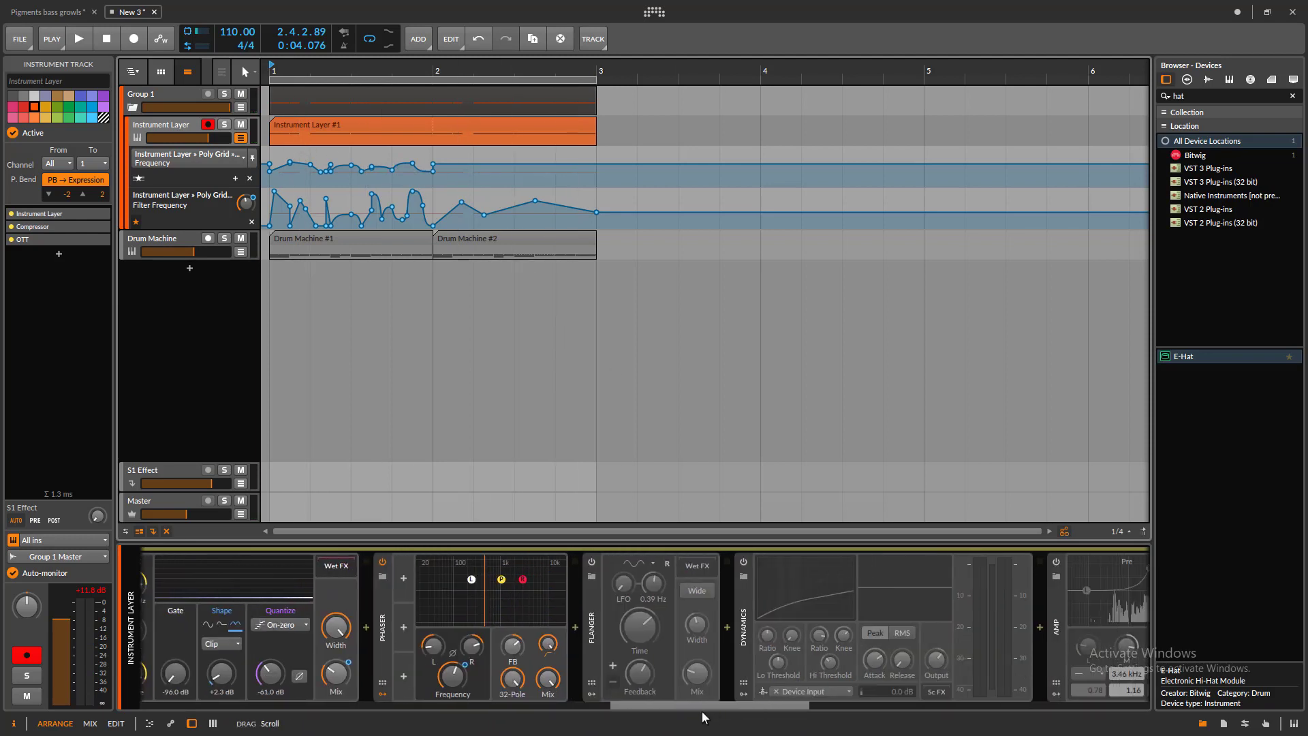
left_click(593, 561)
key("space")
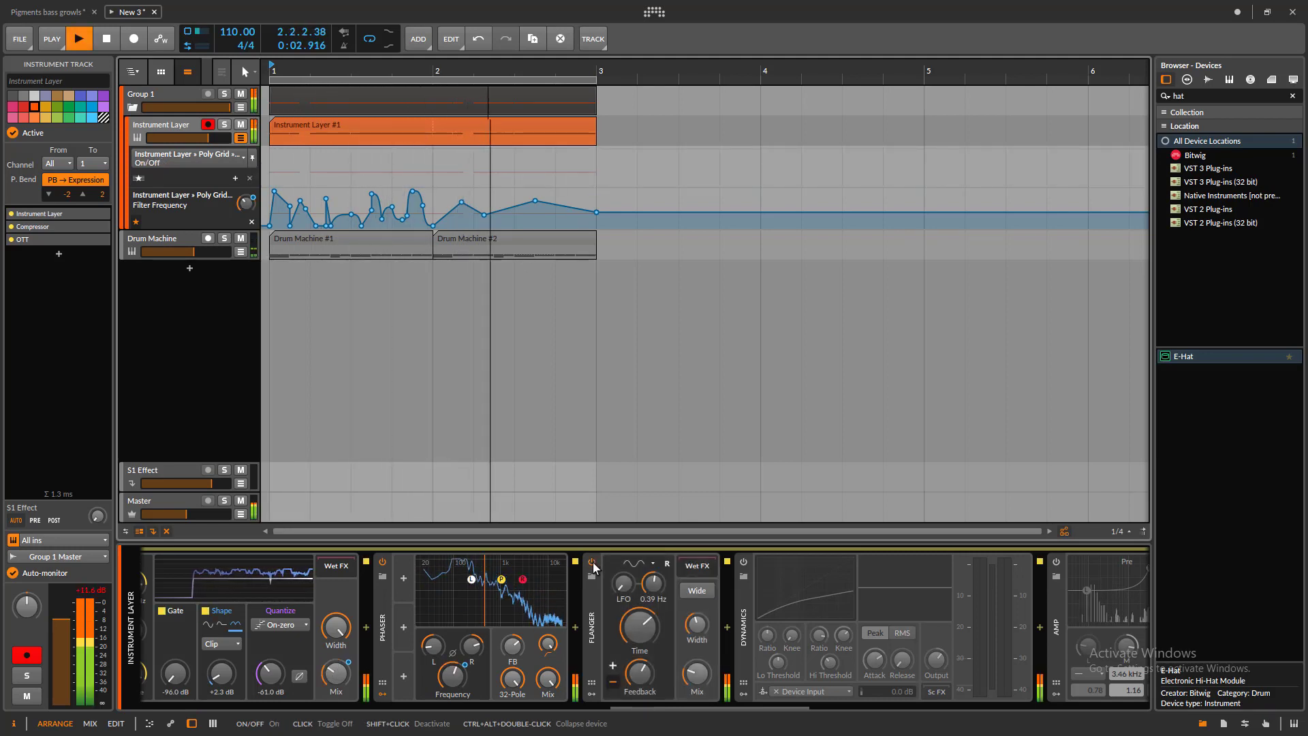
key("space")
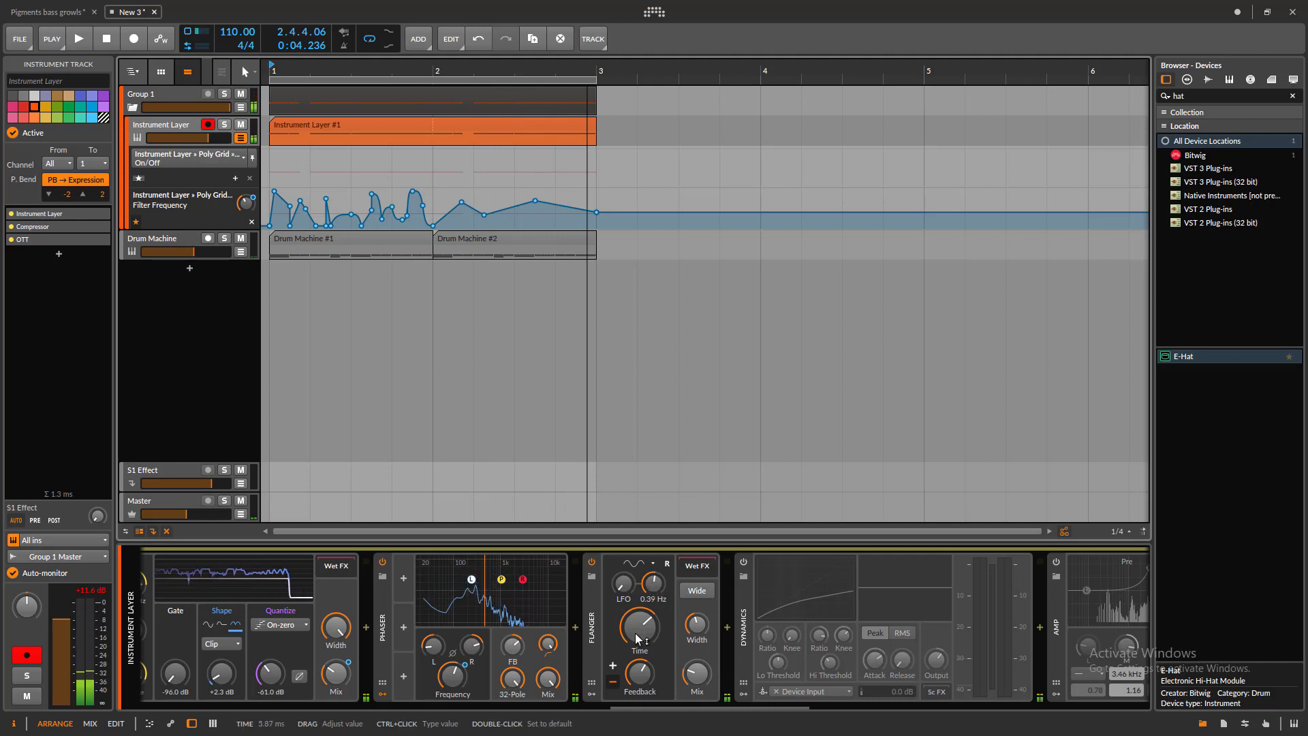
- Raise the Flanger's Time to about 6.45 ms while the loop plays, and stop playback
key("space")
mouse_move(641, 641)
left_mouse_down()
mouse_move(641, 681)
mouse_move(641, 636)
left_mouse_up()
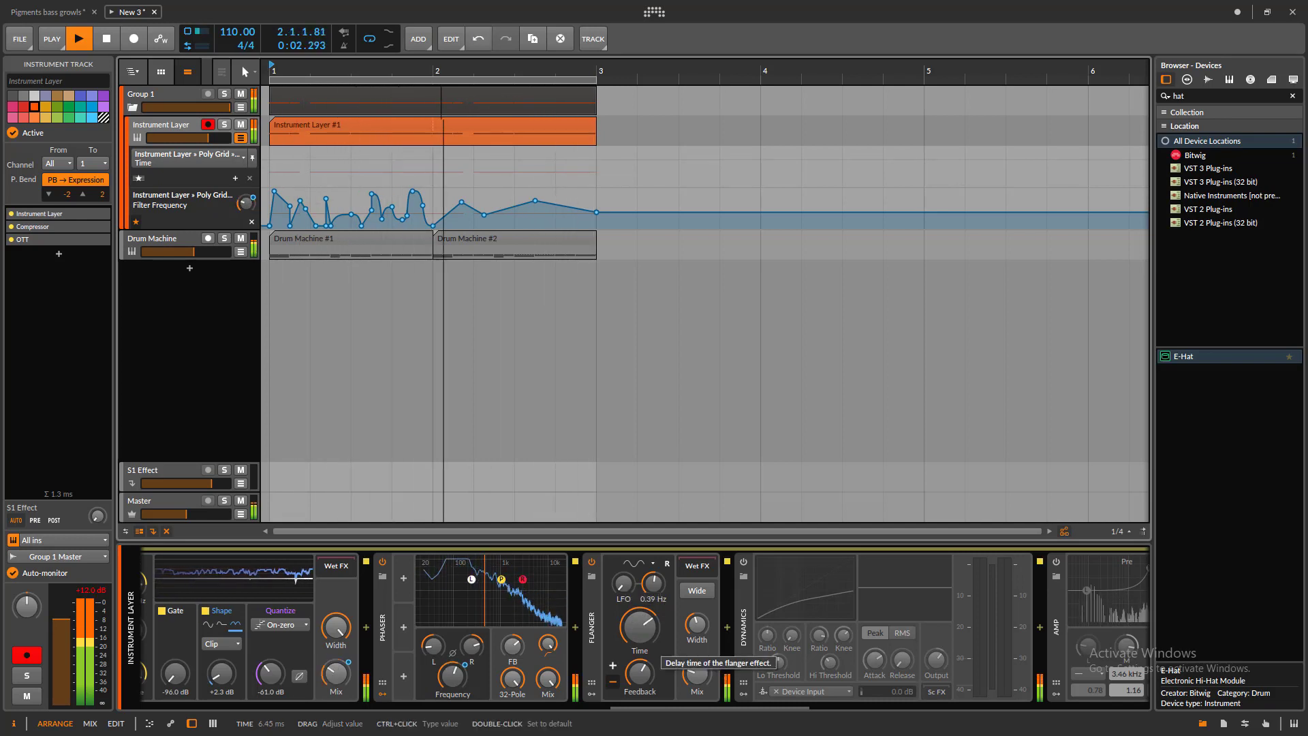
key("space")
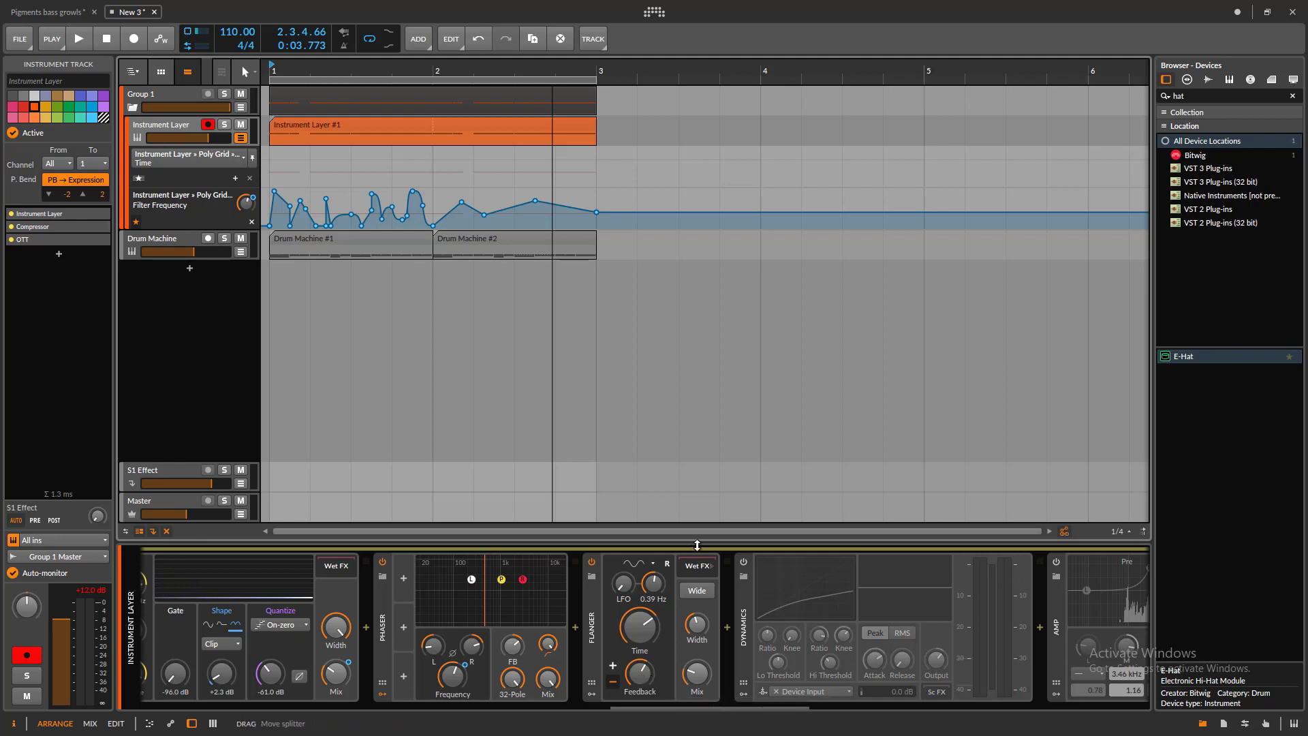
- Turn the Dynamics device between the Flanger and the Amp back on
left_click_drag(629, 705, 681, 701)
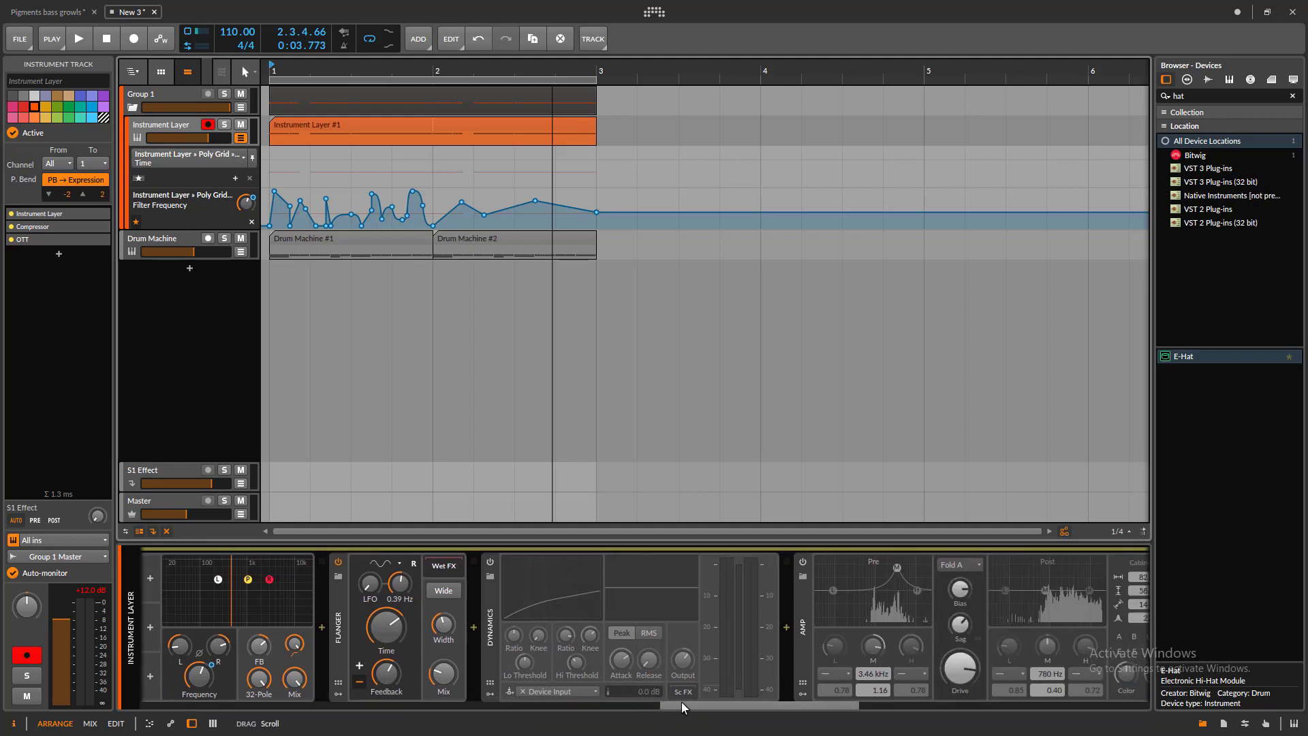
left_click(489, 562)
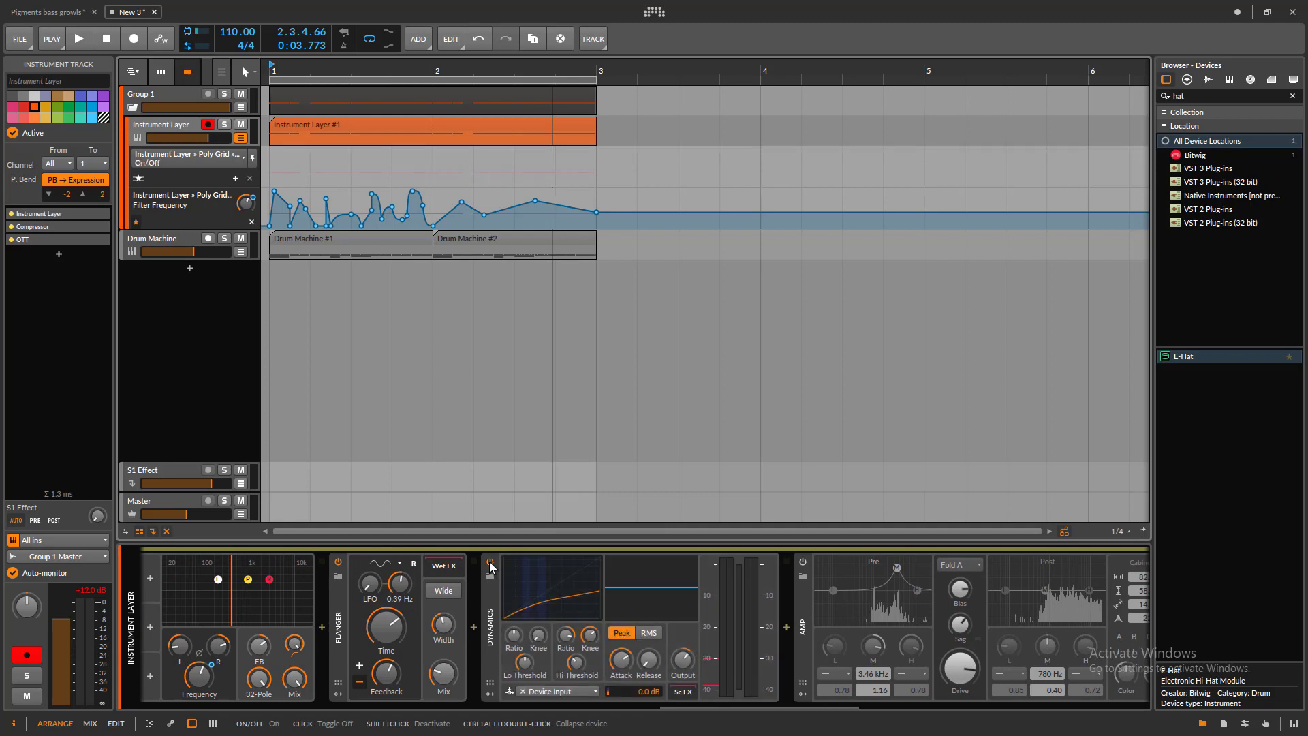
- Play the loop through the Dynamics device and stop playback
key("space")
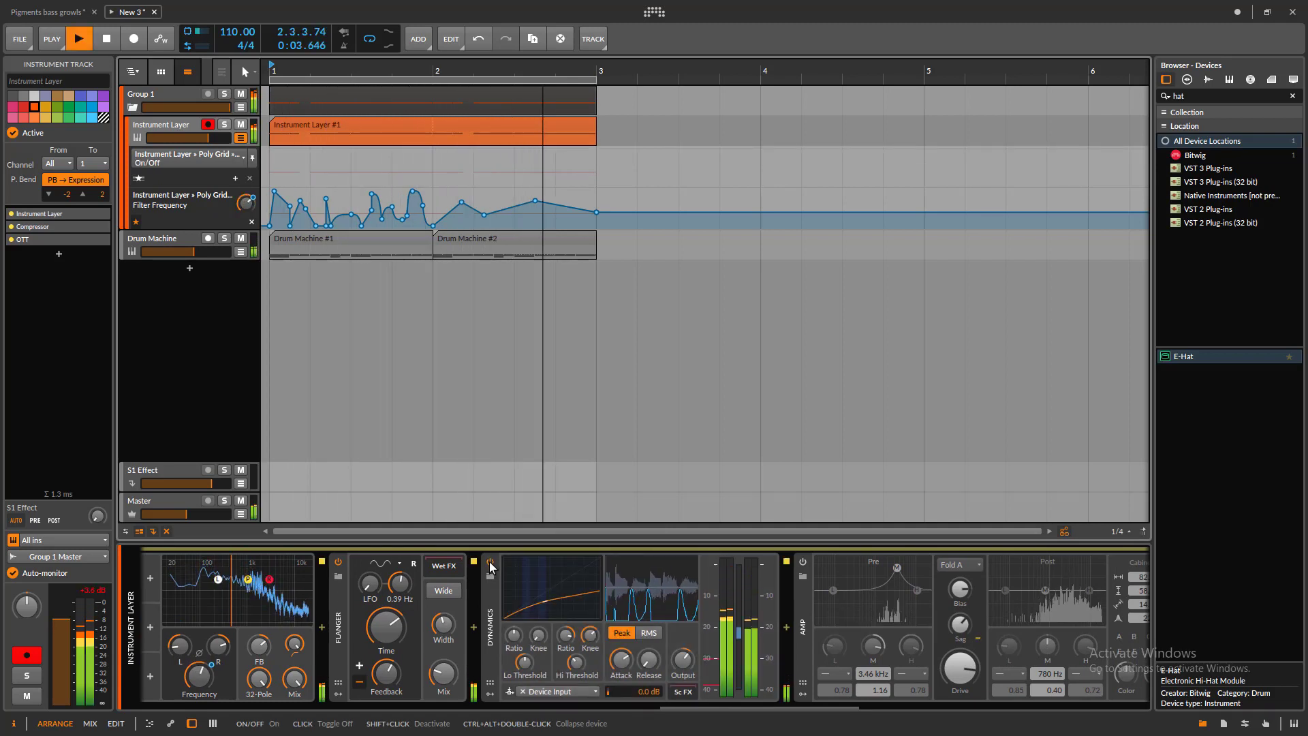
key("space")
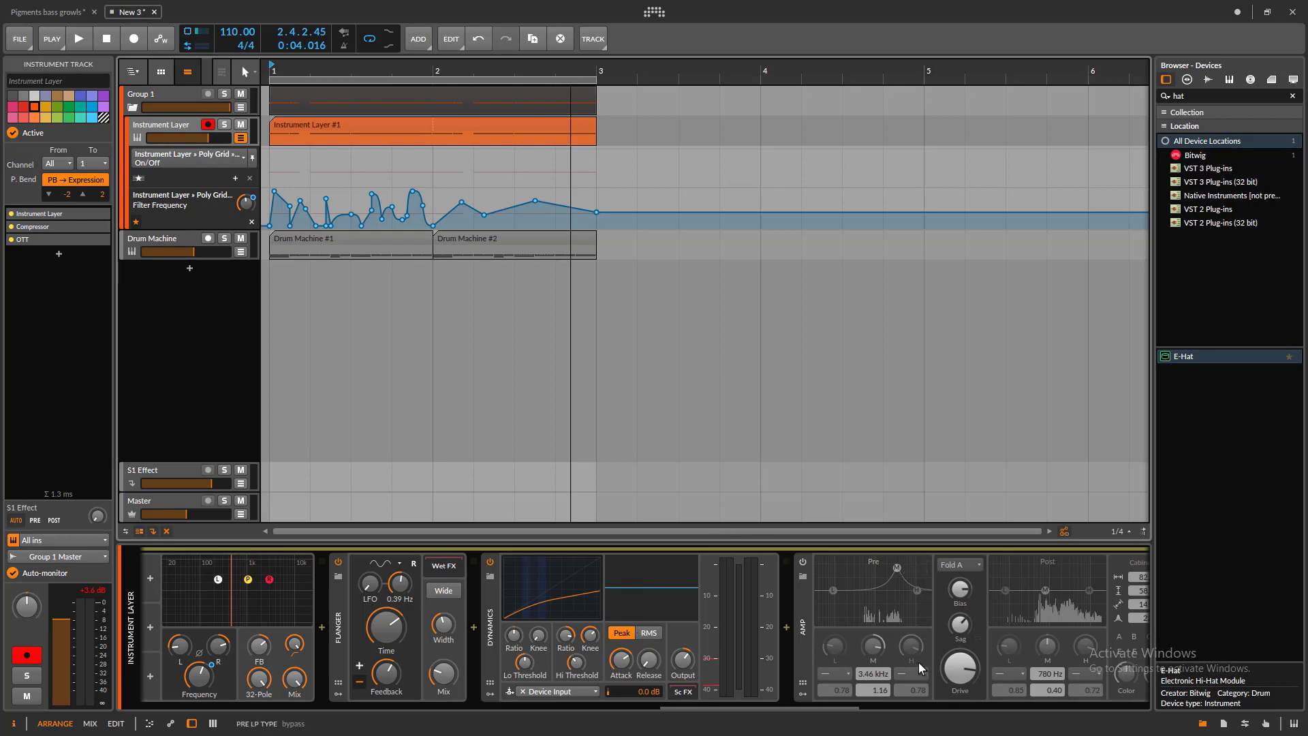
- Turn the Amp after the Dynamics device back on and play the loop through it
left_click_drag(741, 706, 763, 706)
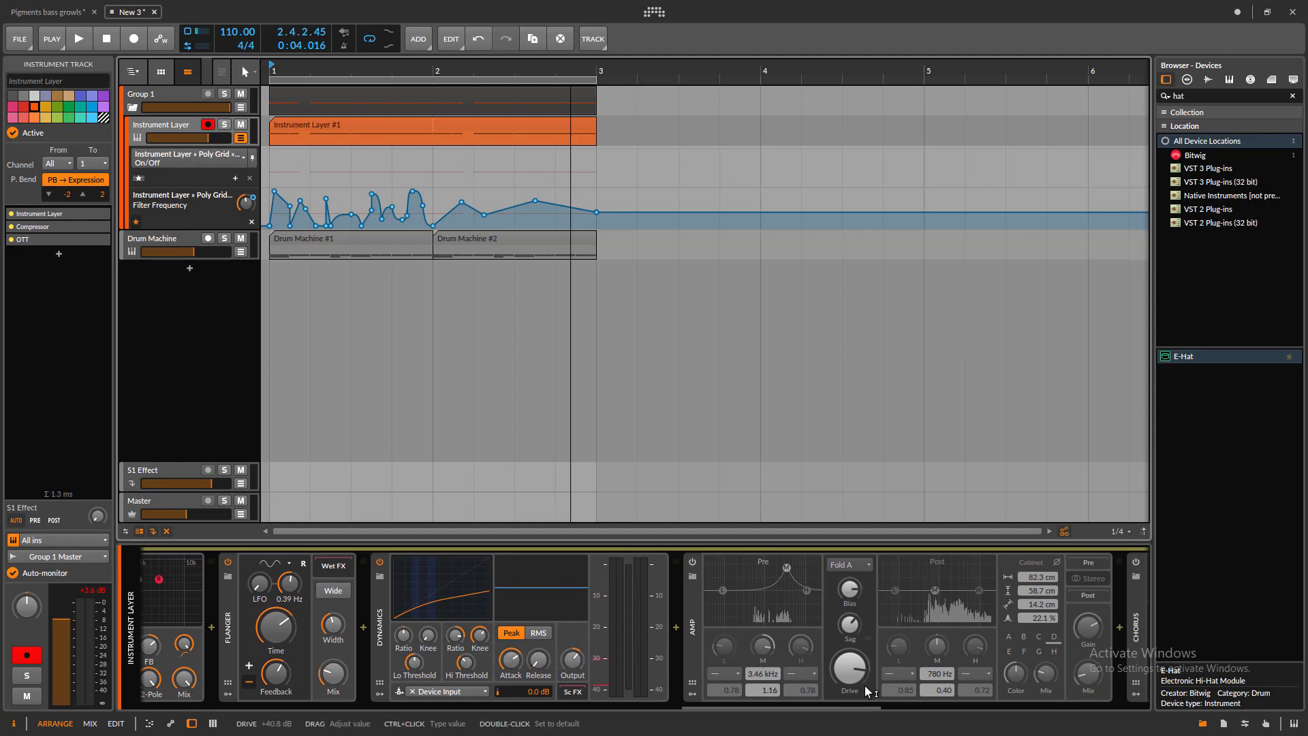
left_click(694, 562)
key("space")
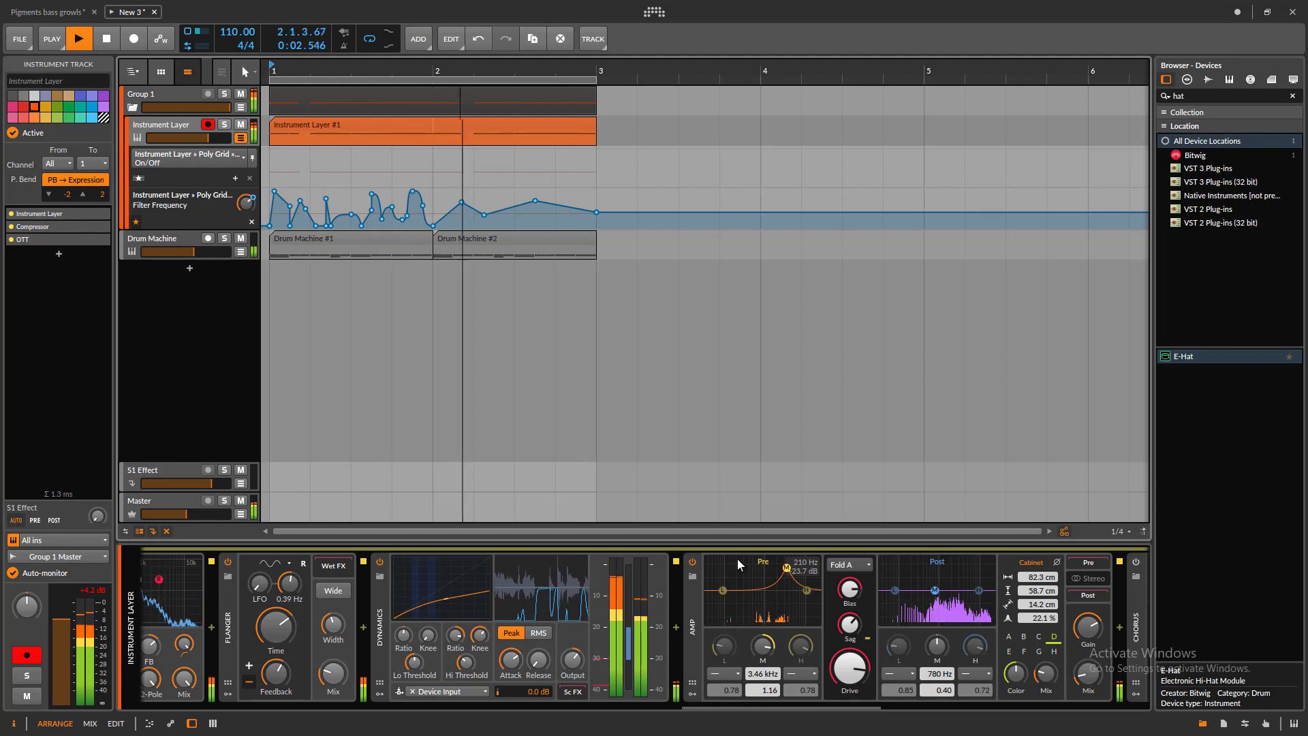
key("space")
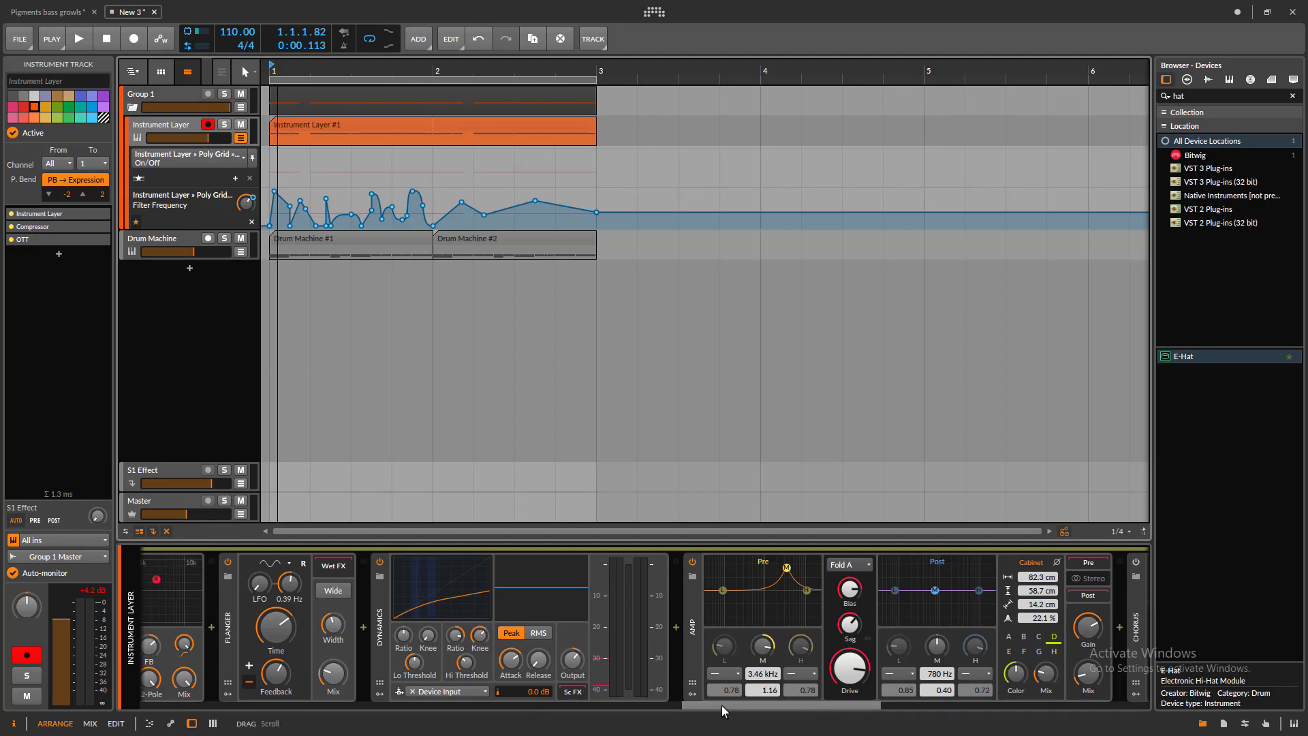
- Replay the loop through the Amp and look through its clip models, keeping Fold A
left_click_drag(722, 705, 661, 706)
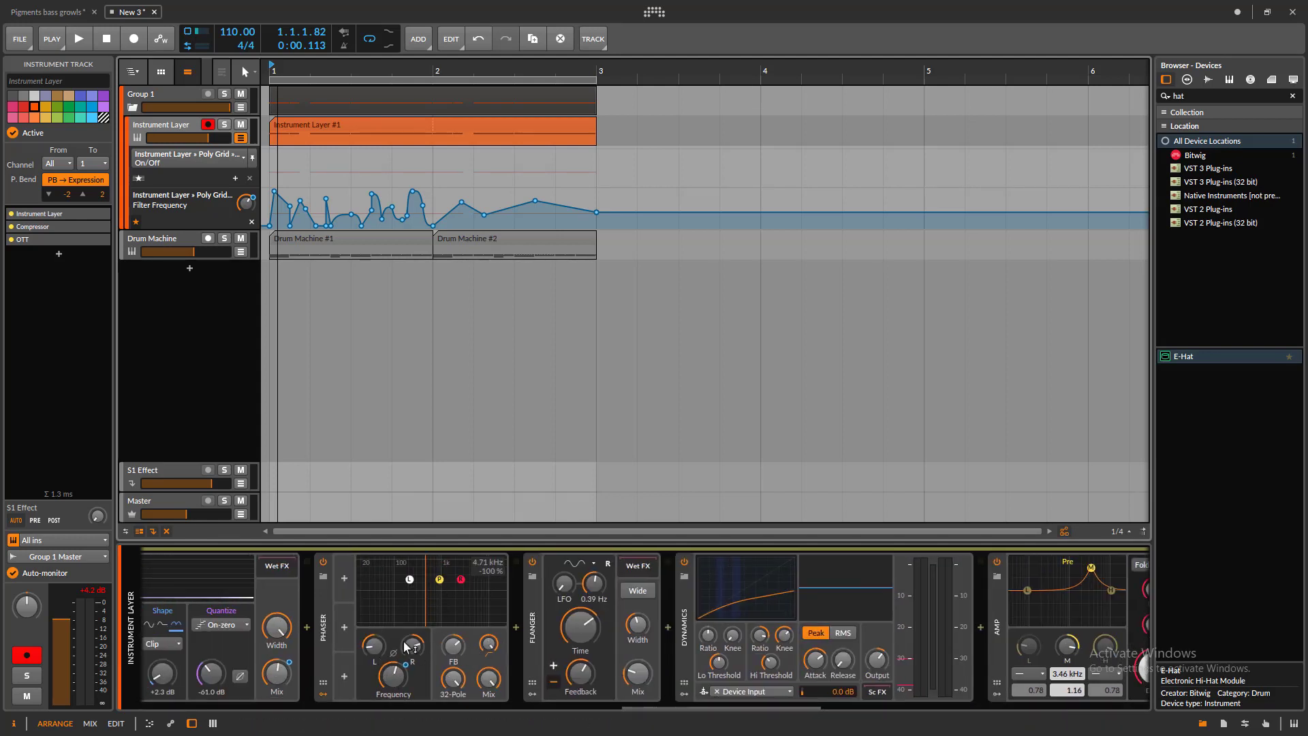
scroll(685, 706, "left", 1)
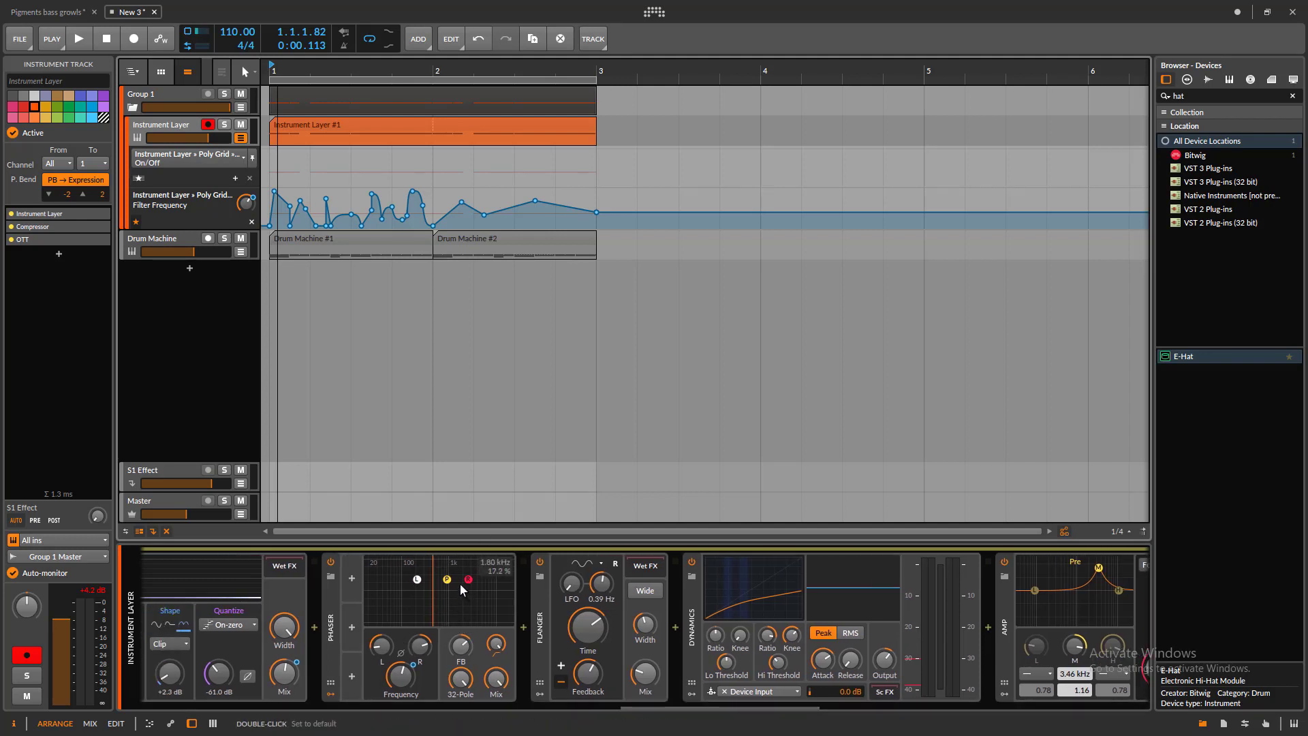
left_click_drag(636, 705, 728, 723)
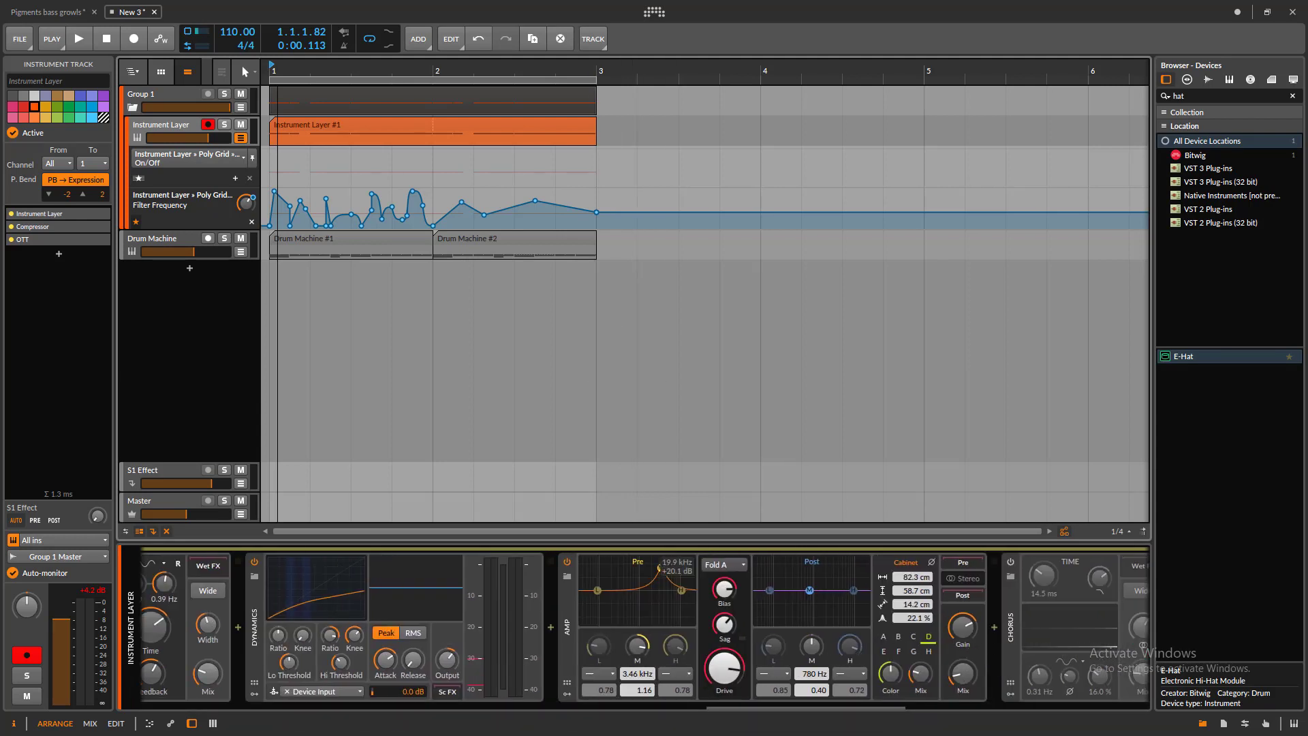
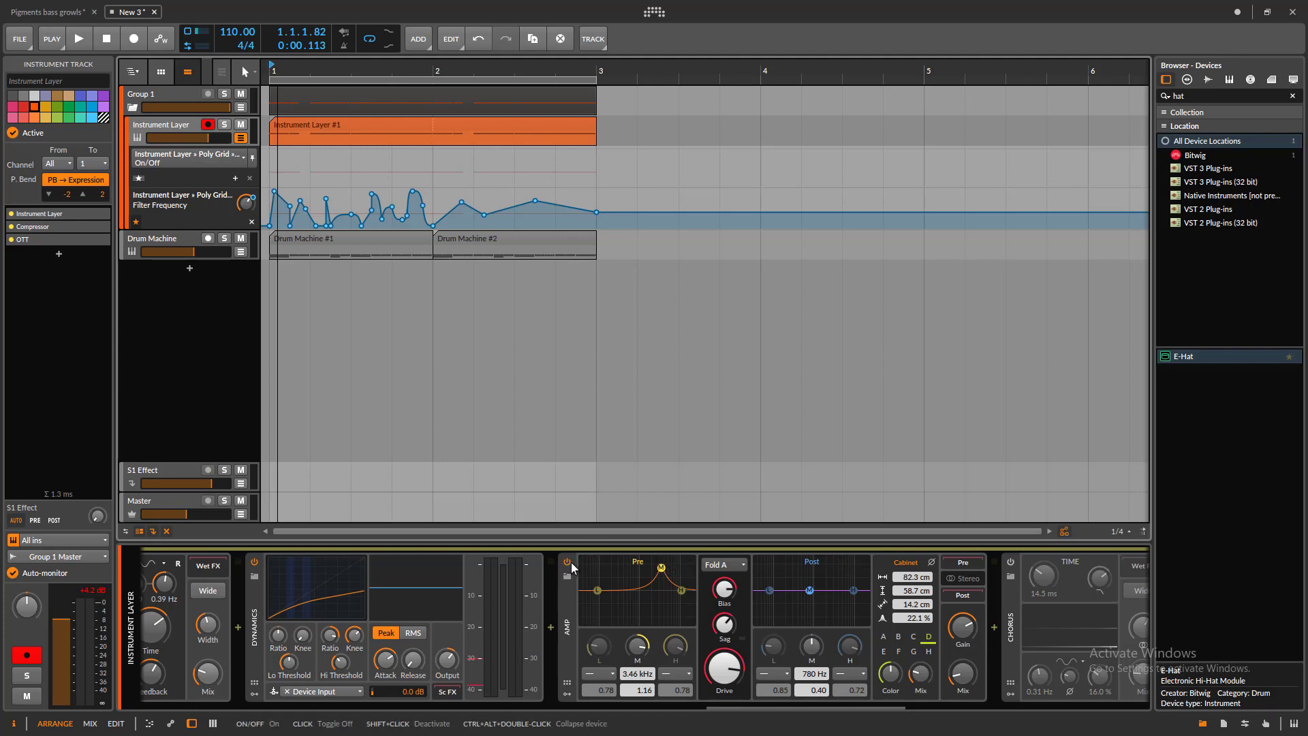
key("space")
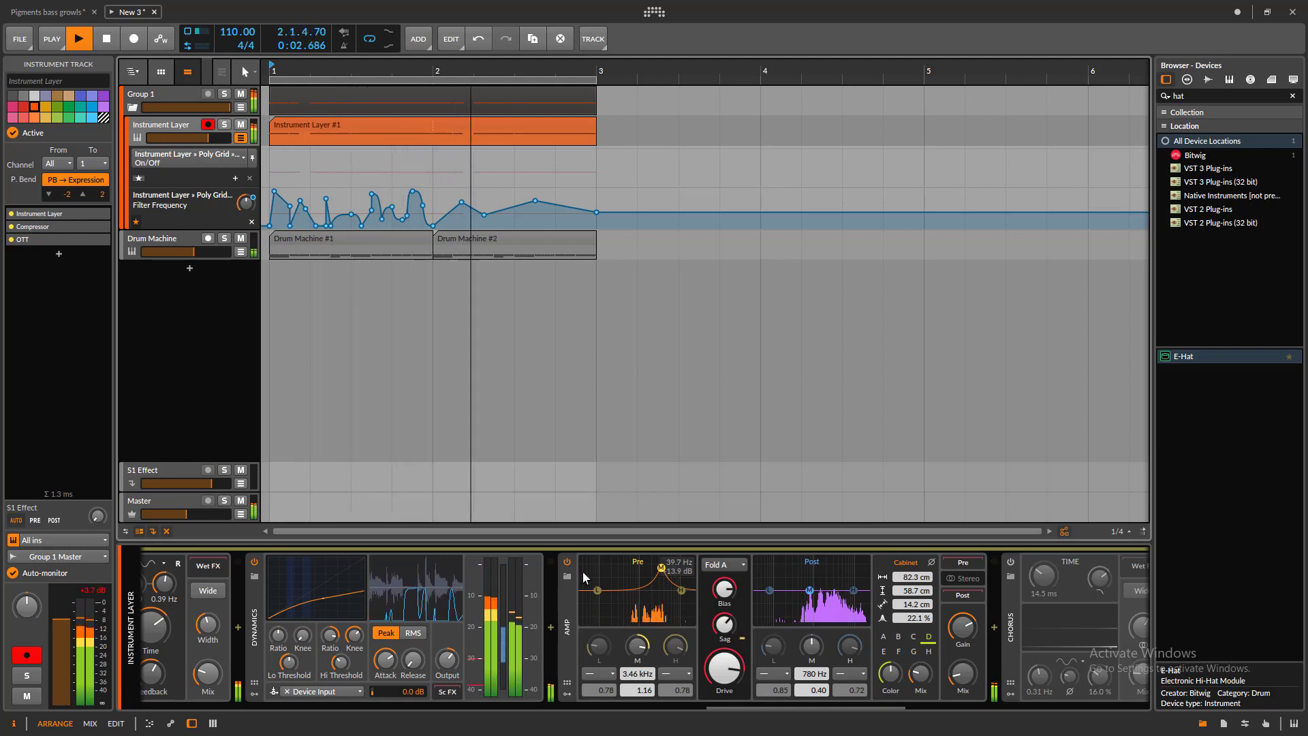
key("space")
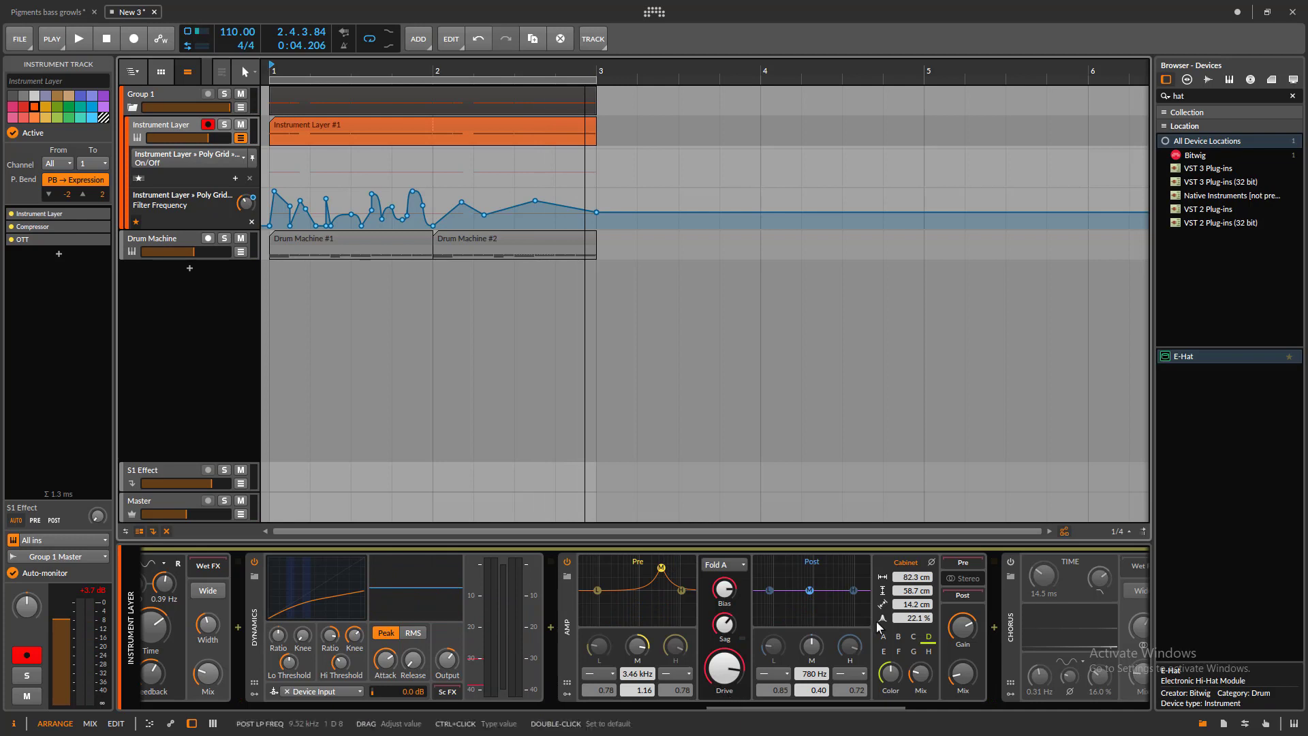
key("space")
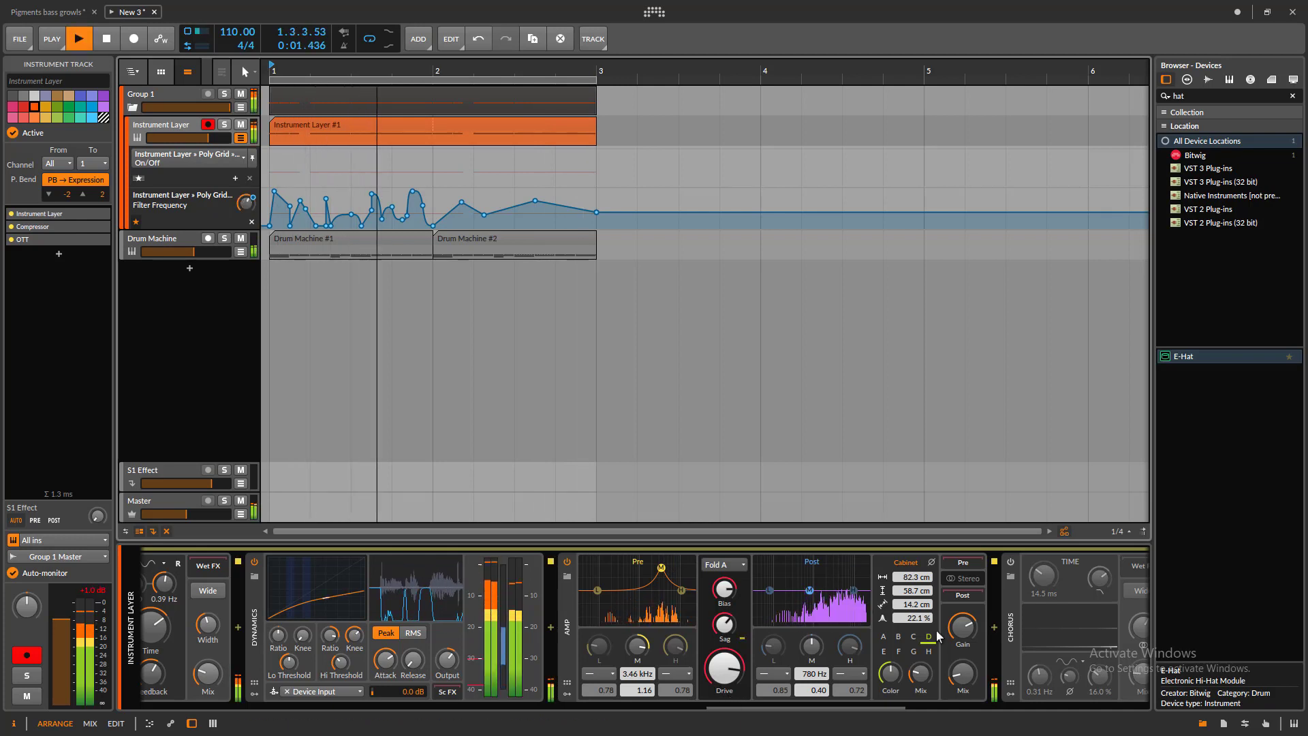
key("space")
left_click(722, 565)
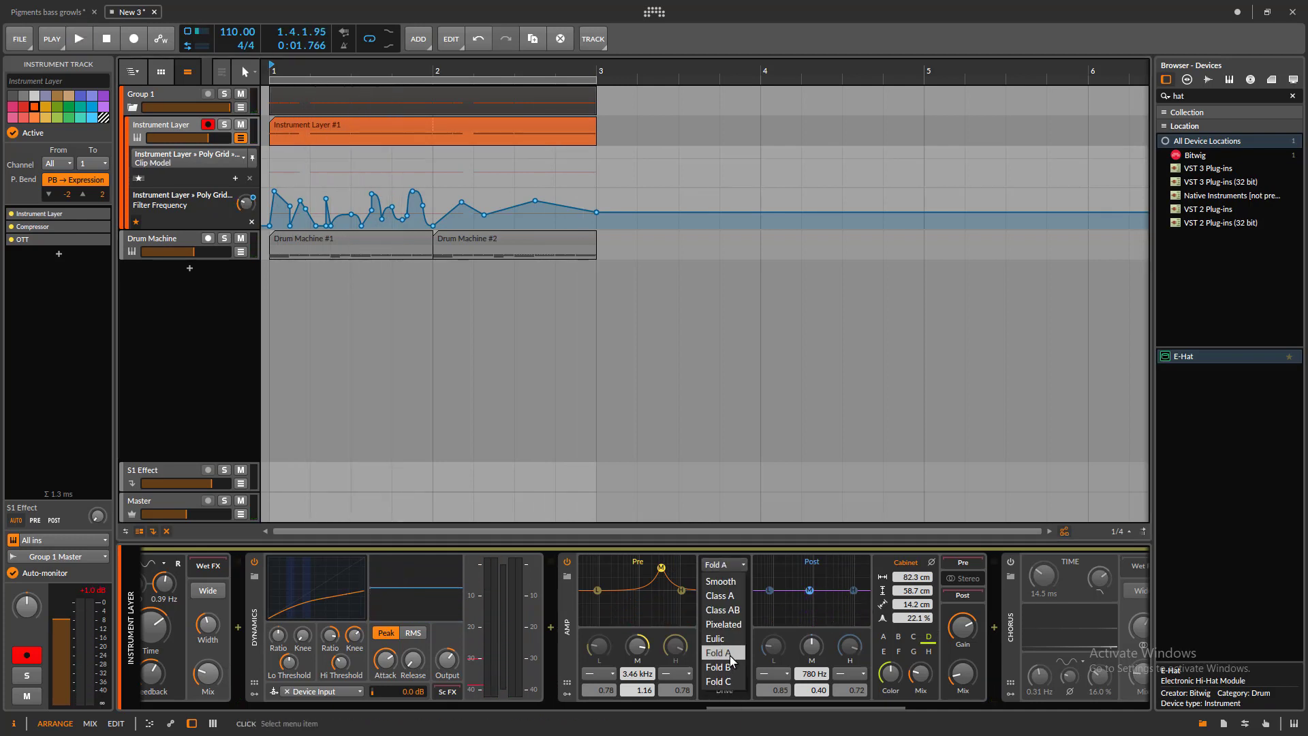
left_click(730, 655)
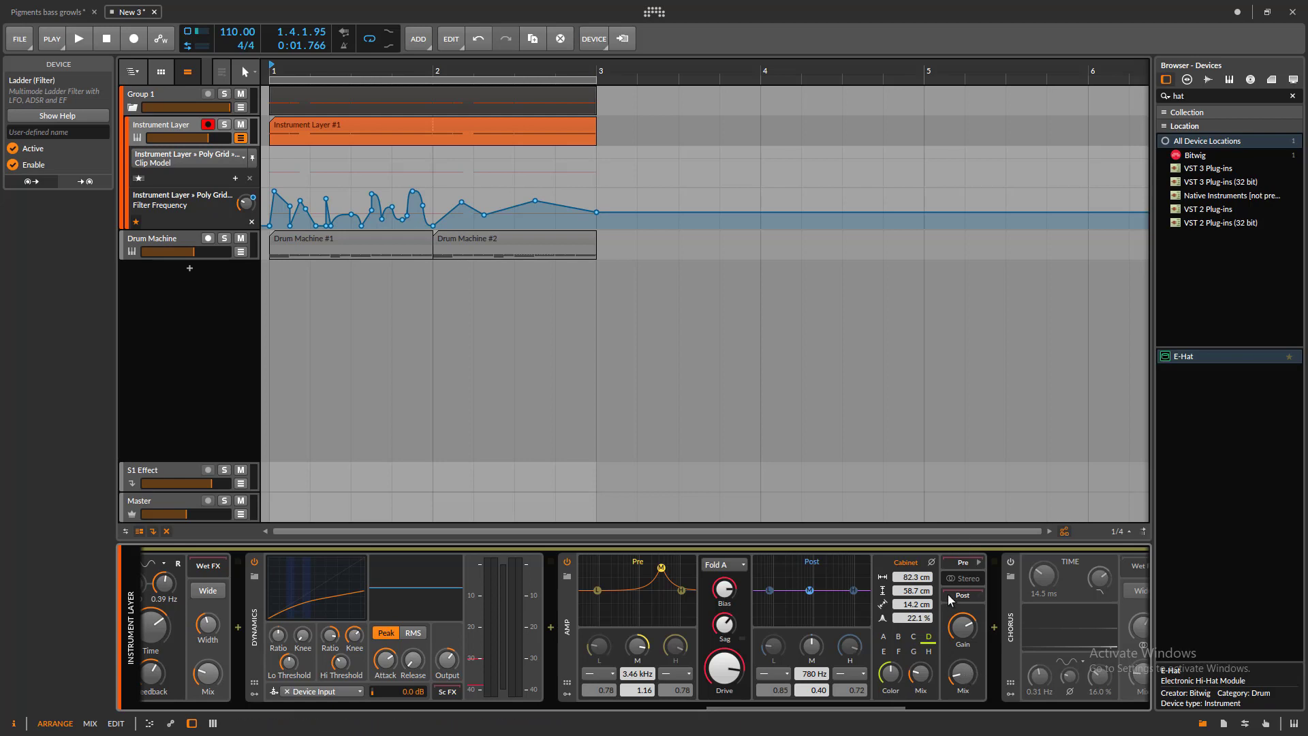
- Turn the Chorus after the Amp back on and play the loop through it
mouse_move(785, 703)
left_mouse_down()
mouse_move(840, 705)
mouse_move(799, 709)
left_mouse_up()
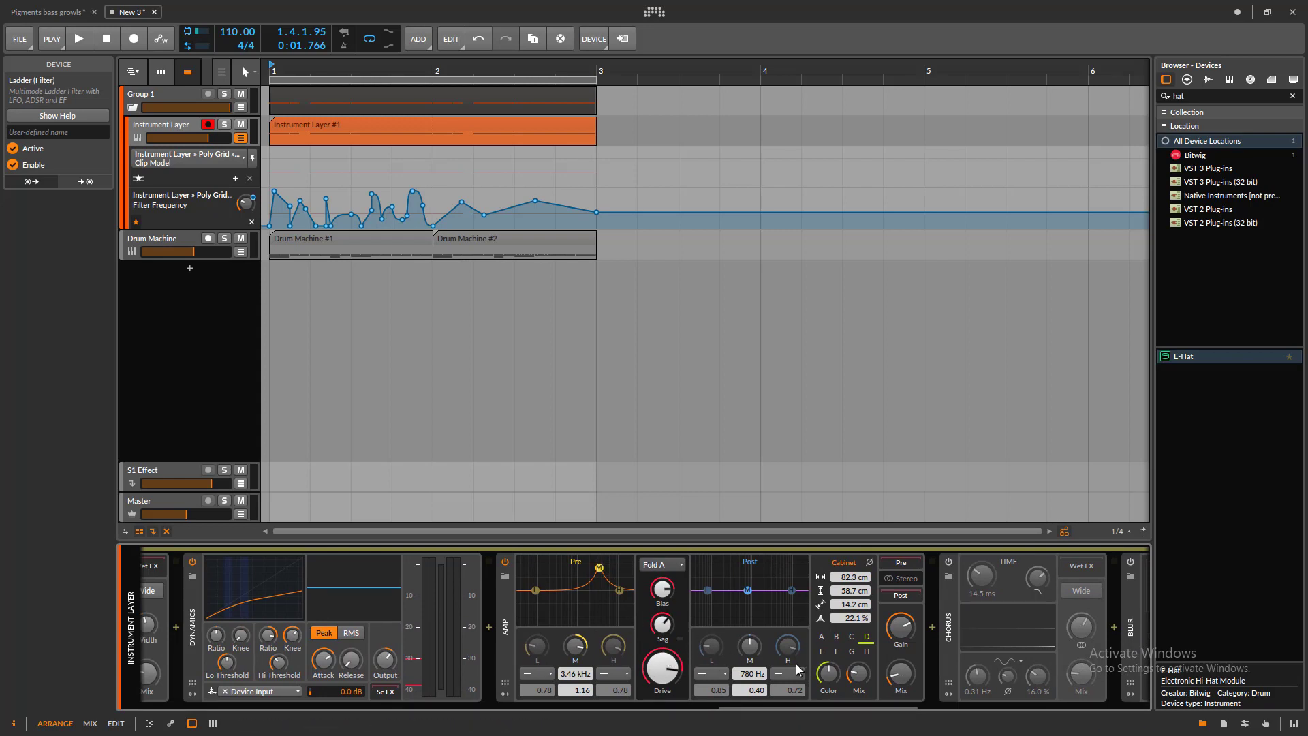
left_click_drag(765, 709, 801, 709)
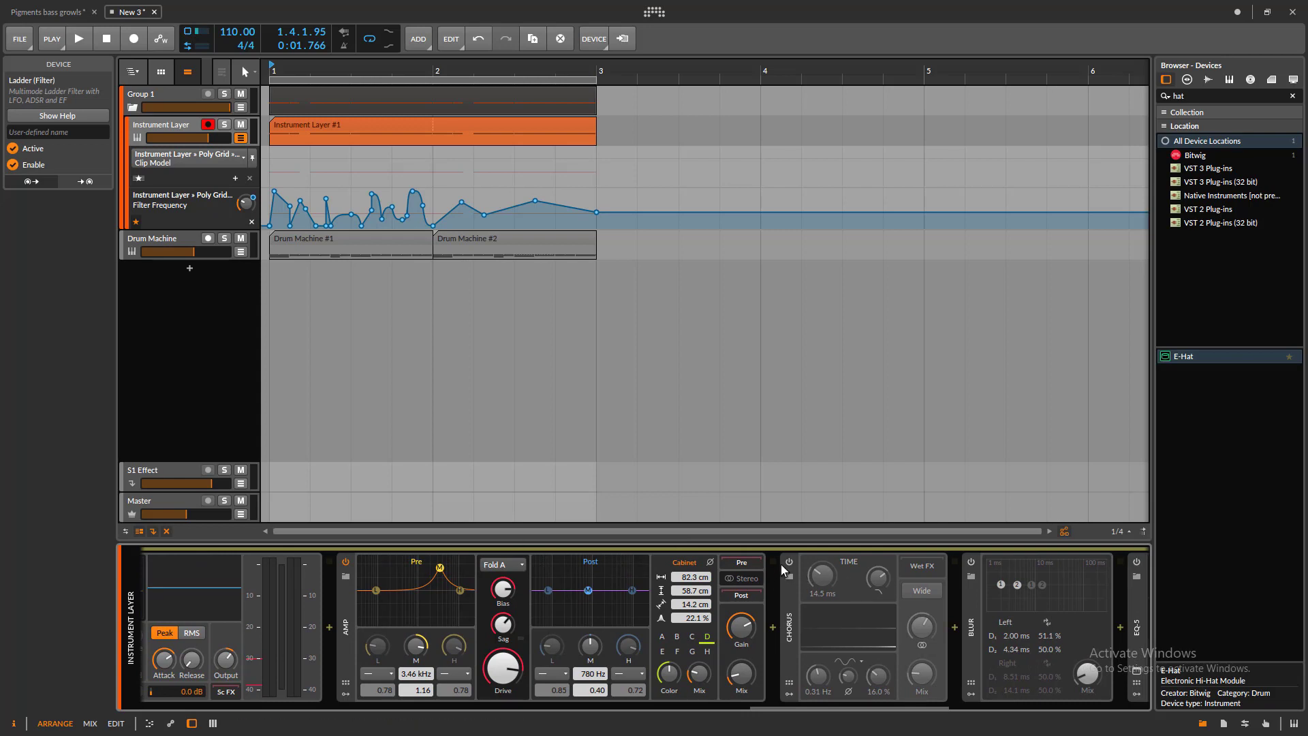
key("space")
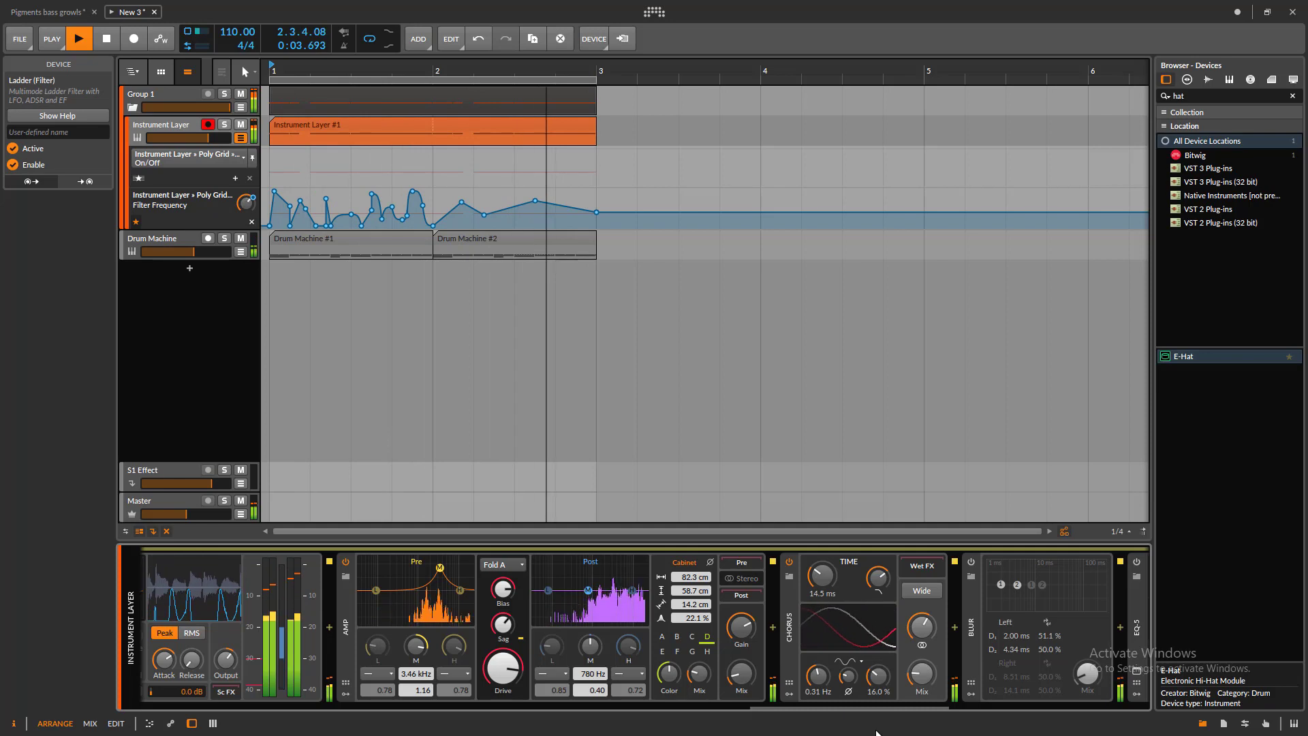
key("space")
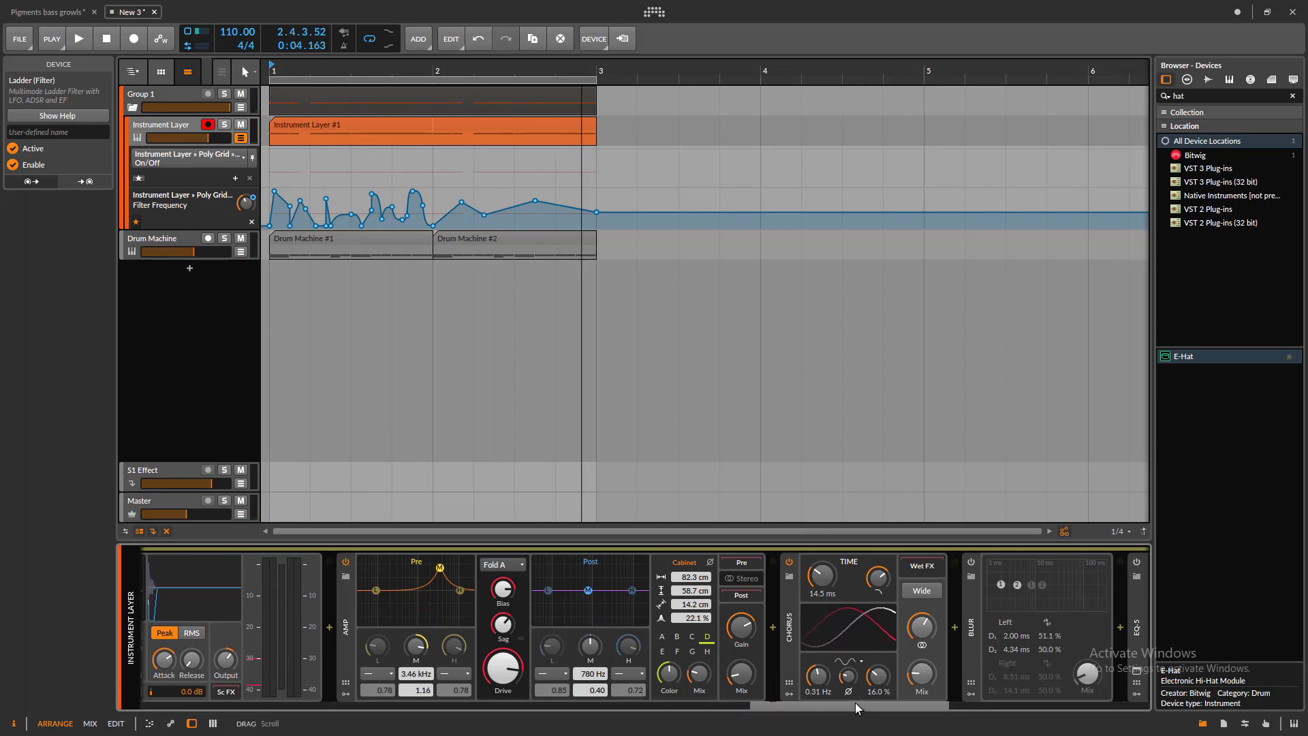
- Turn the Blur device back on and compare the playing loop with it bypassed and active, leaving it on
left_click_drag(853, 704, 914, 706)
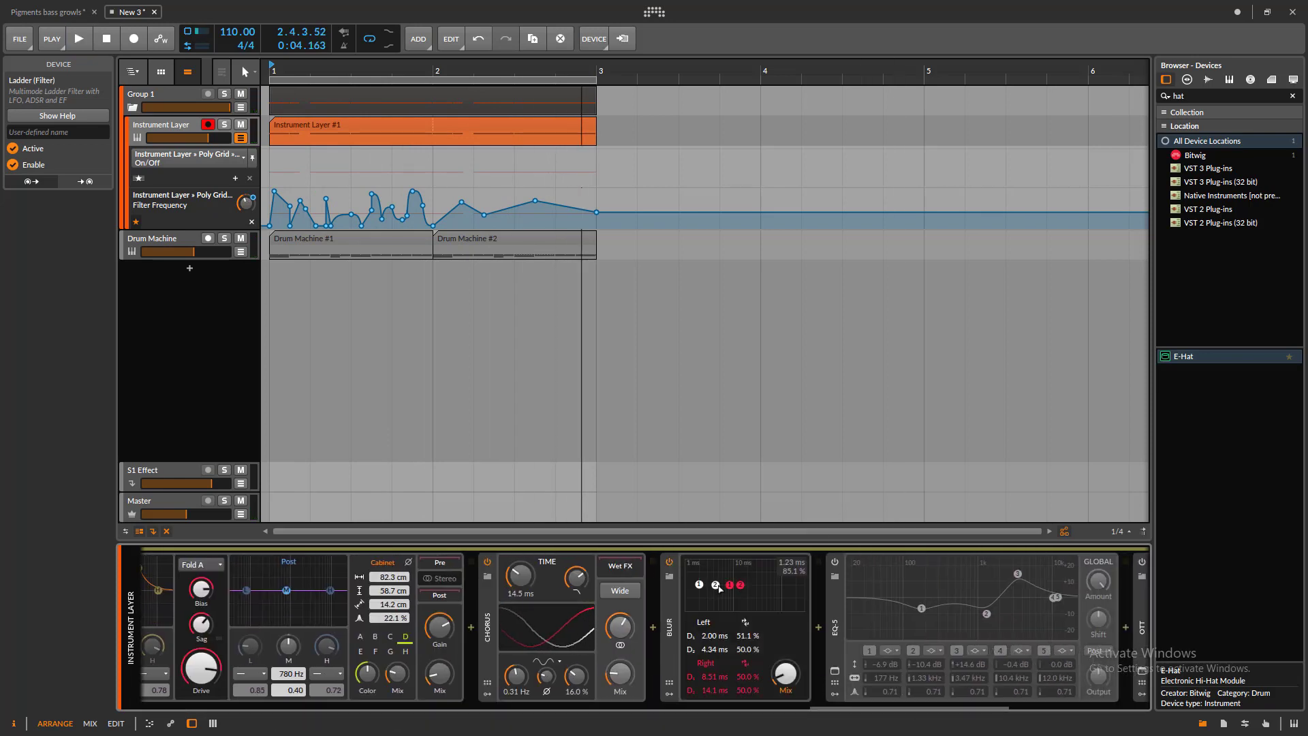
left_click(669, 563)
key("space")
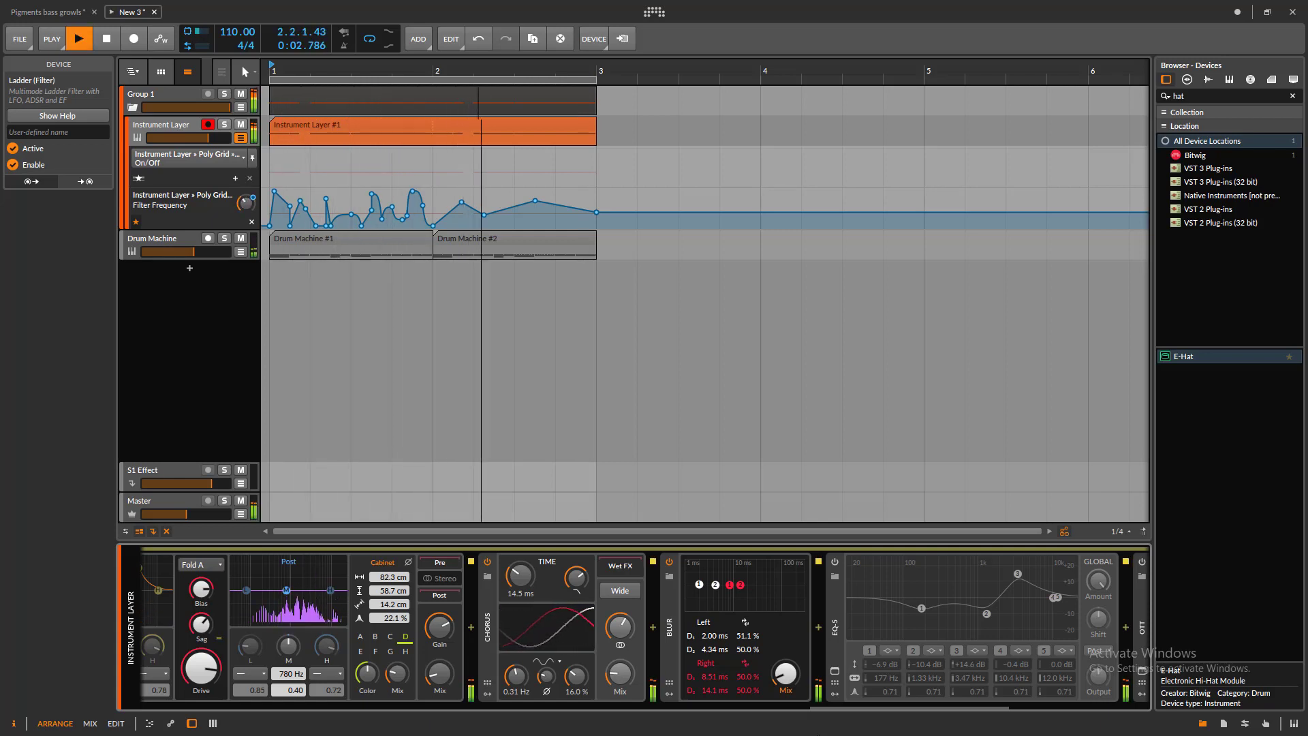
left_click(668, 563)
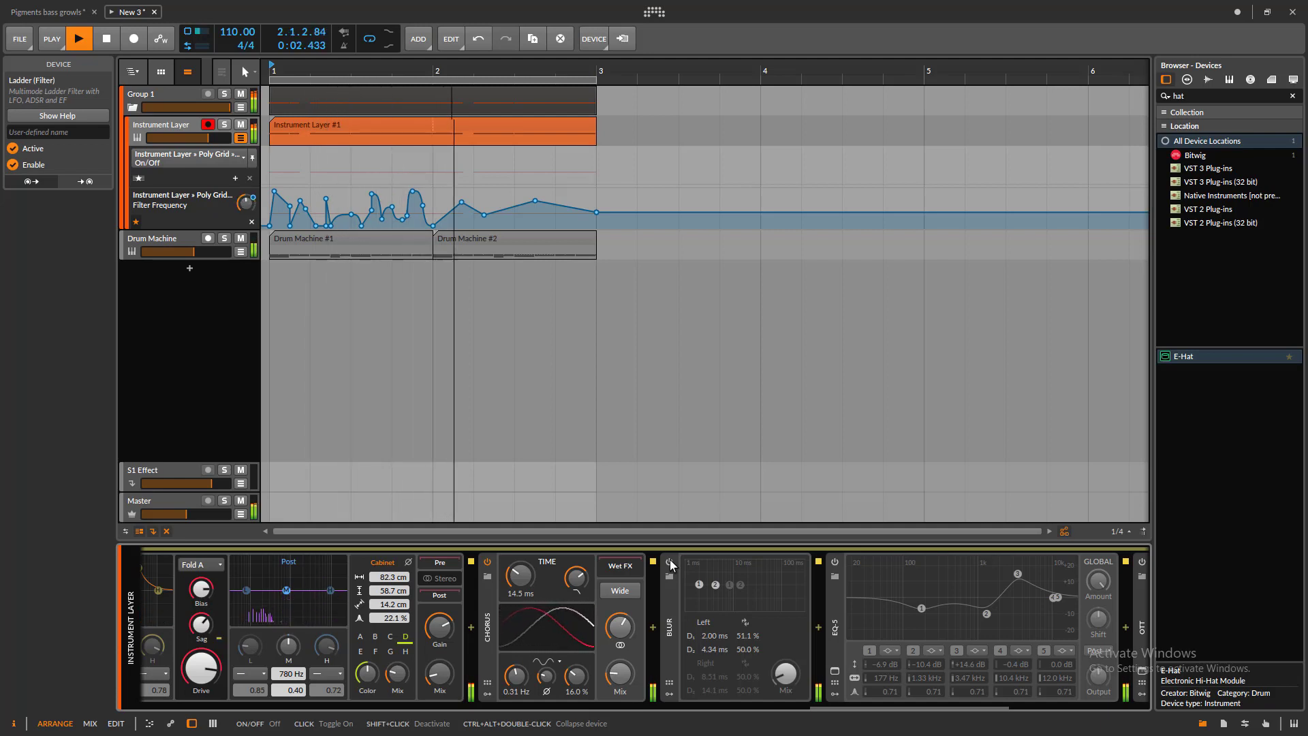
left_click(669, 562)
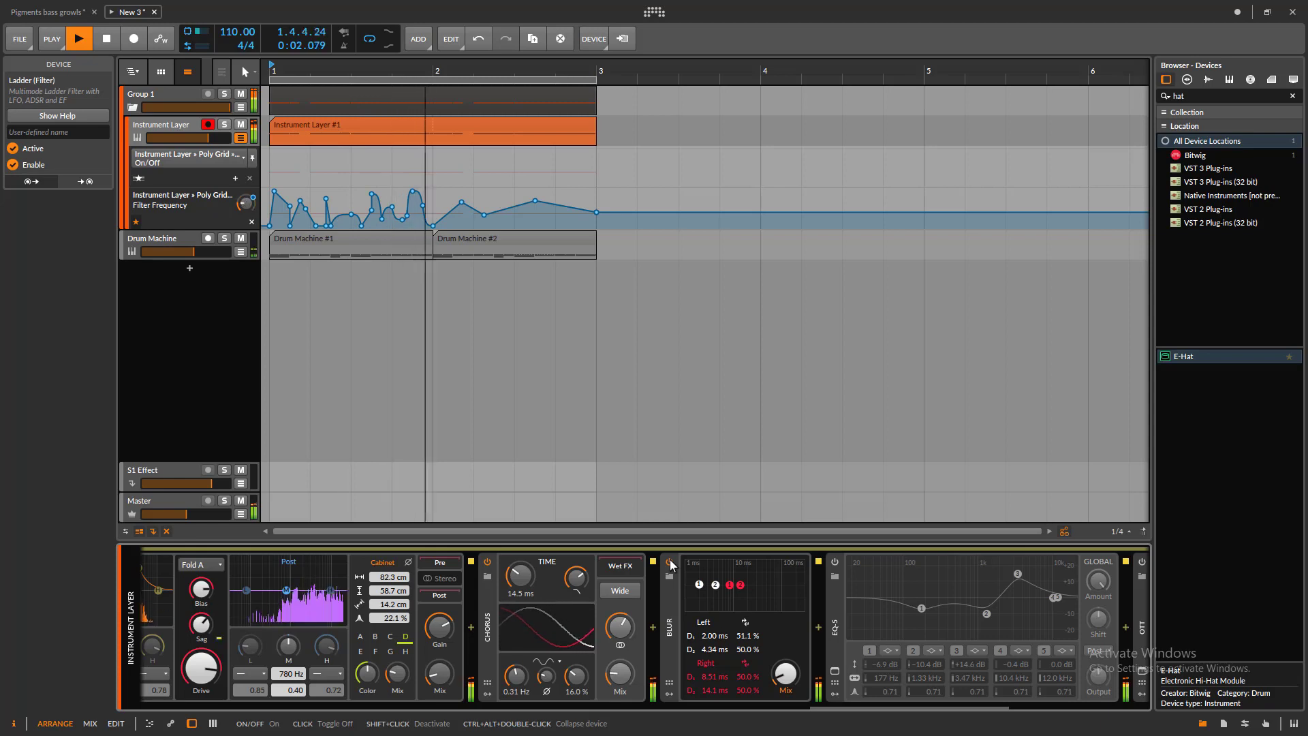
key("space")
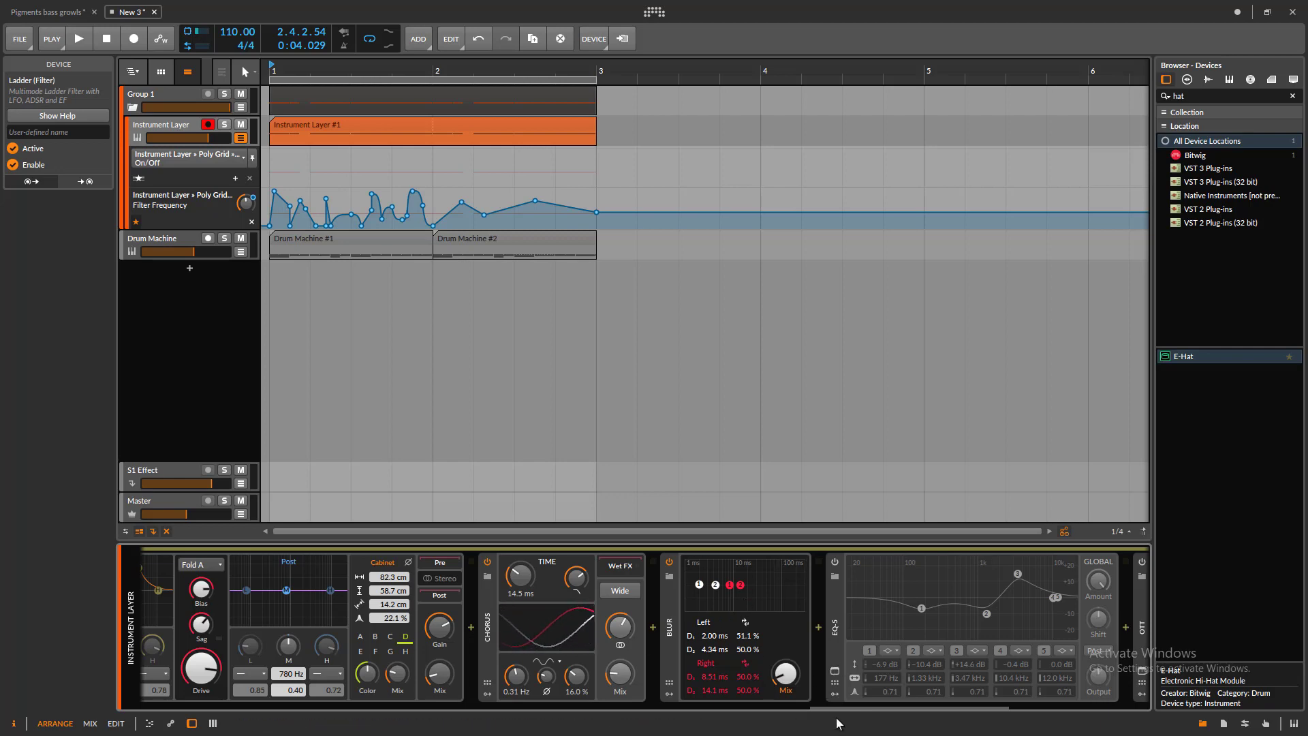
- Turn the EQ-5 after the Blur back on and compare the playing loop with and without it, leaving it on
left_click_drag(839, 706, 891, 719)
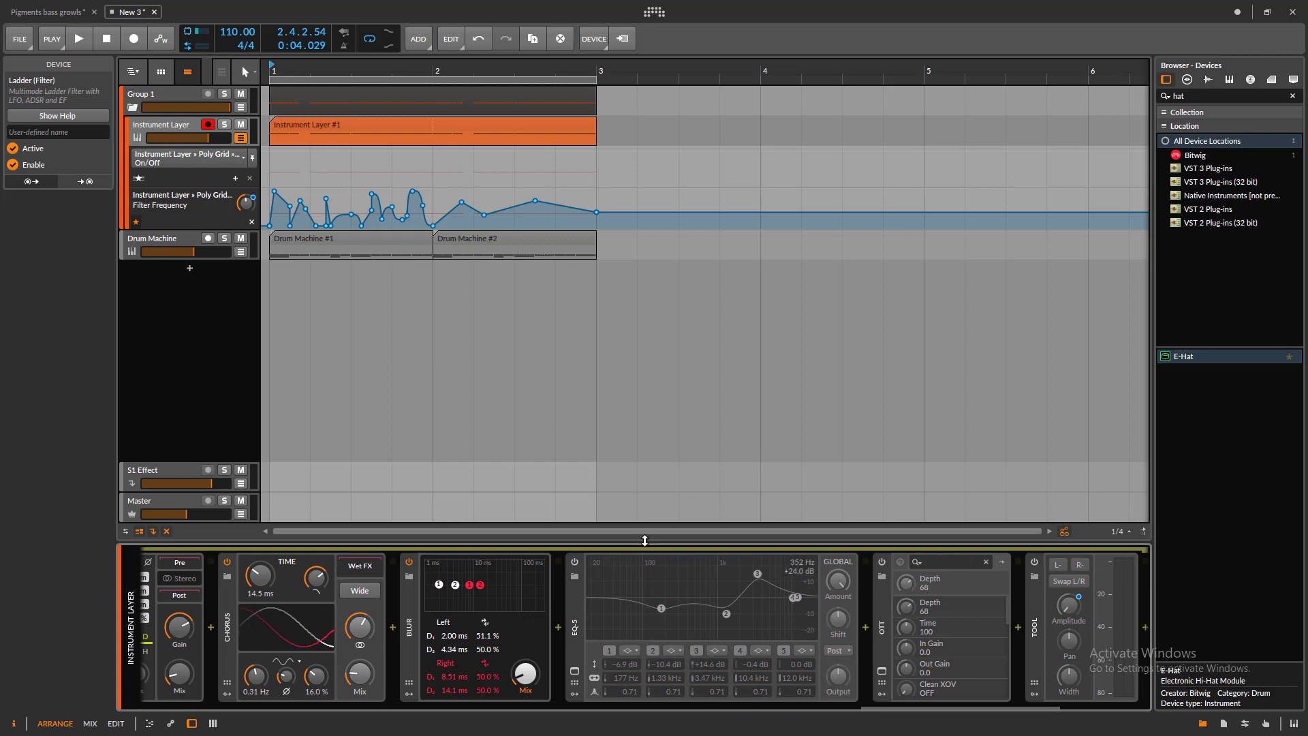
left_click(574, 562)
key("space")
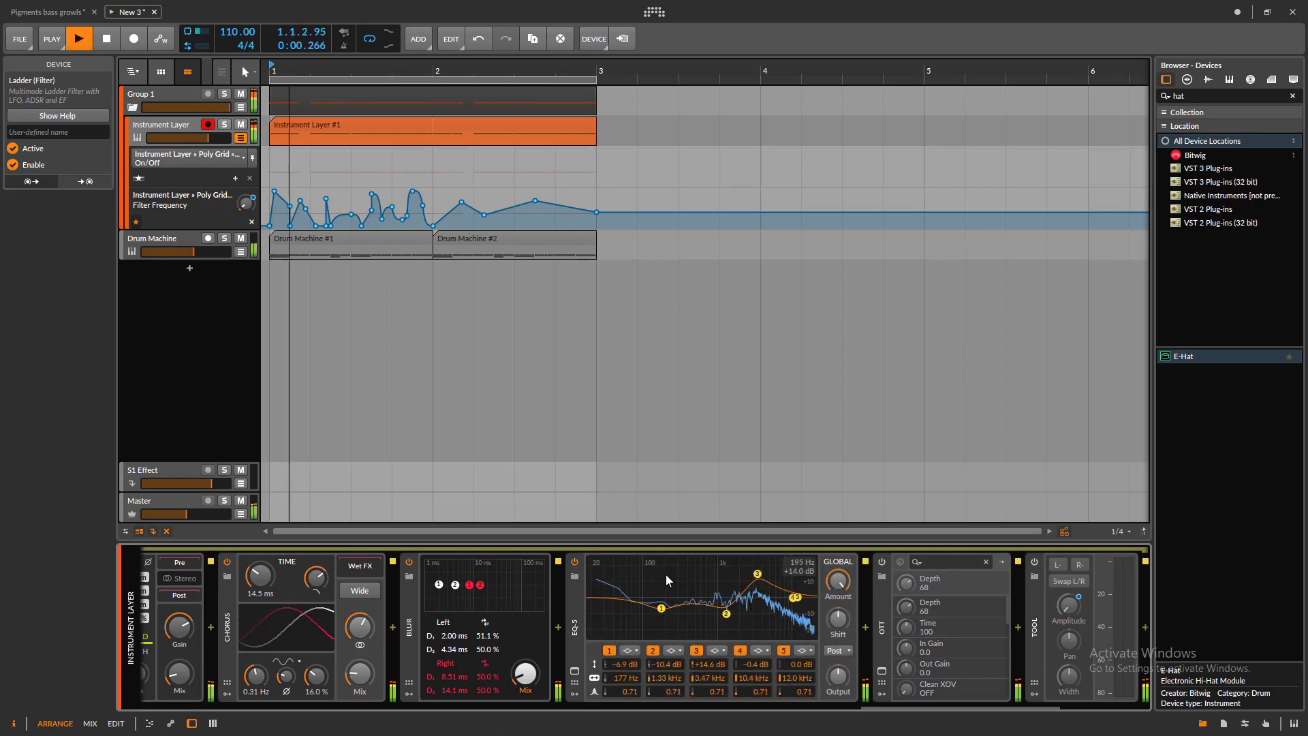
left_click(575, 562)
left_click(574, 562)
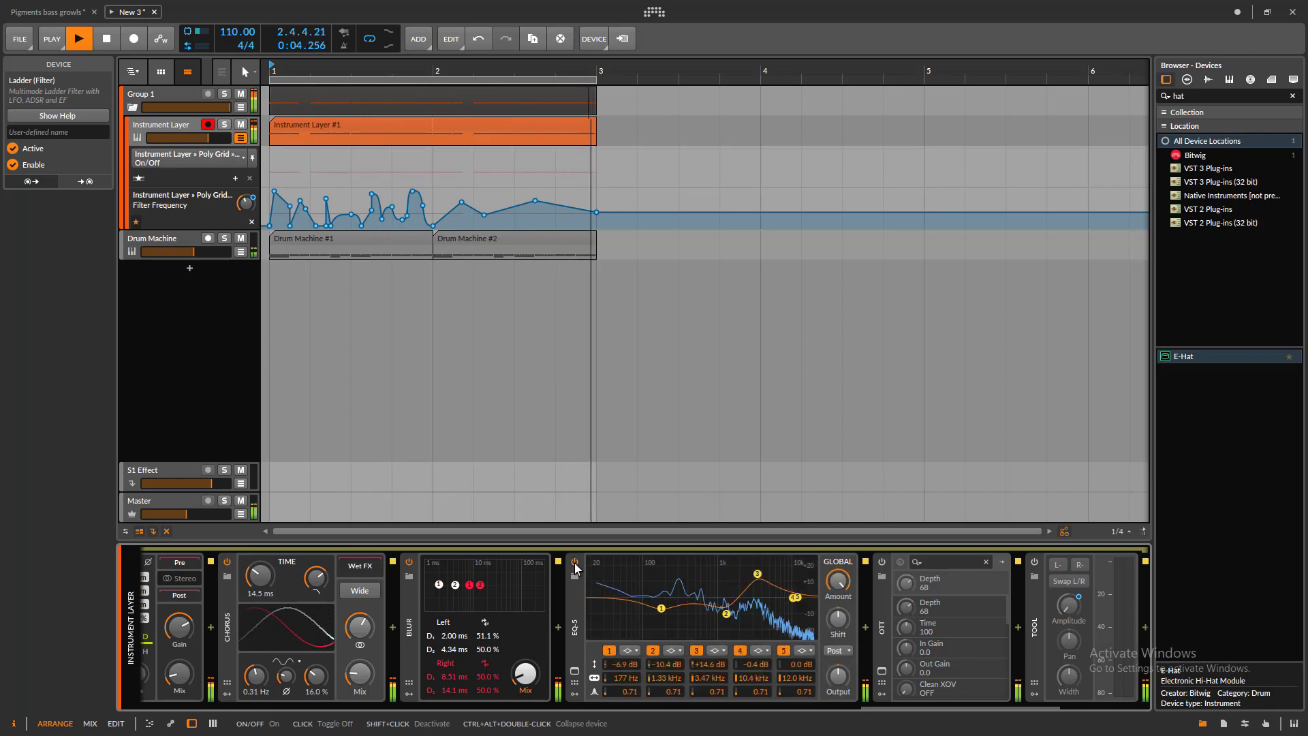
key("space")
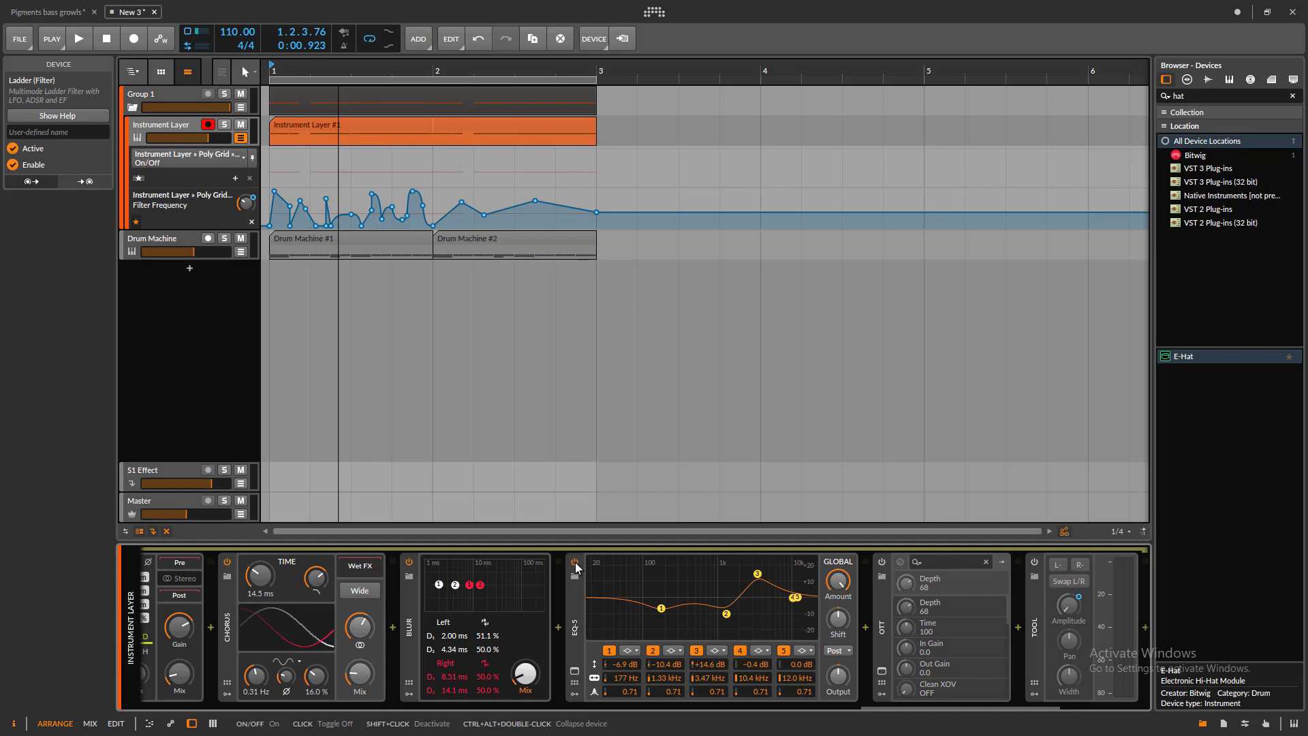
- Review the Resonator Bank, Distortion and Ladder earlier in the chain, and replay the loop while watching the EQ-5 after the Blur
left_click_drag(900, 704, 424, 631)
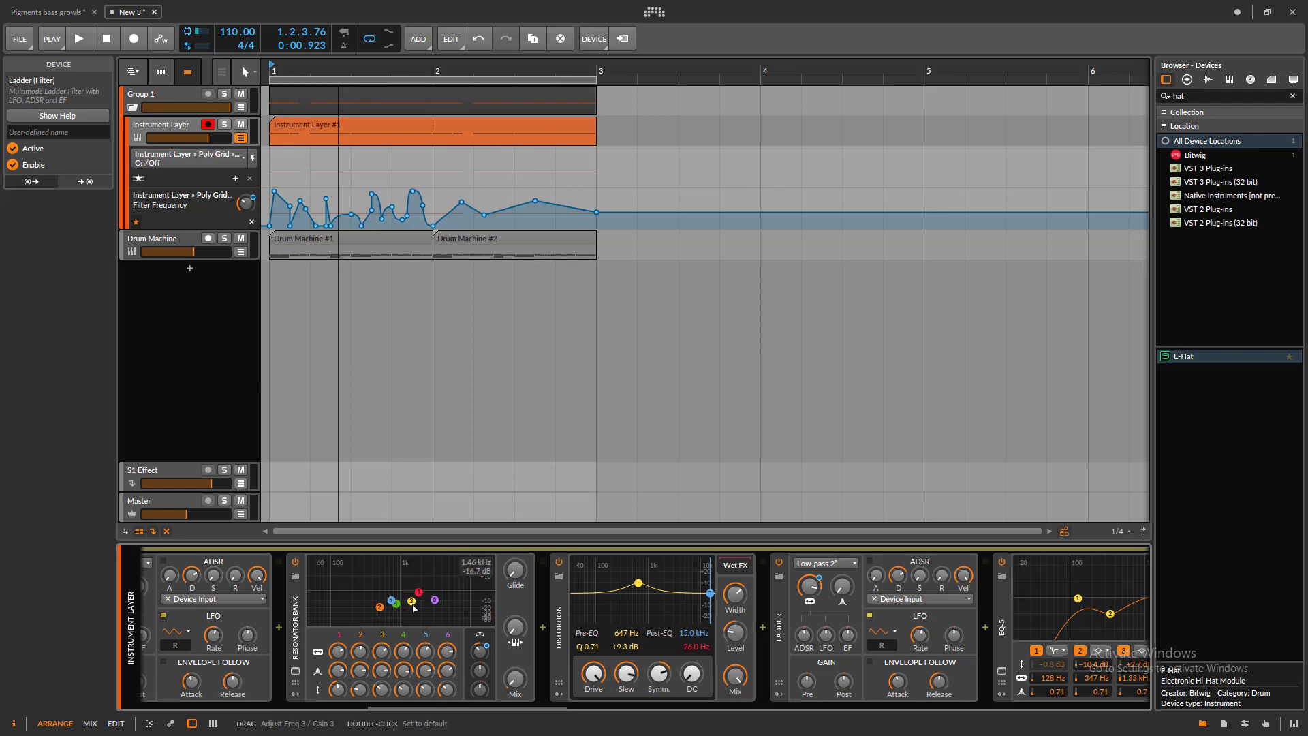
left_click_drag(422, 706, 921, 684)
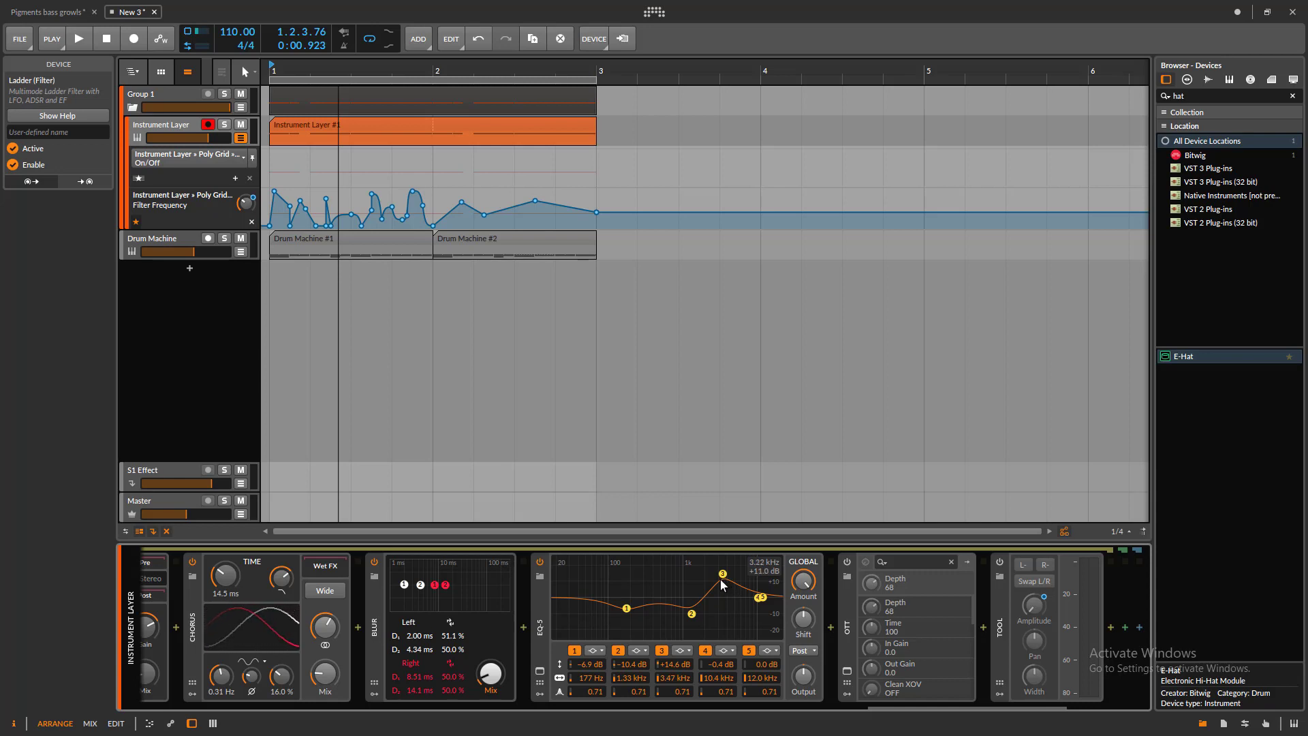
key("space")
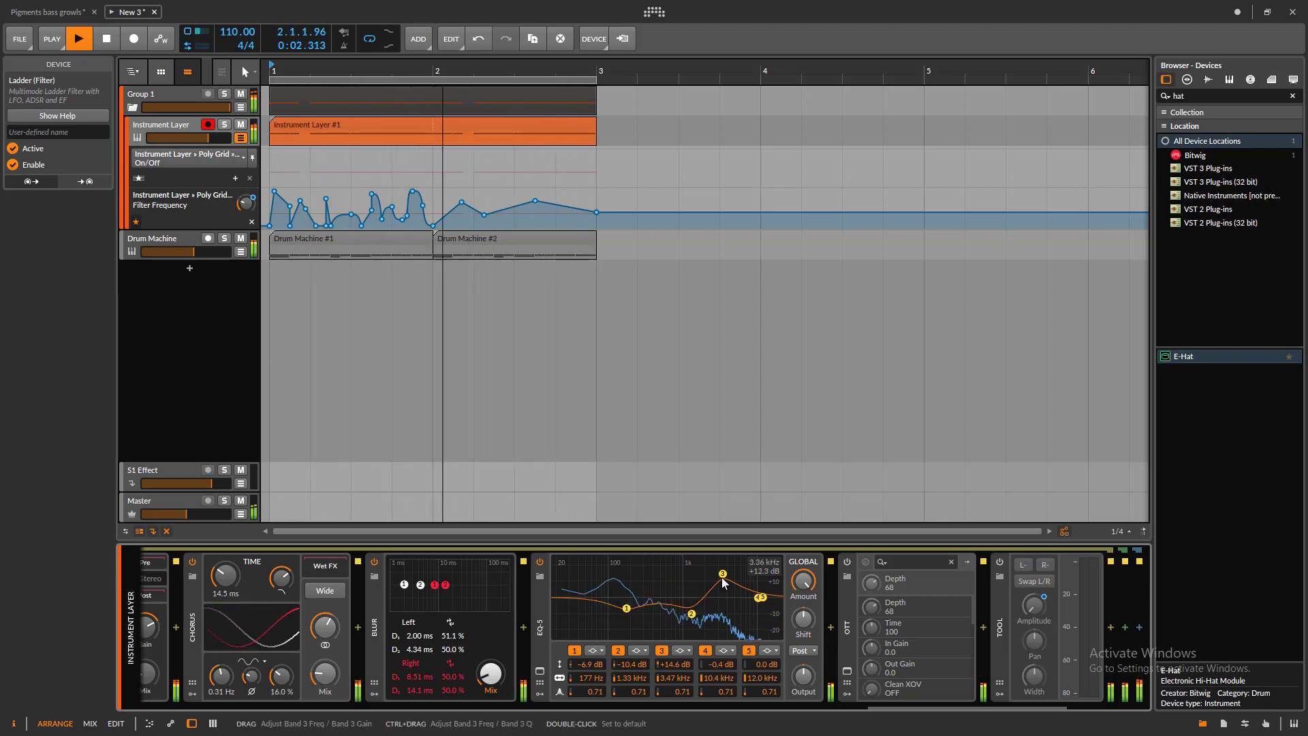
key("space")
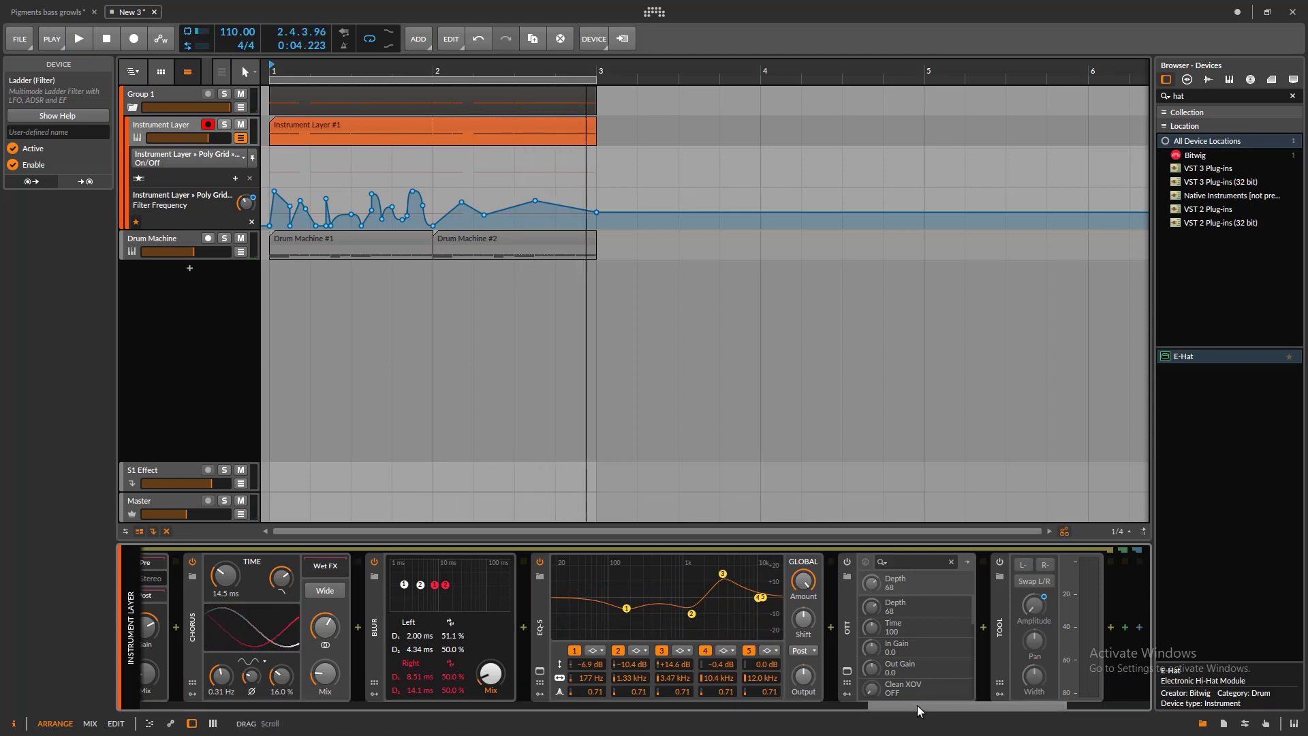
- Turn the OTT plug-in back on, open its plug-in window and play the loop through it
left_click_drag(917, 705, 945, 705)
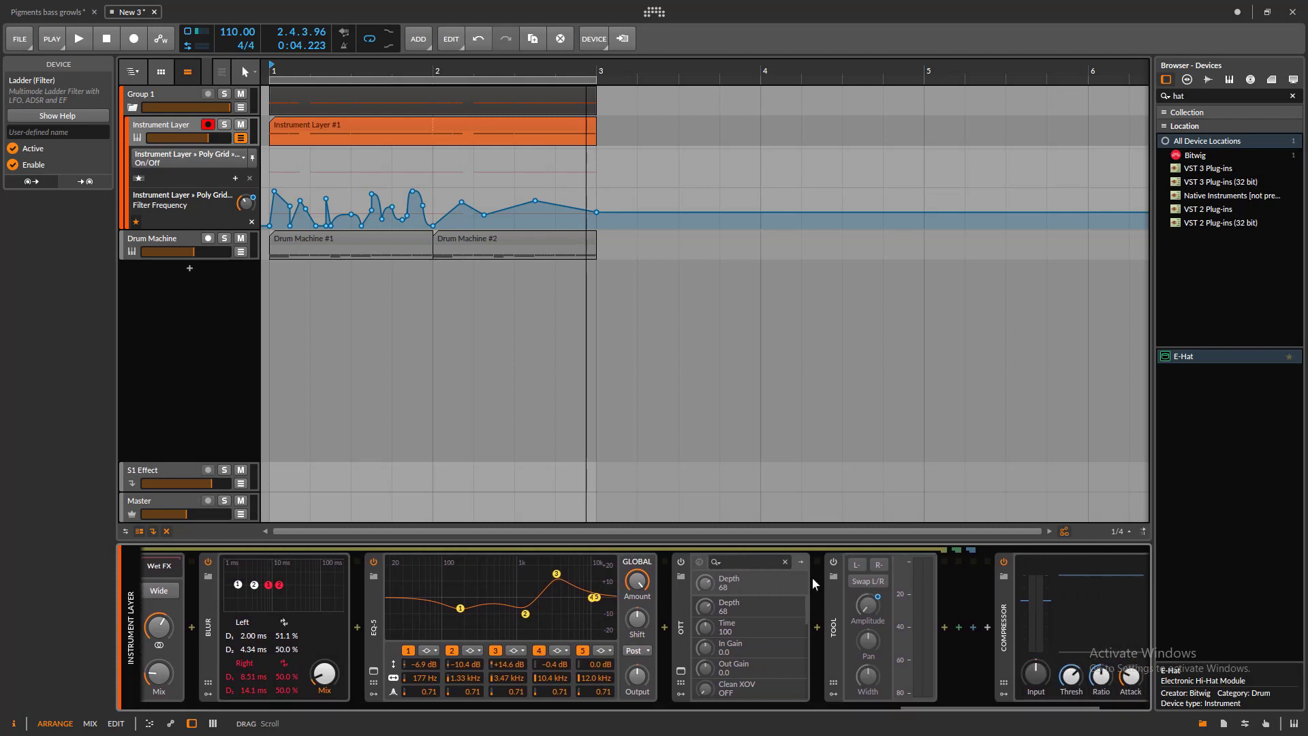
left_click(681, 561)
left_click(681, 670)
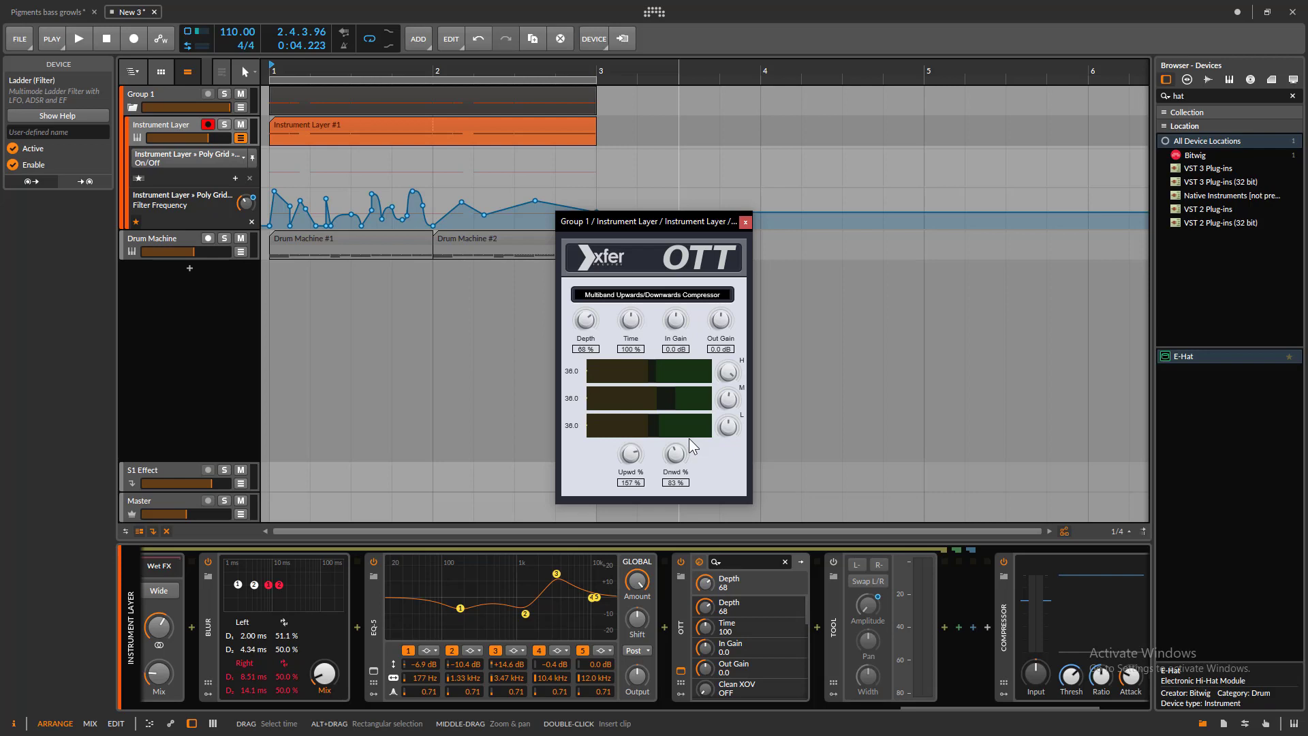
key("space")
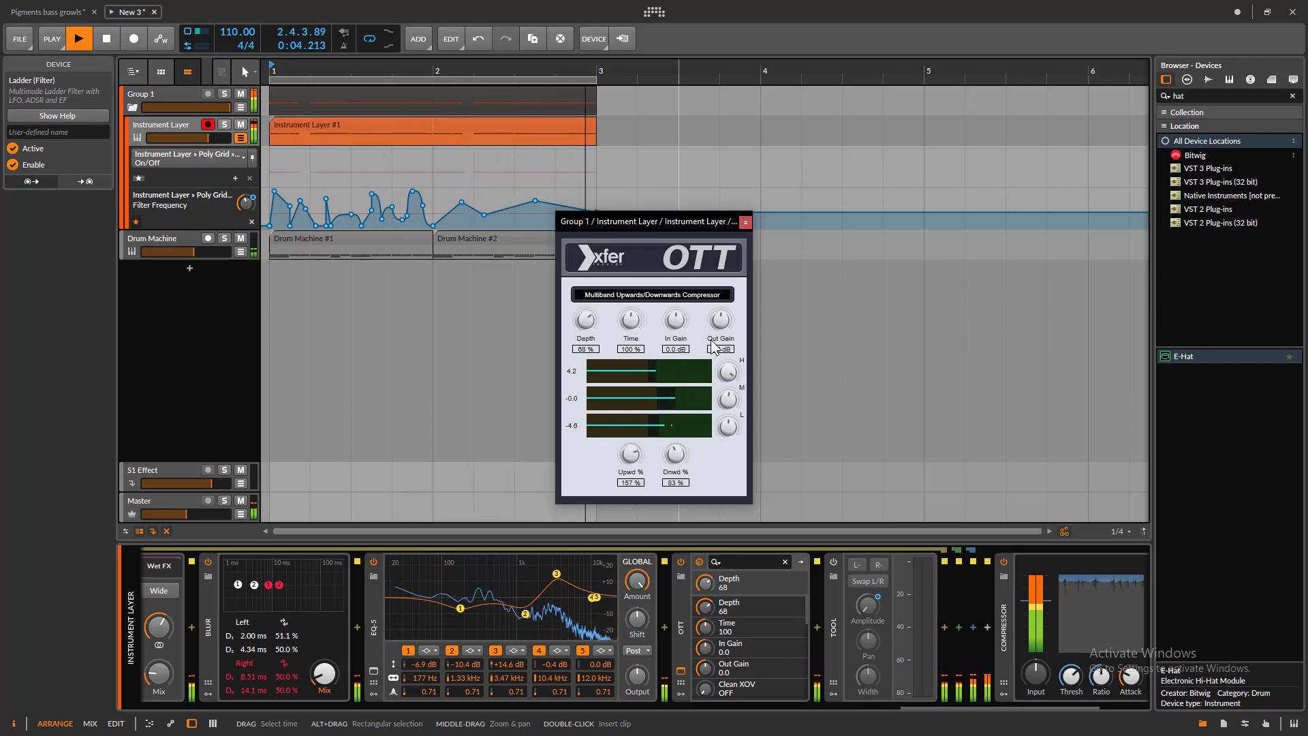
key("space")
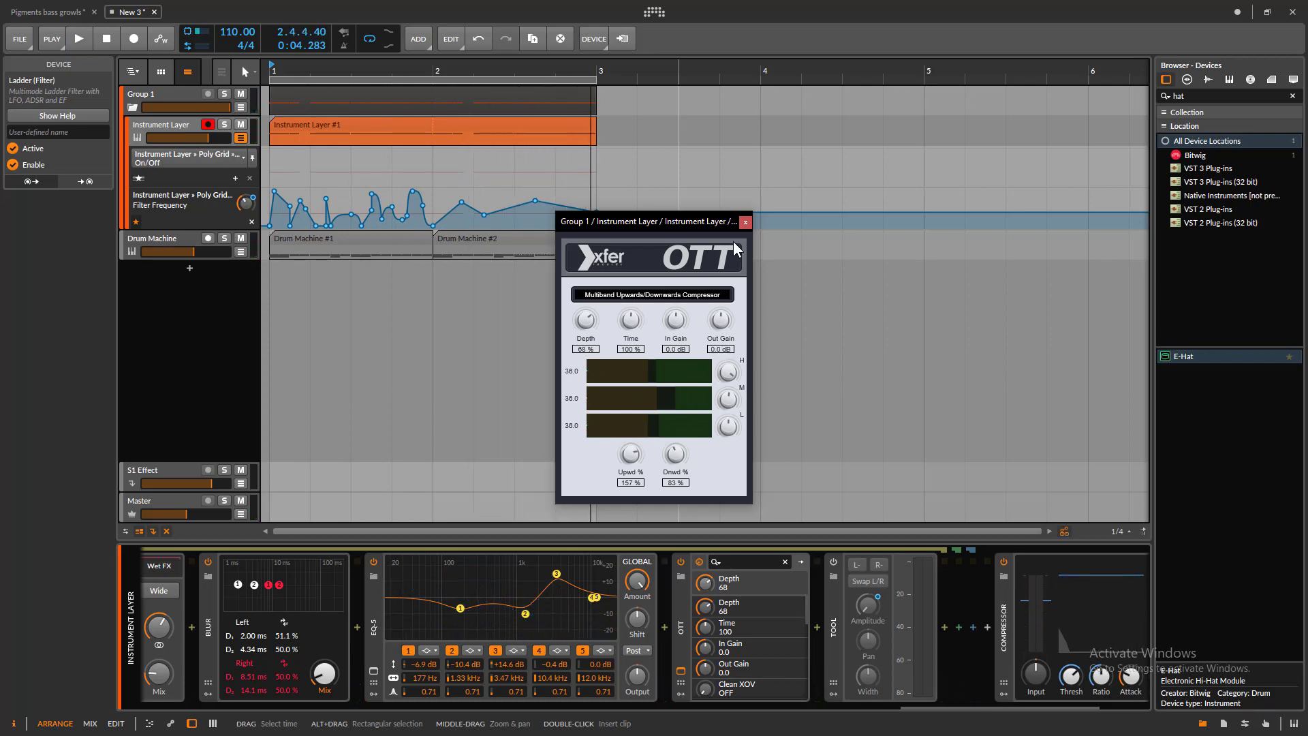
- Compare the playing loop with the OTT plug-in bypassed and active, leaving it on and selected
key("space")
left_click(680, 561)
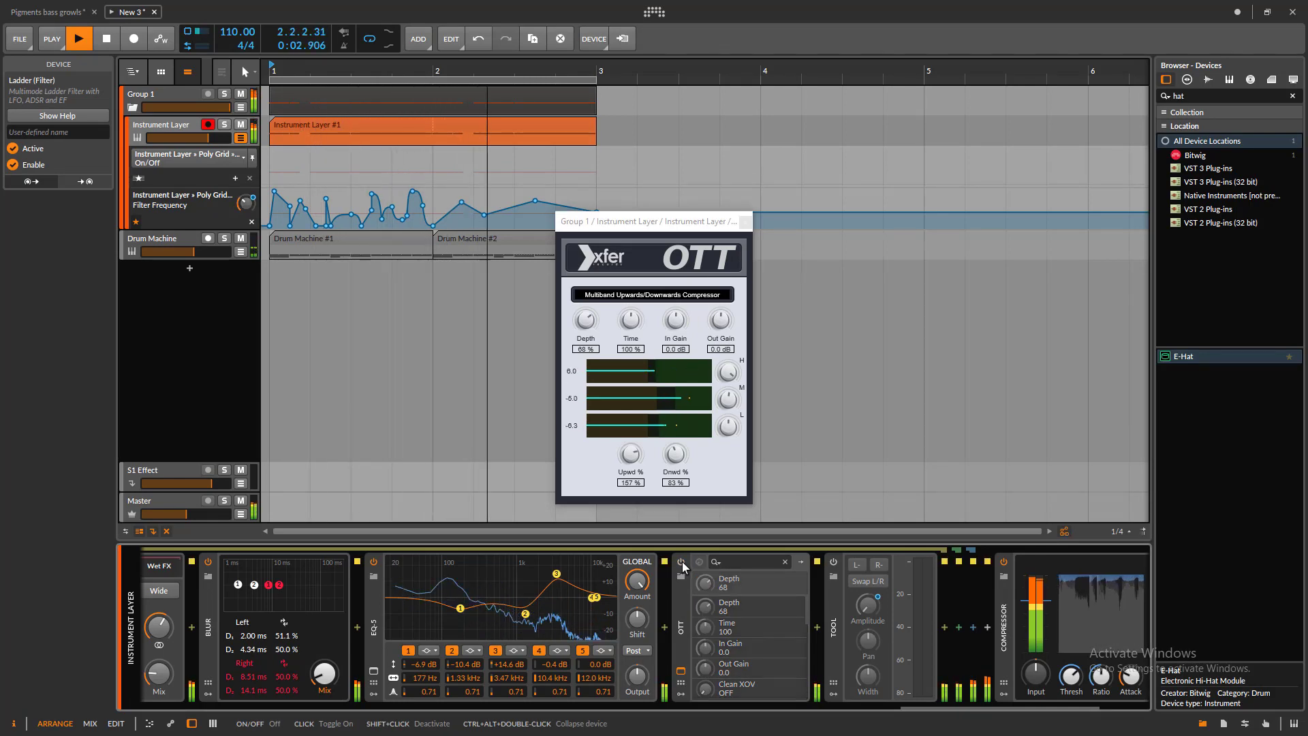
left_click(682, 562)
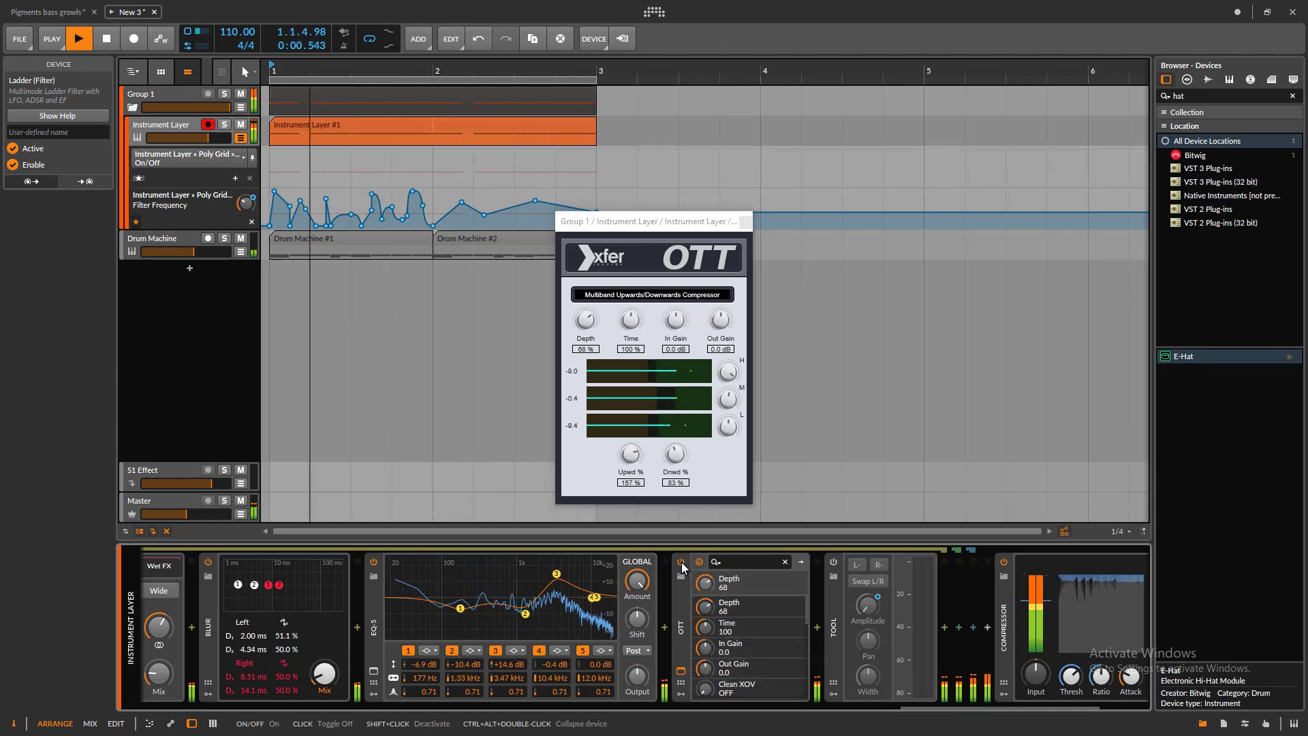
key("space")
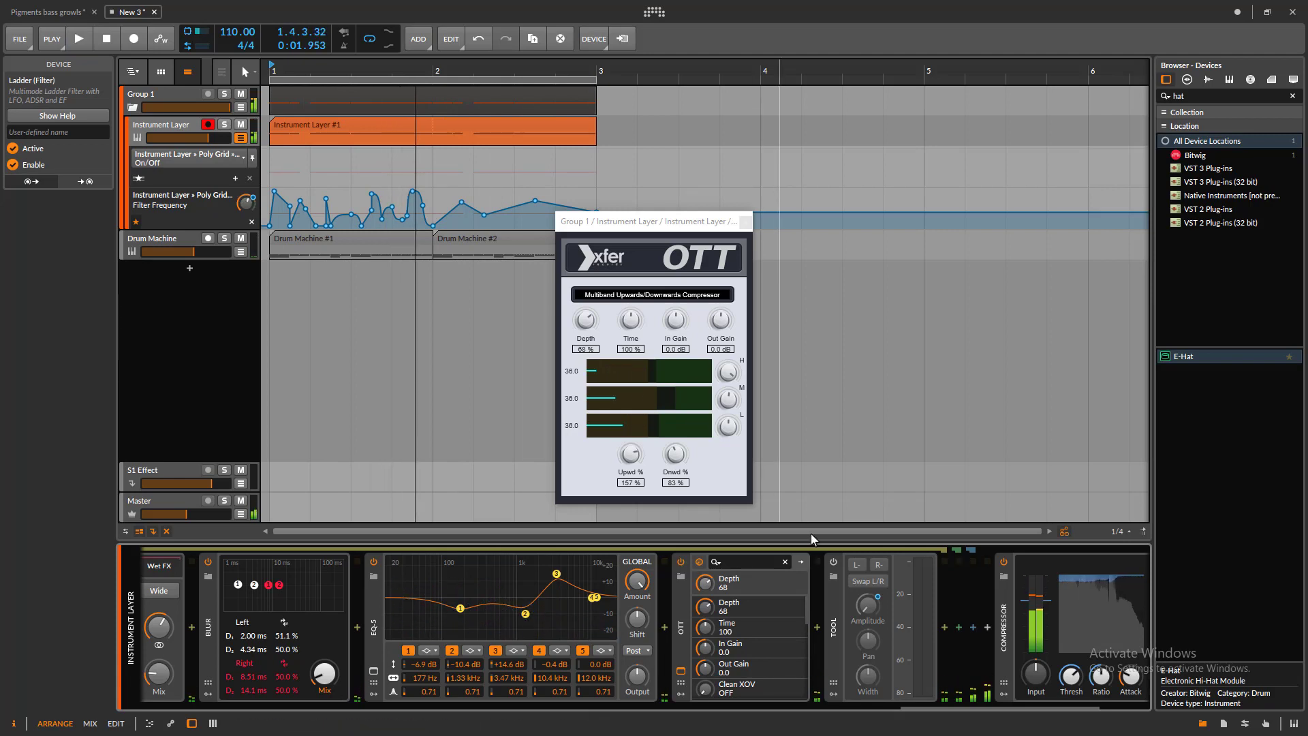
left_click(681, 624)
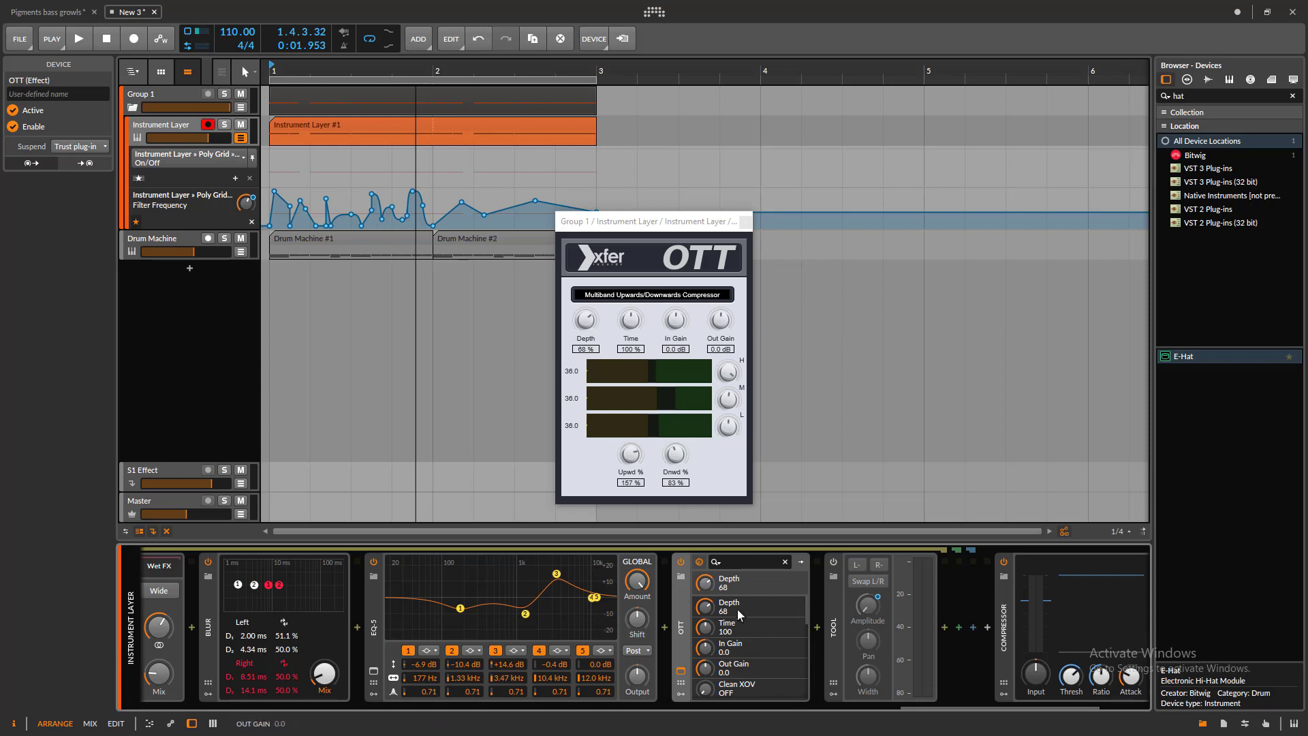
- Turn the Tool device after the OTT back on, play the loop through it and close the OTT plug-in window
left_click_drag(1015, 703, 1060, 705)
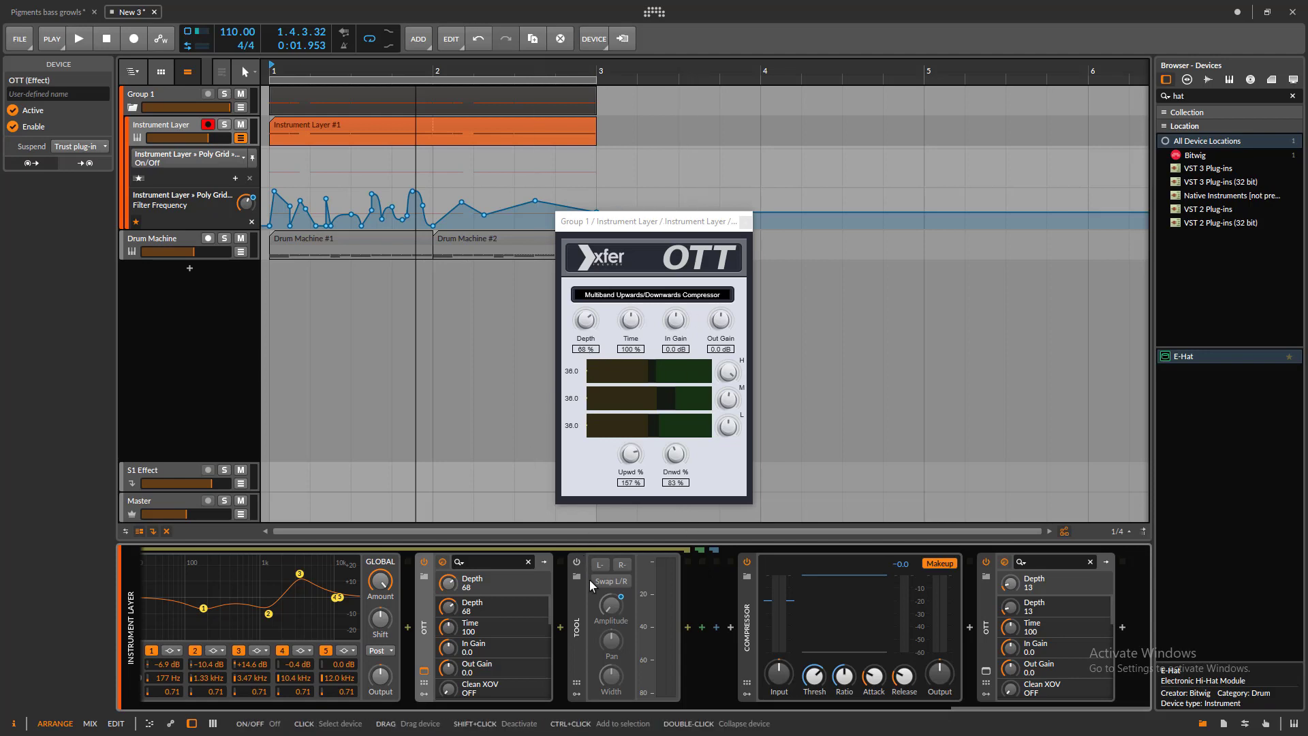
key("space")
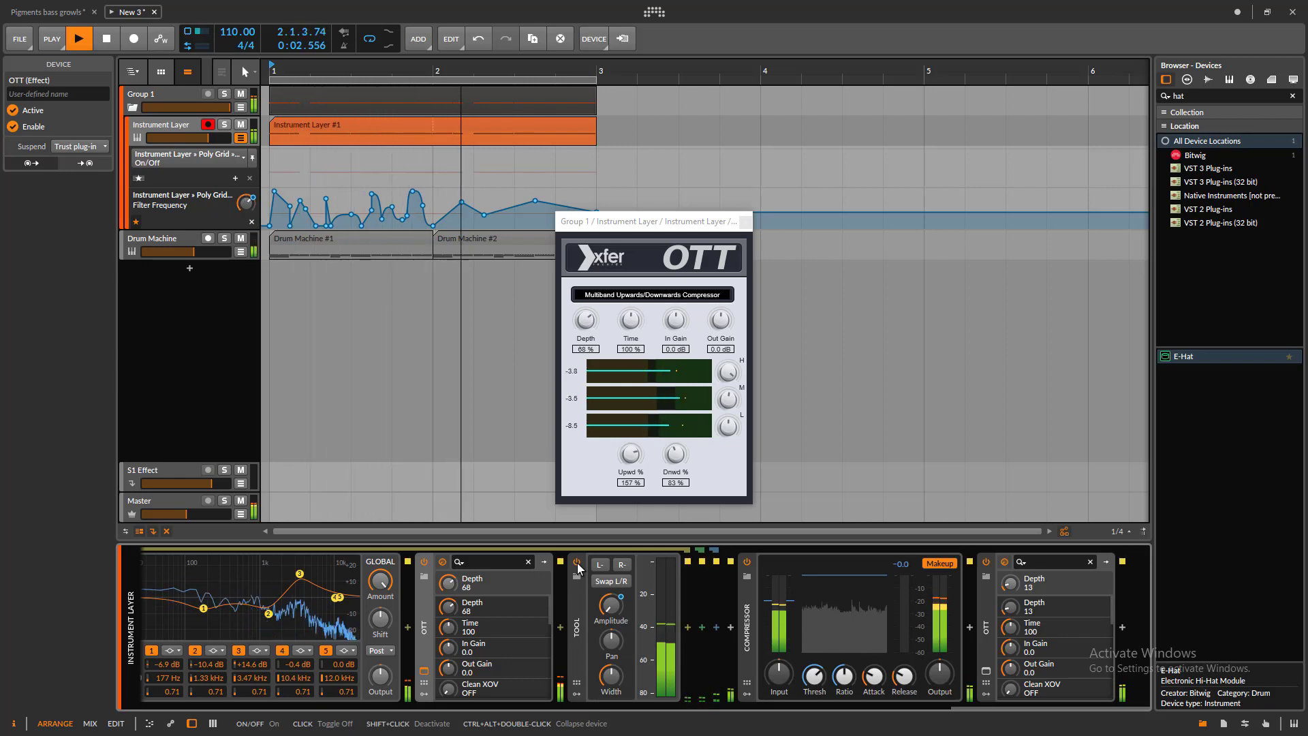
key("space")
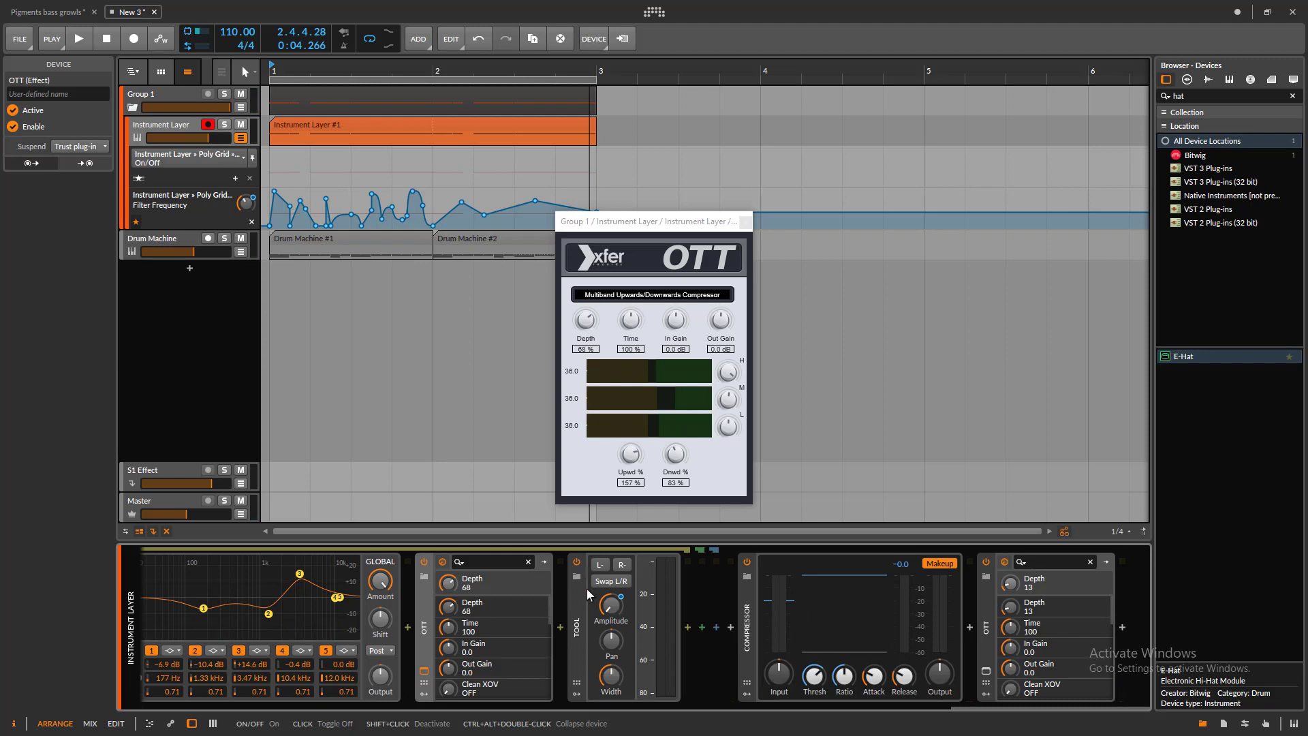
key("space")
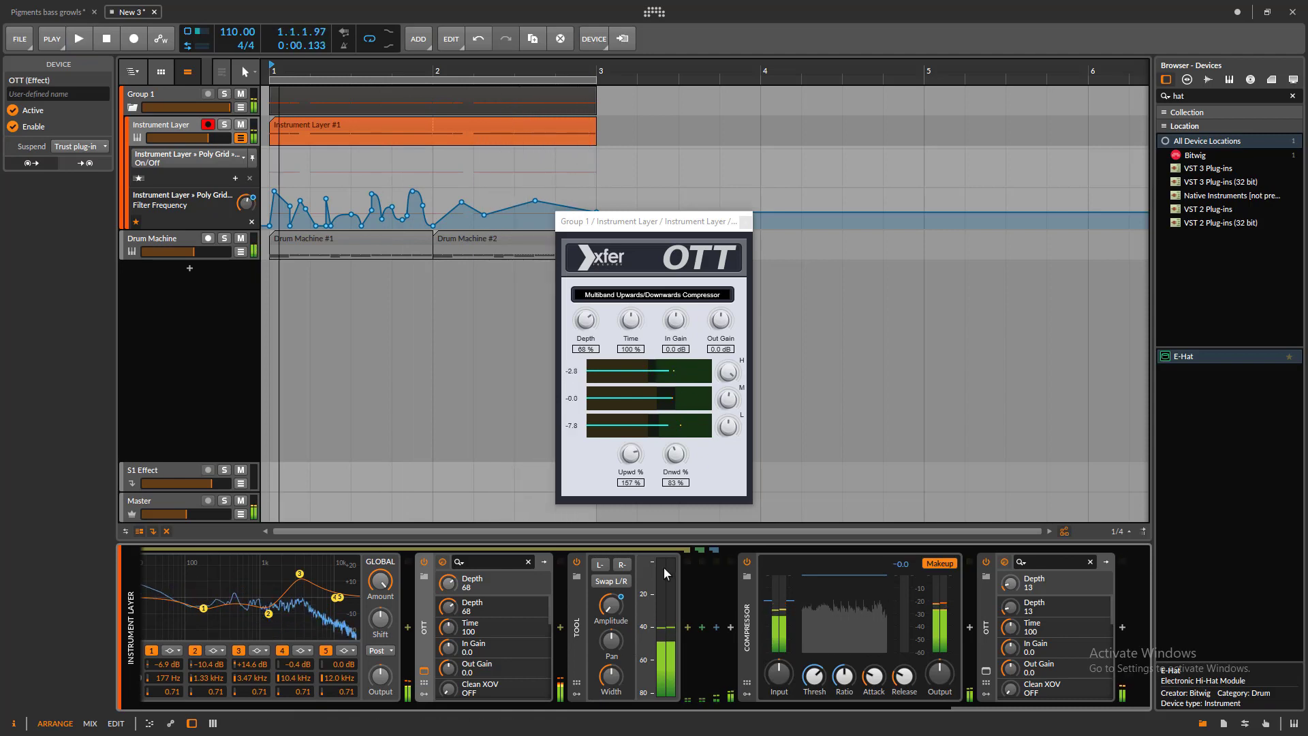
left_click(745, 222)
left_click(1001, 709)
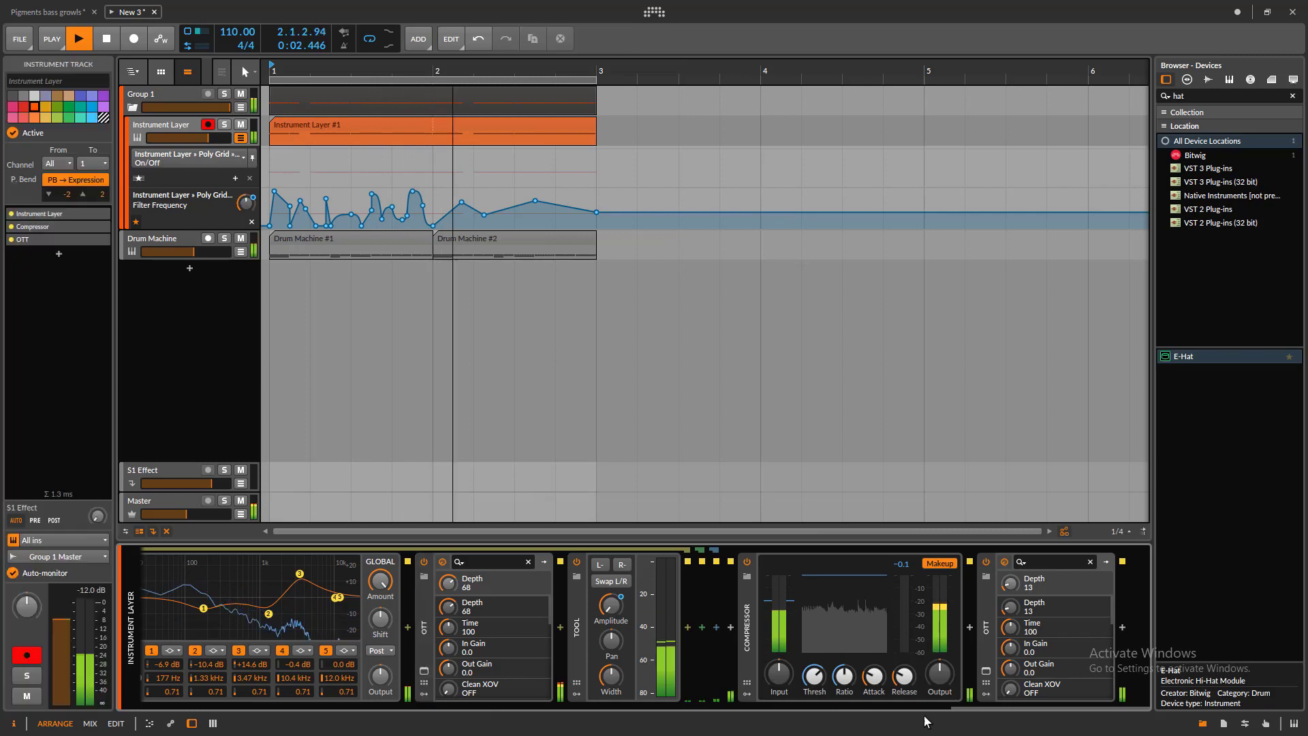
key("space")
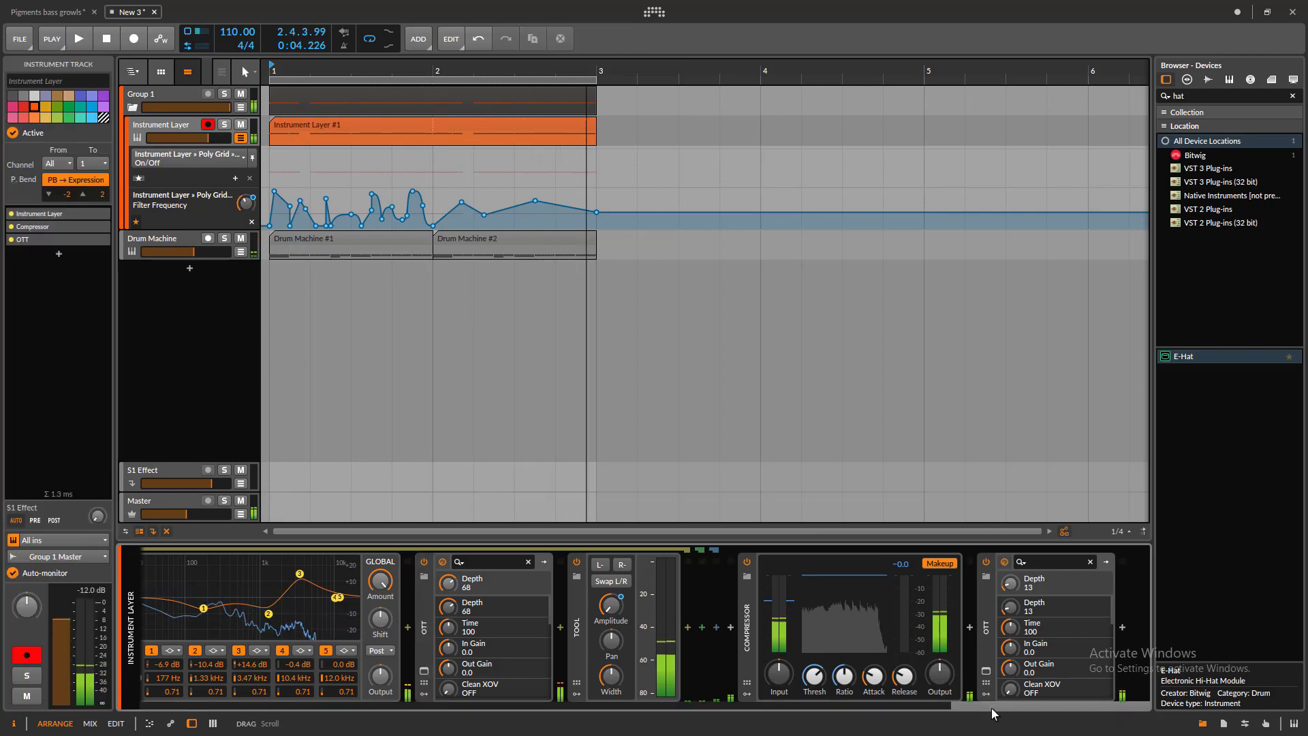
- Review the effects back to the chain's start, and compare the playing loop with the Poly Grid bypassed and active, leaving it on
left_click_drag(991, 708, 556, 712)
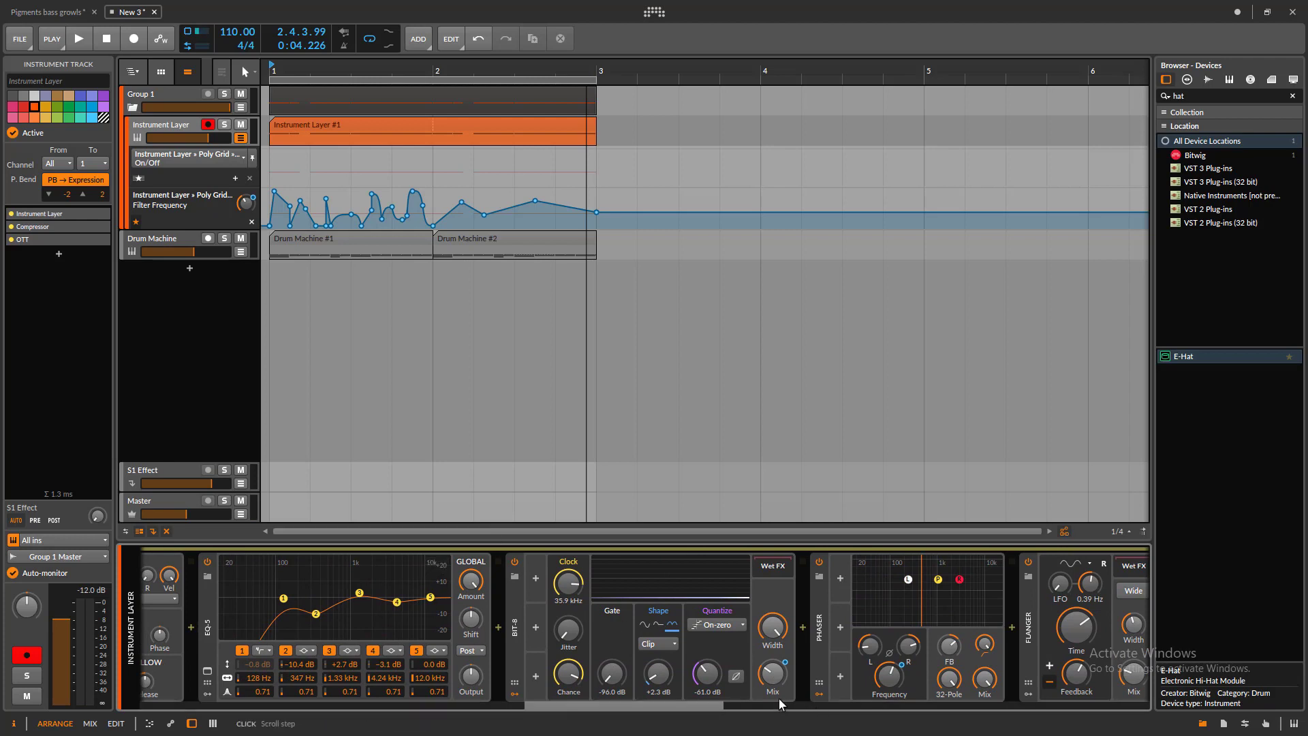
left_click_drag(616, 705, 398, 689)
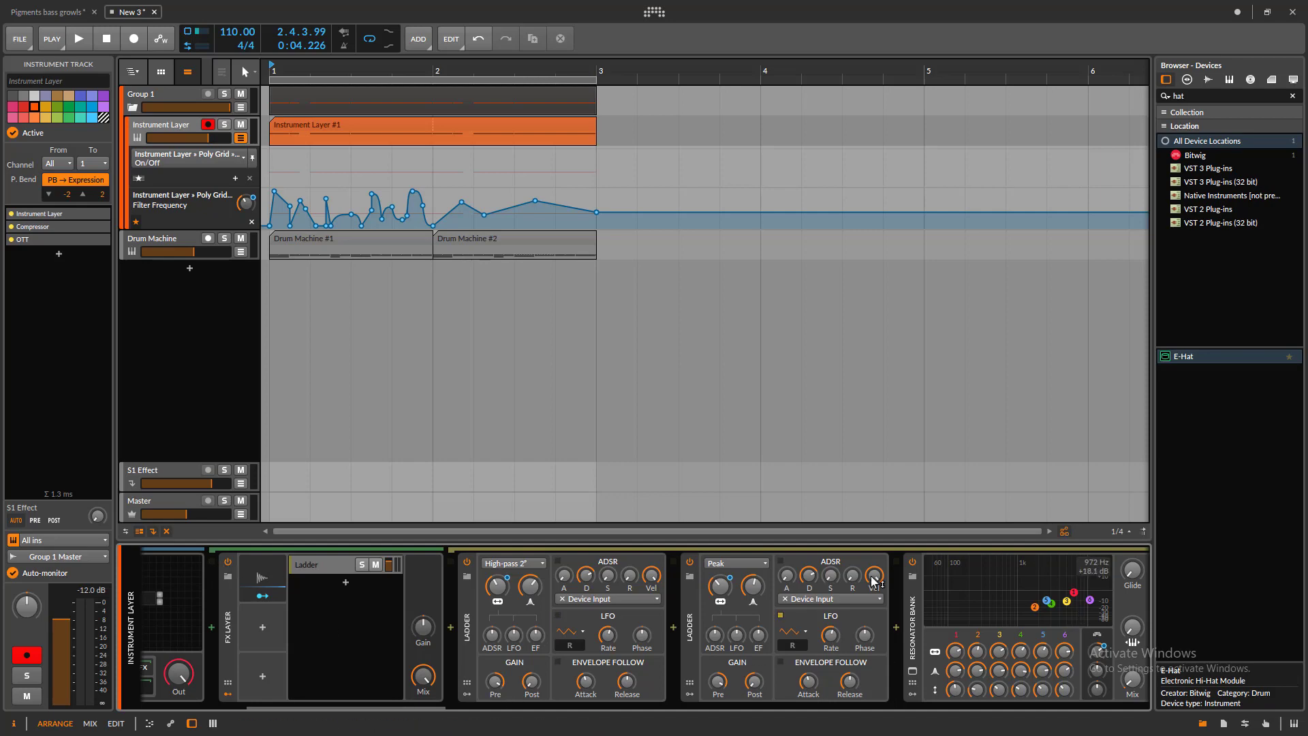
left_click_drag(431, 701, 334, 730)
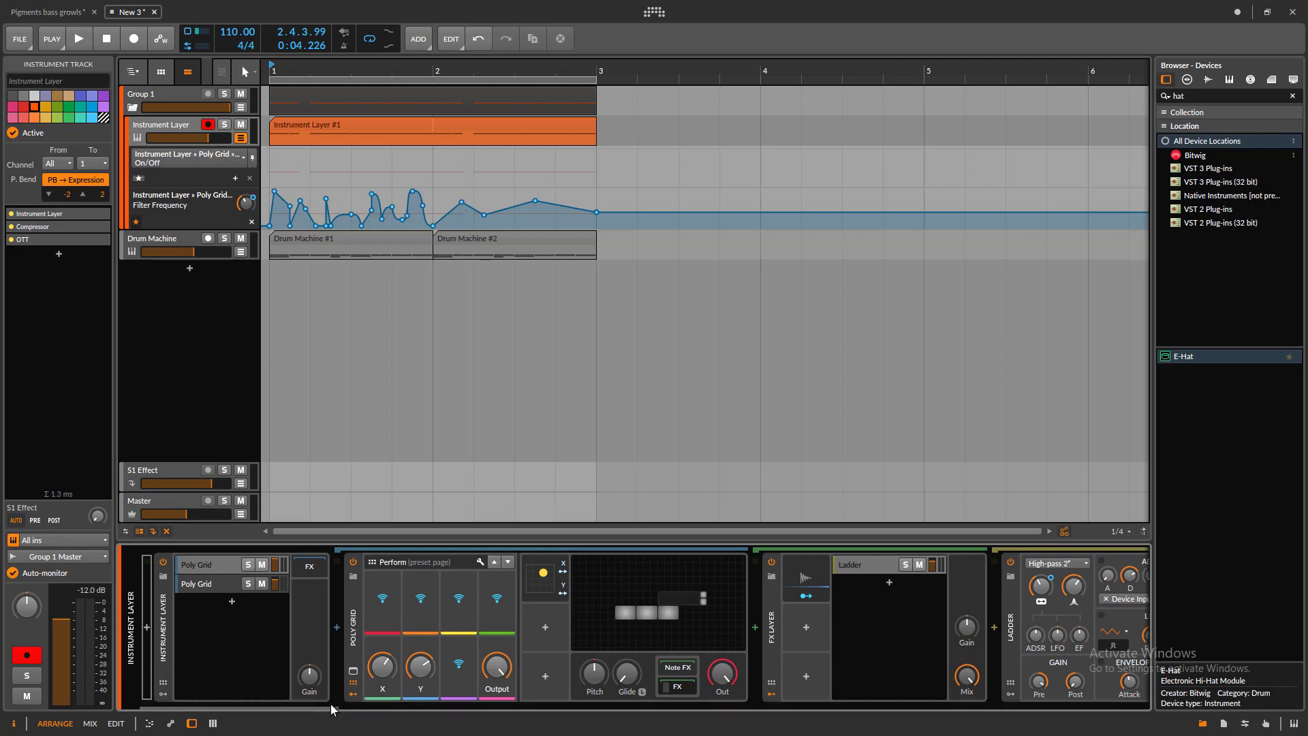
key("space")
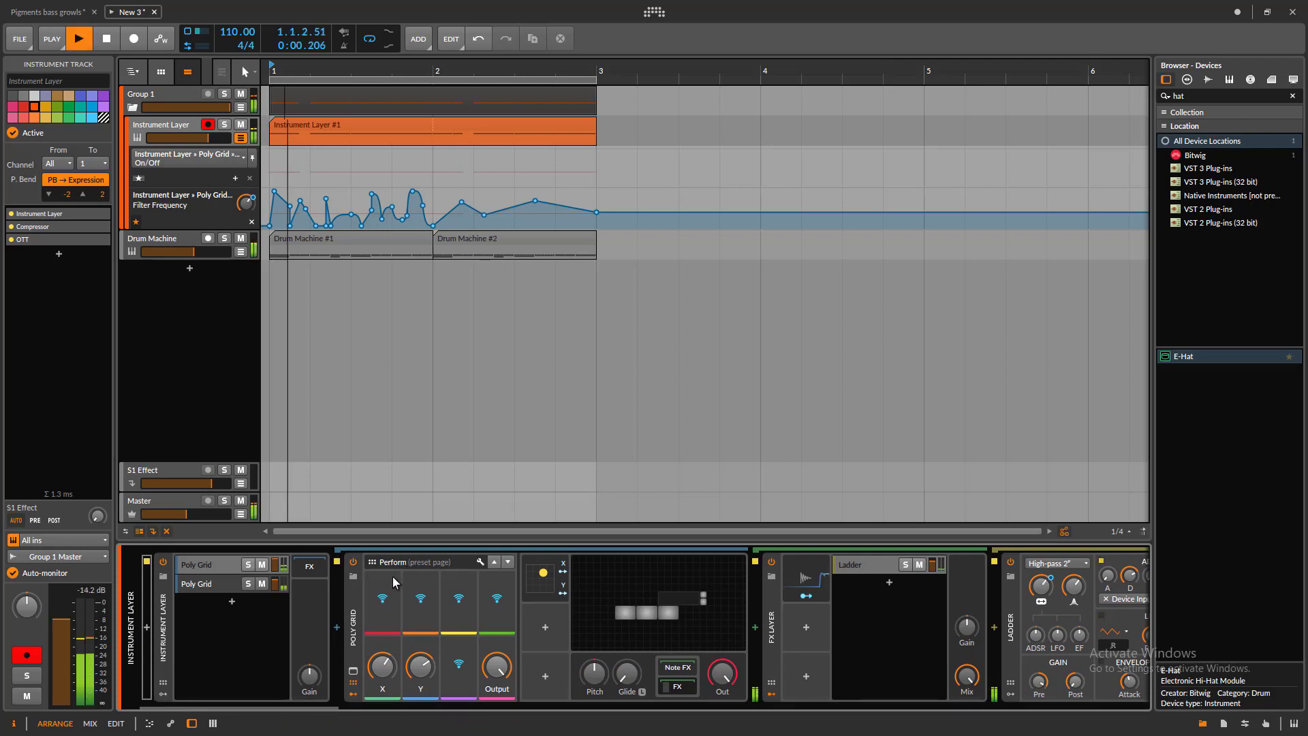
left_click(354, 563)
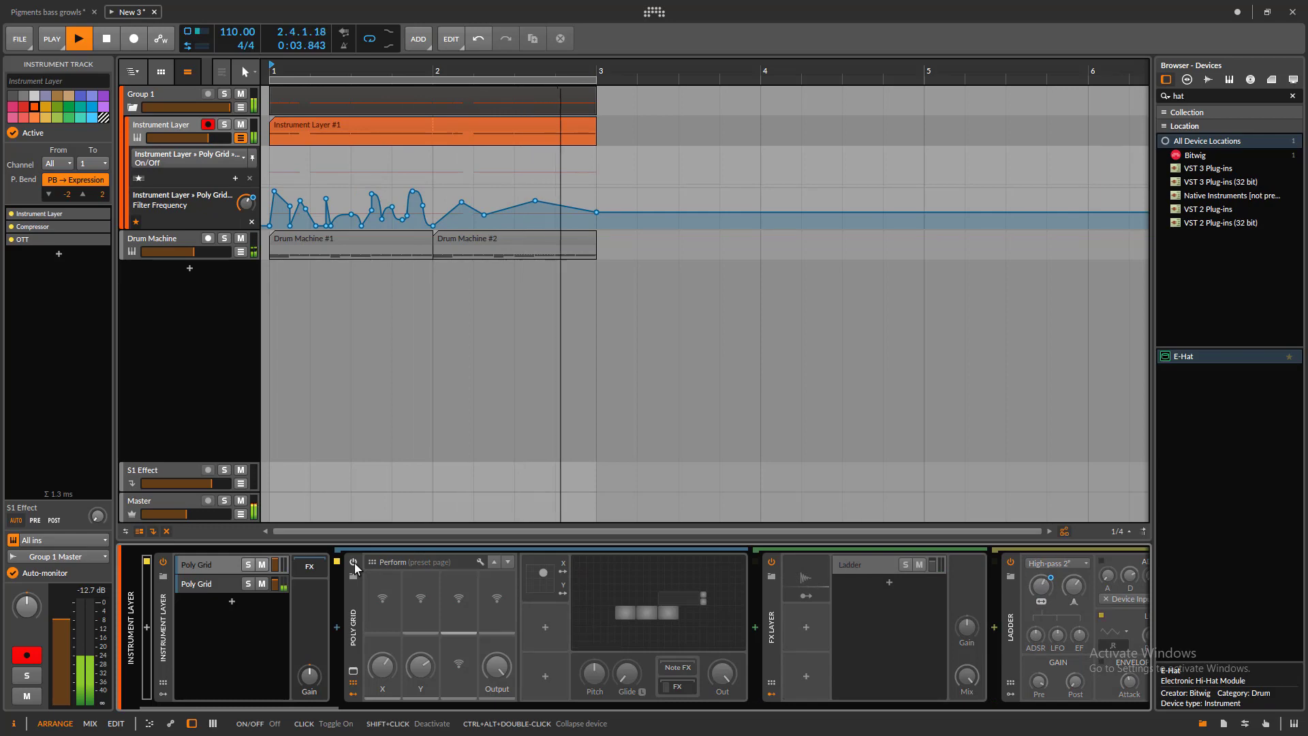
left_click(354, 563)
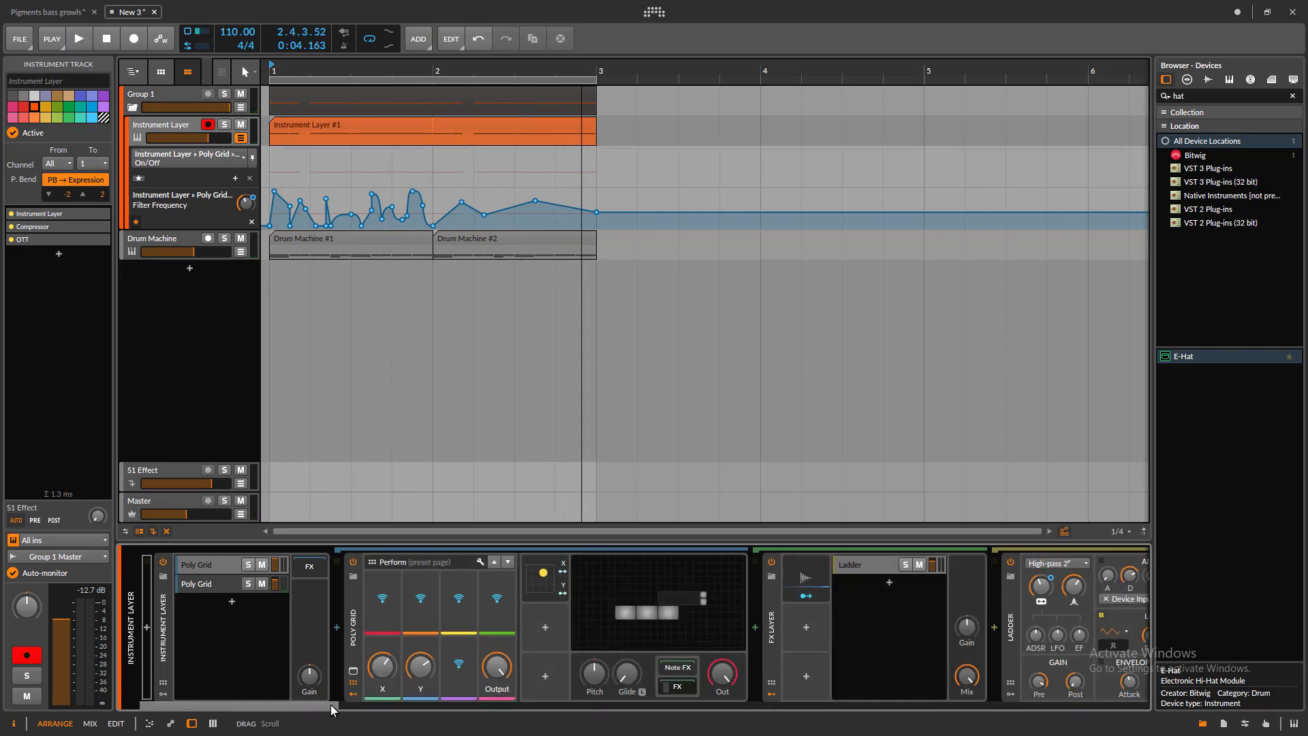
left_click_drag(333, 707, 279, 692)
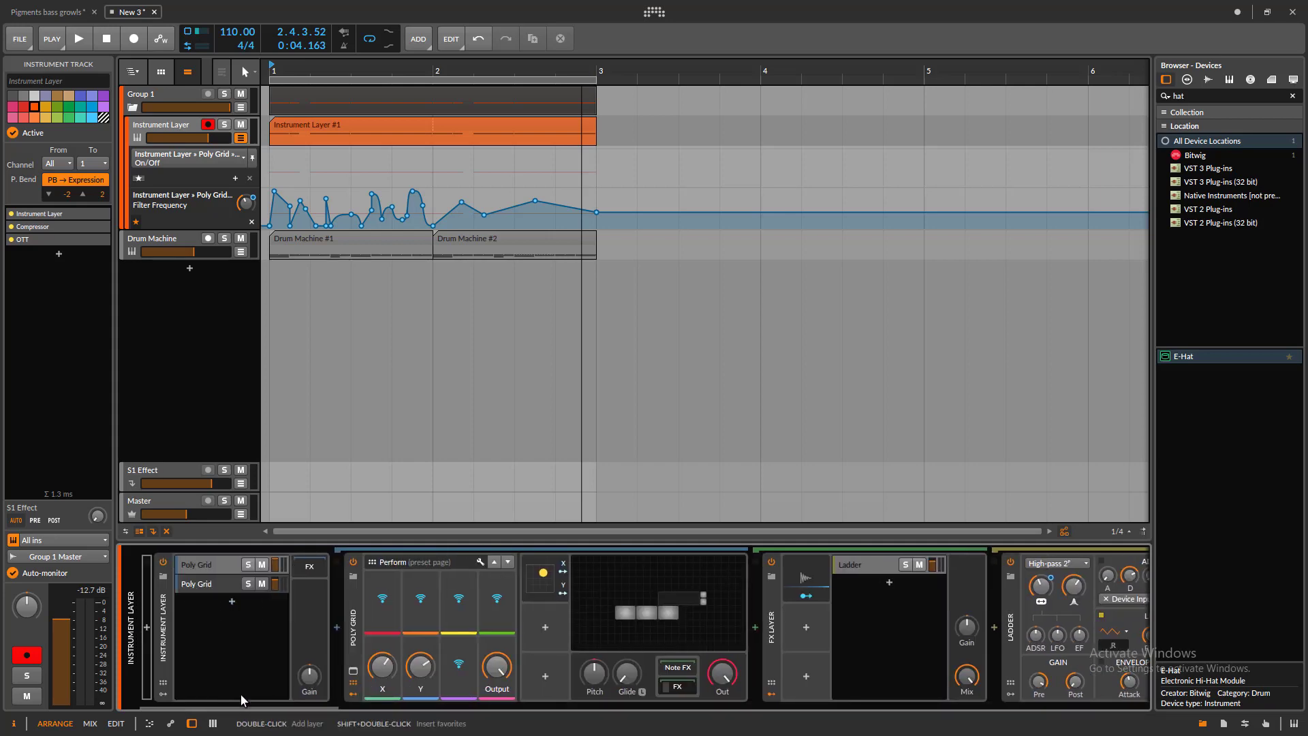
- Try bouncing the Instrument Layer clip to a new arranger track below the Drum Machine track, and undo the bounce
left_click(423, 128)
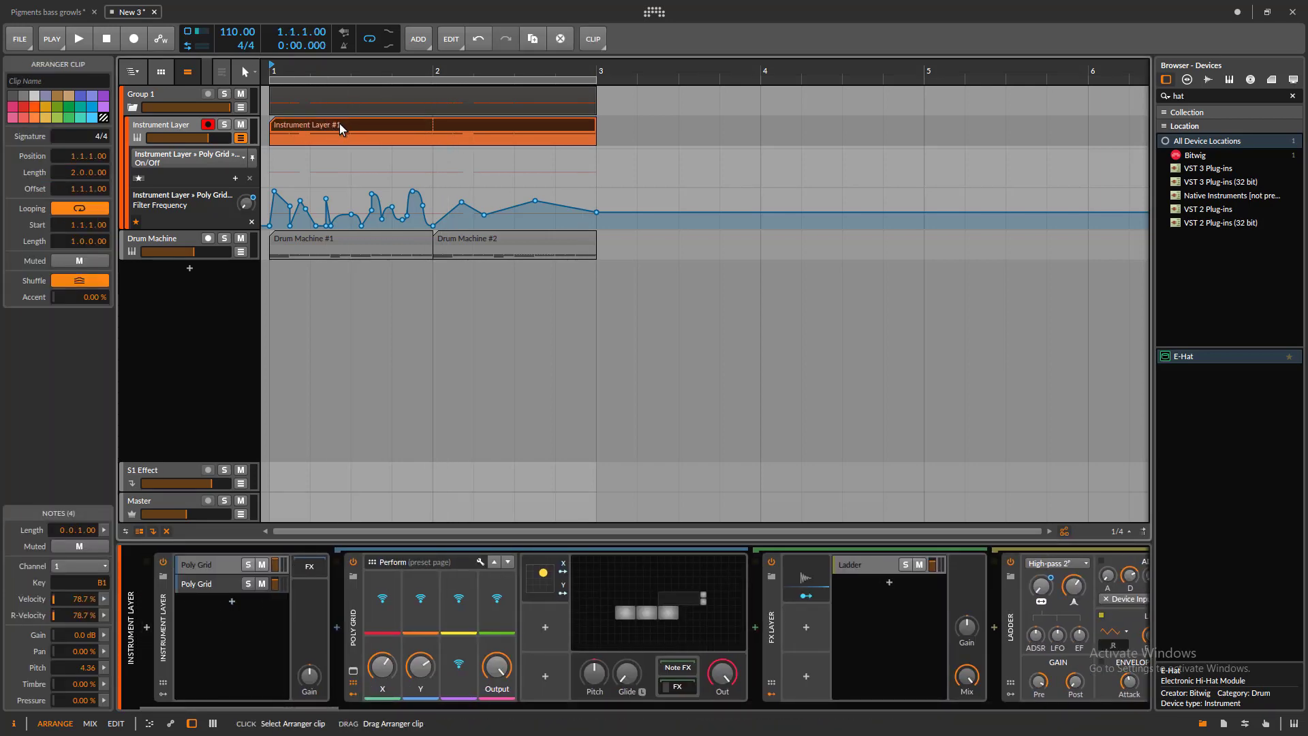
left_click_drag(340, 124, 331, 294)
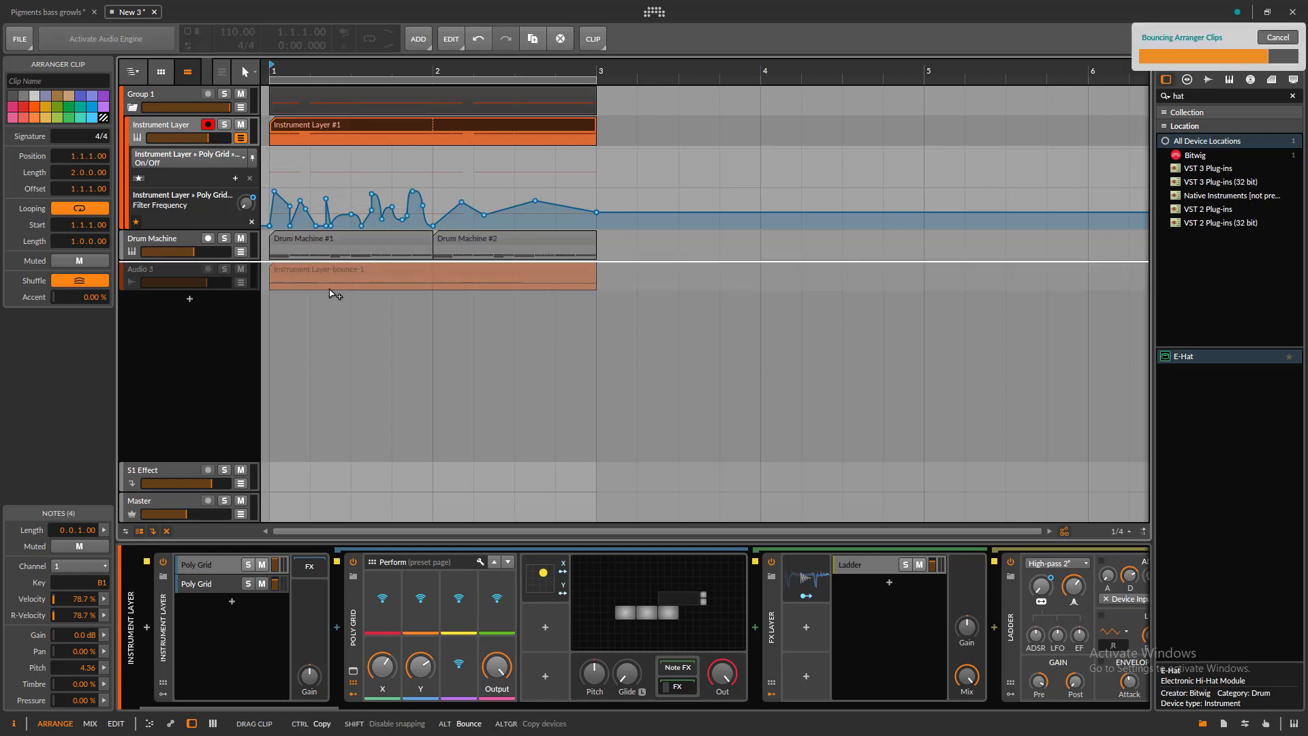
key("ctrl+z")
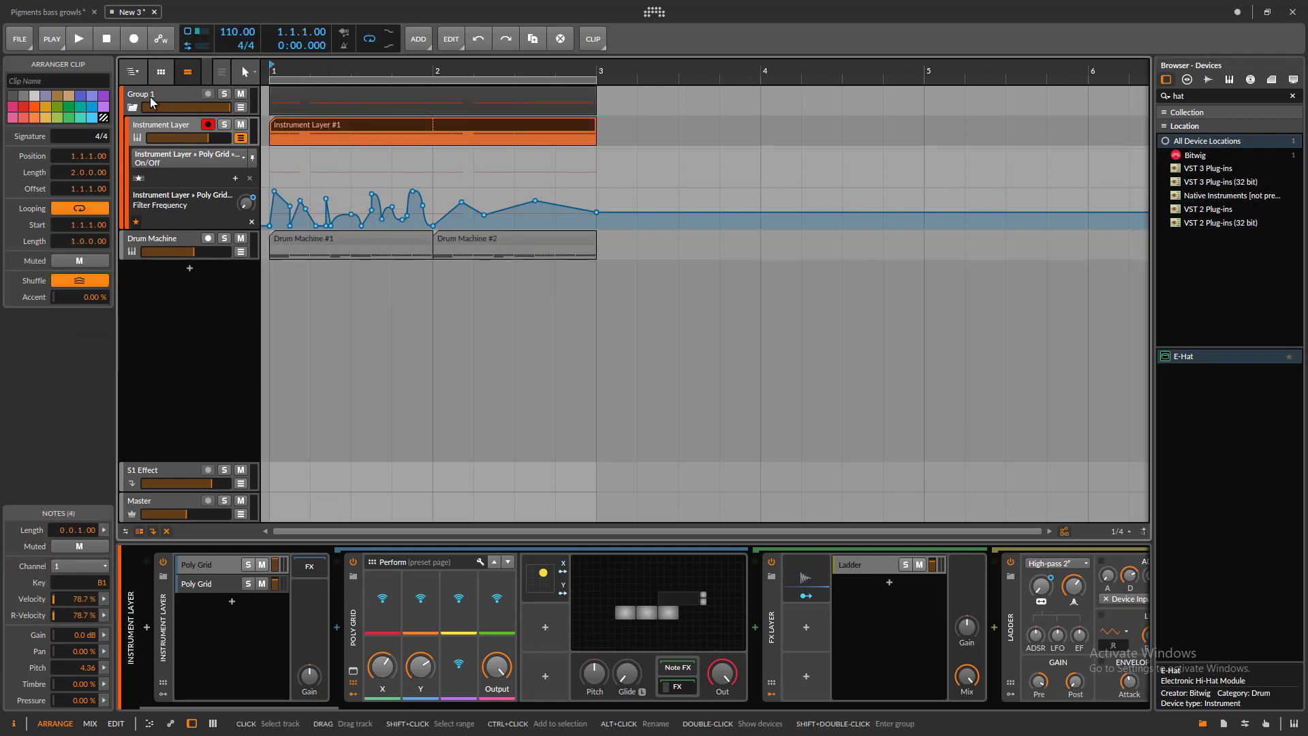
- Show the clip launcher beside the arranger, widen it to six scenes and add an audio track below Drum Machine
left_click(130, 109)
left_click(130, 109)
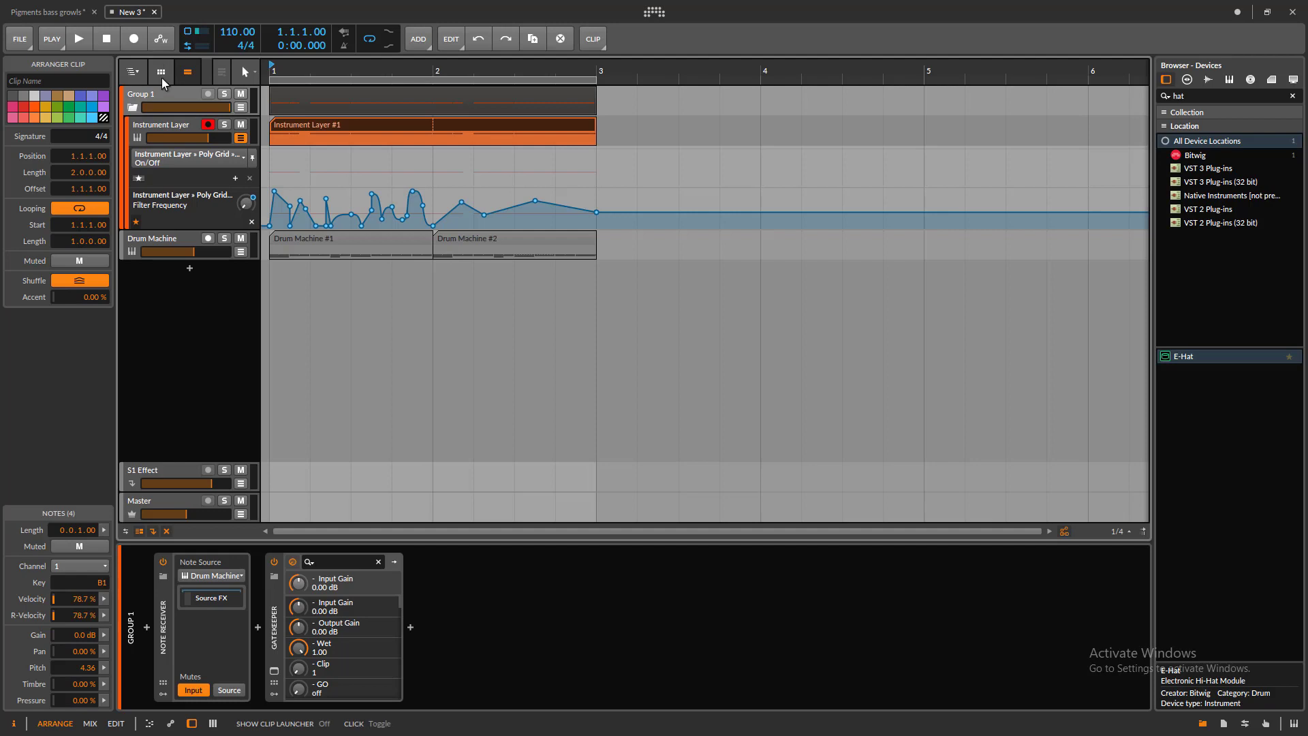
left_click(161, 74)
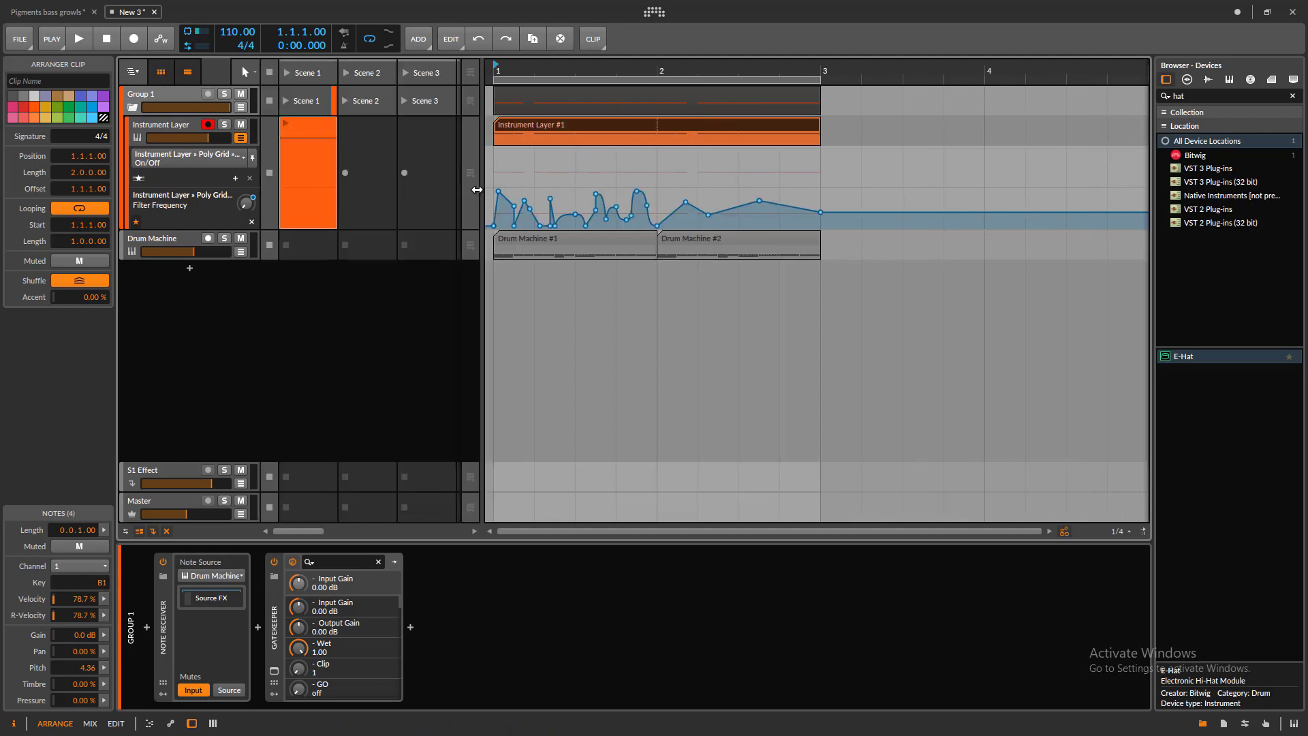
left_click_drag(495, 189, 657, 189)
right_click(267, 293)
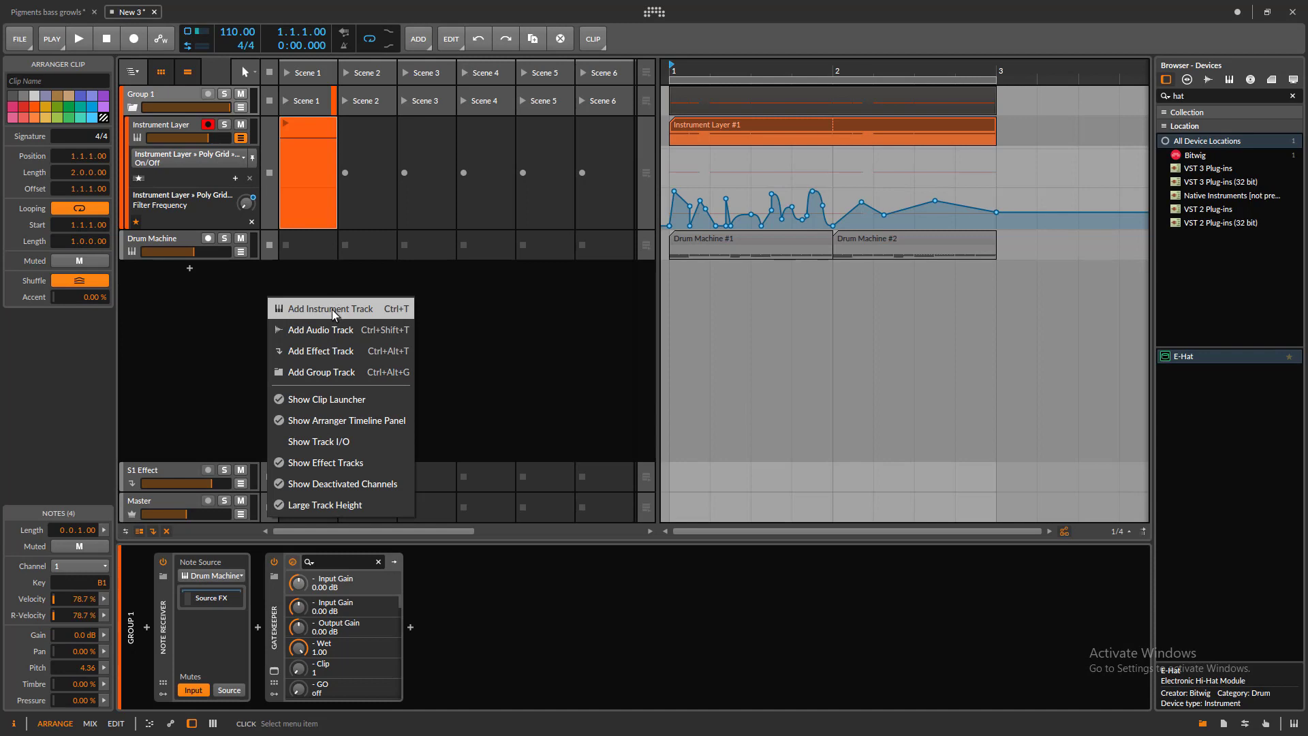
left_click(332, 330)
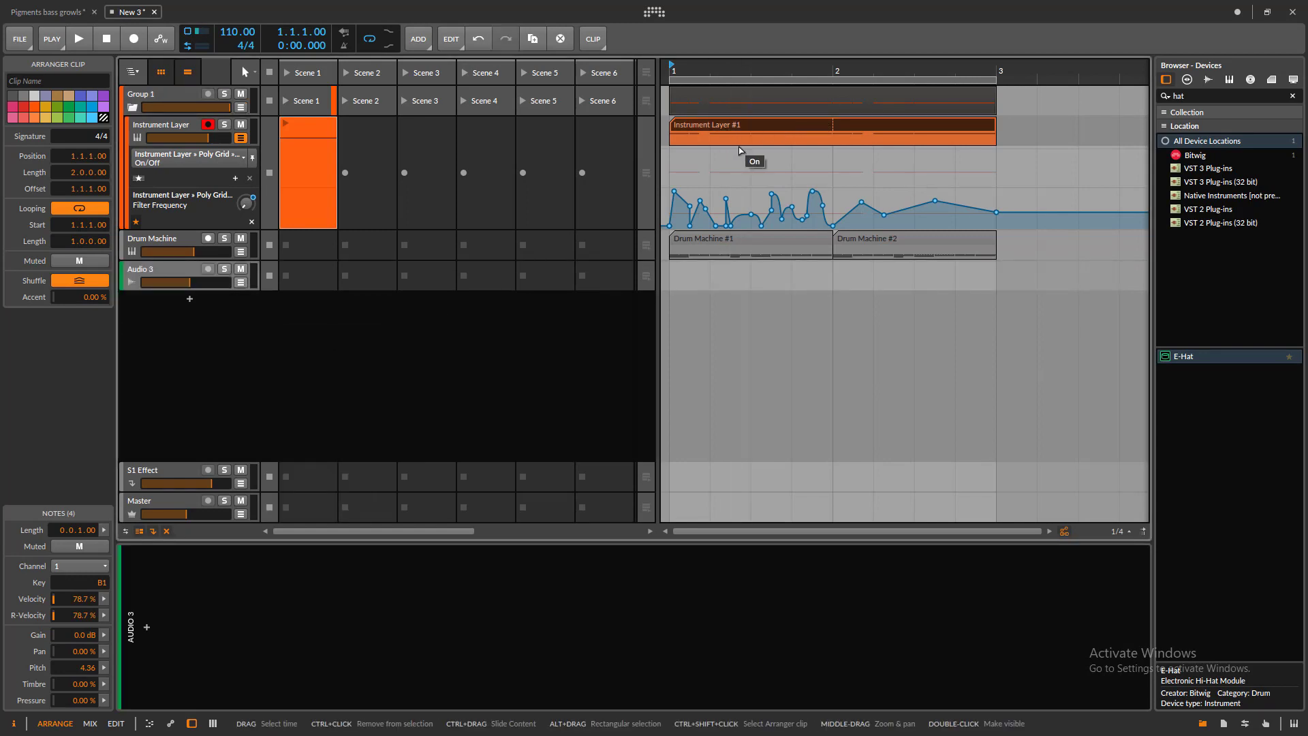
- Bounce the Instrument Layer clip into the Scene 1 slot of the Audio 3 track and play the bounced clip
left_click_drag(740, 124, 304, 279)
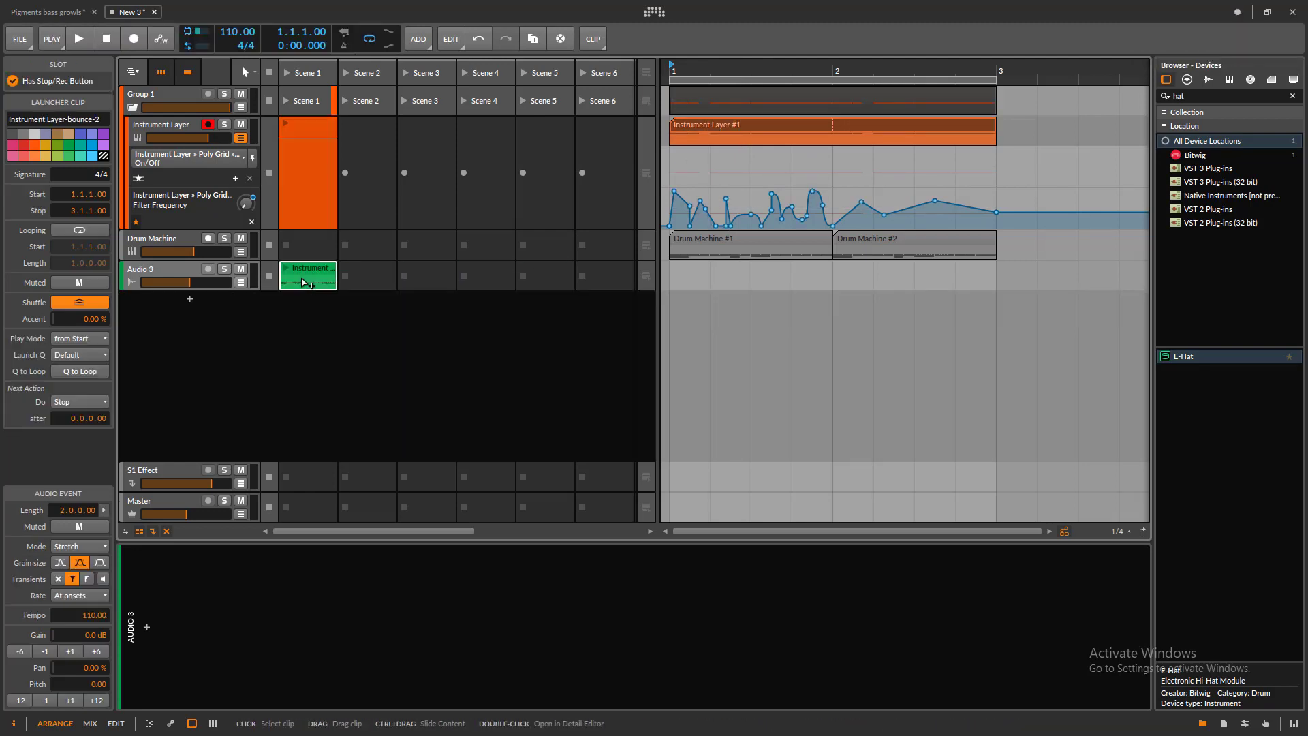
left_click(284, 270)
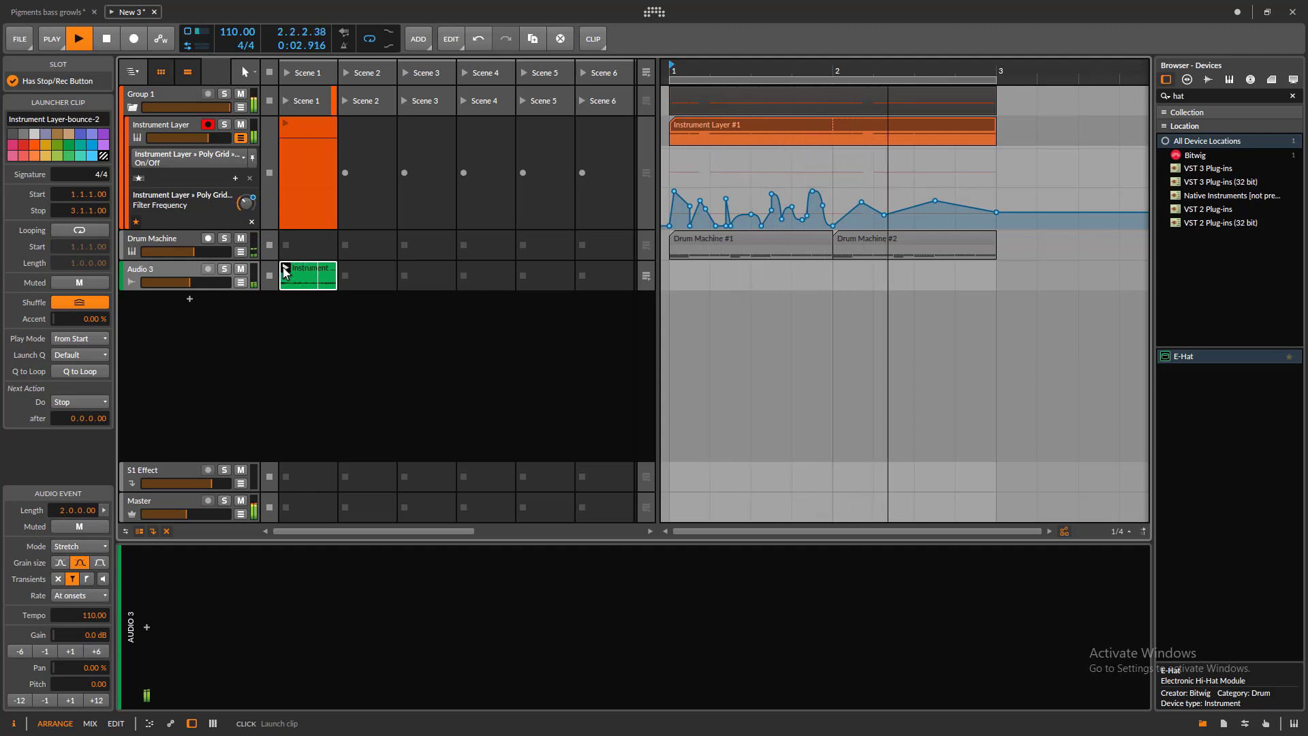
key("space")
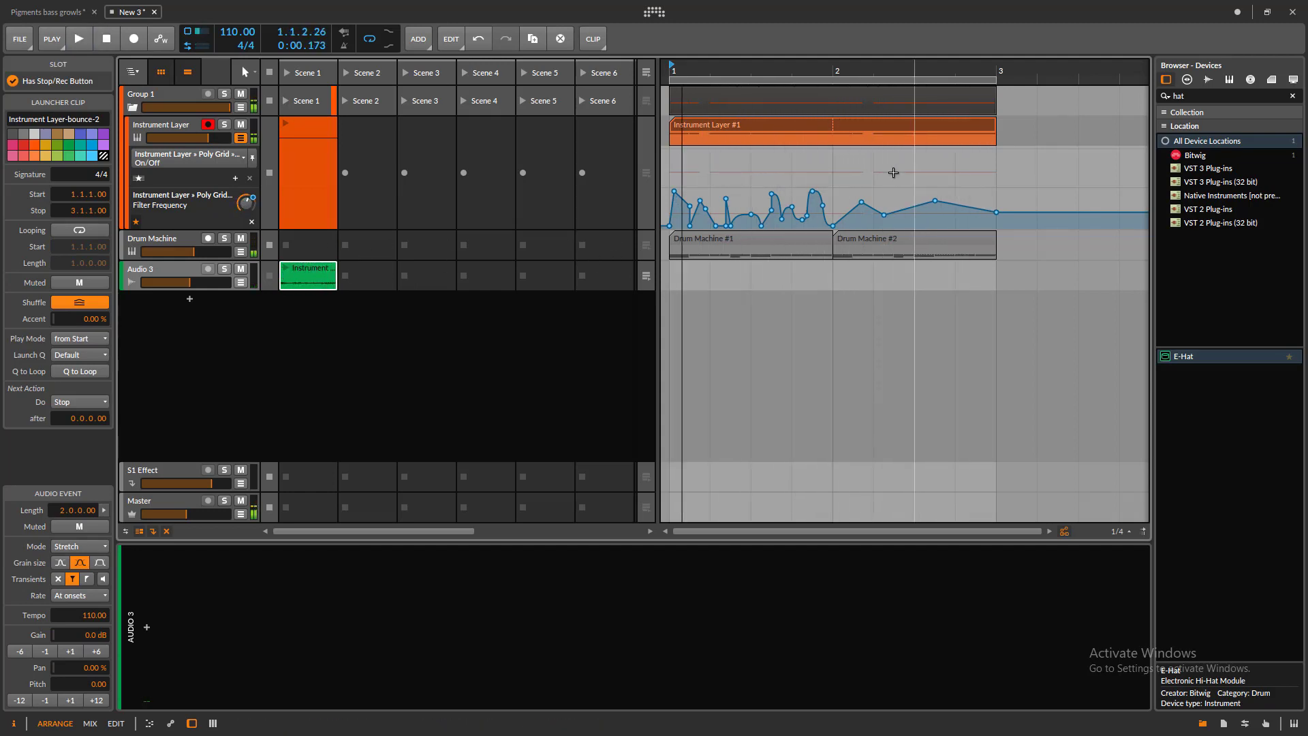
double_click(737, 124)
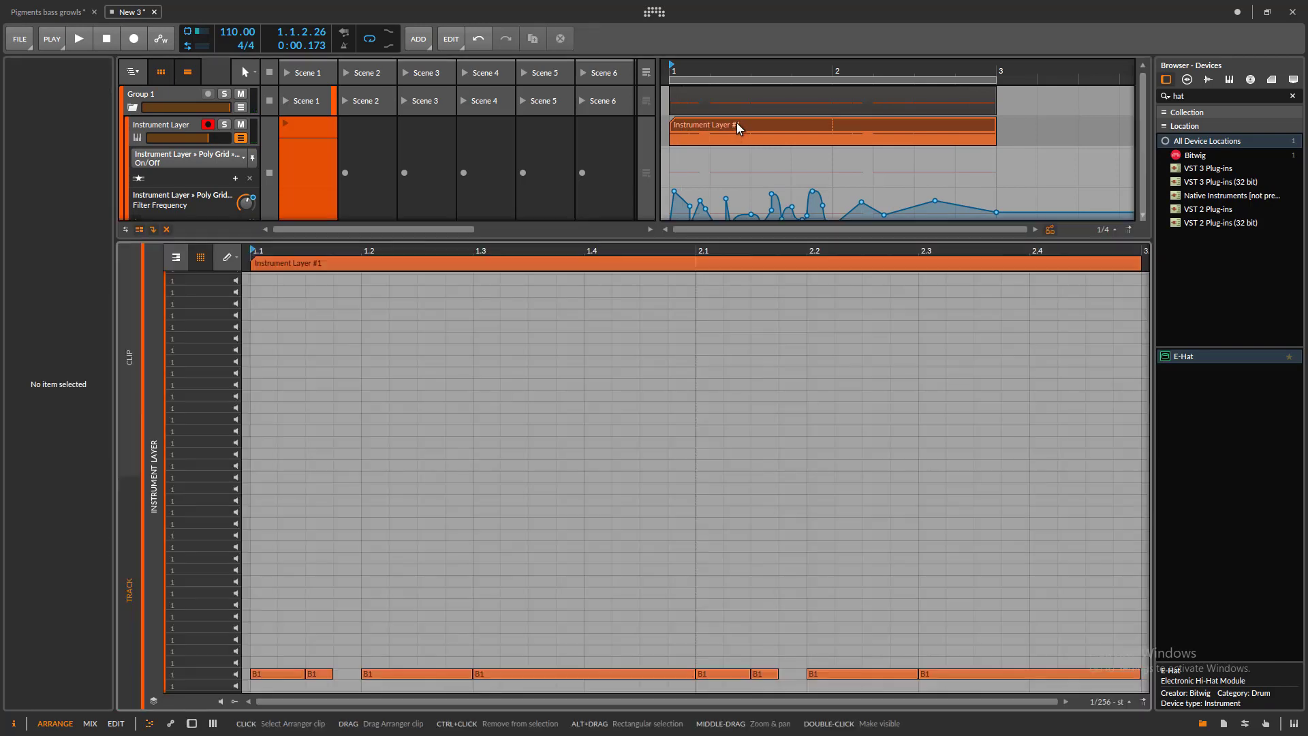
left_click(737, 124)
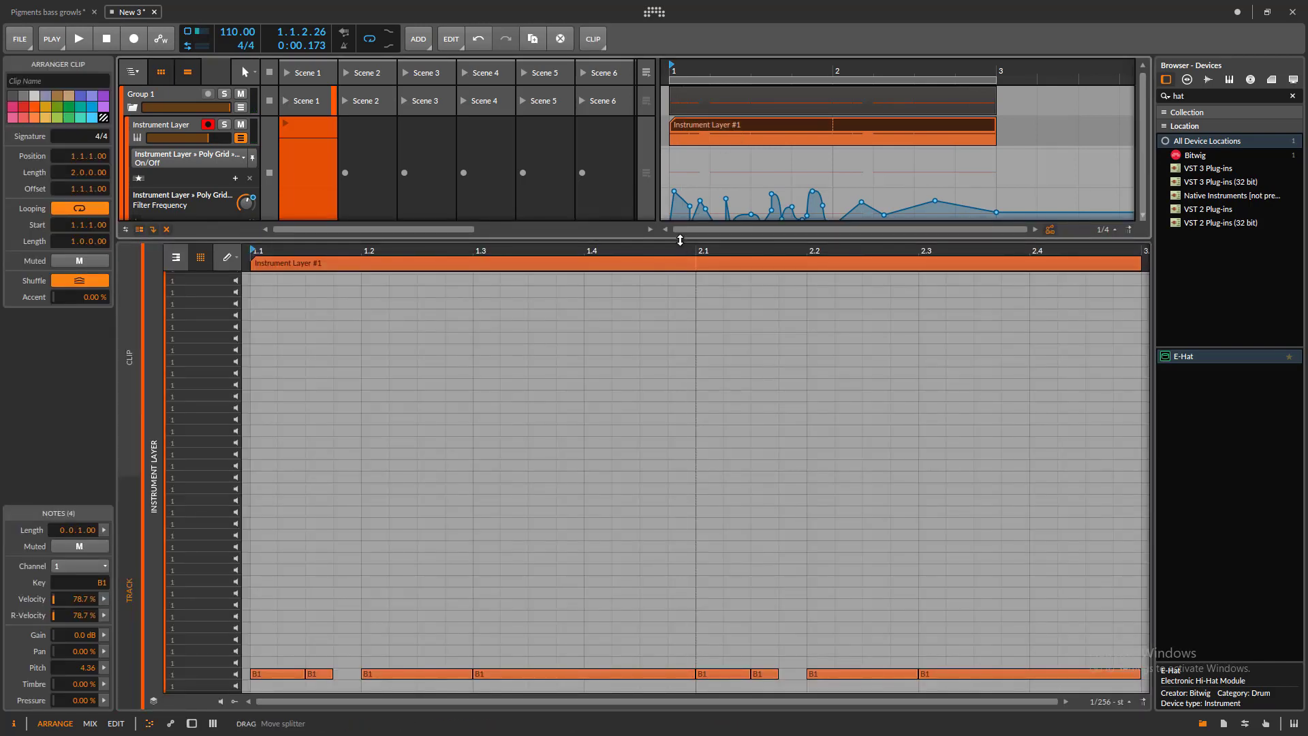
left_click_drag(682, 238, 712, 669)
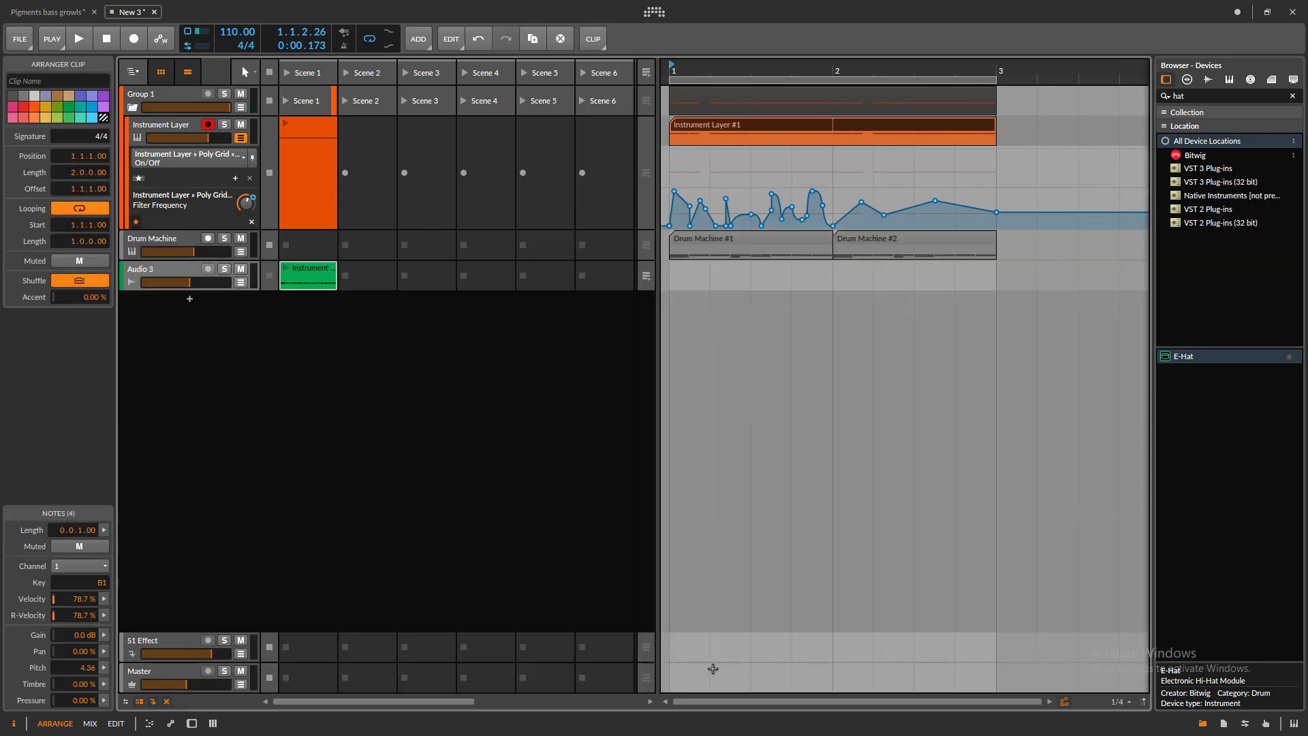
- In the Instrument Layer track's Resonator Bank, set the Mix to 70 % and retune the resonator frequencies while the loop plays
double_click(168, 132)
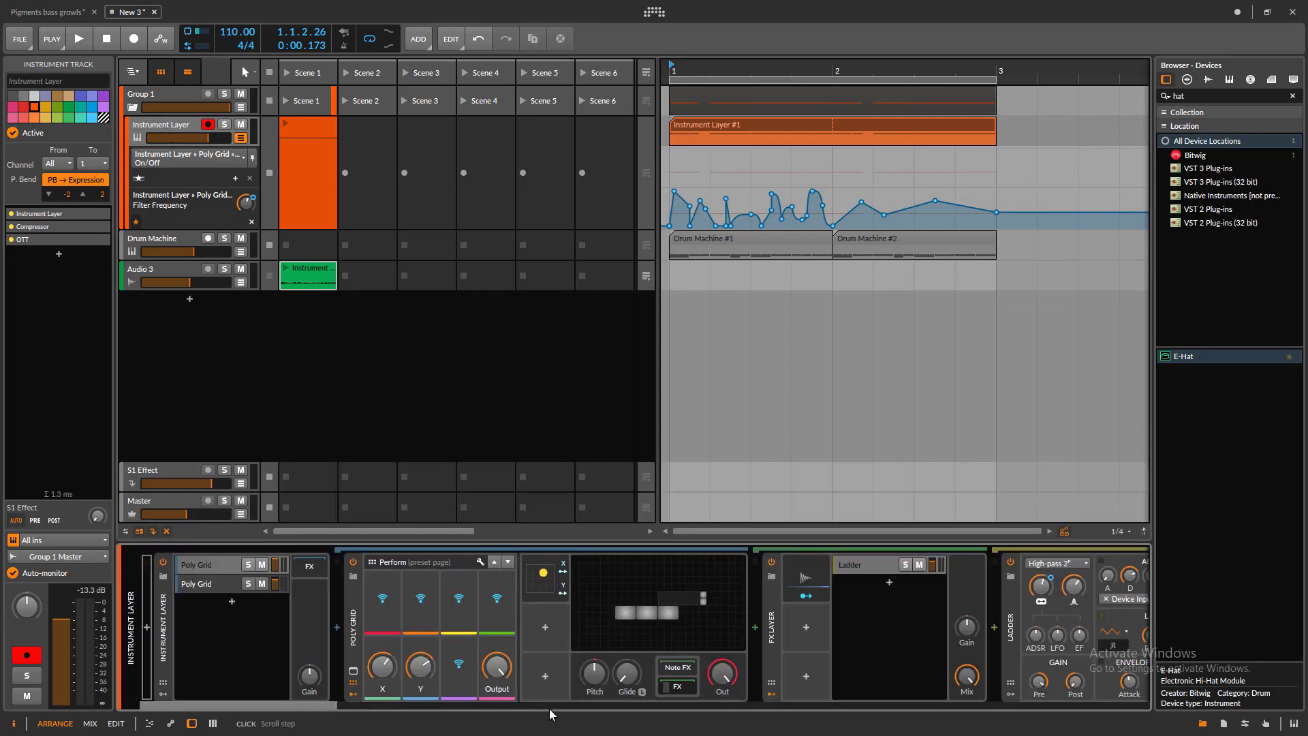
left_click(554, 706)
mouse_move(522, 706)
left_mouse_down()
mouse_move(540, 704)
mouse_move(525, 701)
left_mouse_up()
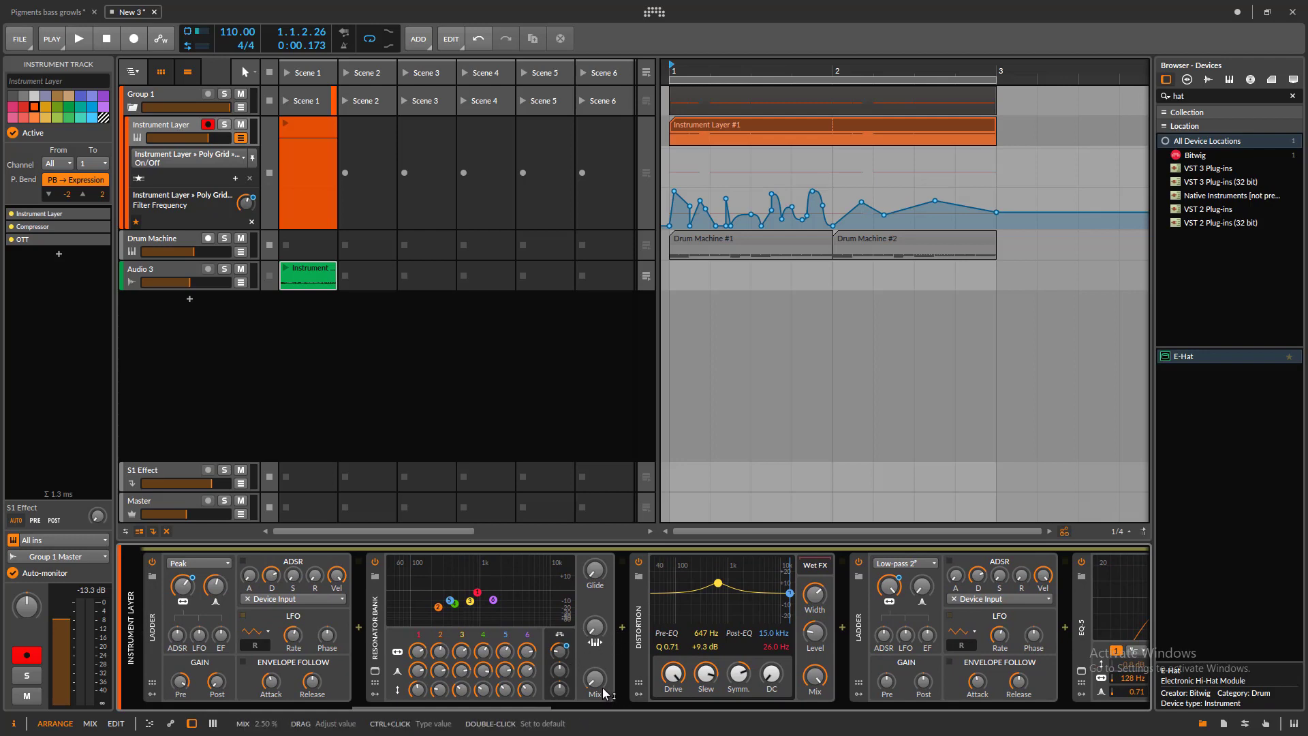
key("space")
left_click_drag(600, 690, 600, 602)
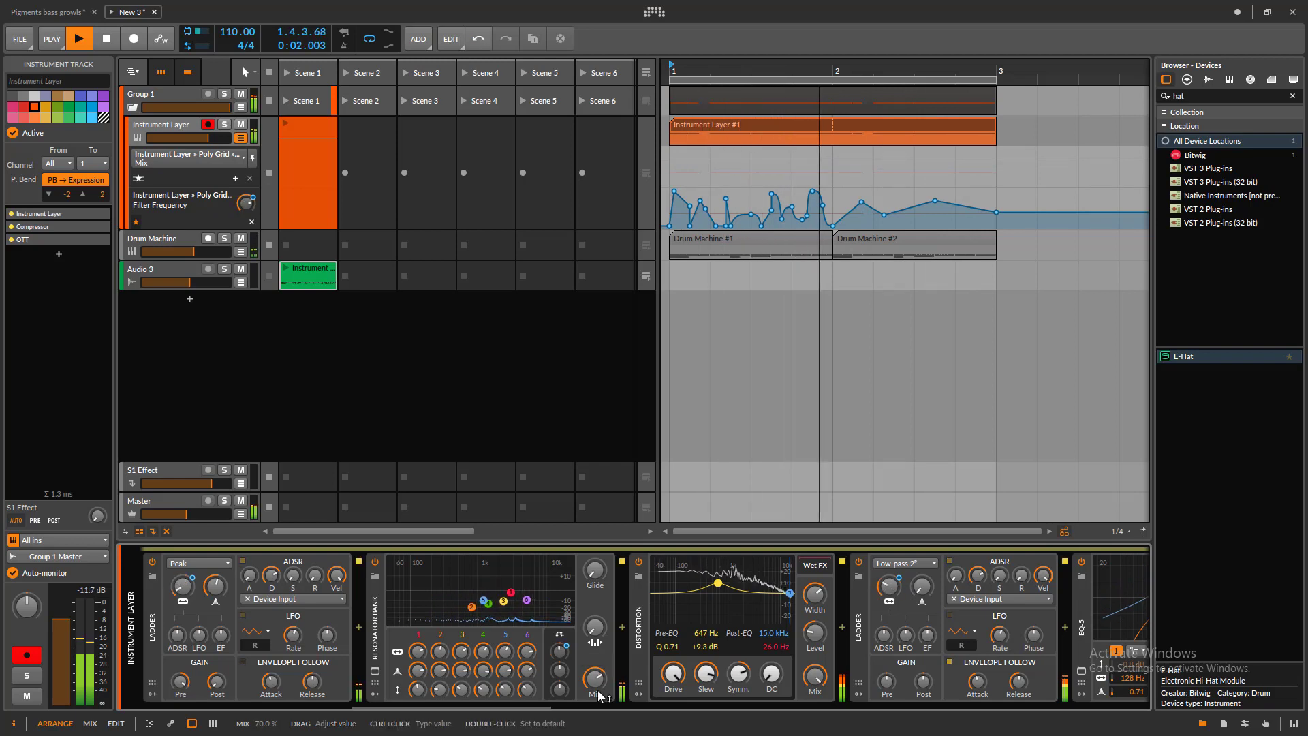
left_click_drag(485, 654, 505, 628)
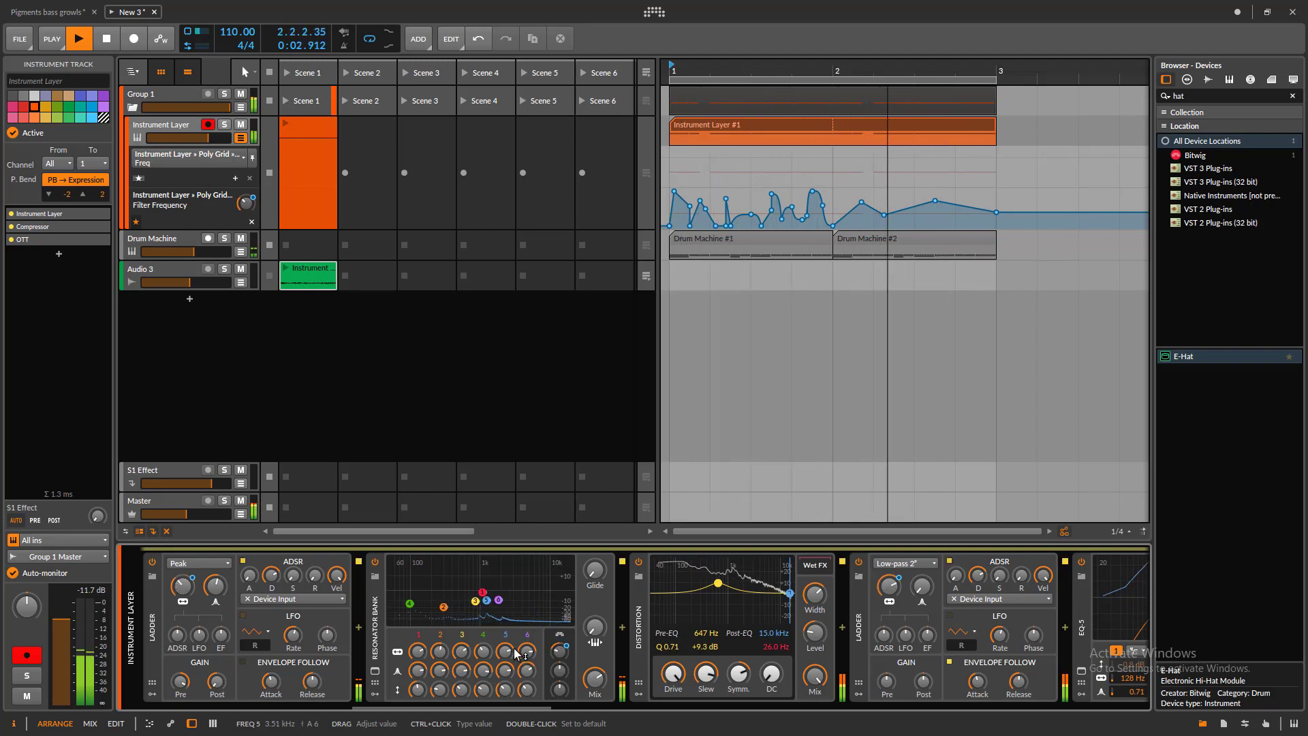
key("space")
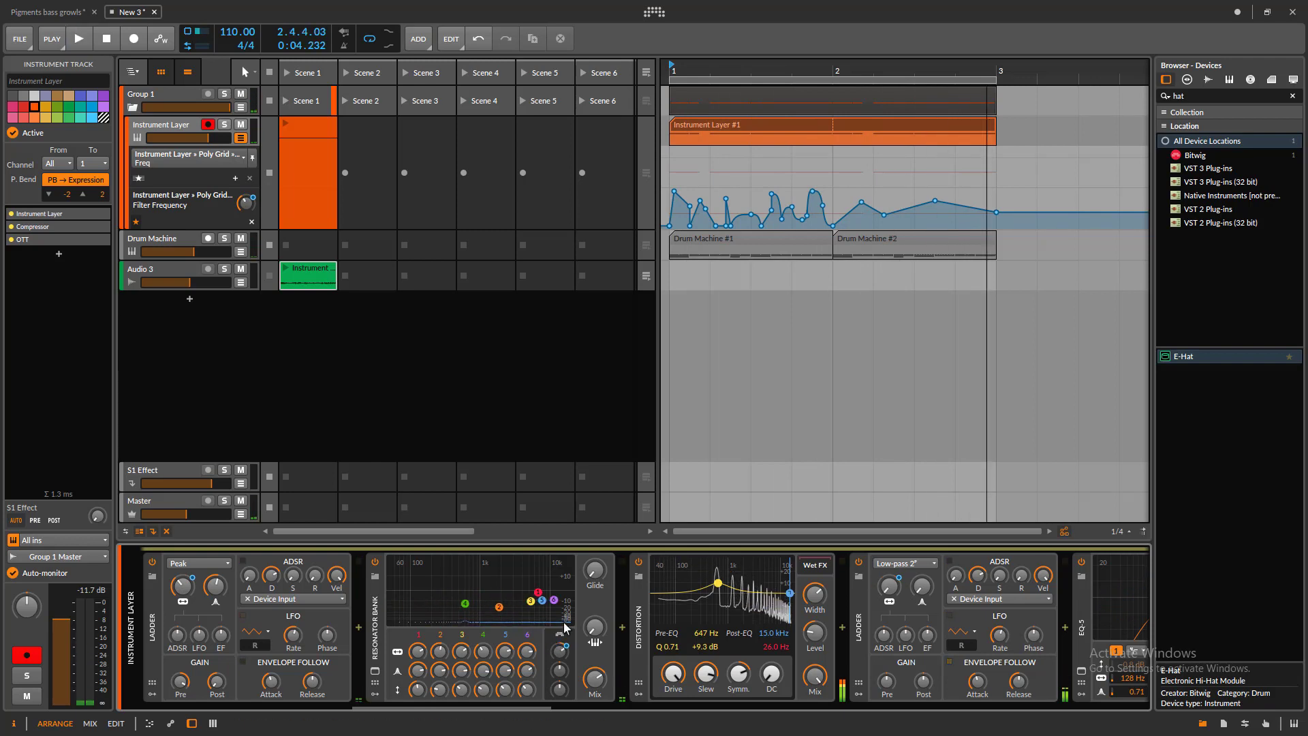
- Bounce the Instrument Layer clip into the Scene 2 slot of the Audio 3 track
left_click(800, 125)
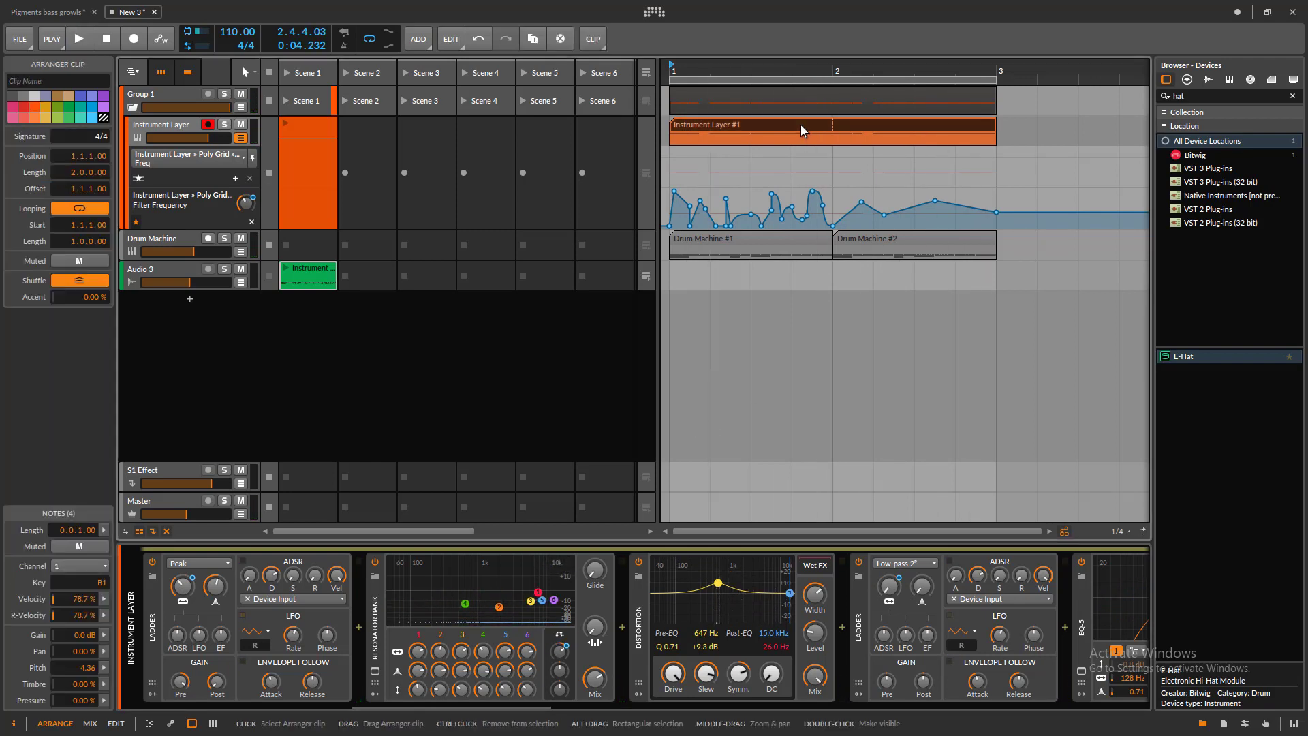
left_click_drag(800, 124, 368, 289)
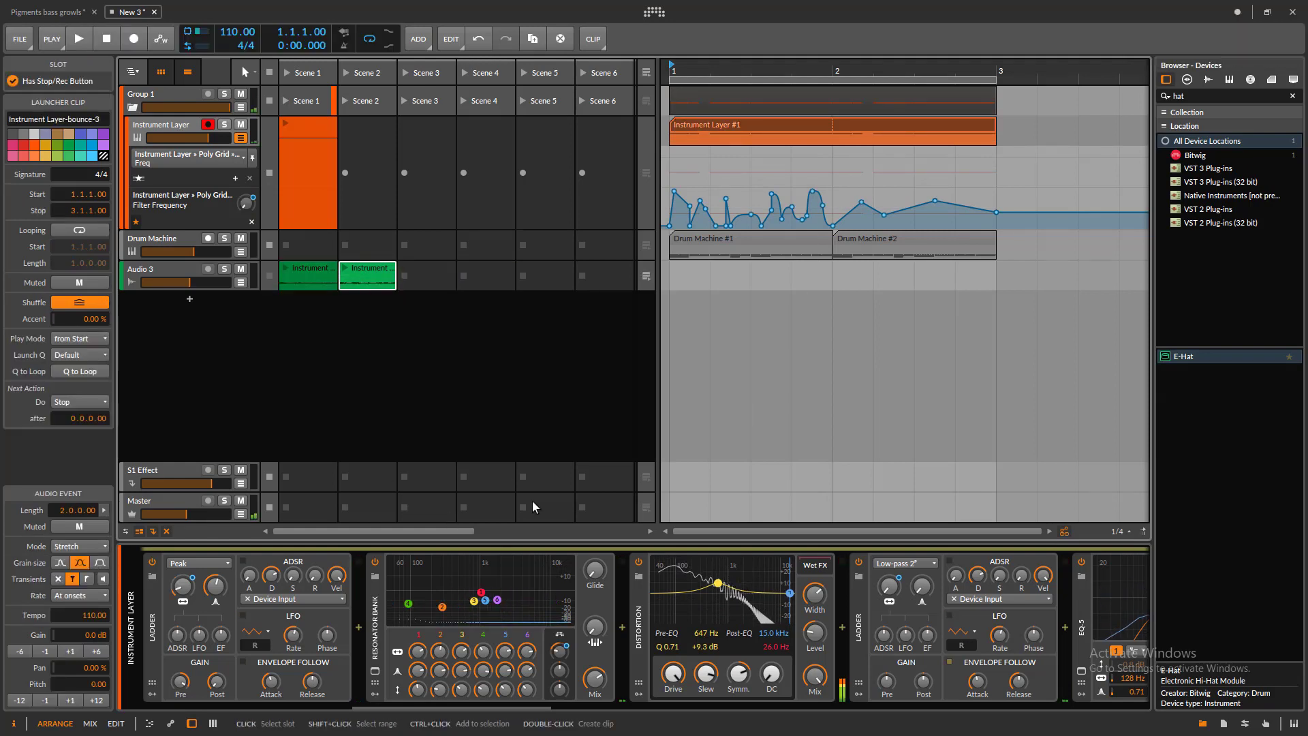
- Set the Distortion's Pre-EQ to 1.60 kHz and +19.1 dB, and switch the following Ladder filter to Band-pass 2° while the loop plays
left_click_drag(720, 585, 739, 578)
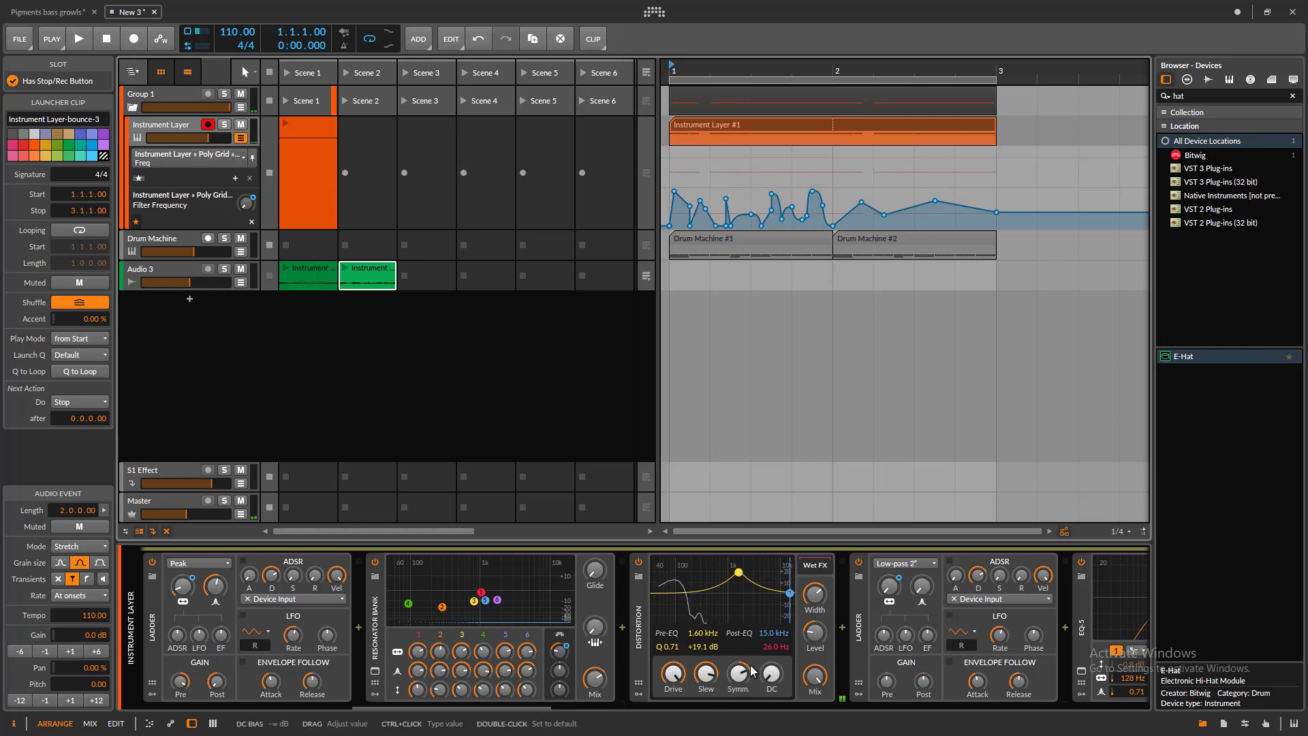
key("space")
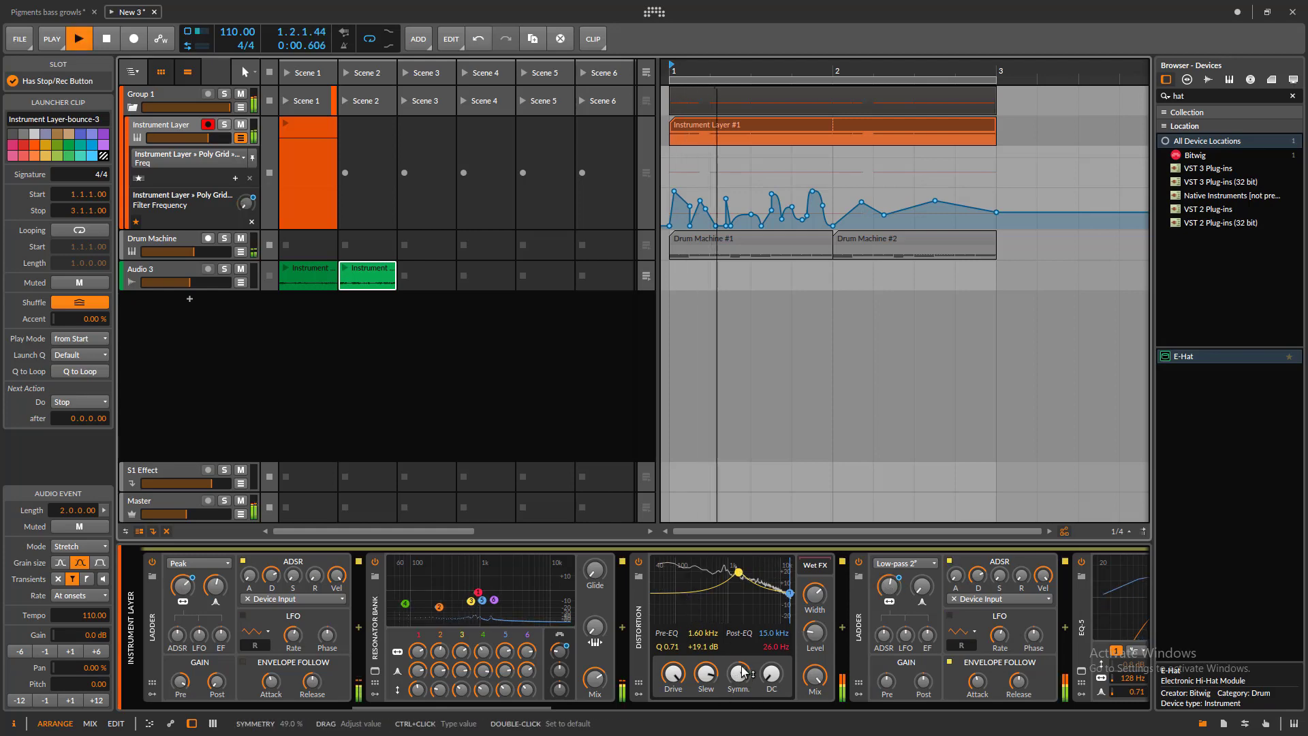
left_click_drag(545, 708, 593, 712)
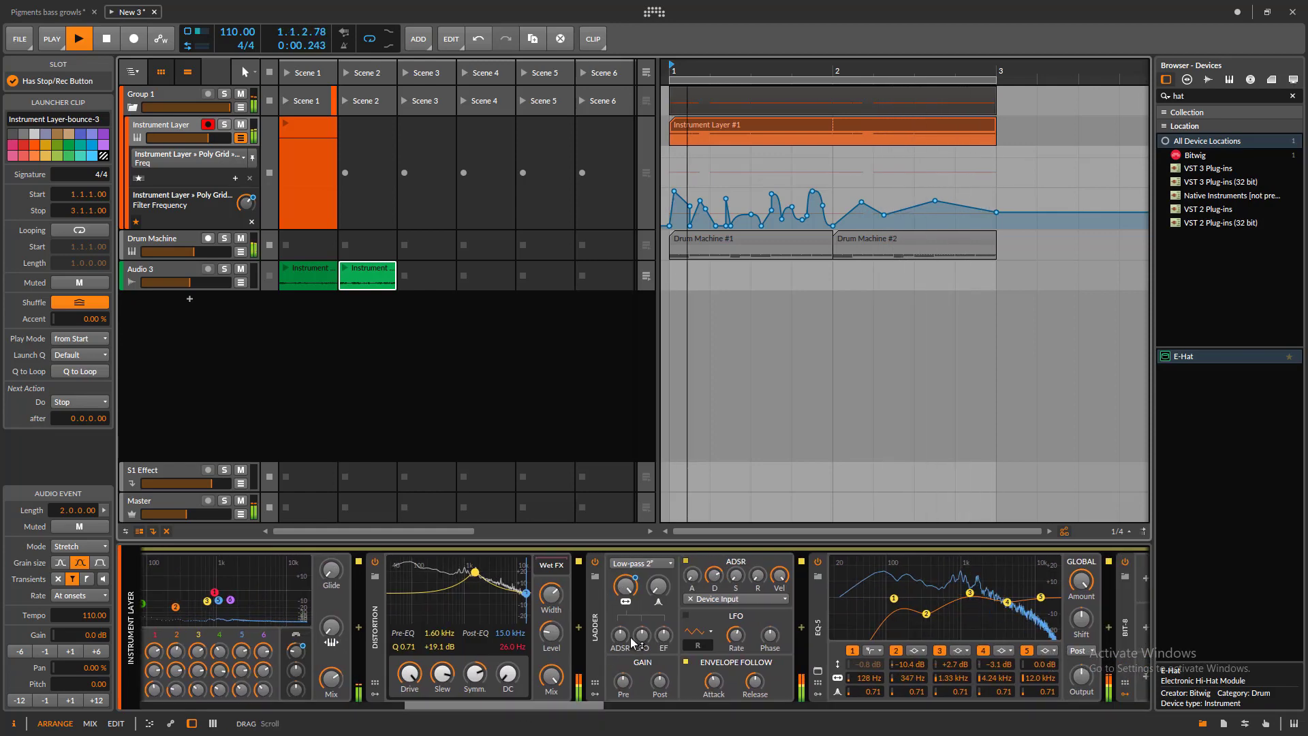
left_click(638, 565)
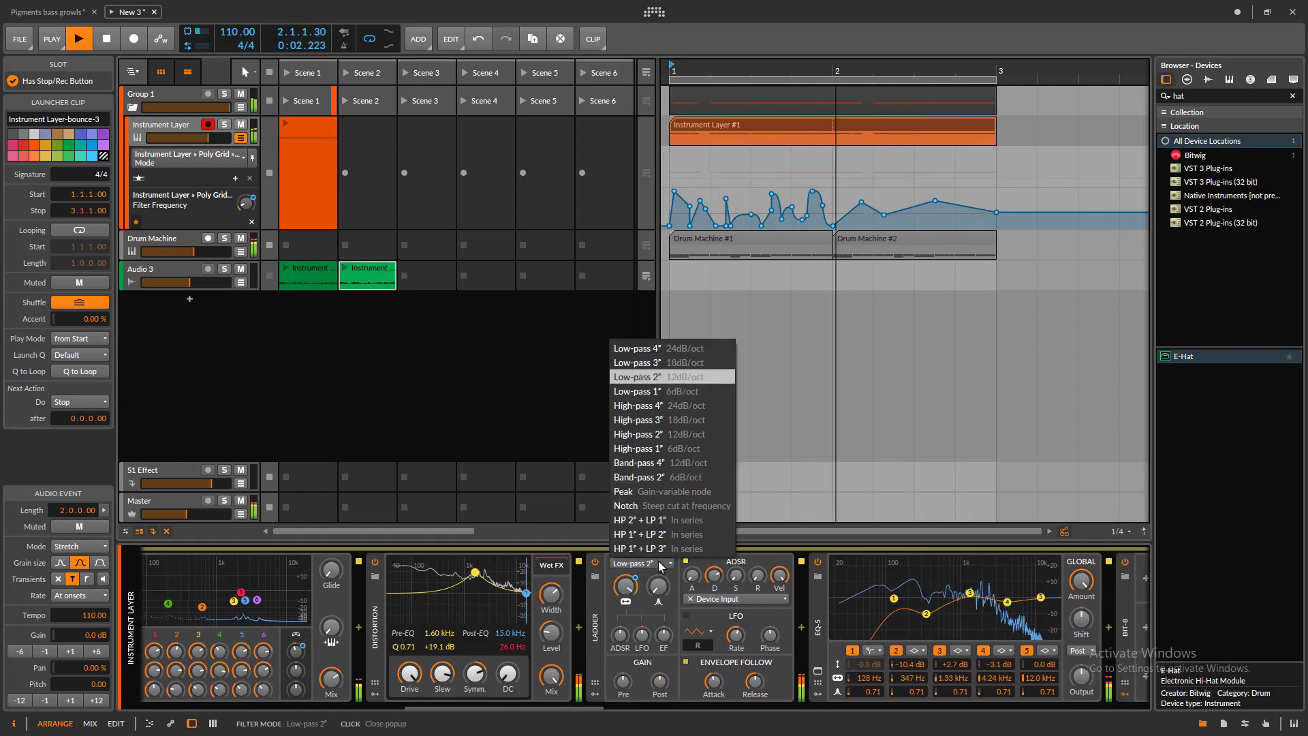
left_click(665, 463)
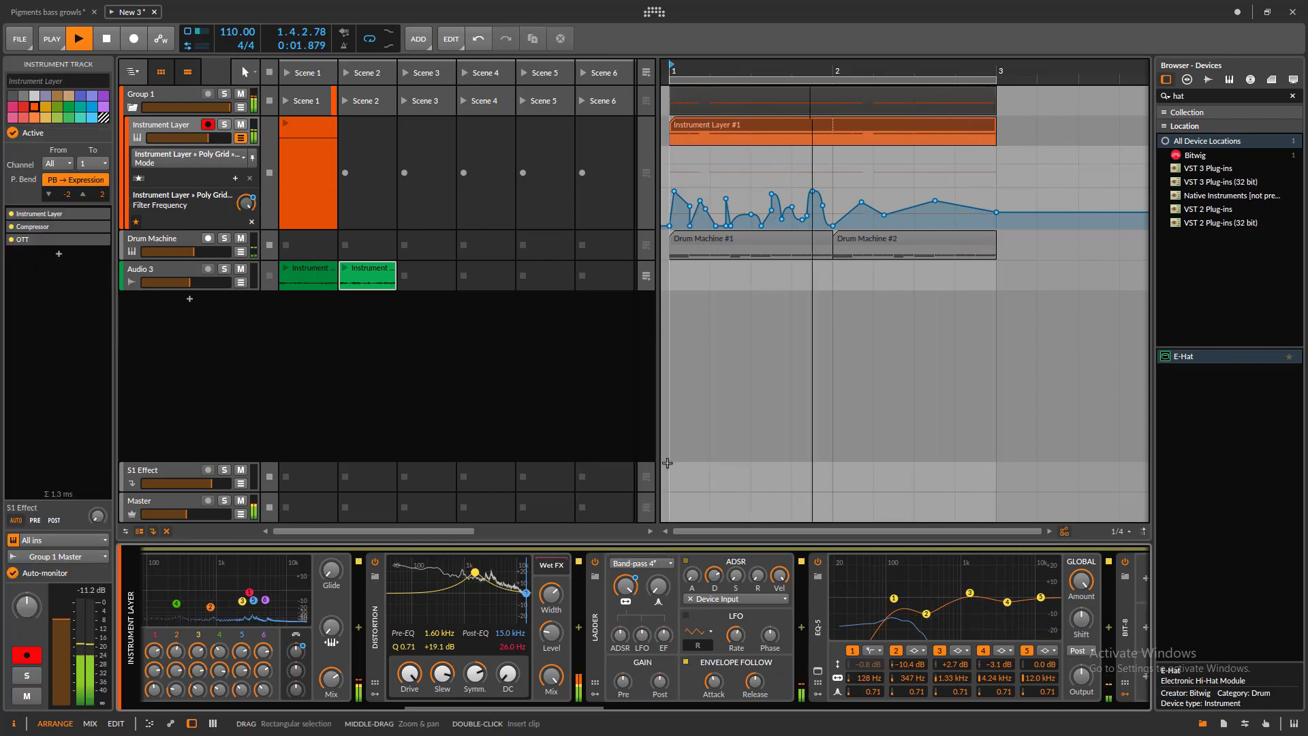
left_click(647, 563)
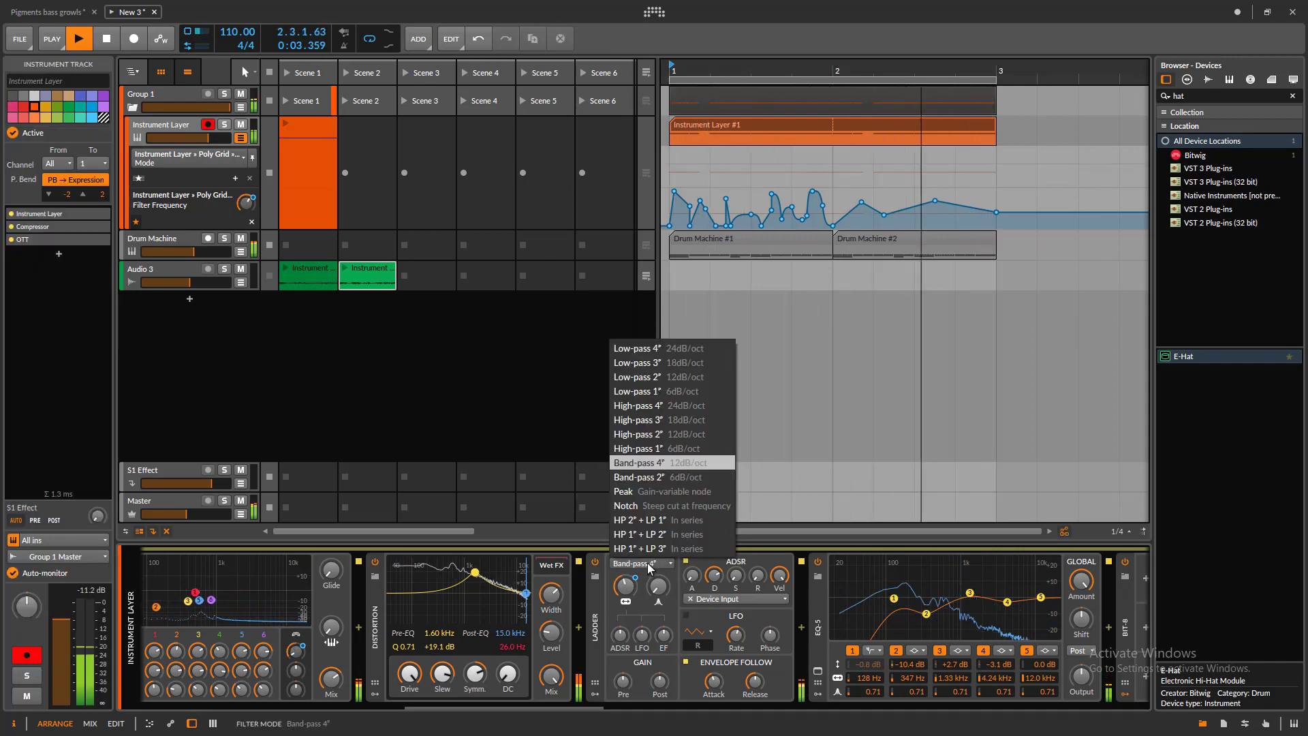
left_click(665, 478)
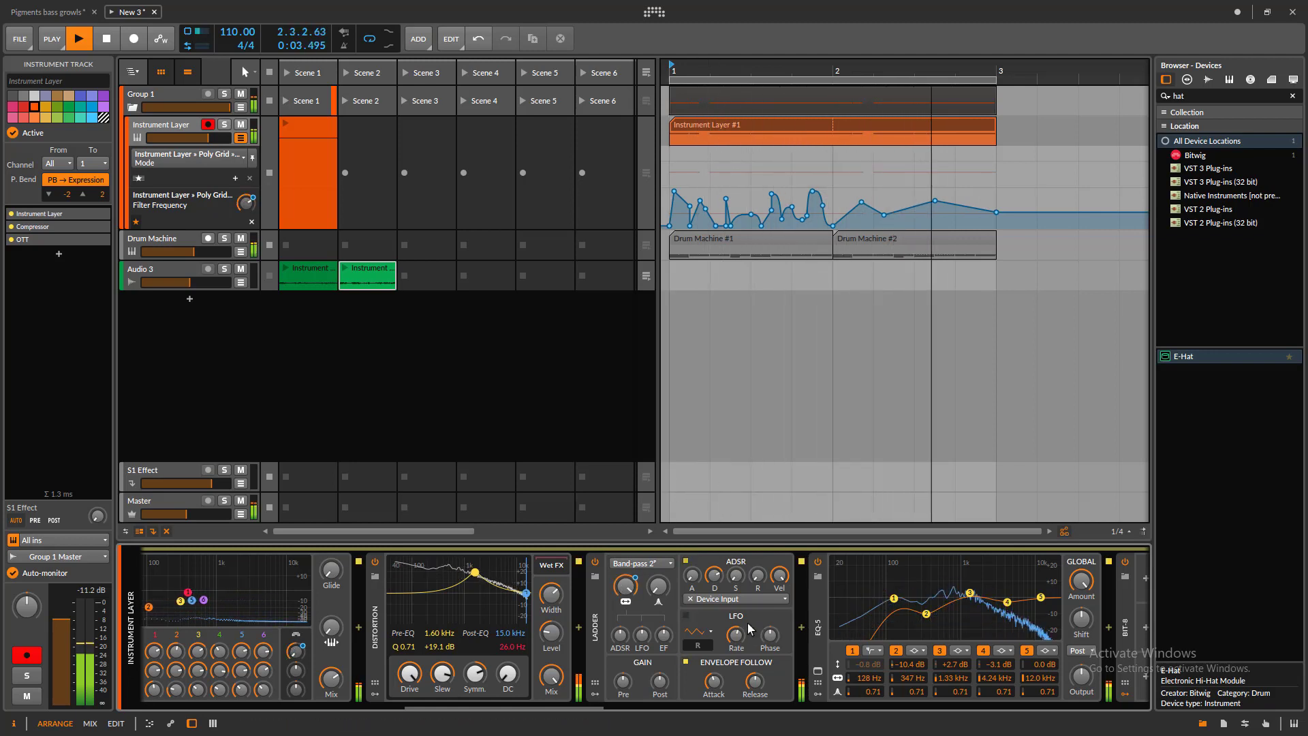
- Stop playback and bounce the Instrument Layer clip into the Scene 3 slot of the Audio 3 track
key("space")
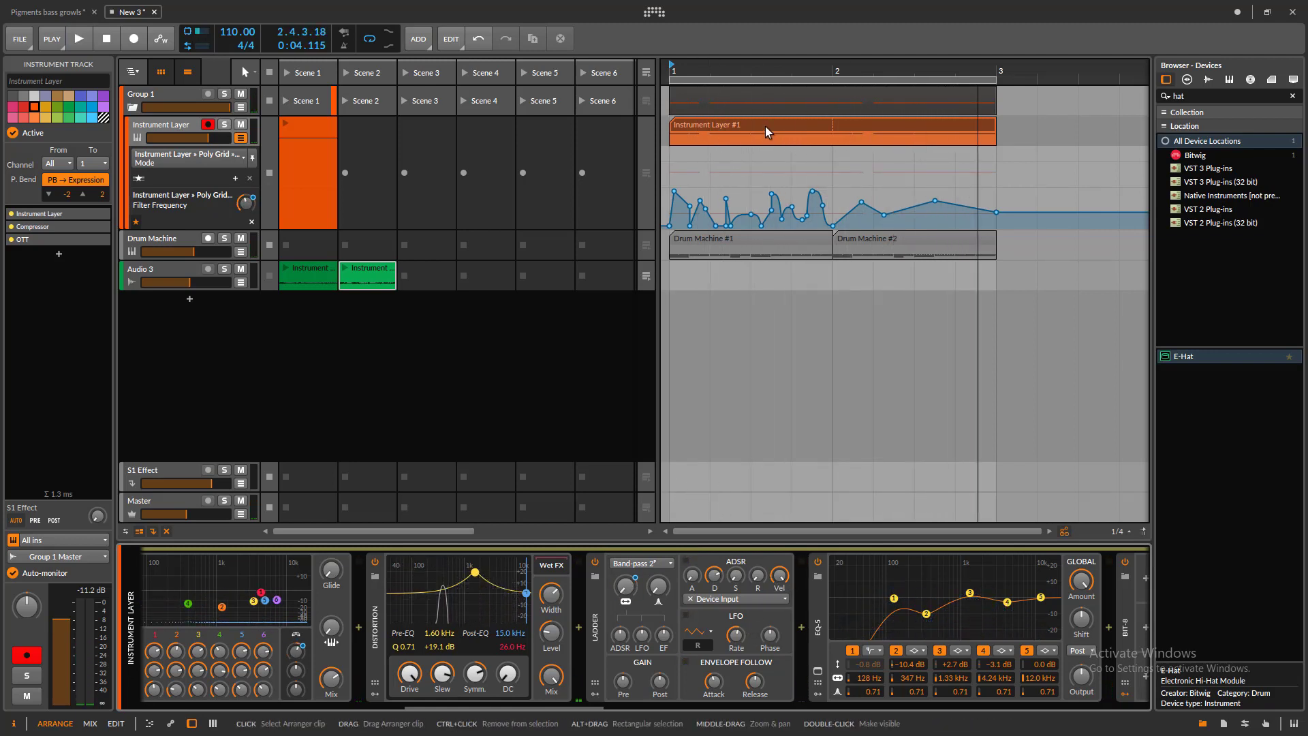
left_click_drag(766, 127, 443, 279)
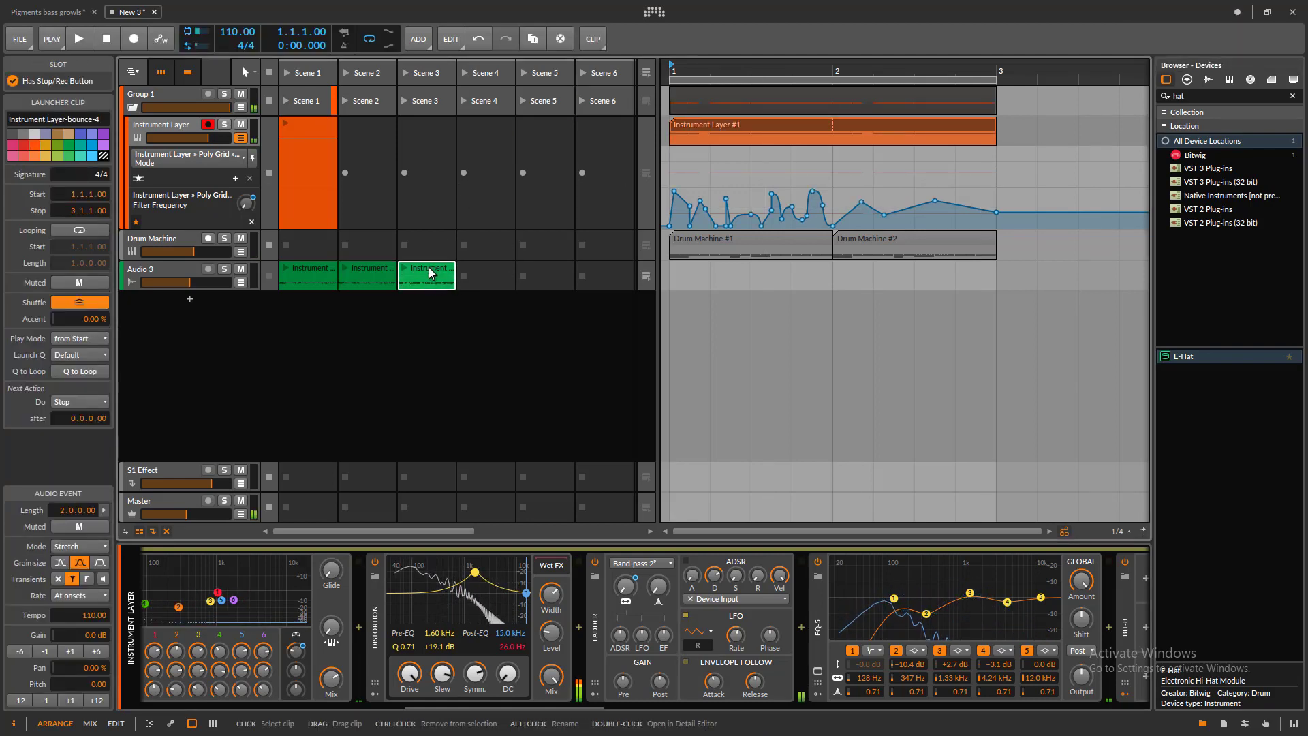
- Try placing only the Scene 3 bounced clip on a new arranger track, and delete that arranger clip
left_click_drag(431, 269, 675, 331)
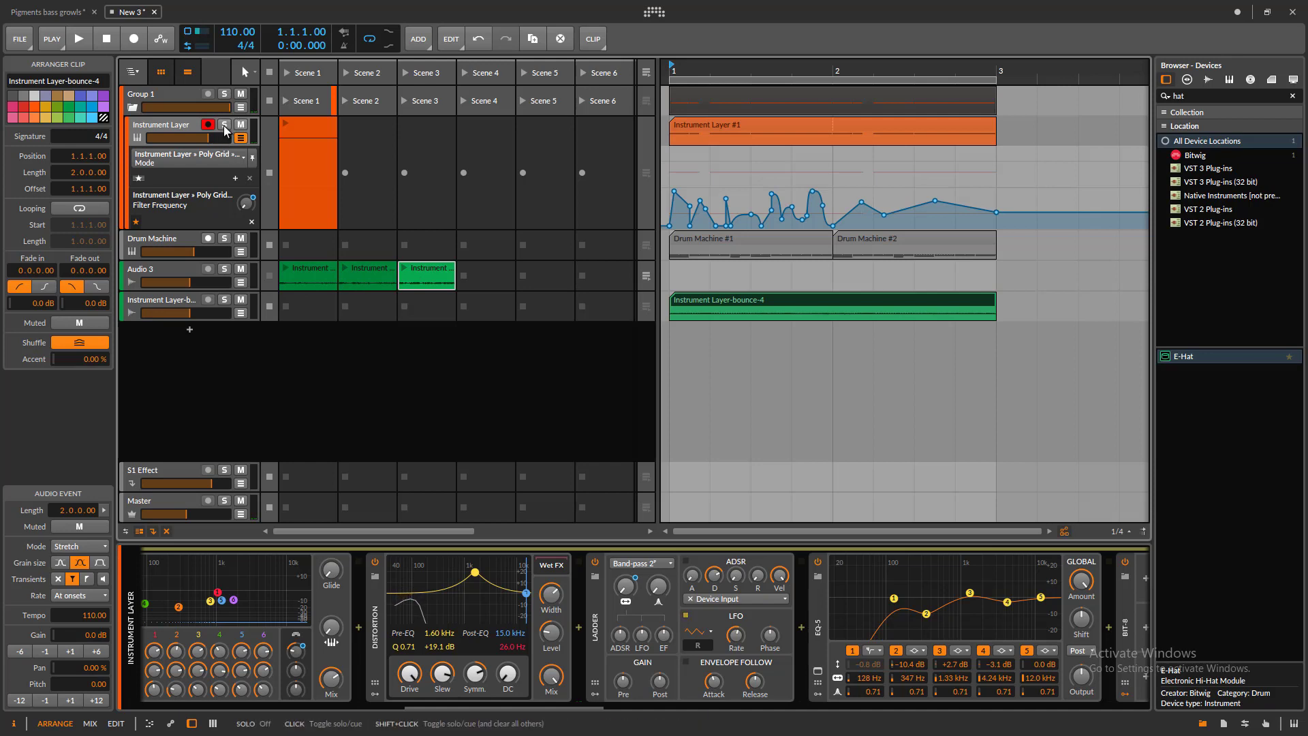
left_click(240, 93)
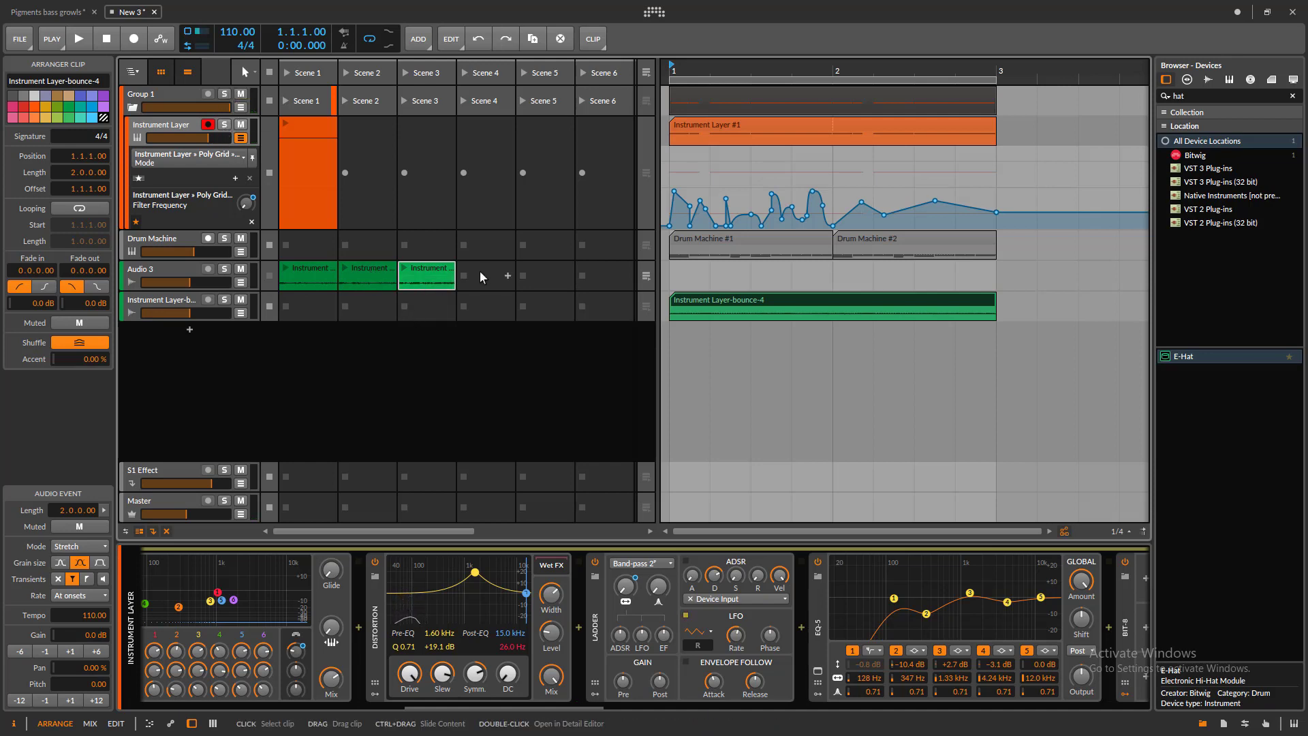
left_click(757, 313)
left_click(754, 299)
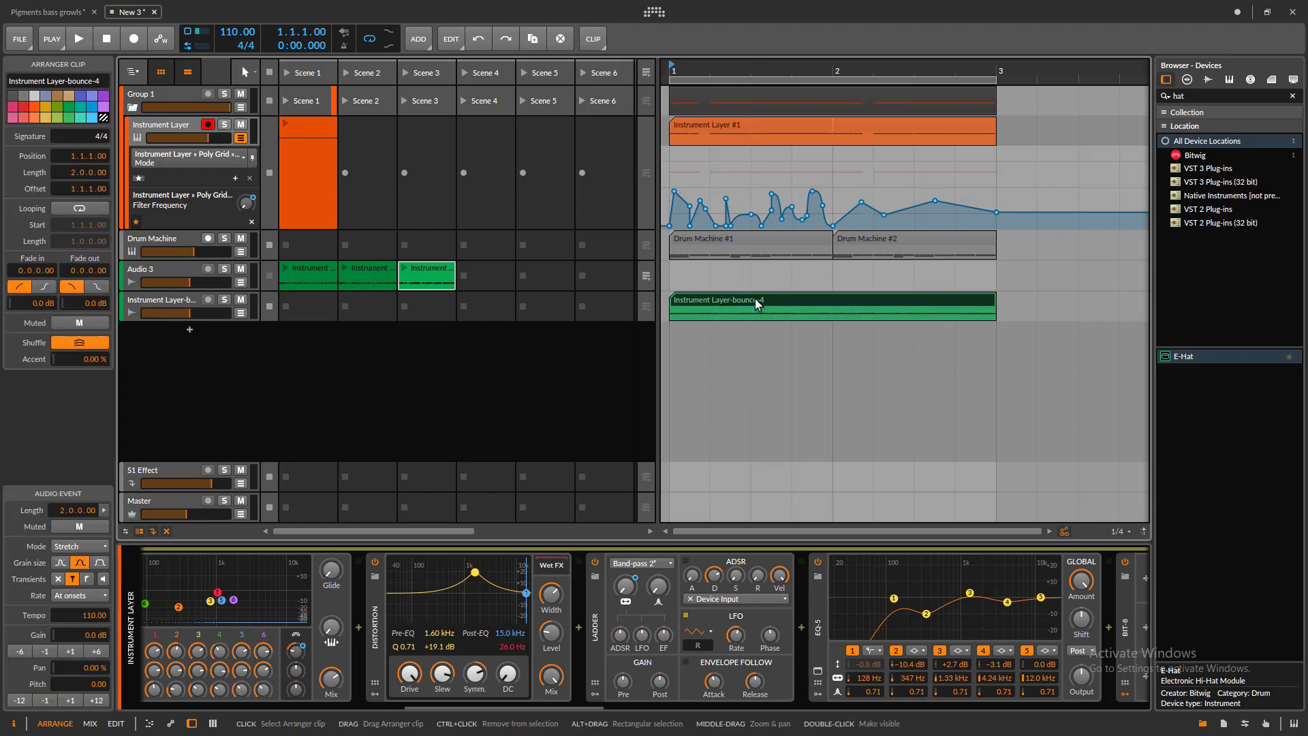
key("Delete")
- Copy all three bounced clips of the Audio 3 track onto a new arranger track, starting at bar 1
left_click(380, 268, "ctrl")
left_click(304, 273, "ctrl")
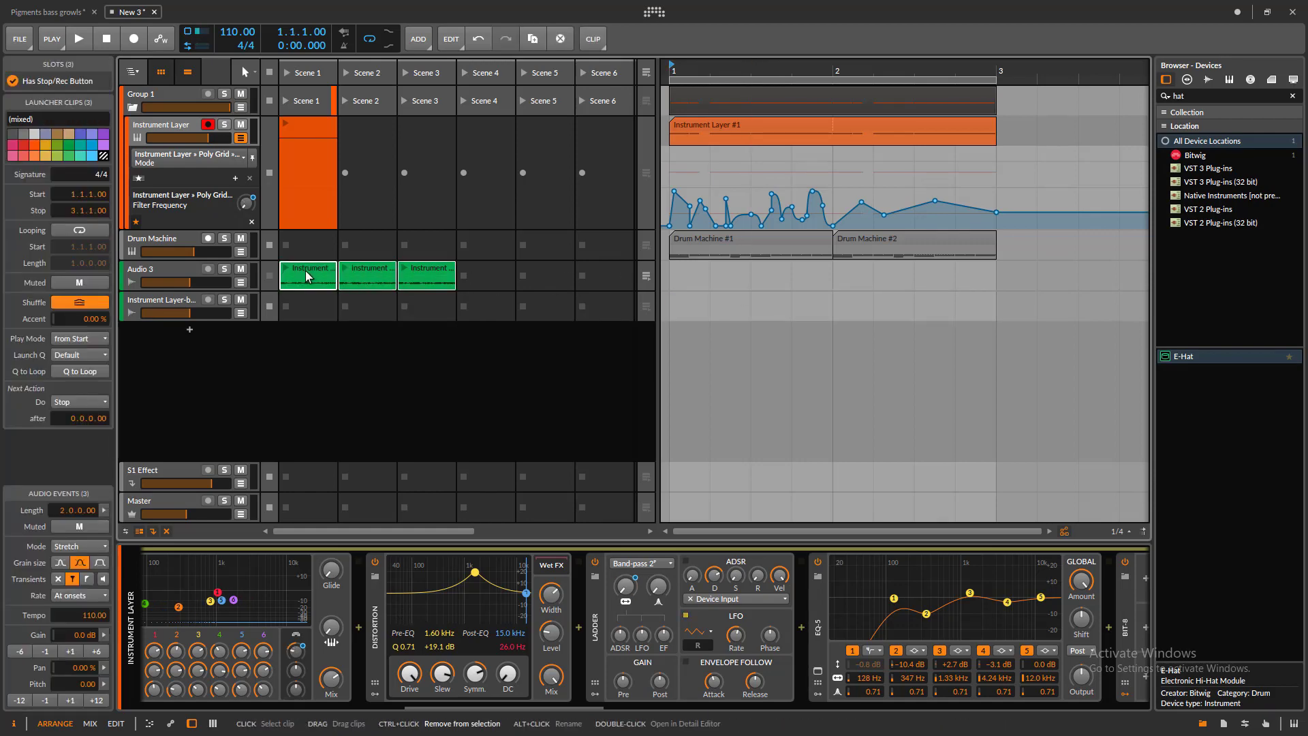
left_click_drag(305, 271, 673, 346)
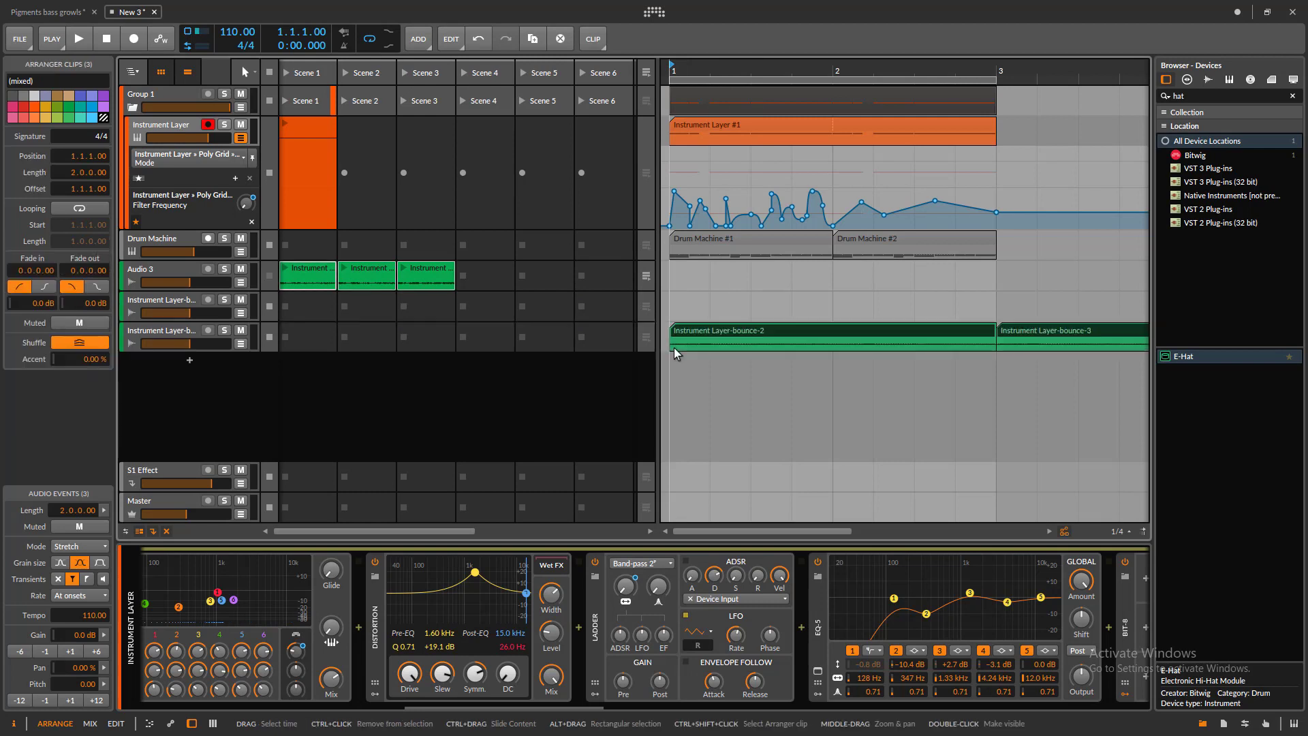
left_click_drag(899, 70, 825, 83)
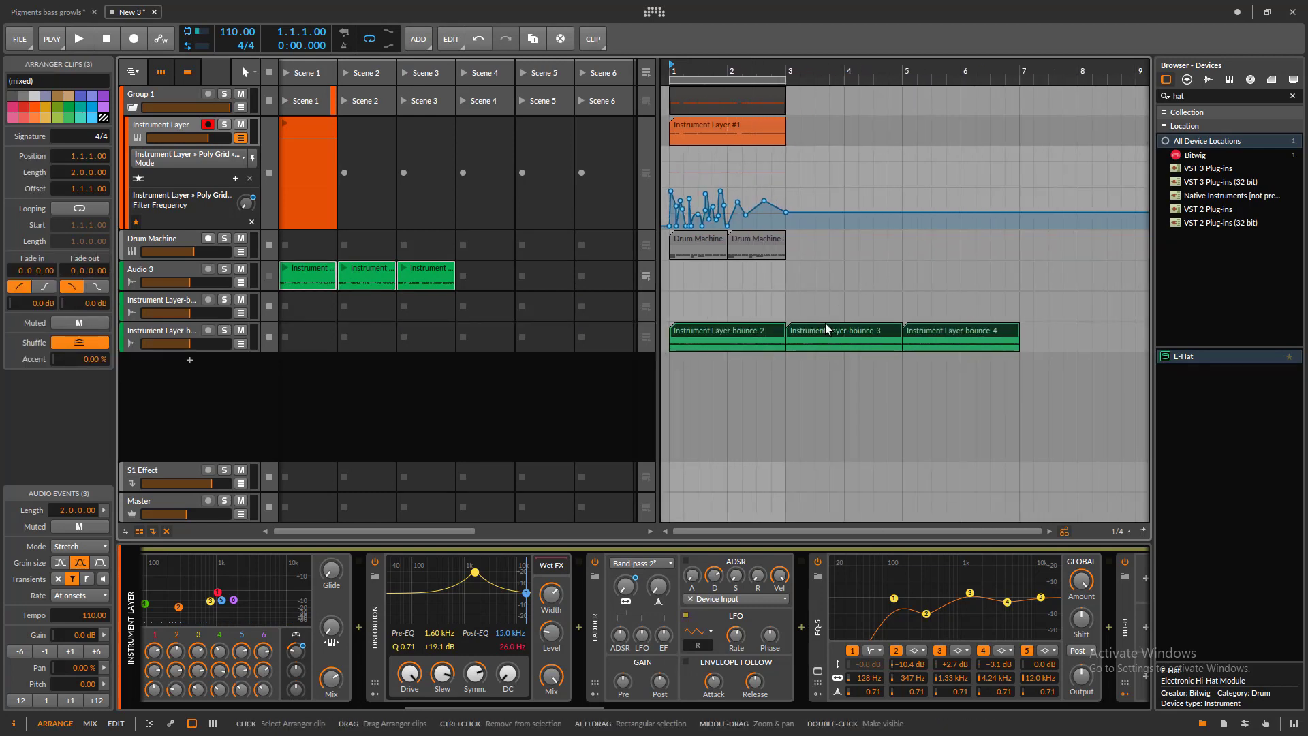
- Move the bounce-3 and bounce-4 arranger clips onto separate new tracks, both starting at bar 1 beneath bounce-2
left_click_drag(827, 329, 741, 358)
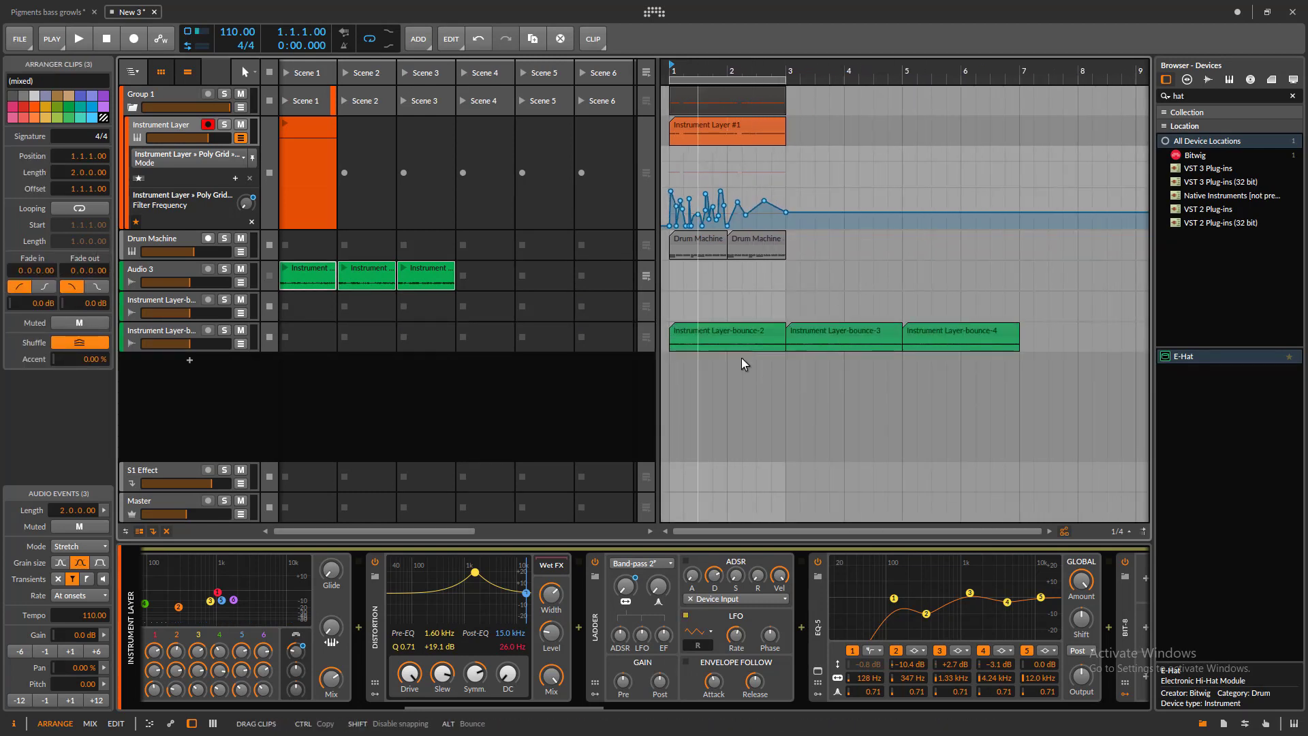
left_click(742, 359)
left_click_drag(840, 331, 725, 361)
left_click_drag(933, 334, 693, 393)
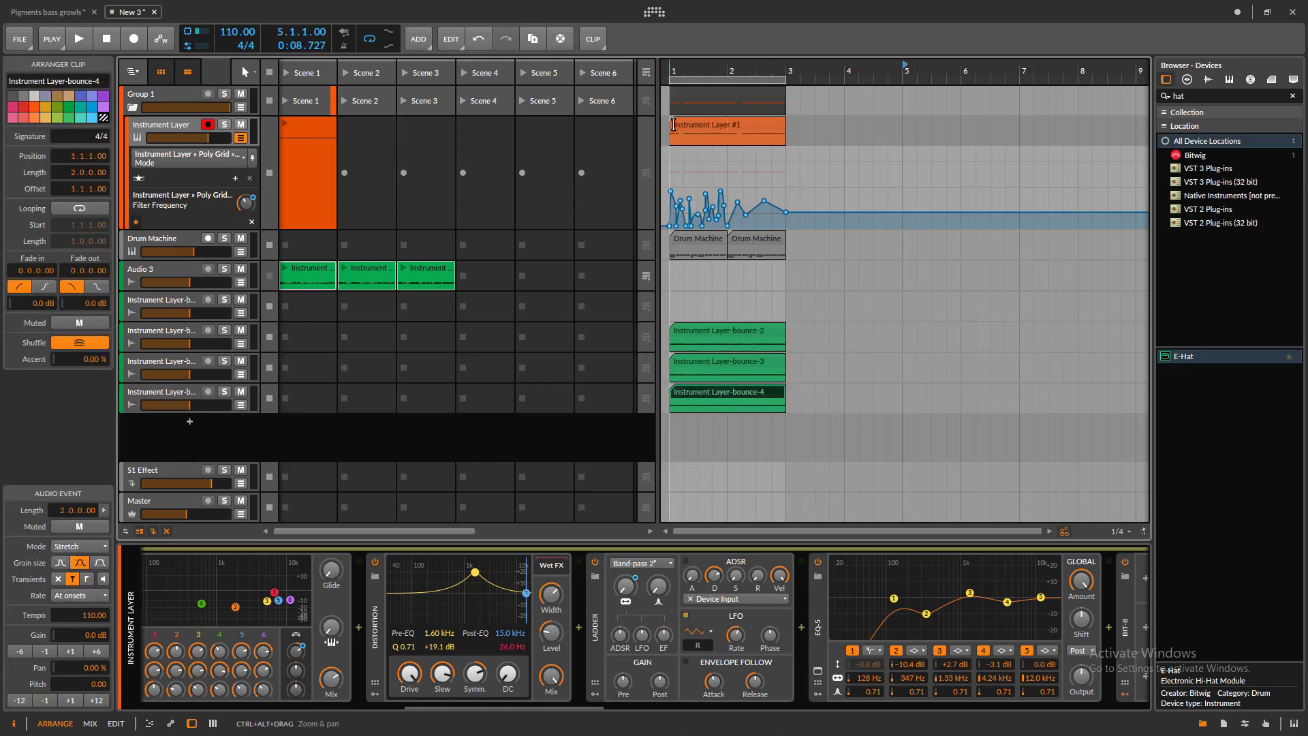
- Trim the bounce-3 clip to one beat starting at 1.2 and move it onto the bounce-2 clip's track
left_click_drag(699, 71, 702, 136)
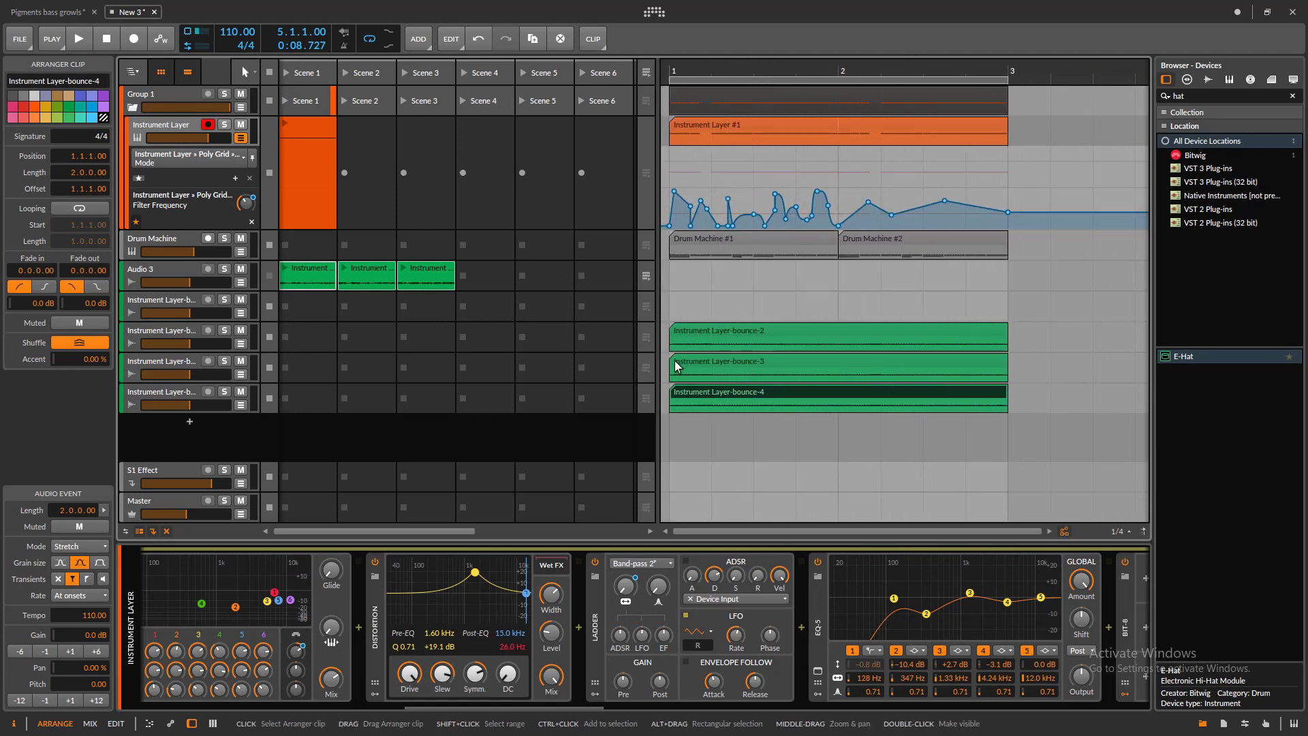
left_click_drag(674, 363, 721, 362)
left_click_drag(1006, 362, 725, 328)
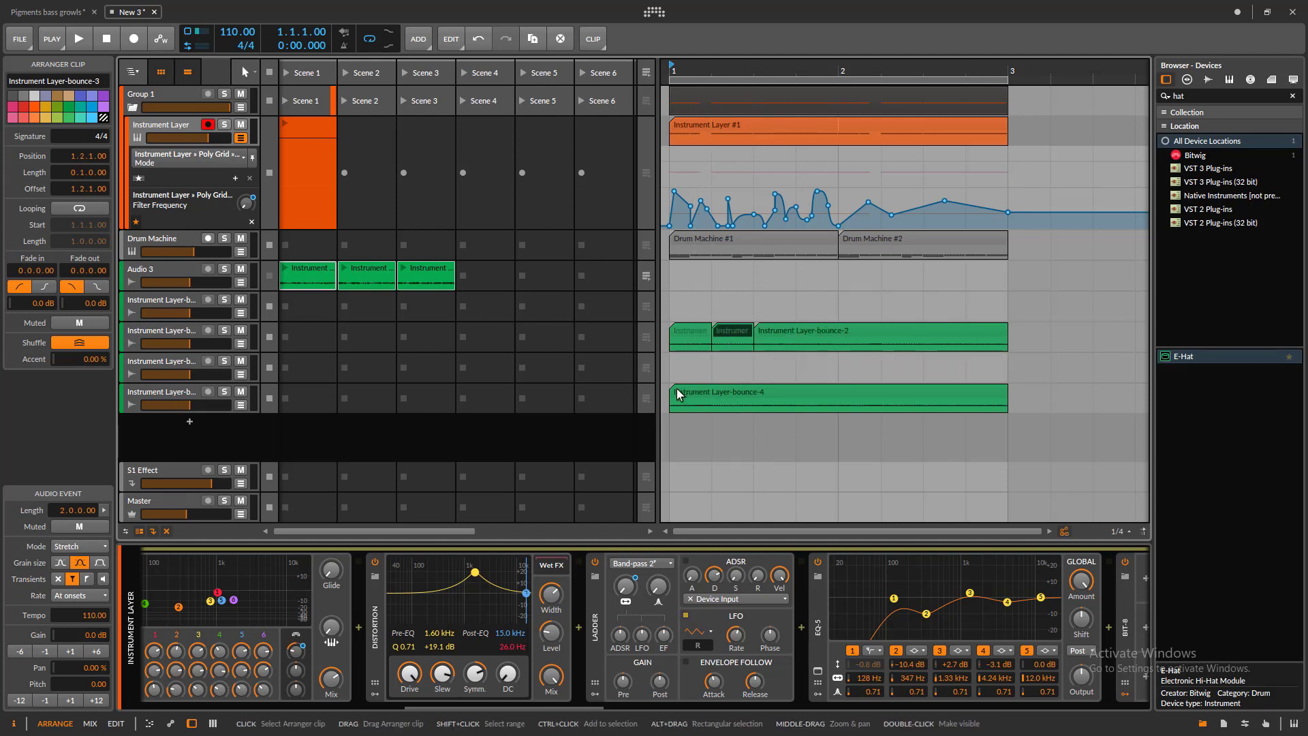
- Trim the bounce-4 clip to one beat at 2.1, move it onto the bounce-2 track and copy it to 2.3
left_click_drag(672, 389, 840, 390)
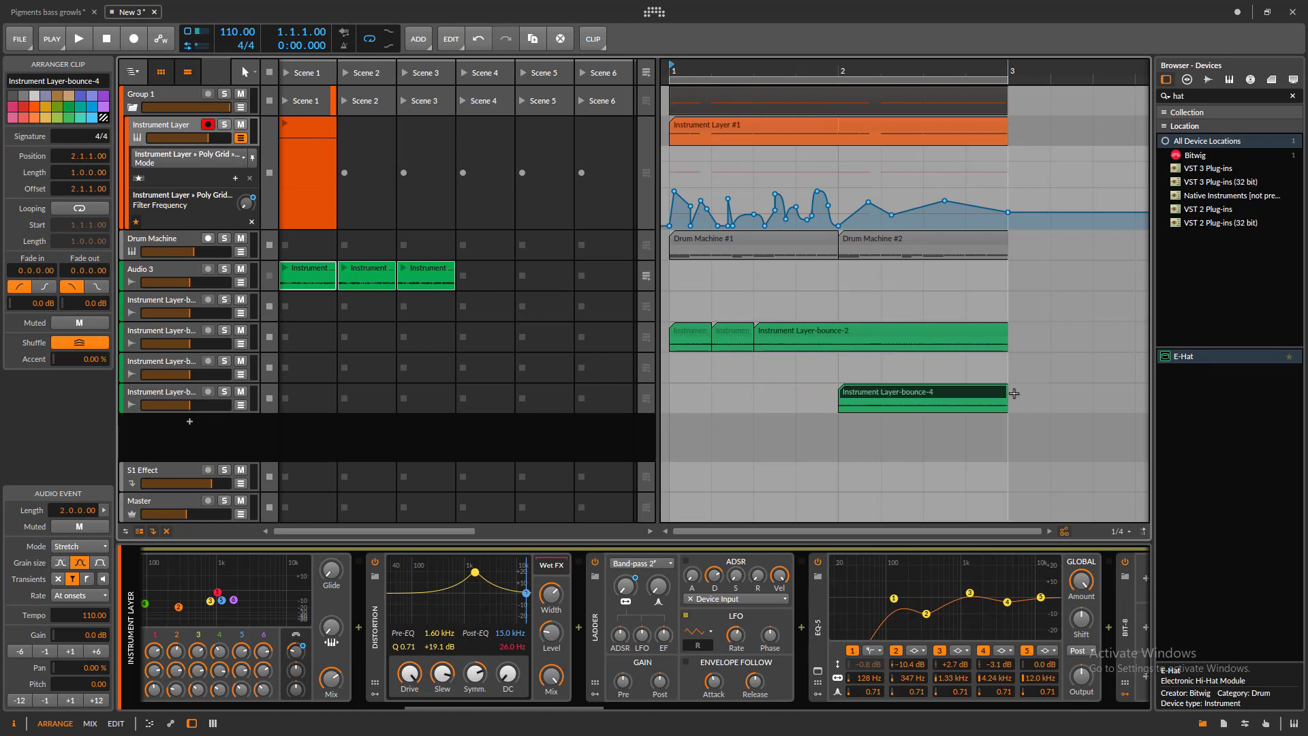
left_click_drag(1002, 399, 856, 329)
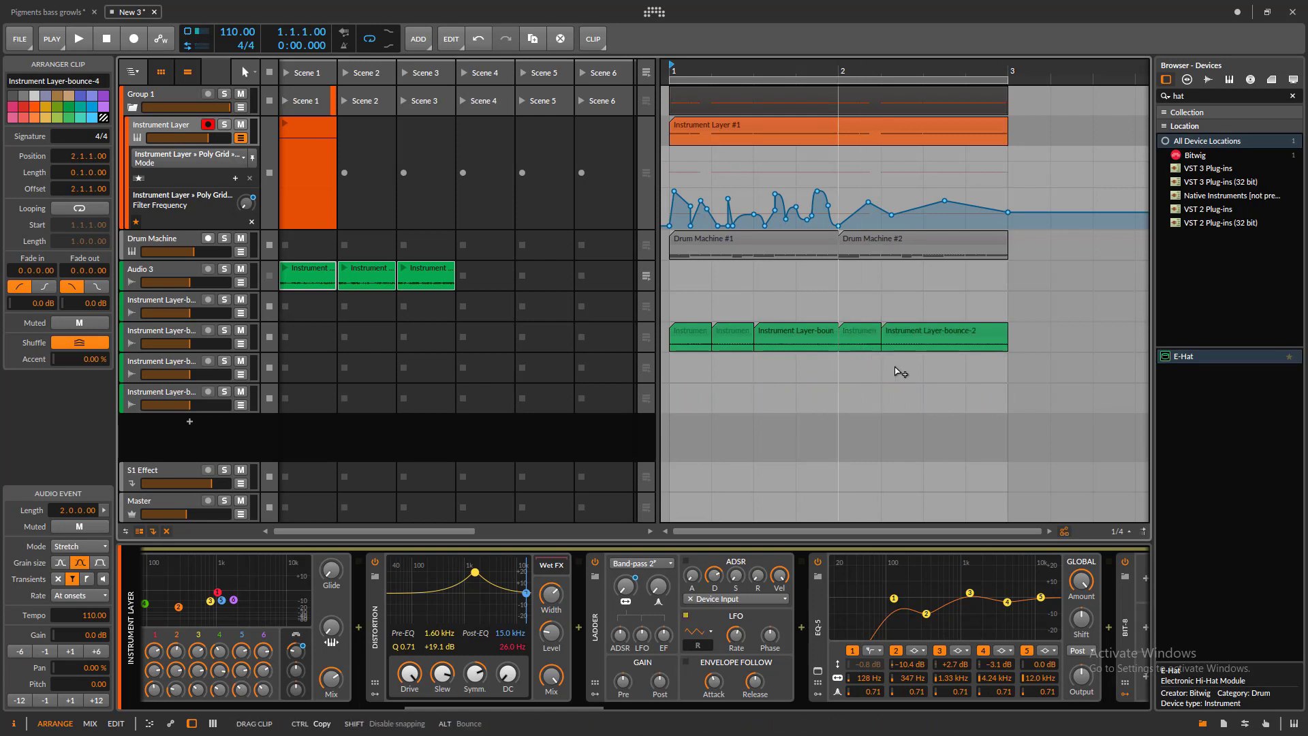
left_click_drag(895, 371, 944, 340)
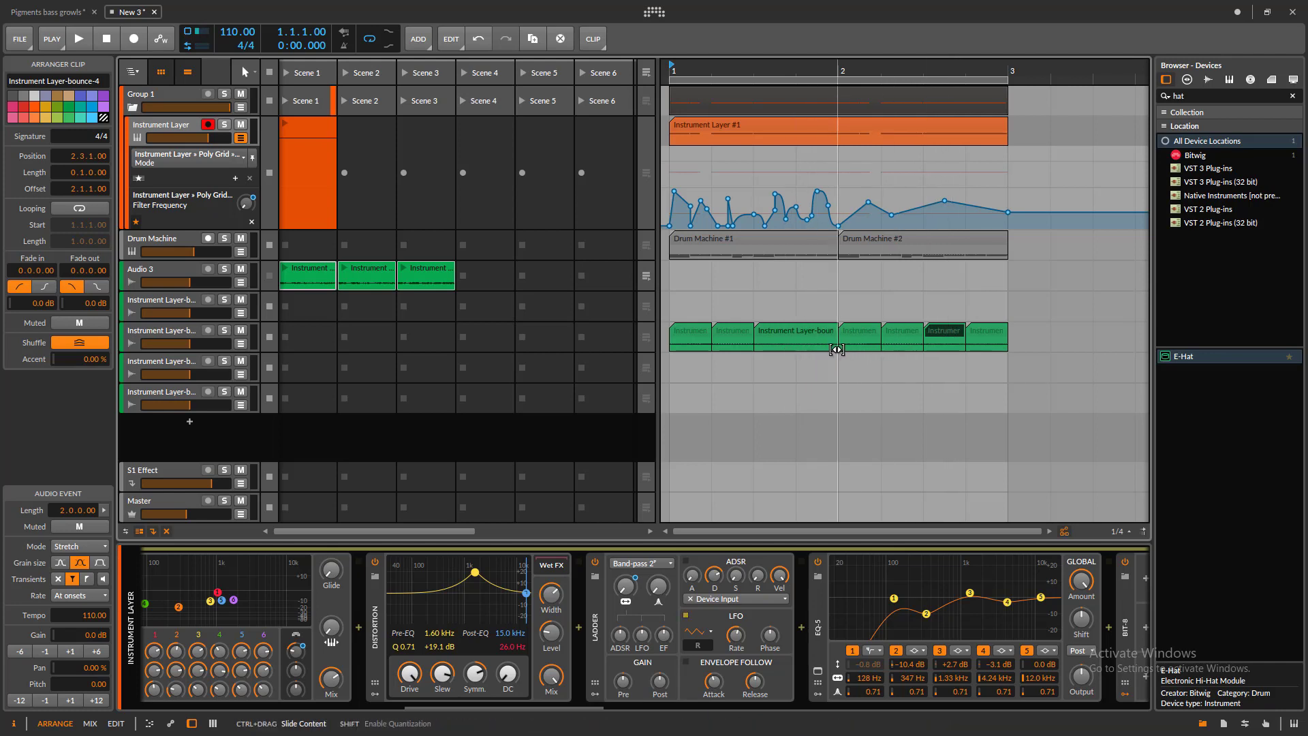
- Play the spliced bounce clips from 2.2, and stop playback at the start of the arrangement
left_click(902, 341)
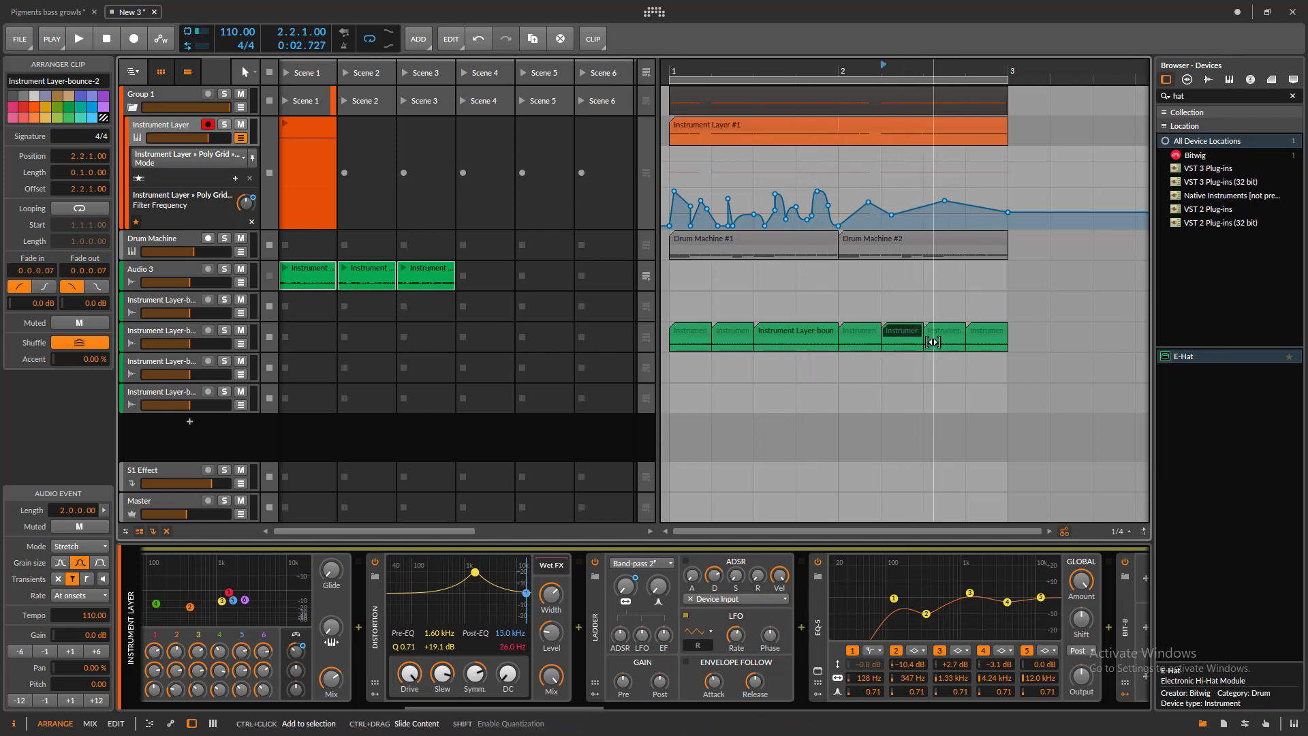
key("space")
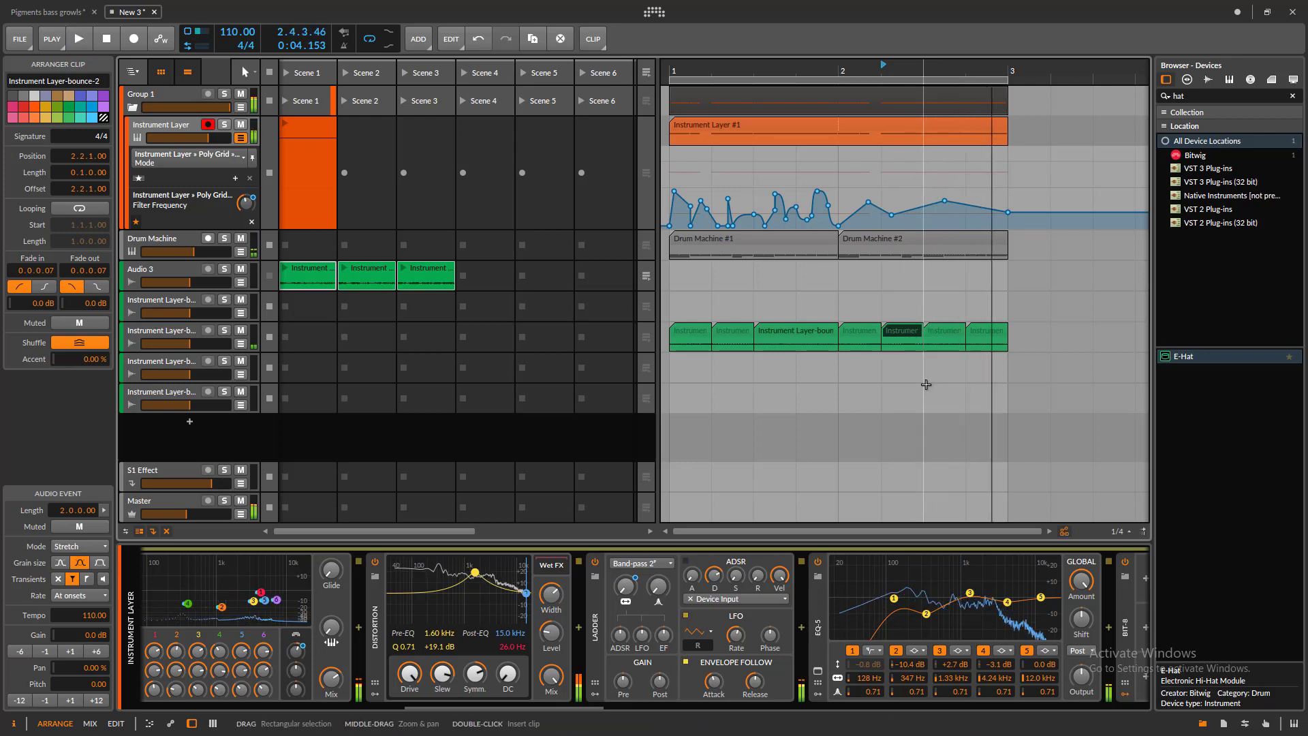
left_click(107, 43)
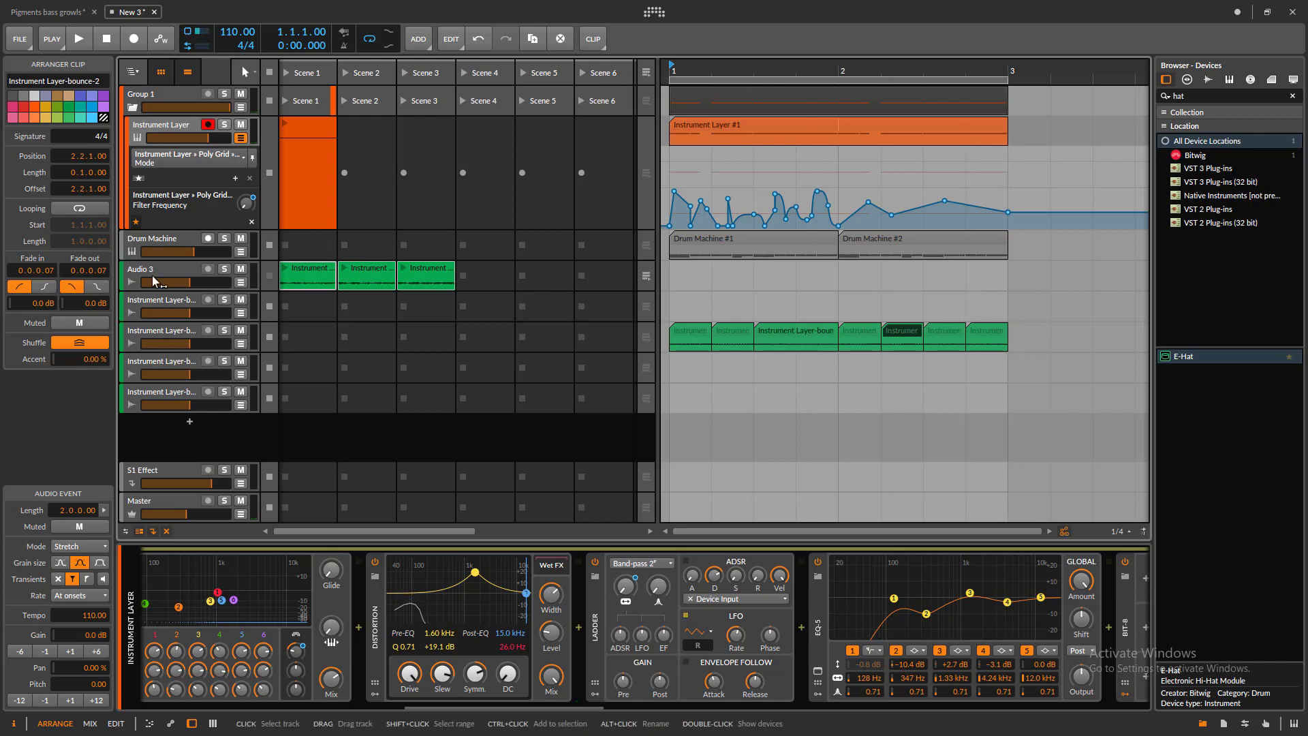
- Move the Audio 3 track into Group 1 below Instrument Layer, select the group and play the loop
left_click_drag(154, 273, 165, 231)
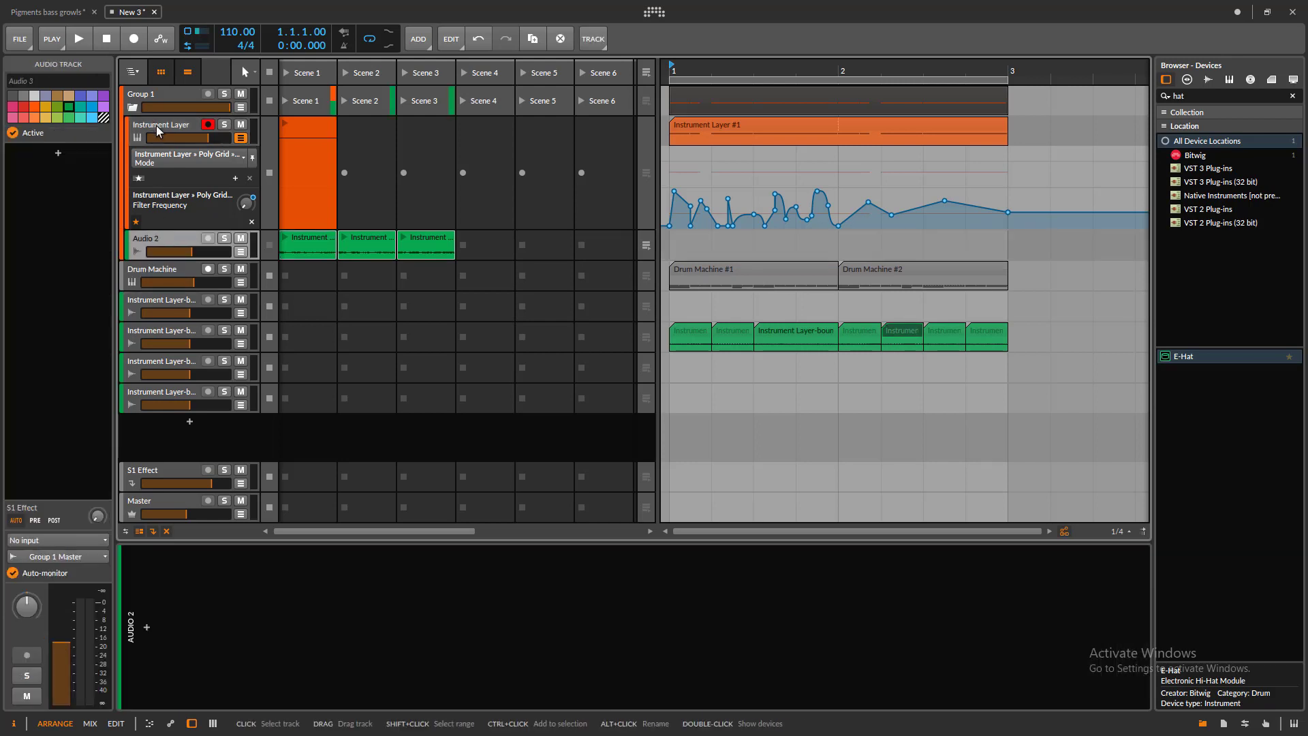
left_click(146, 96)
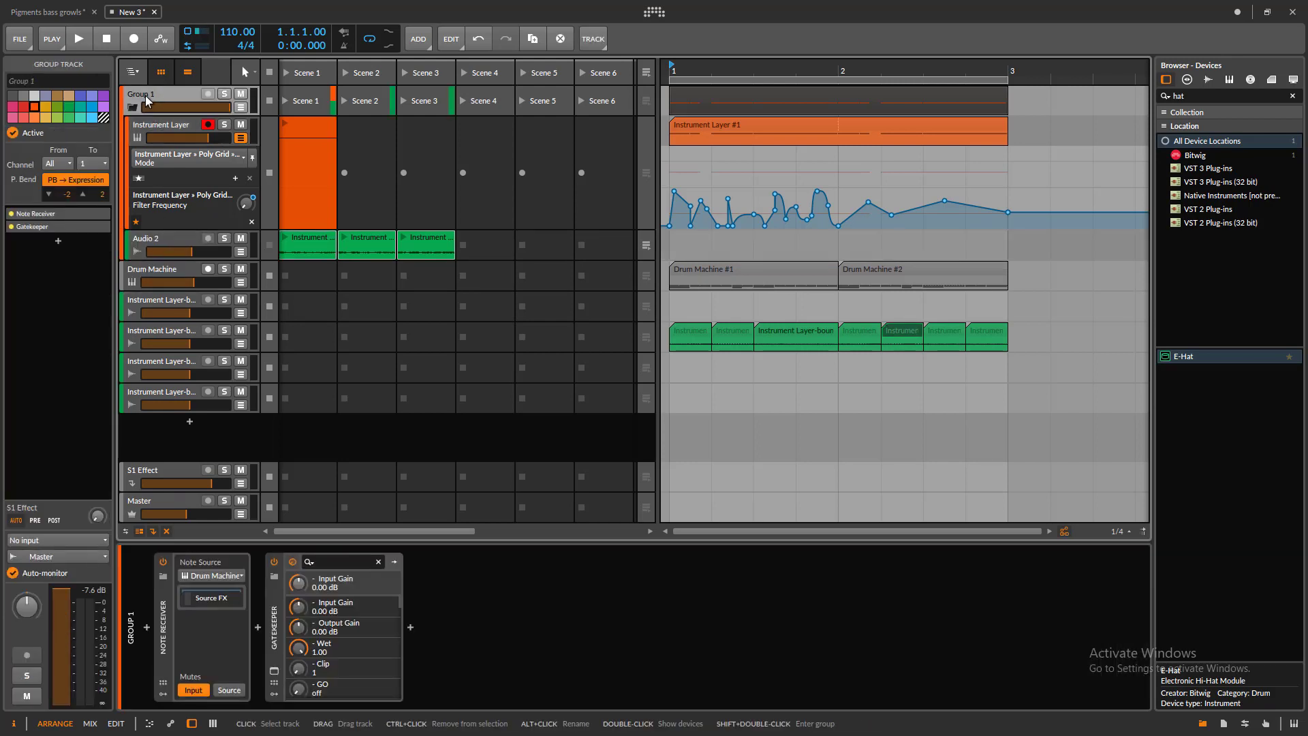
key("space")
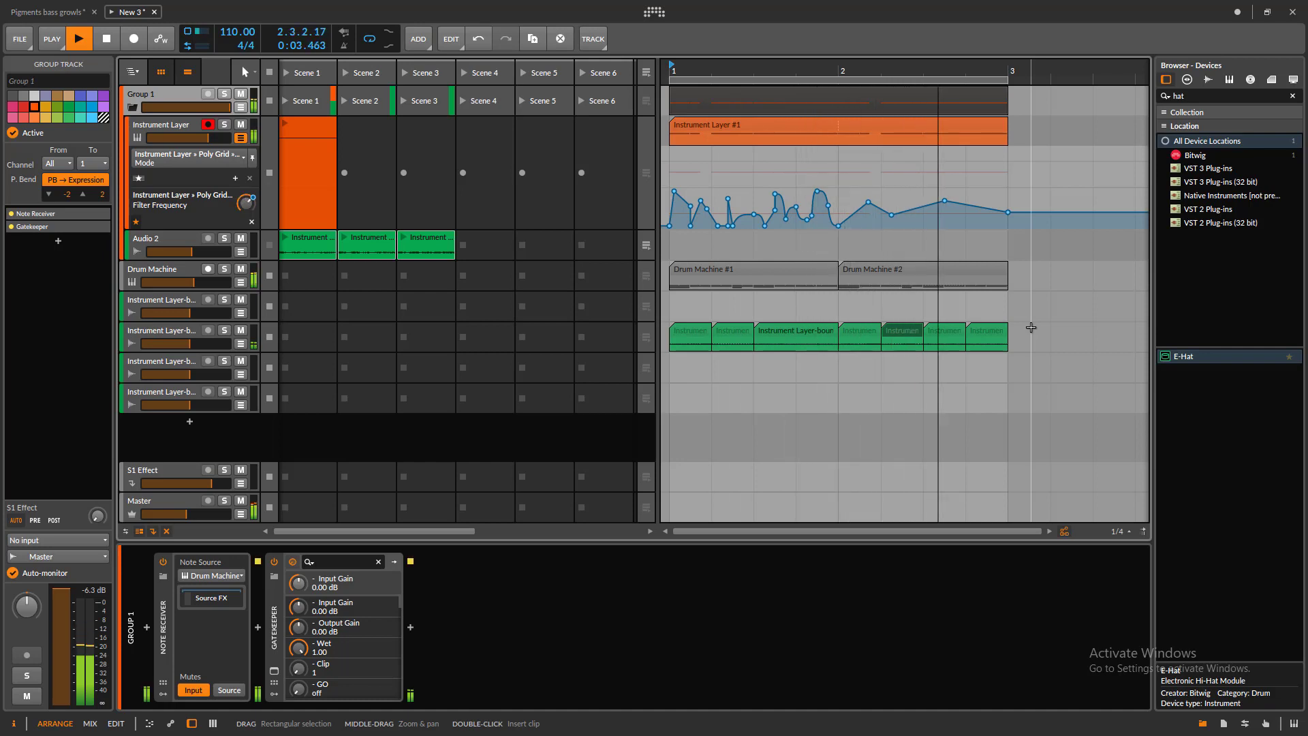
key("space")
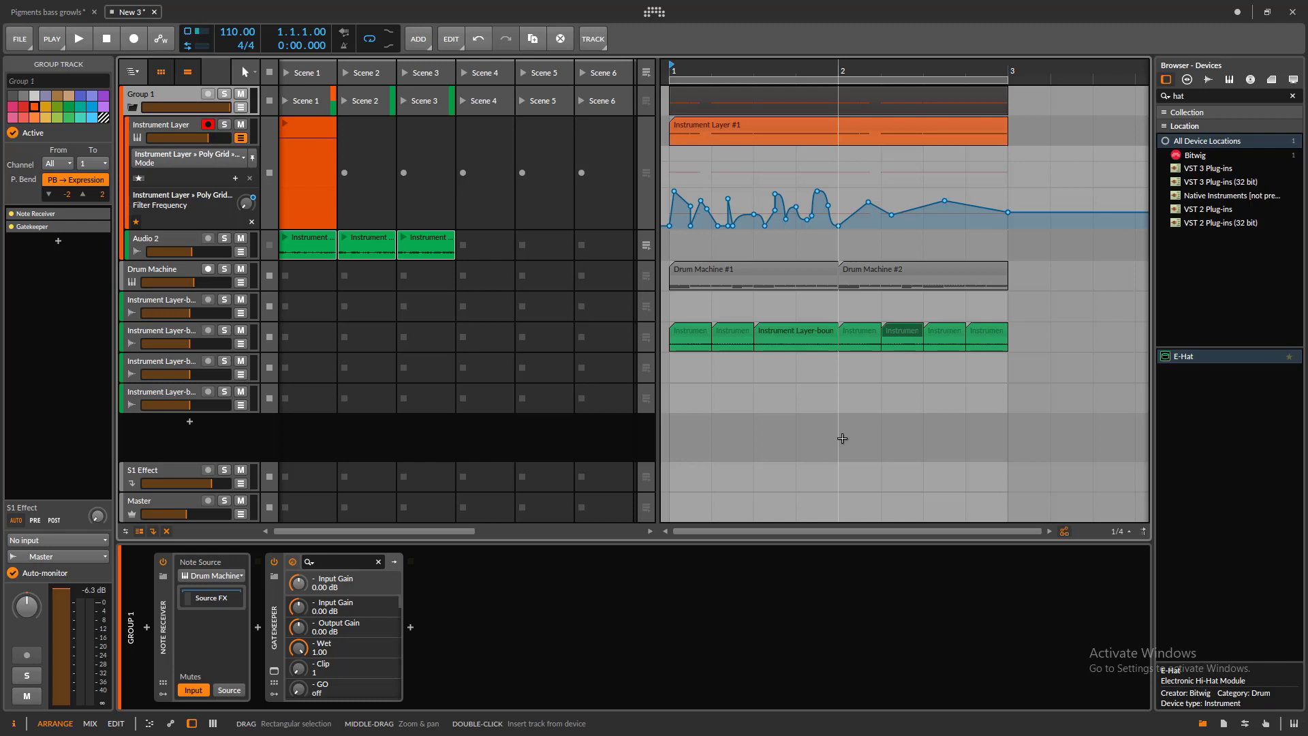
- Hide the clip launcher and the device panel, and select all the clips in the arranger
left_click_drag(660, 292, 294, 286)
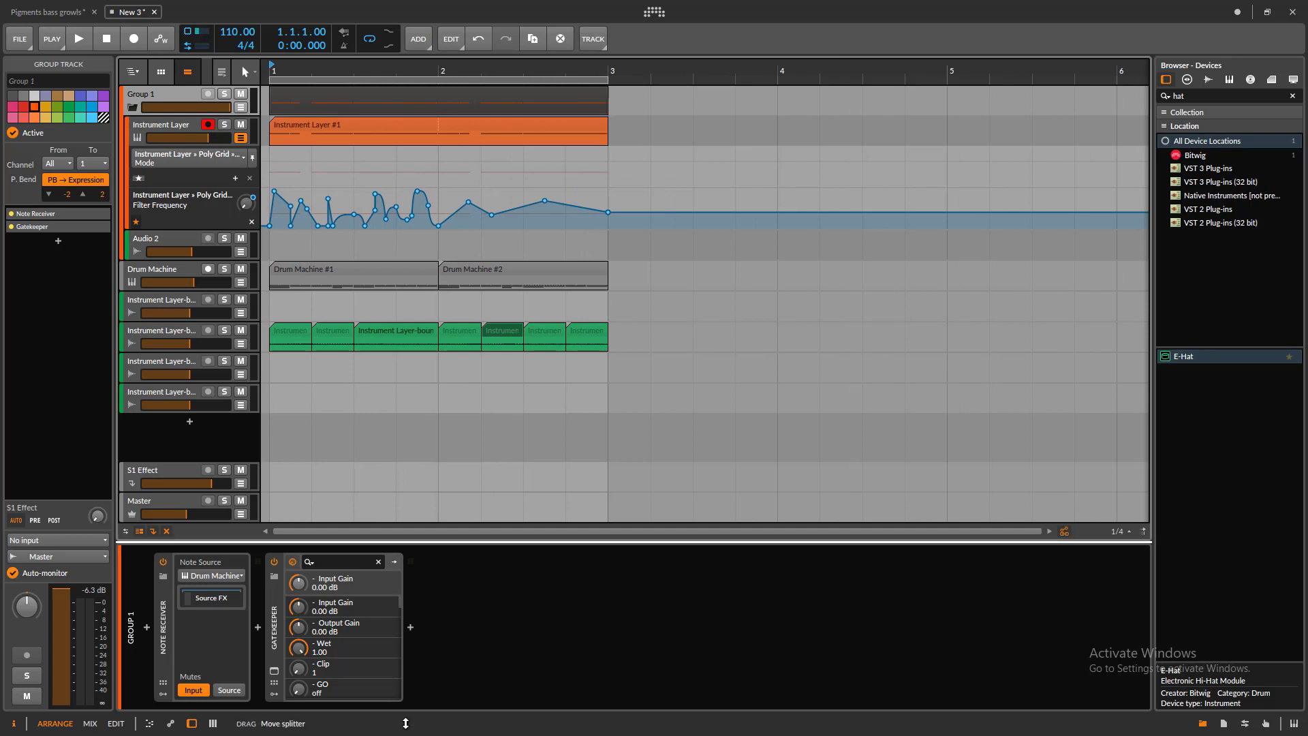
left_click_drag(395, 542, 398, 666)
left_click_drag(637, 440, 261, 87)
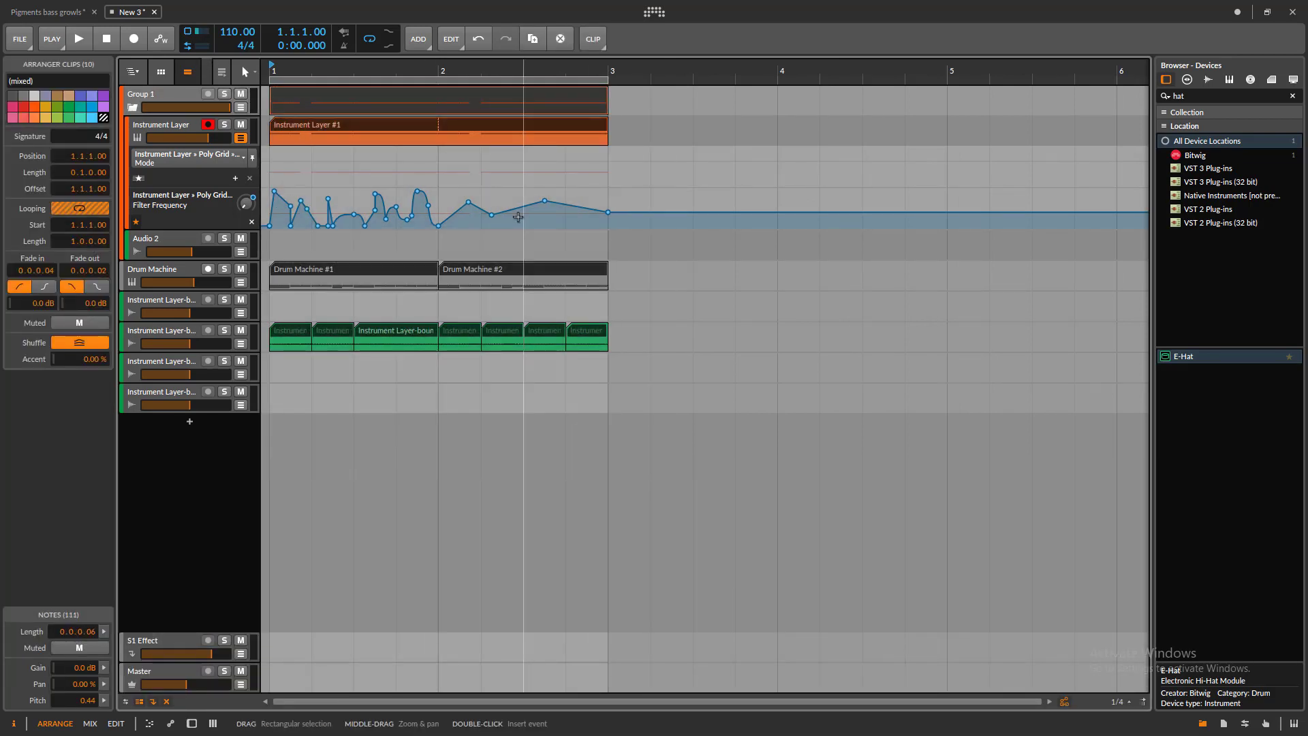